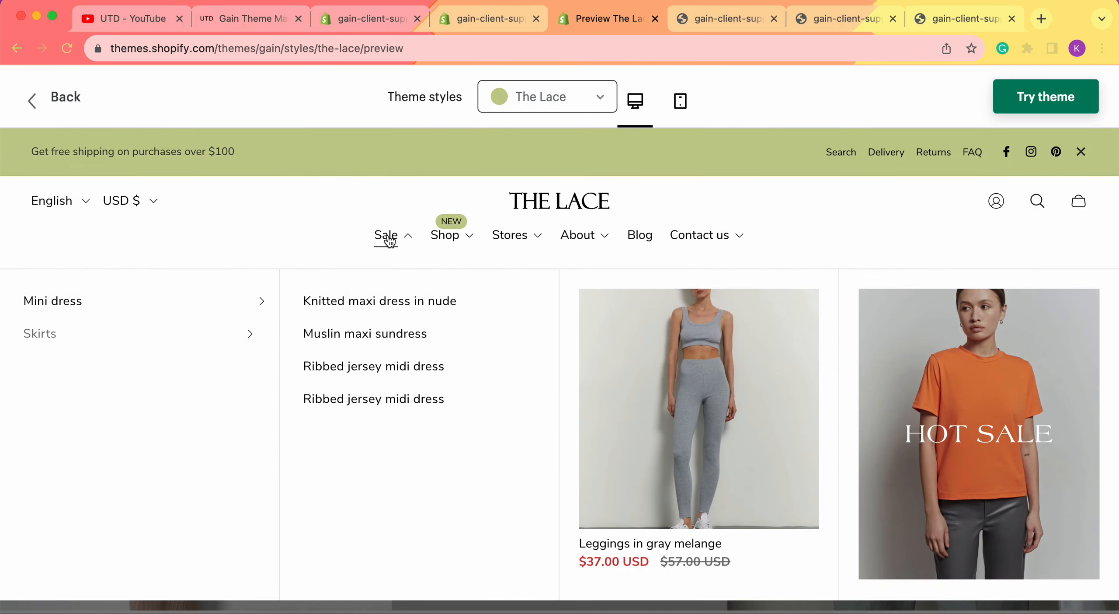
Step: Look through the Sale, Shop, Stores, About and Contact us header menus in The Lace theme preview
mouse_move(454, 241)
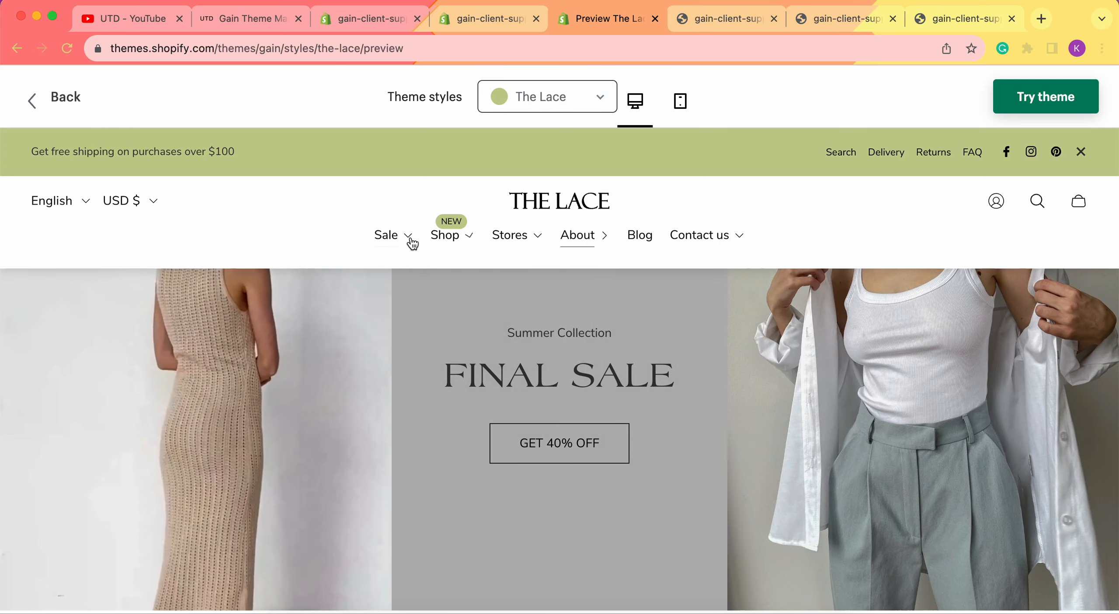
mouse_move(408, 244)
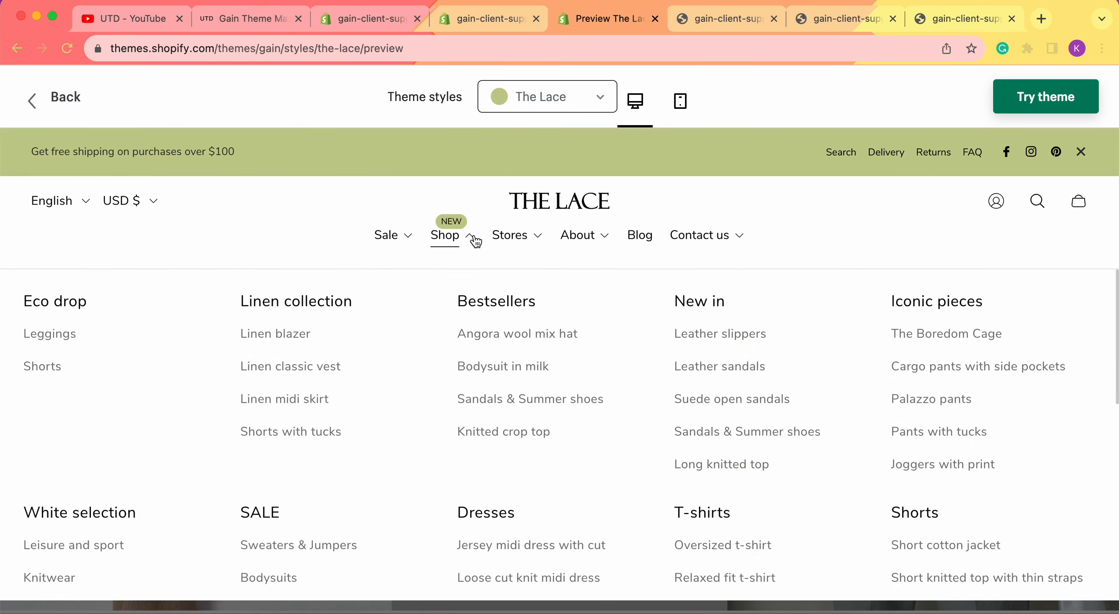
scroll(505, 418, down, 3)
mouse_move(532, 240)
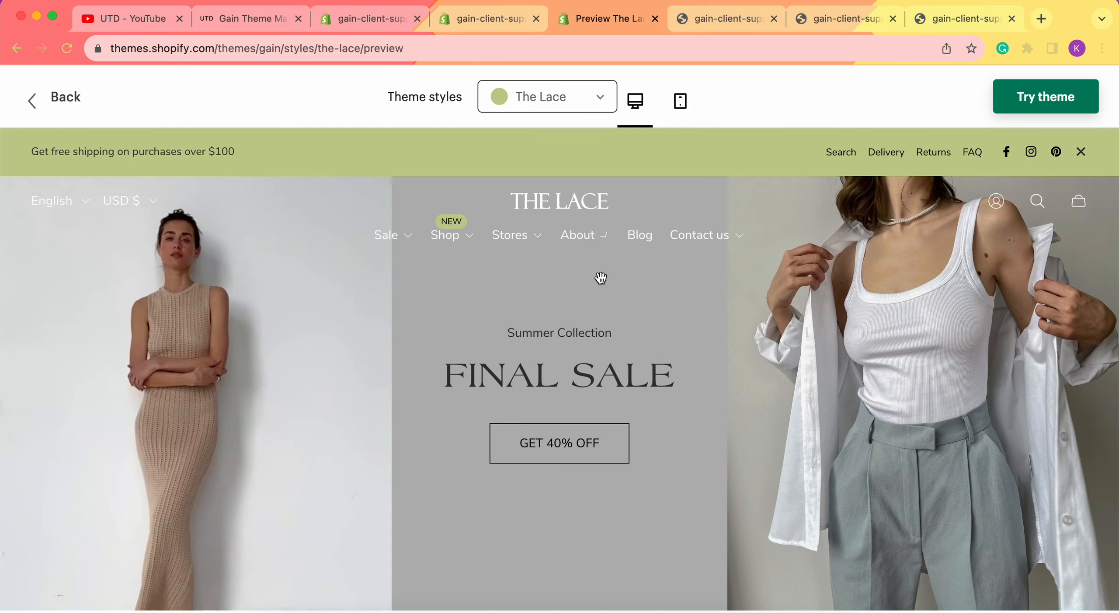
mouse_move(603, 254)
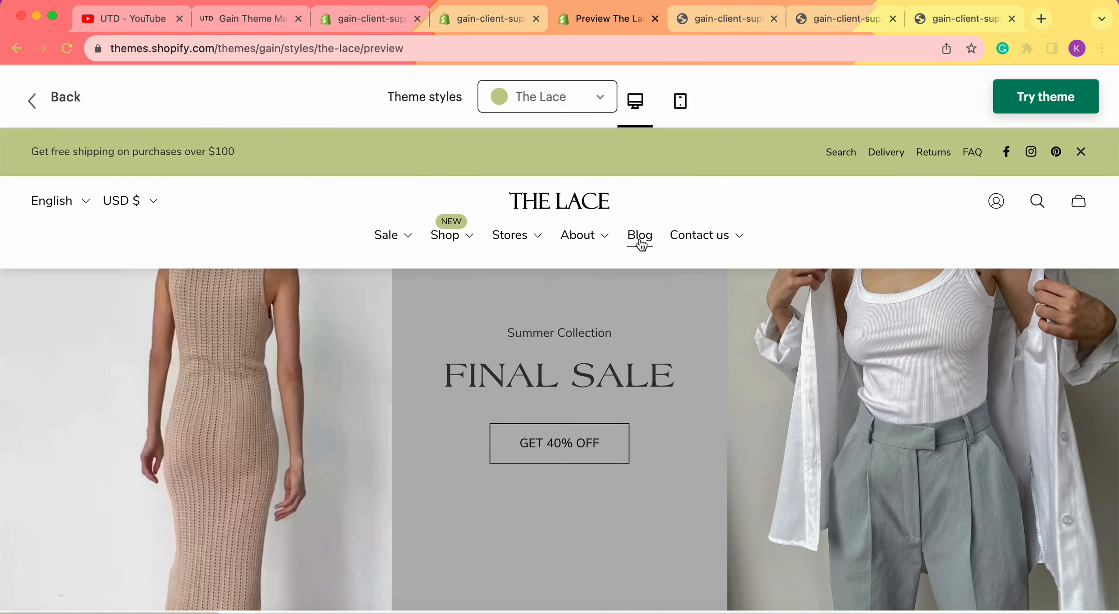
mouse_move(724, 241)
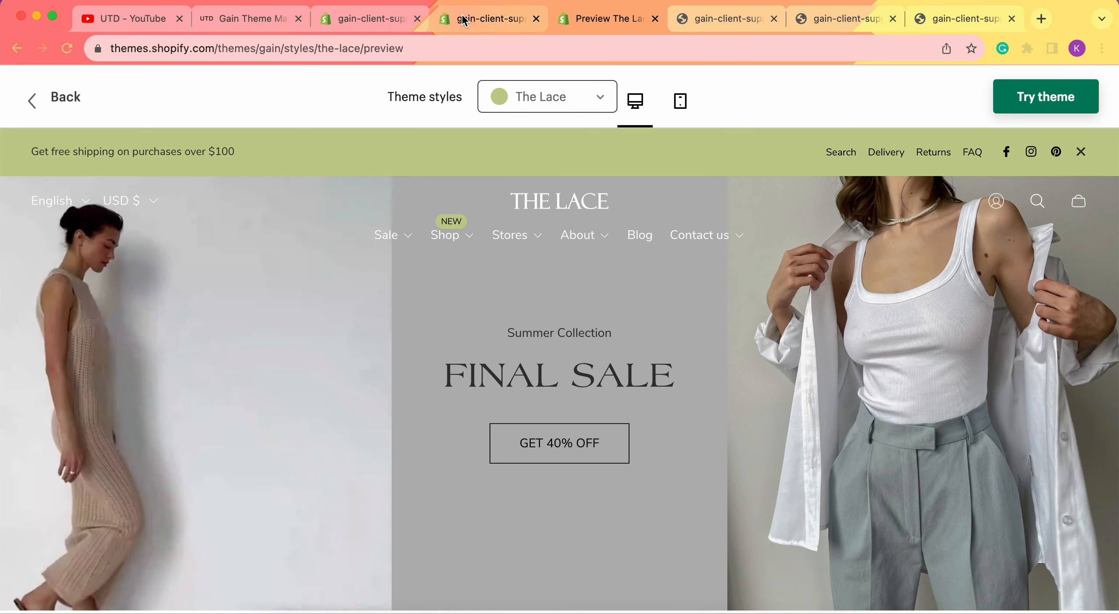
Step: Switch to the theme editor with the Header settings and view the available header Type options without changing the selection
click(465, 20)
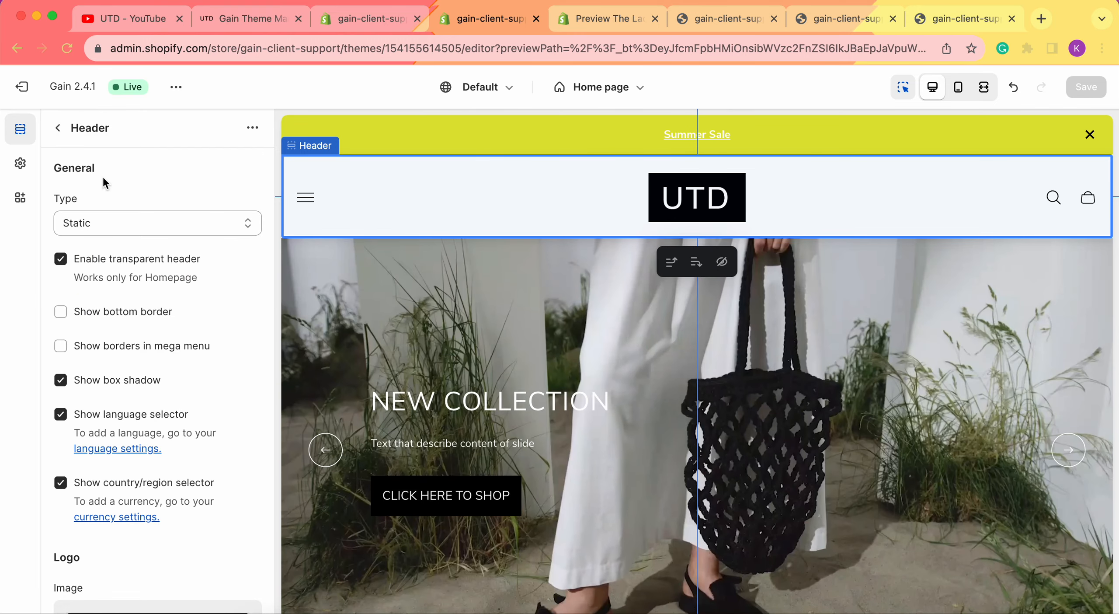
click(97, 222)
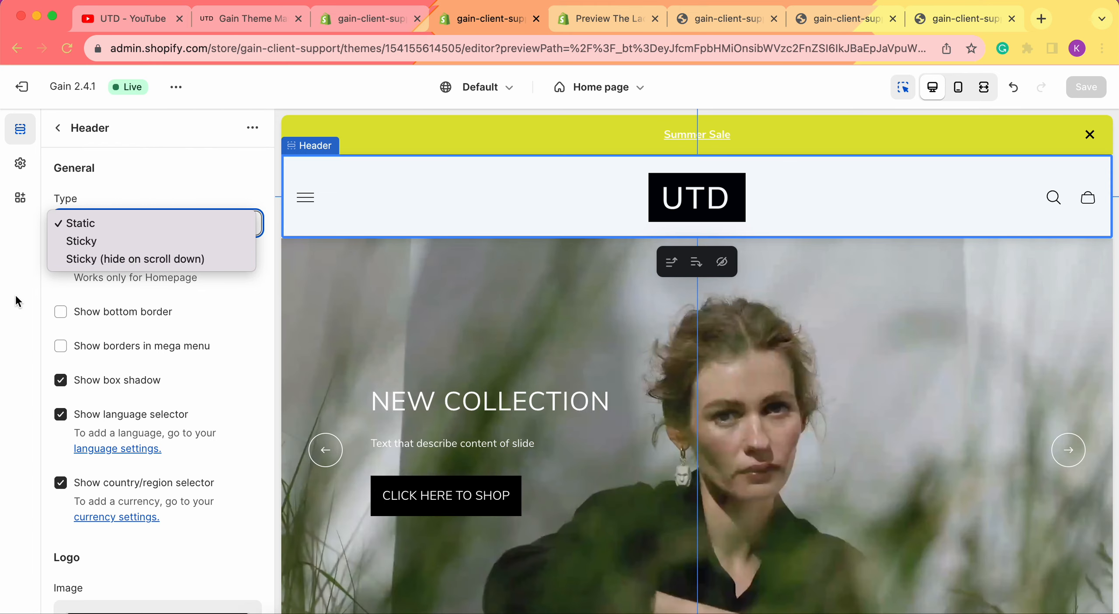
click(15, 295)
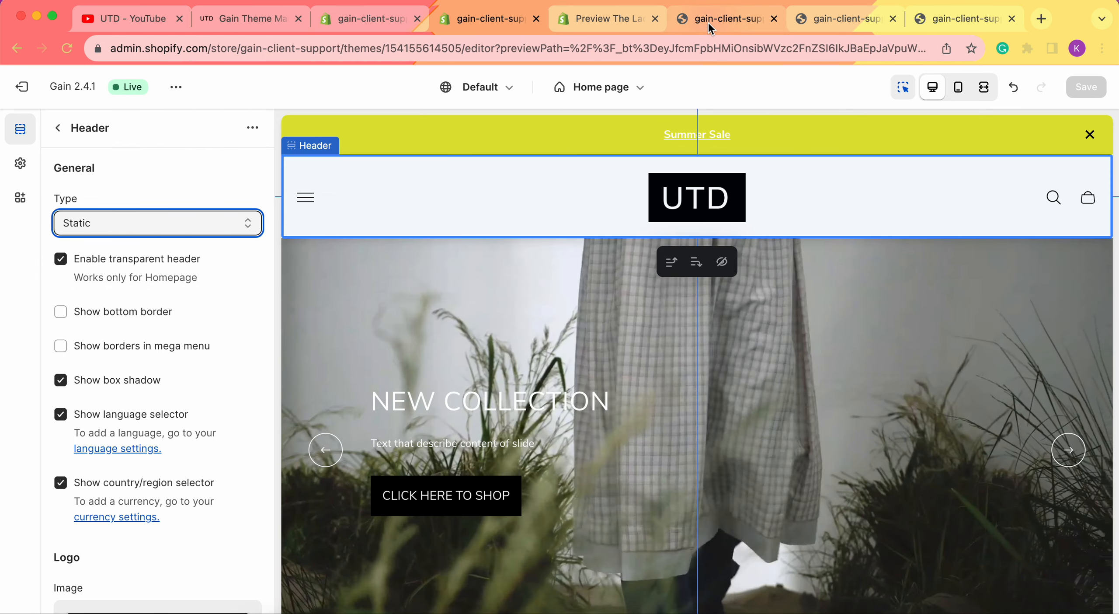
Step: Close The Lace preview and examine how the static header behaves while moving through the first storefront preview page
click(656, 19)
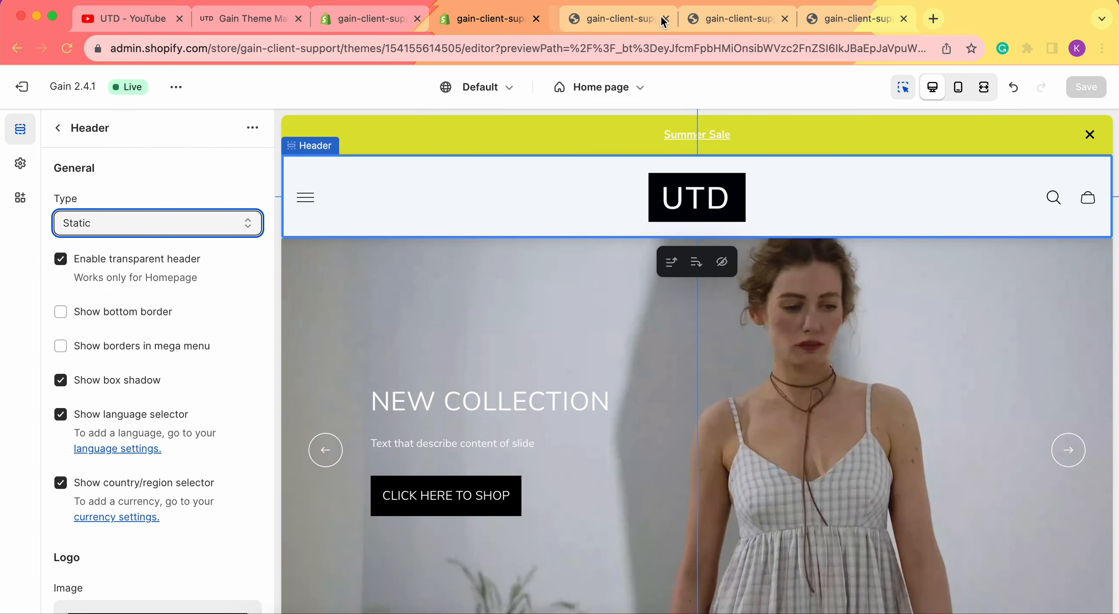
click(601, 16)
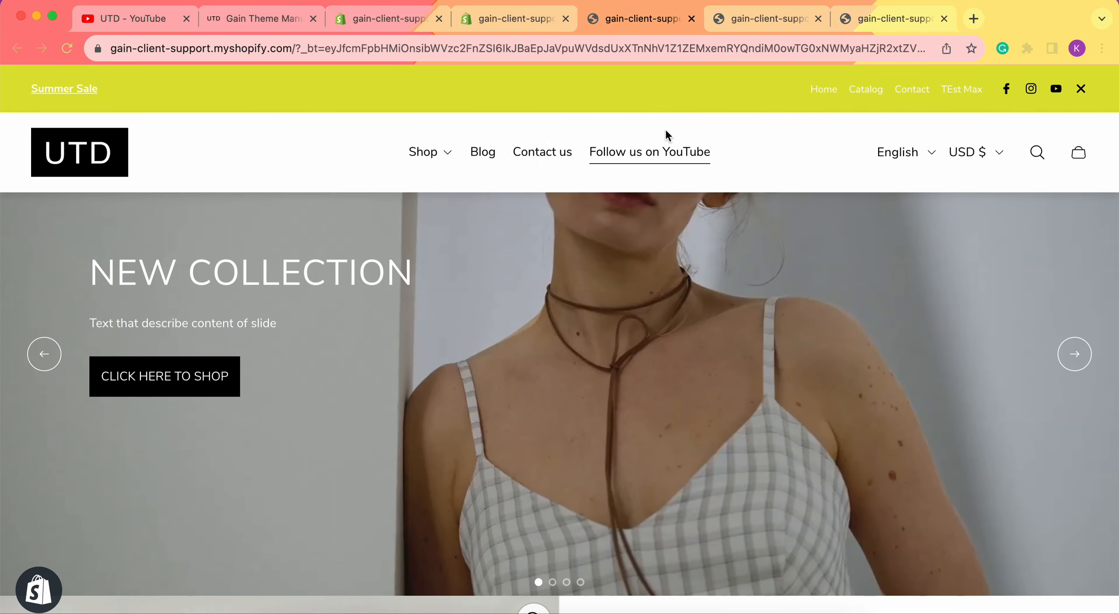
scroll(792, 299, down, 15)
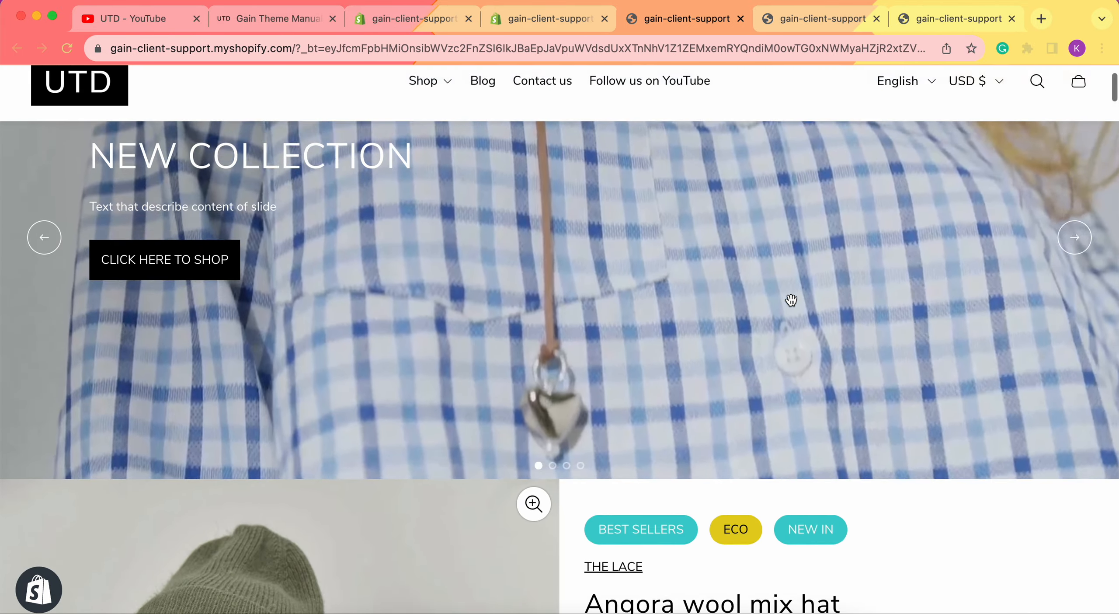
scroll(791, 302, up, 8)
scroll(792, 306, down, 15)
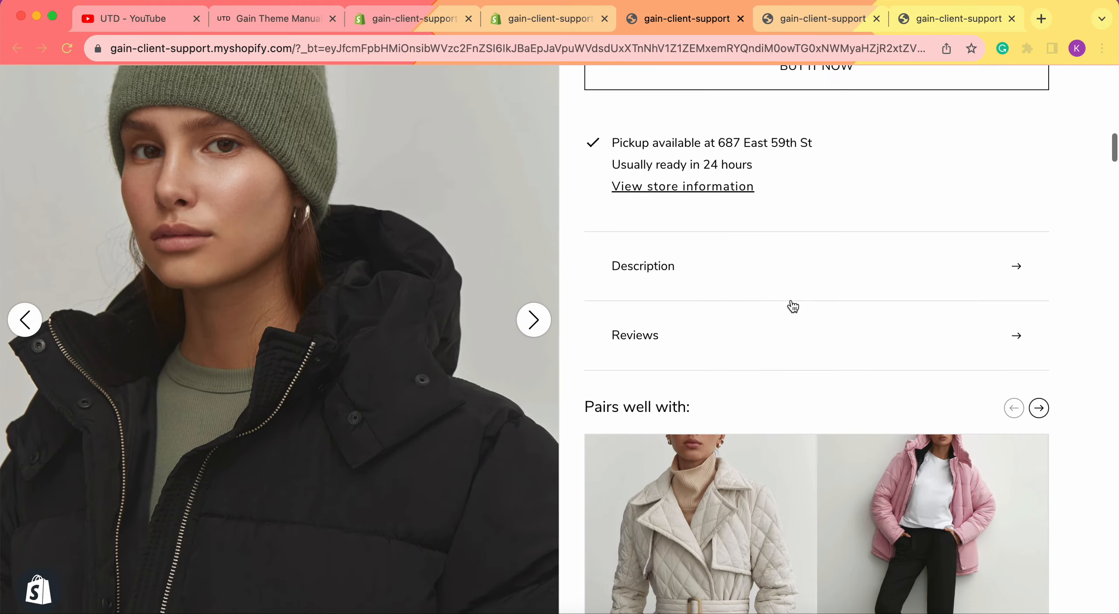
scroll(792, 306, up, 18)
scroll(792, 306, down, 17)
scroll(794, 306, down, 20)
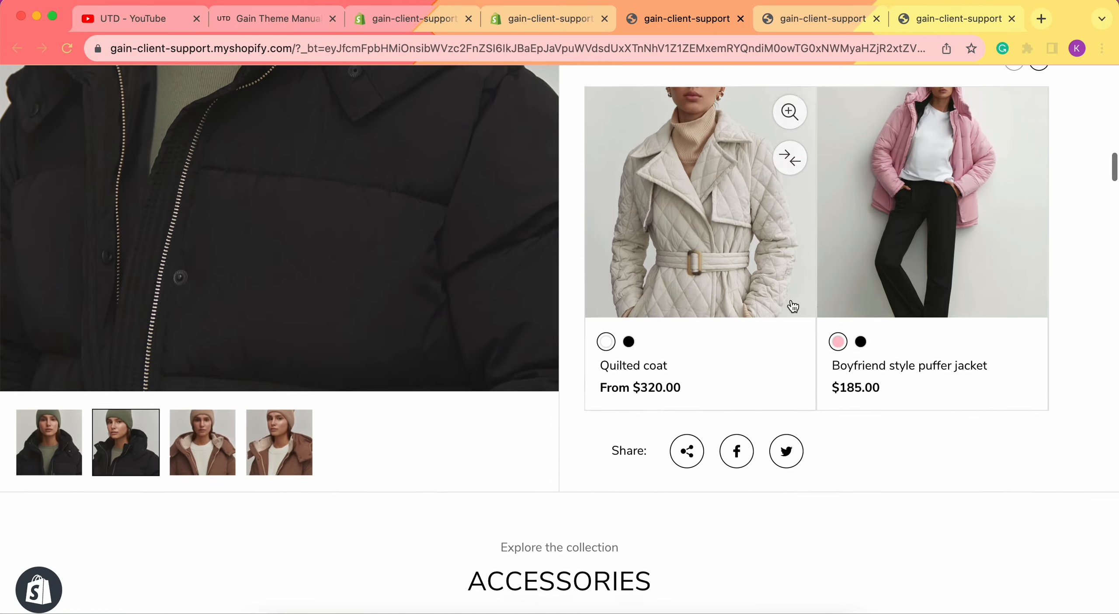
scroll(792, 305, up, 20)
scroll(793, 305, up, 20)
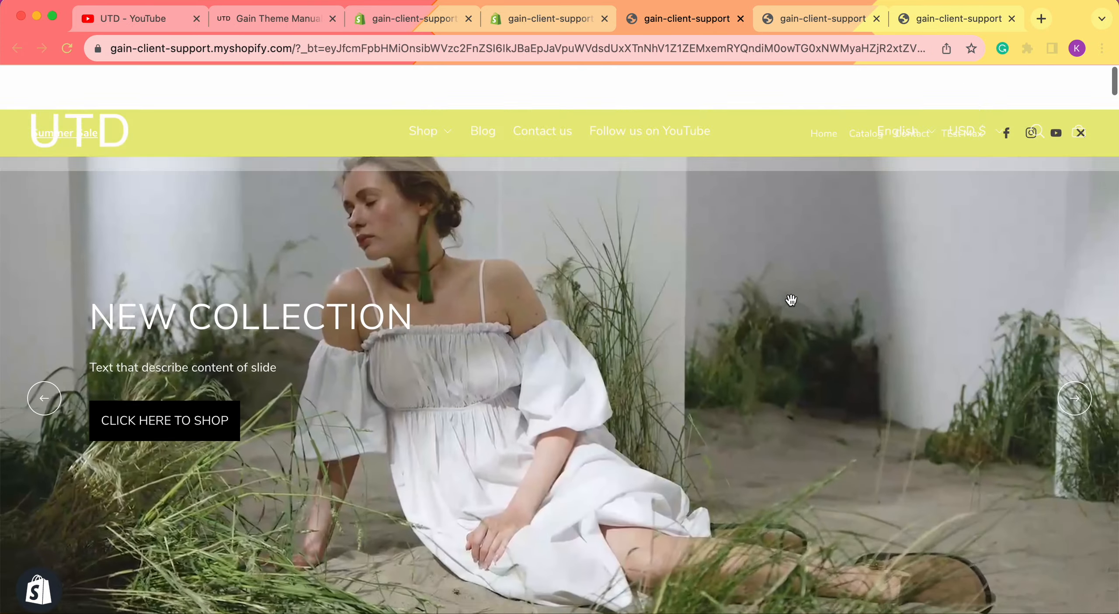
scroll(750, 370, down, 5)
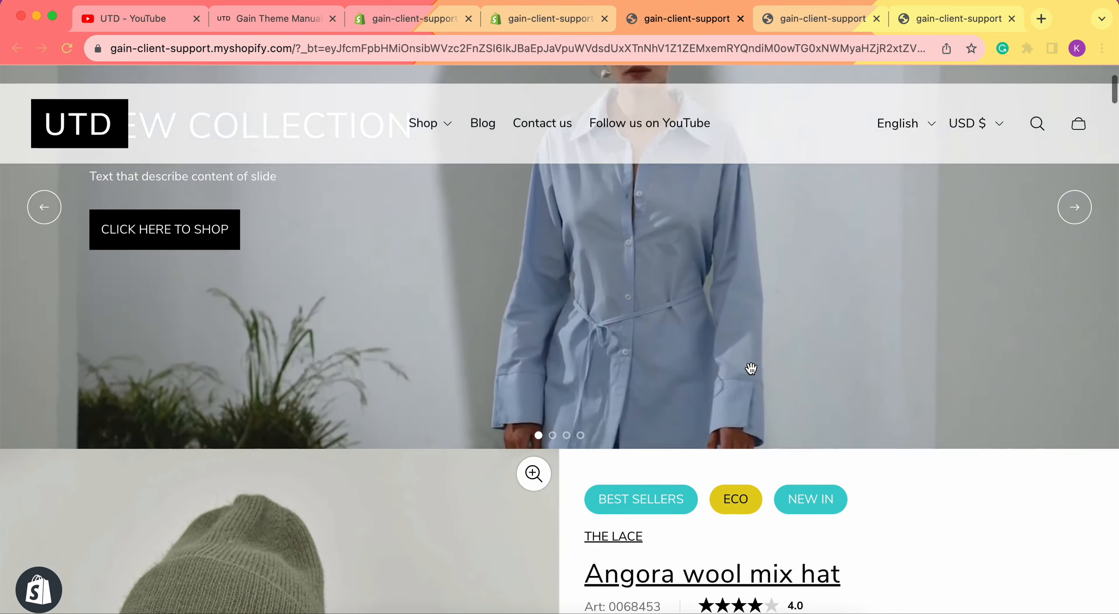
scroll(750, 370, up, 5)
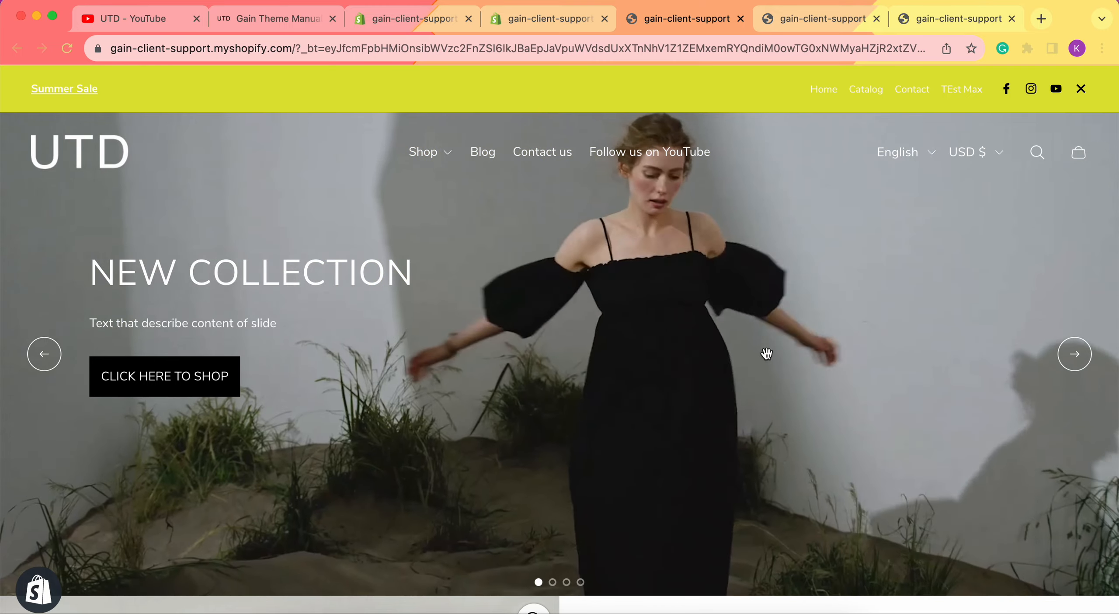
scroll(619, 304, down, 8)
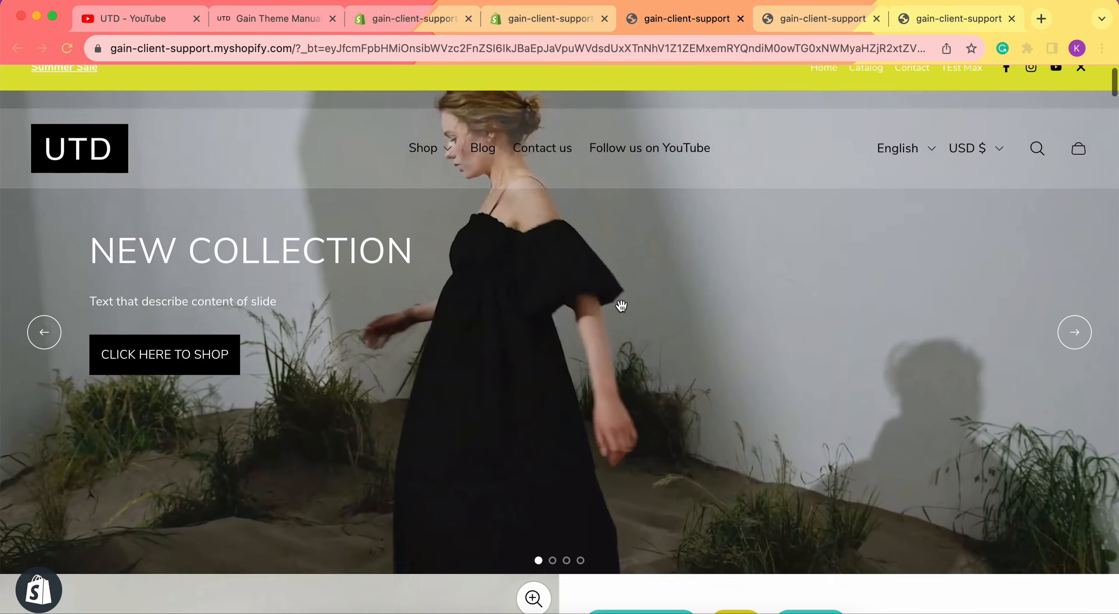
scroll(623, 312, down, 8)
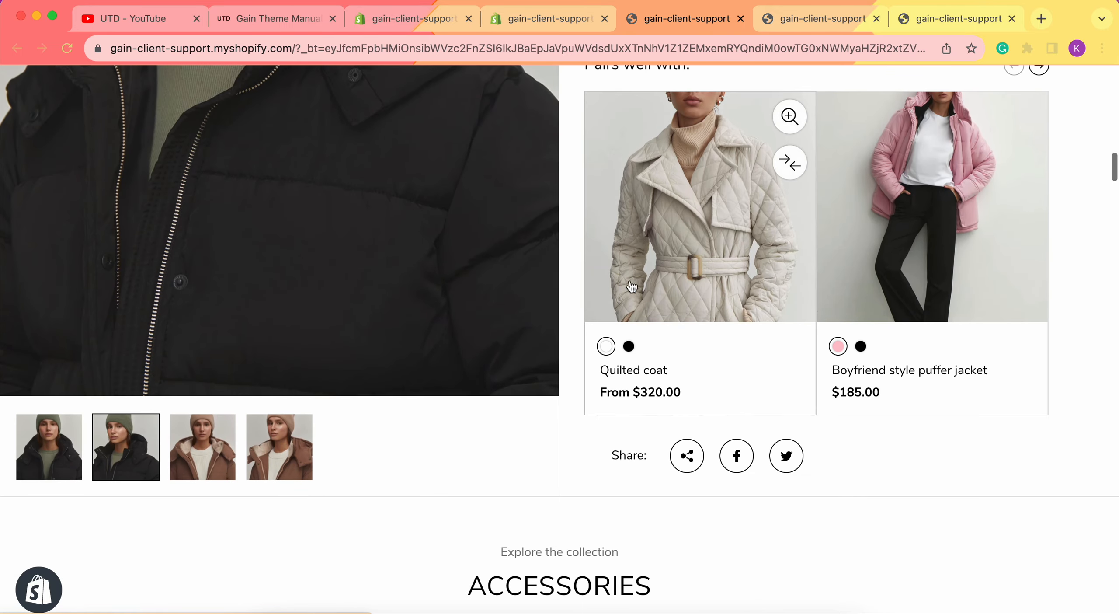
Step: Close the static header example and examine the sticky header's behavior down and back up the next storefront preview page
click(741, 21)
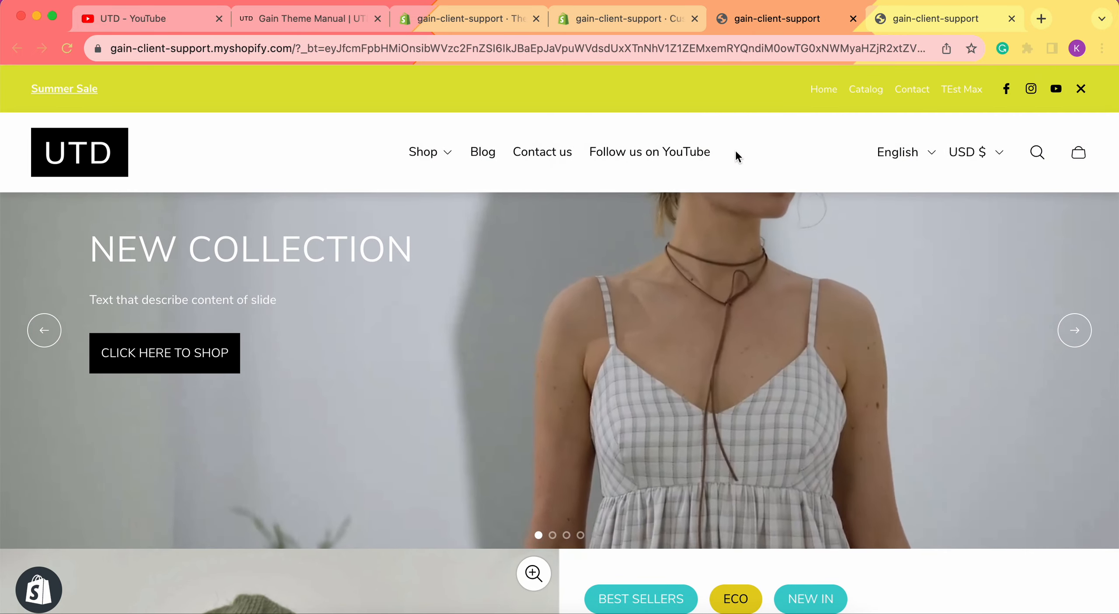
scroll(749, 264, down, 3)
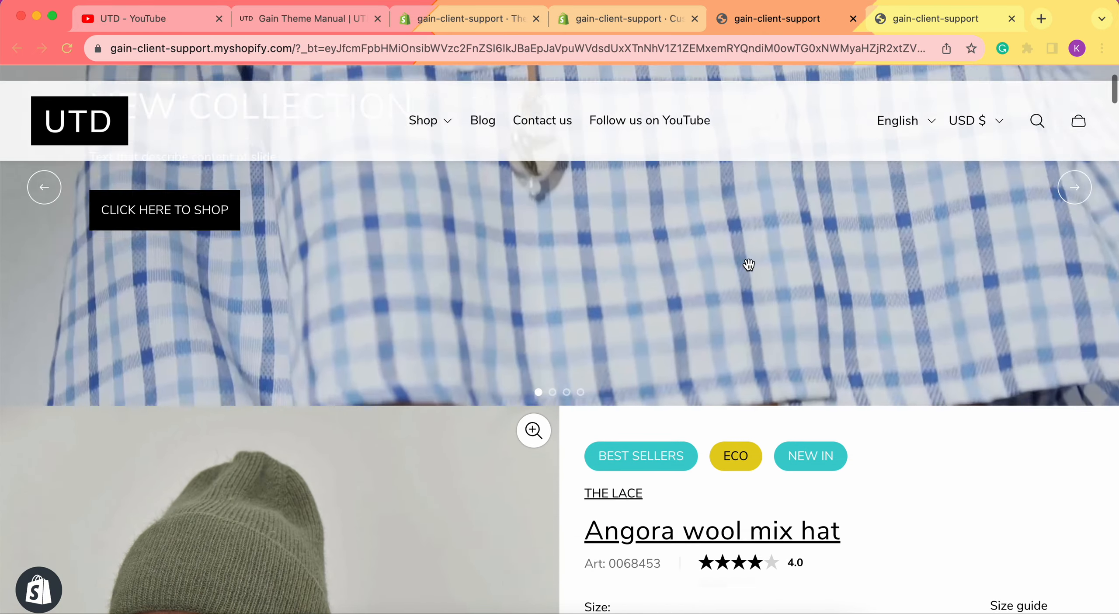
scroll(749, 264, down, 20)
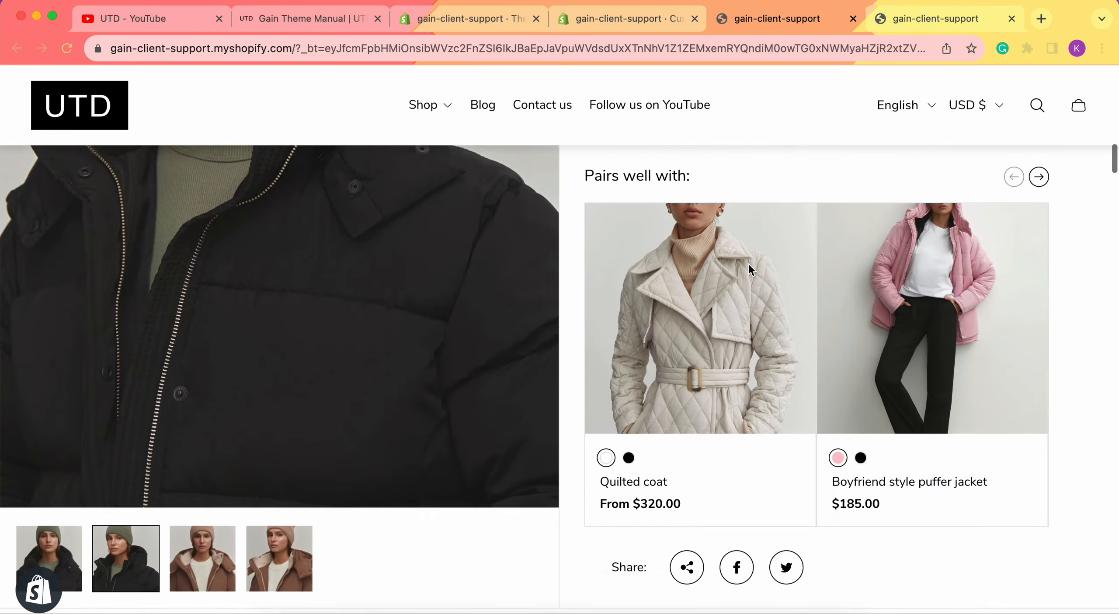
scroll(748, 264, down, 2)
scroll(748, 264, up, 20)
scroll(749, 264, down, 15)
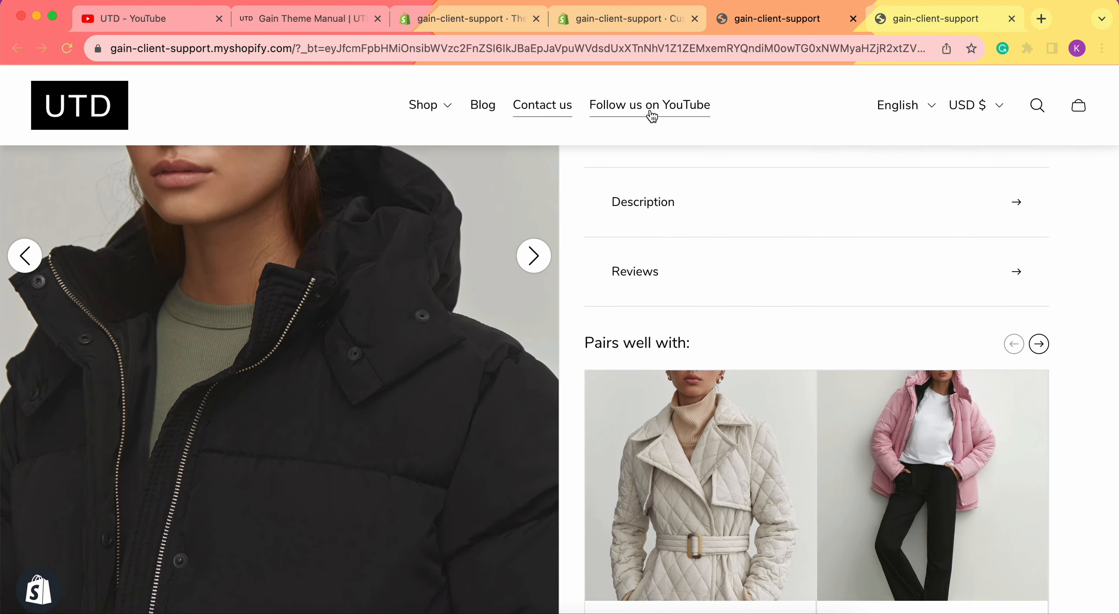
scroll(890, 124, down, 15)
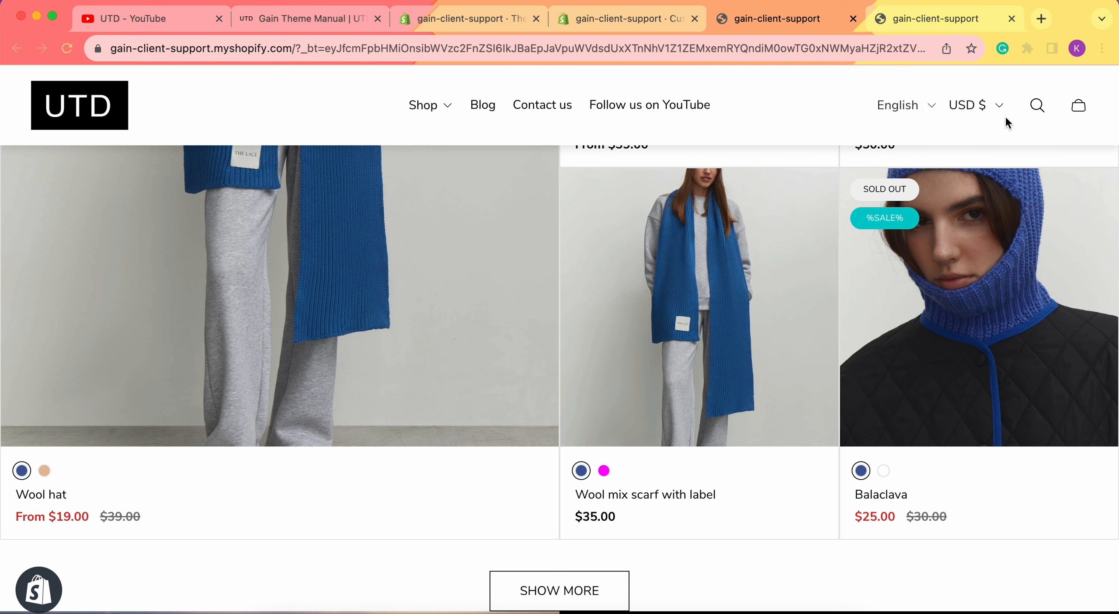
scroll(792, 479, down, 20)
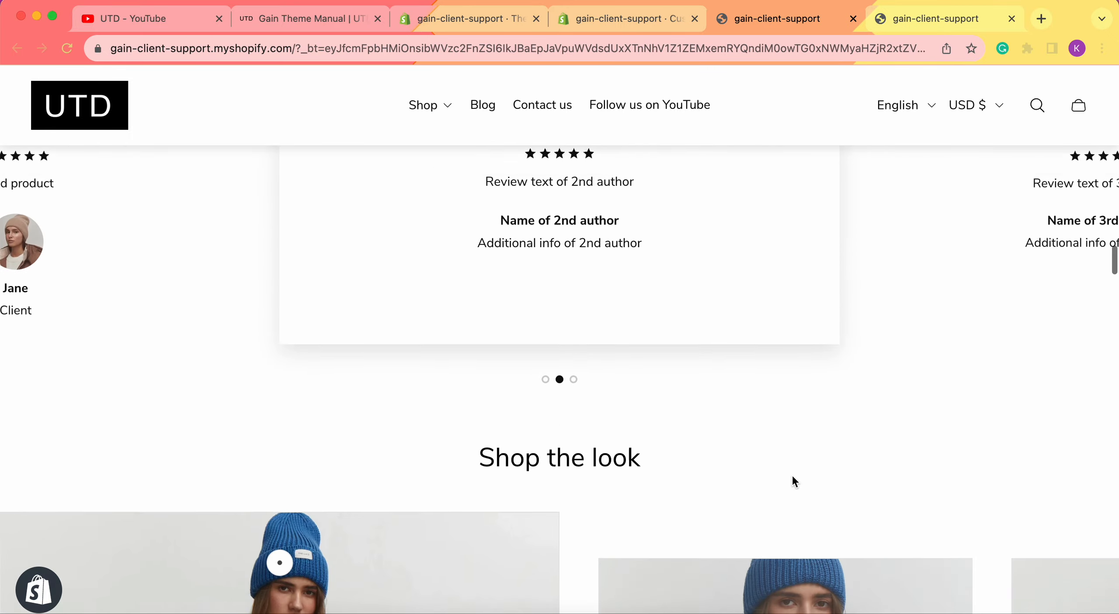
scroll(792, 477, up, 20)
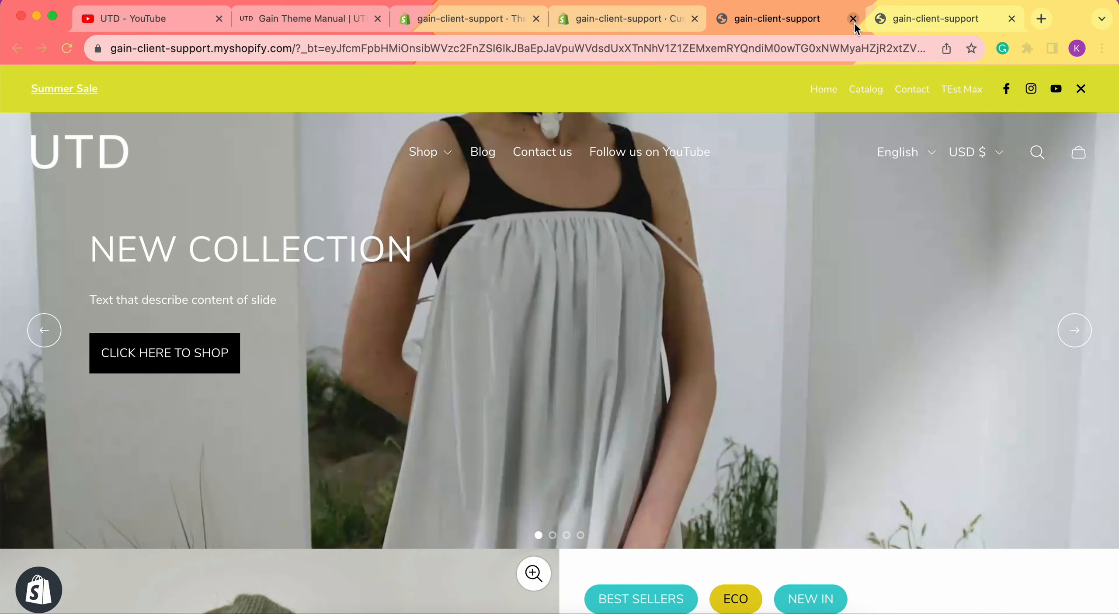
Step: Close the sticky header example and examine the hide-on-scroll-down header while moving down and up the last storefront preview
click(854, 19)
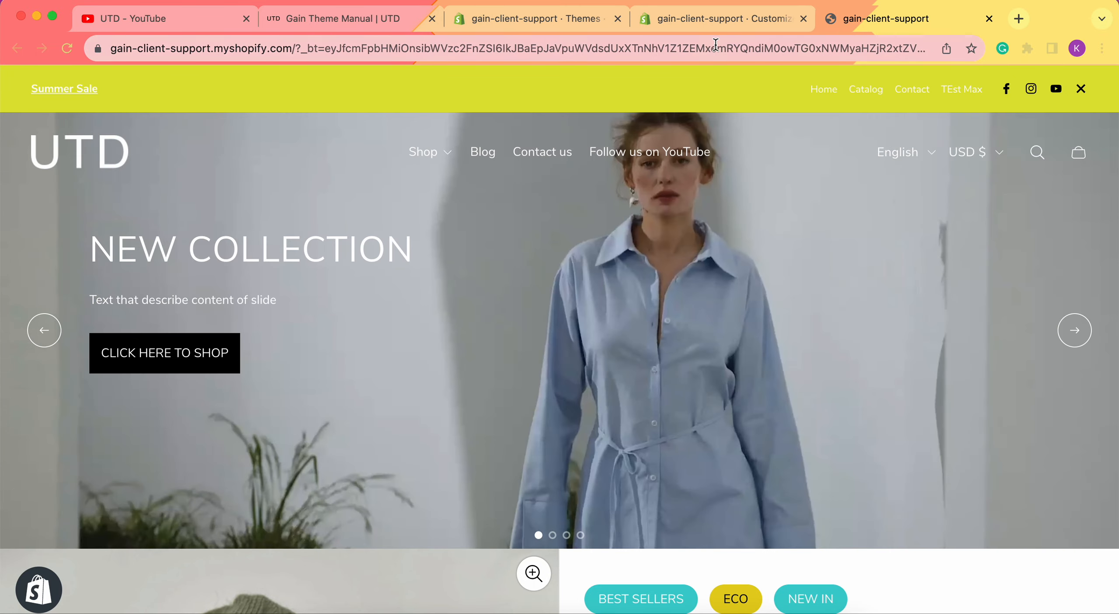
scroll(685, 208, down, 15)
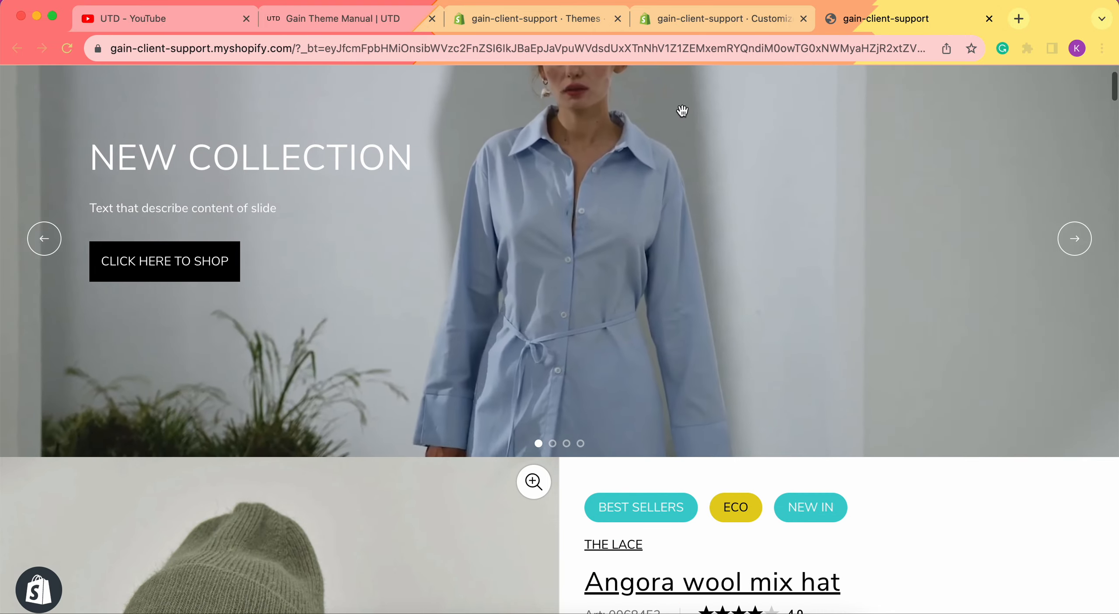
scroll(685, 207, down, 20)
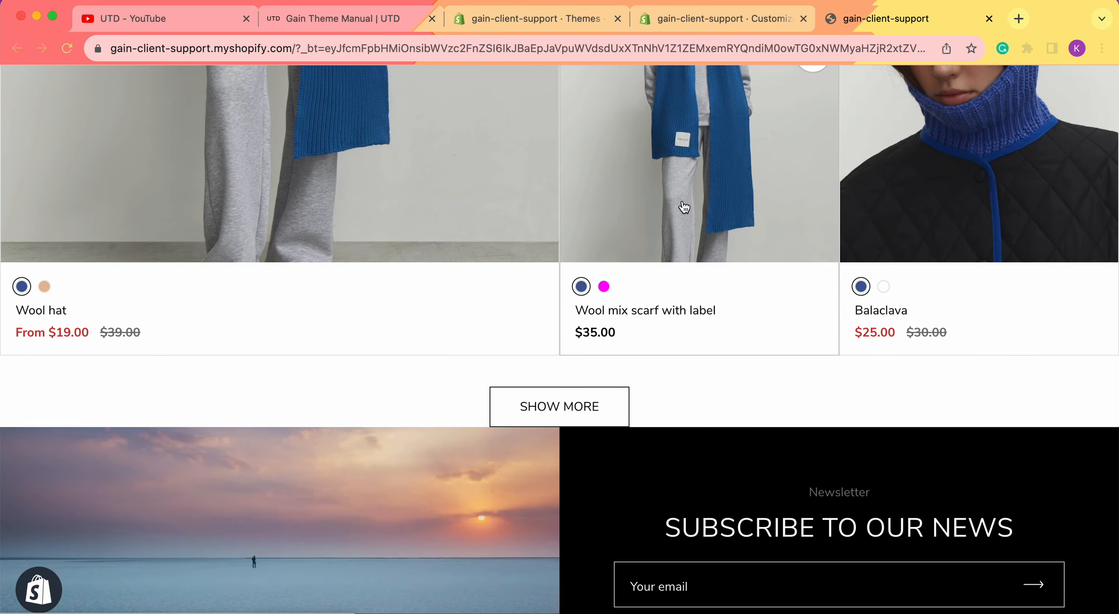
scroll(684, 207, up, 5)
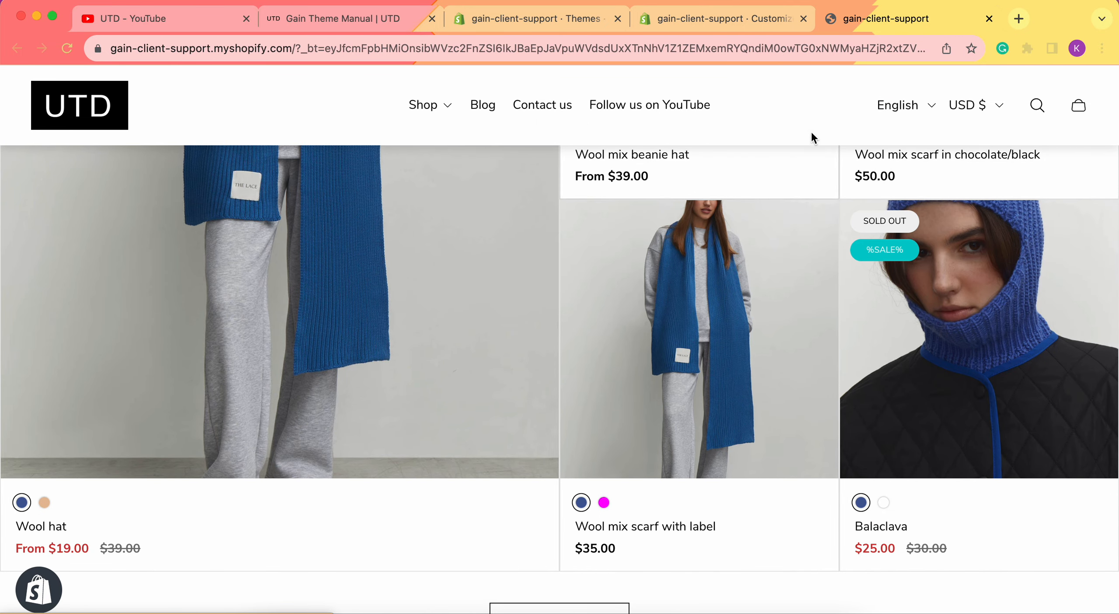
scroll(817, 244, up, 6)
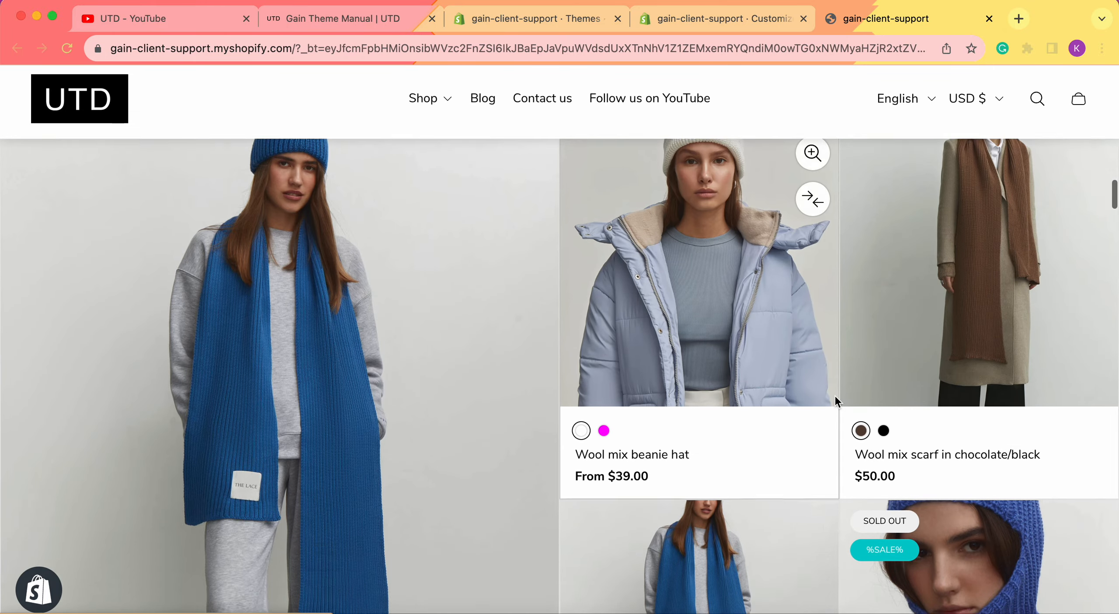
scroll(835, 396, down, 11)
scroll(835, 396, down, 15)
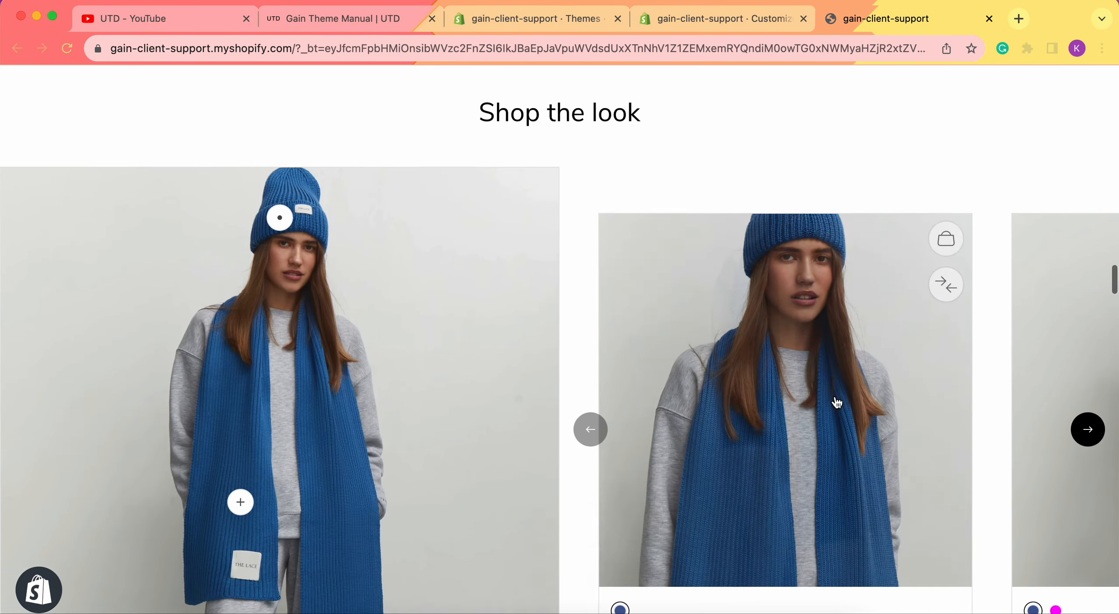
scroll(835, 397, down, 4)
scroll(835, 397, up, 8)
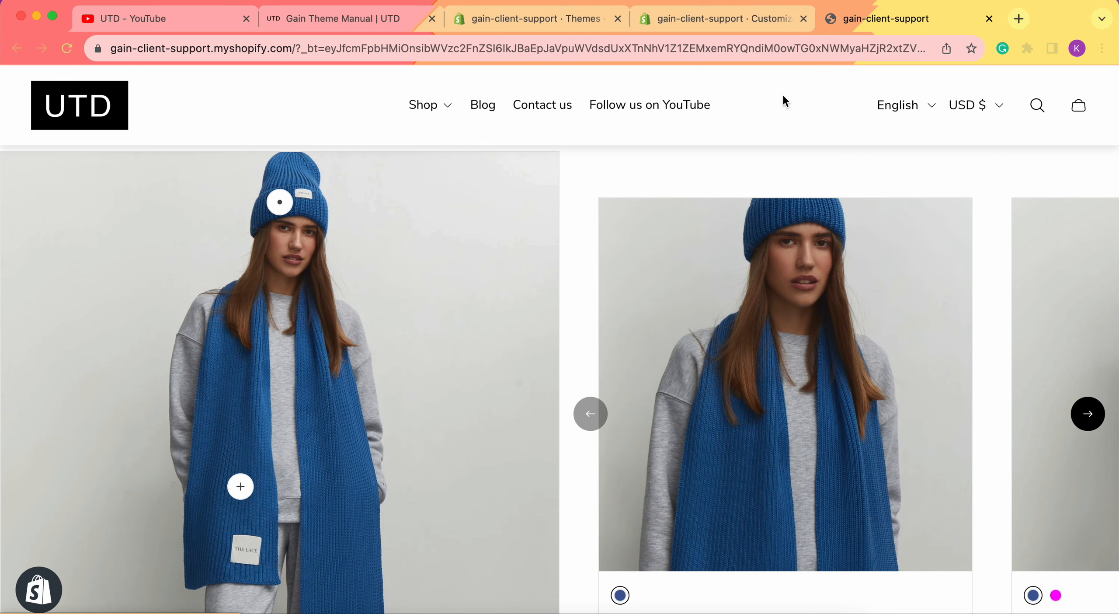
Step: Close the last storefront preview and review the header Type options again in the theme editor, keeping Static
click(989, 19)
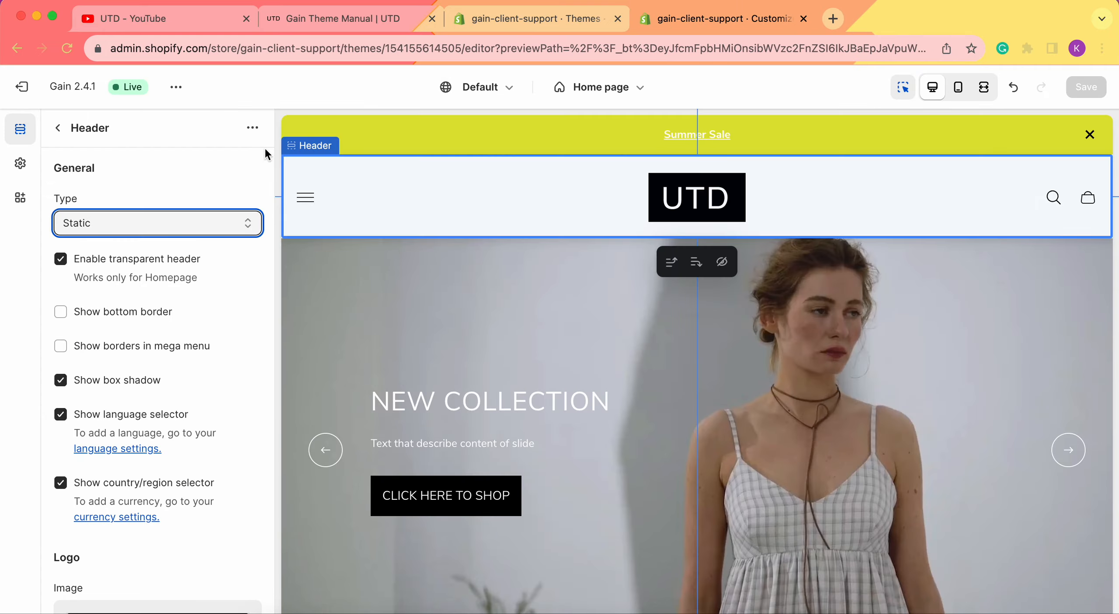
click(170, 221)
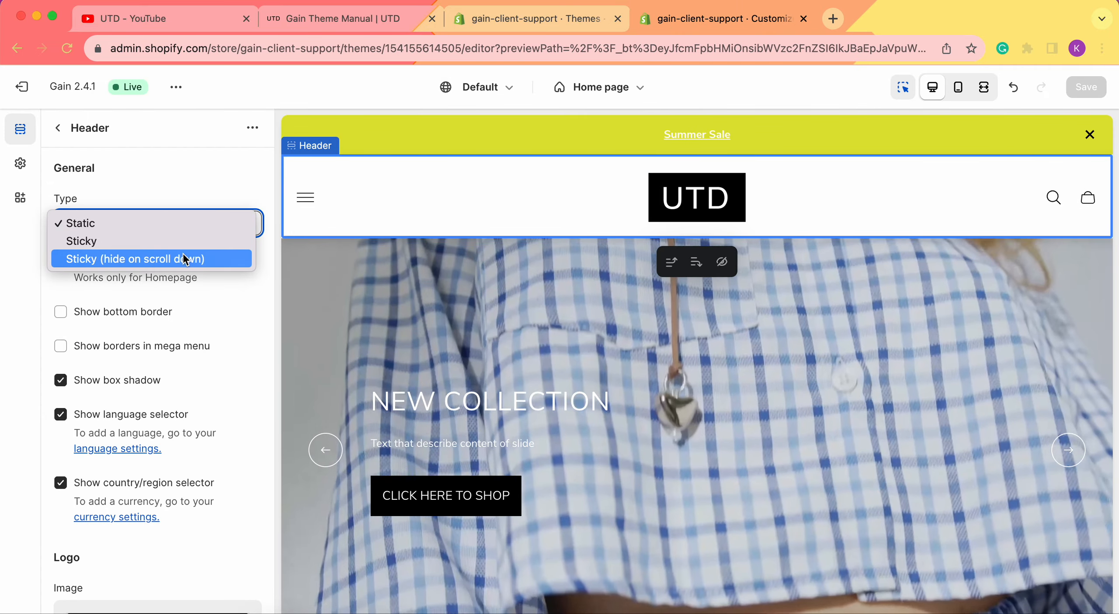
click(15, 265)
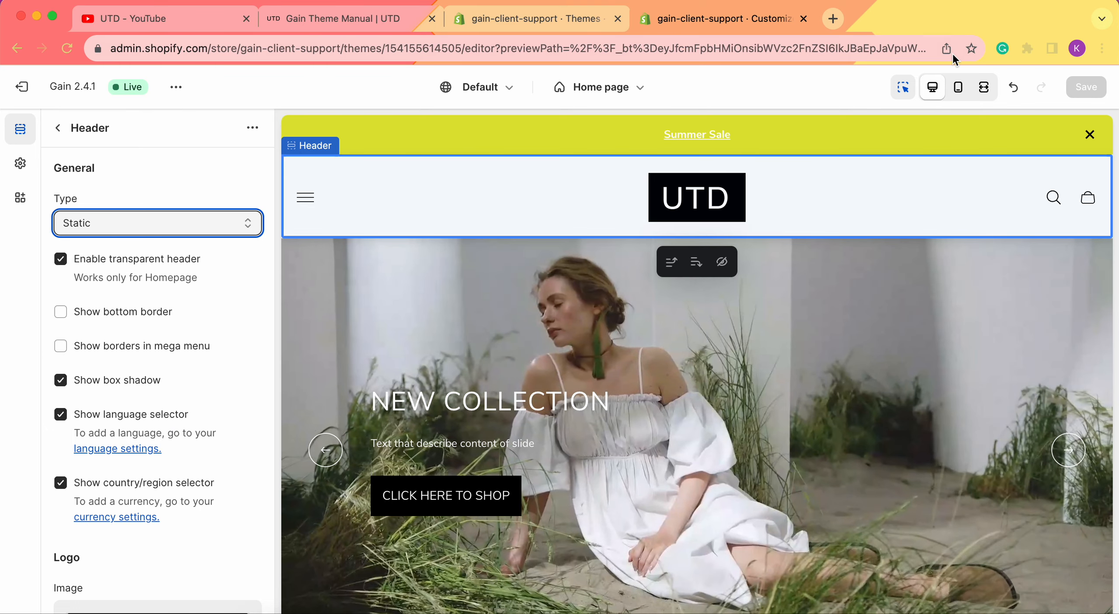
Step: Expand the home page preview to full screen and examine how the transparent header sits over the slideshow while moving through the page
click(984, 87)
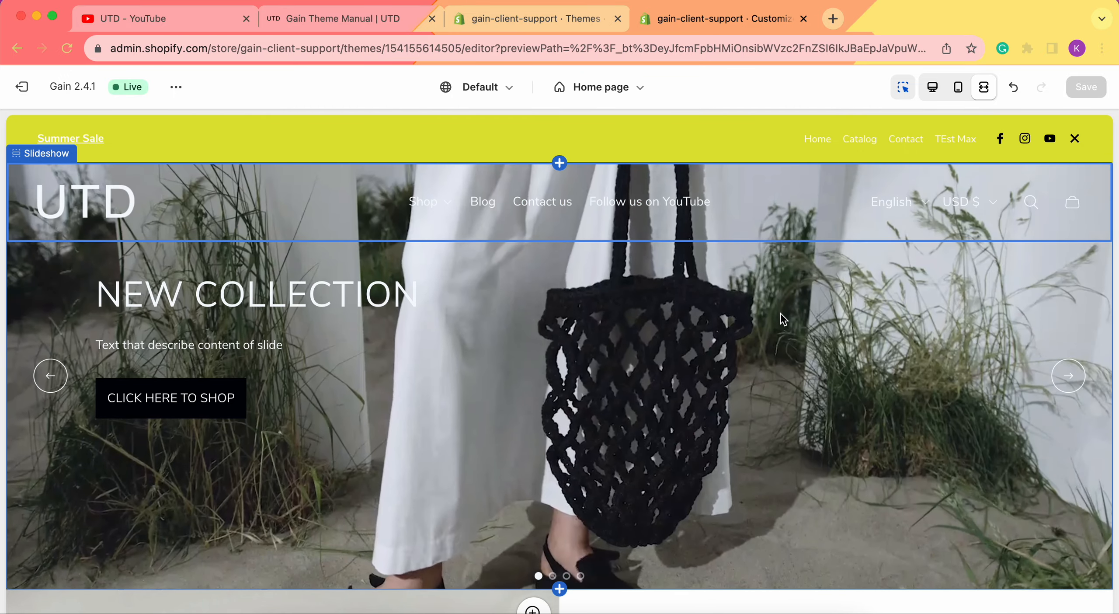
scroll(781, 315, down, 2)
scroll(780, 313, up, 2)
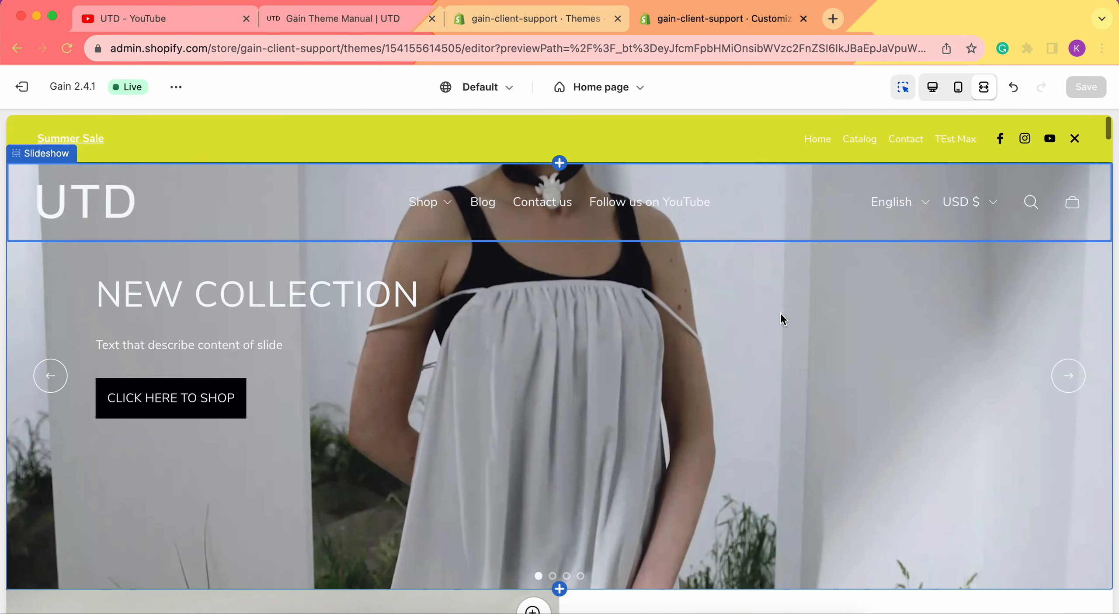
scroll(781, 442, down, 3)
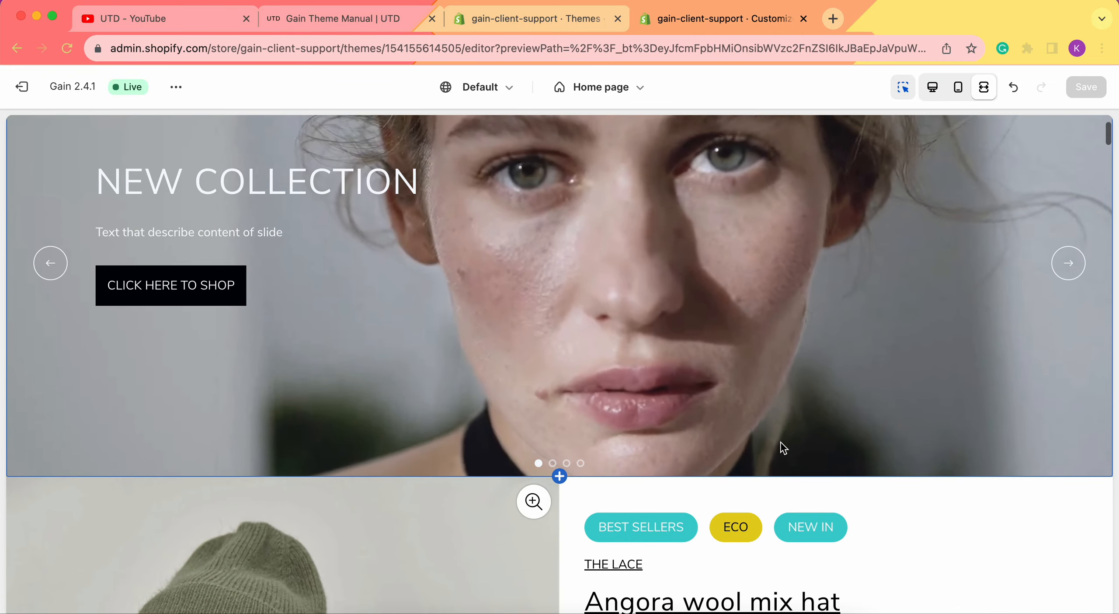
scroll(781, 443, up, 3)
scroll(780, 442, down, 3)
scroll(780, 442, up, 3)
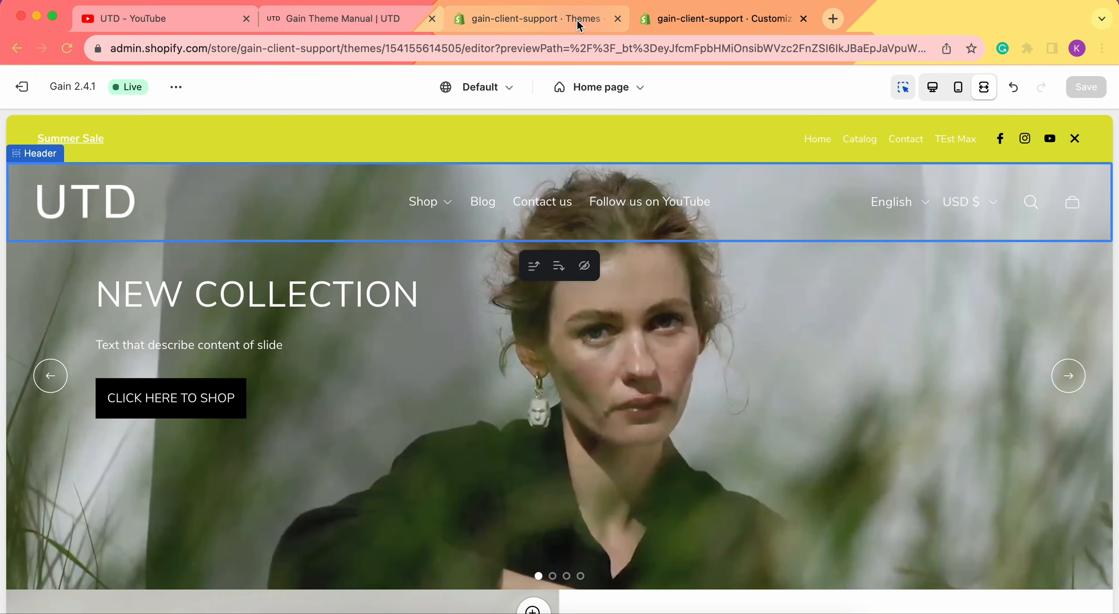
Step: Open the storefront from the store's Themes page and return the theme editor to its desktop preview
click(577, 18)
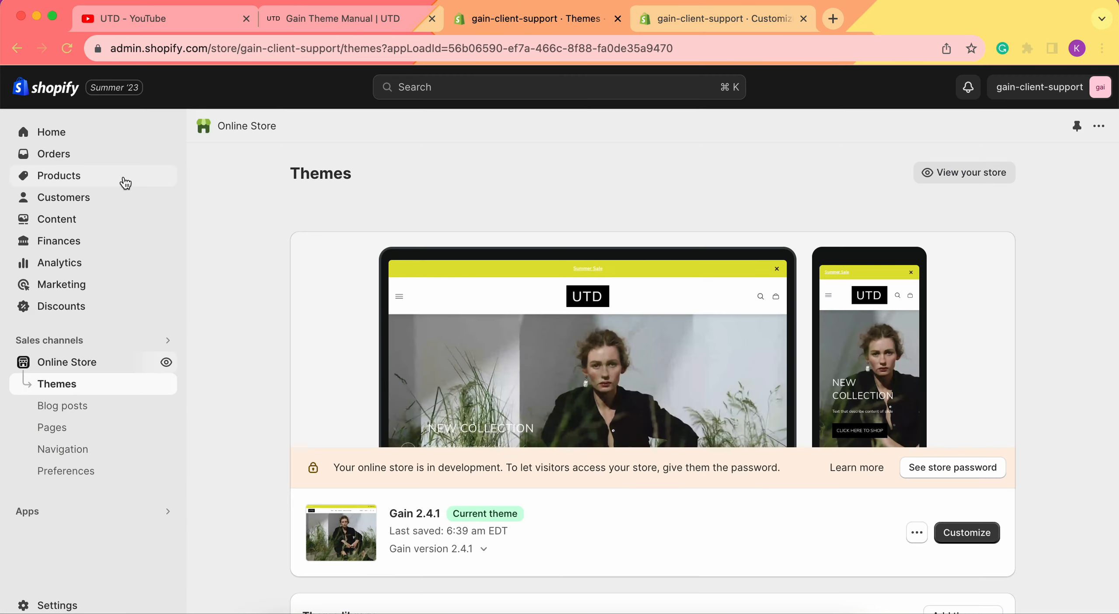
click(676, 18)
click(933, 87)
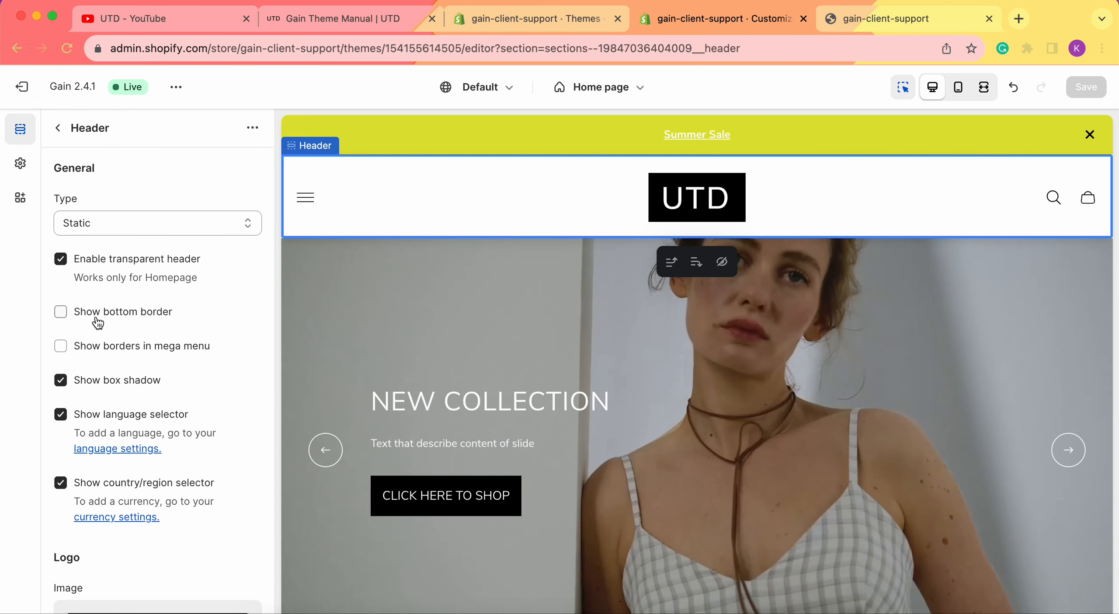
Step: Enable Show bottom border for the header, save, and review the Border color among the header's color settings
click(96, 319)
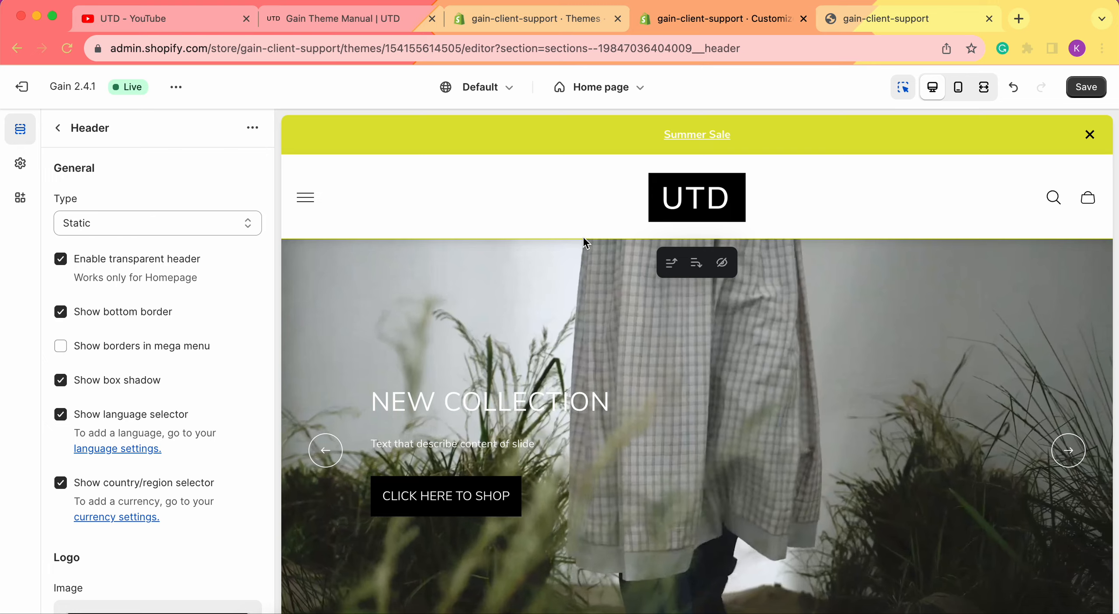
click(1086, 87)
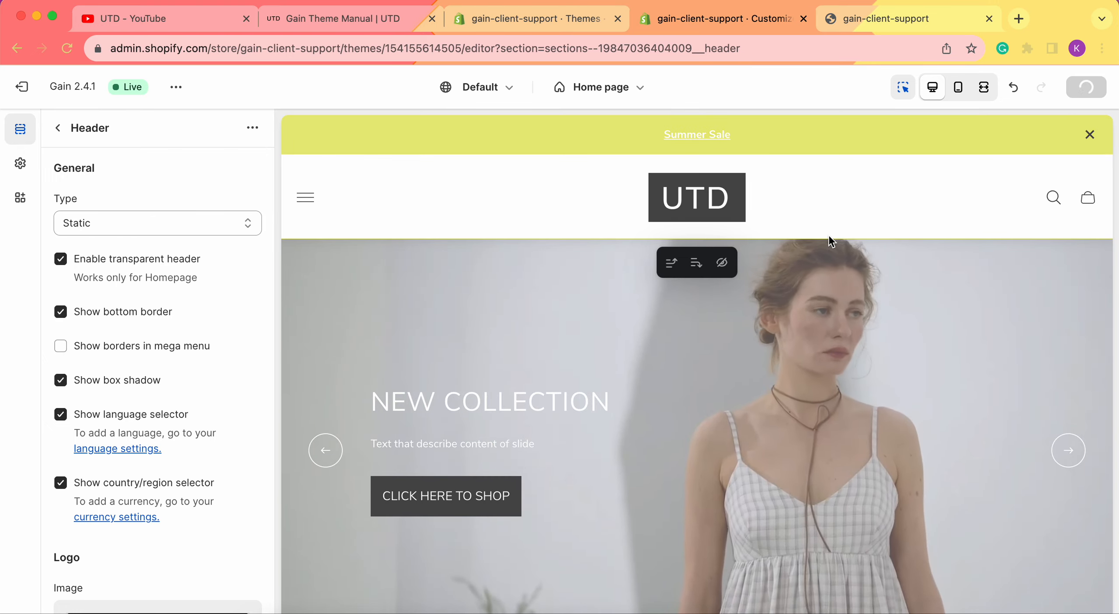
scroll(124, 333, down, 15)
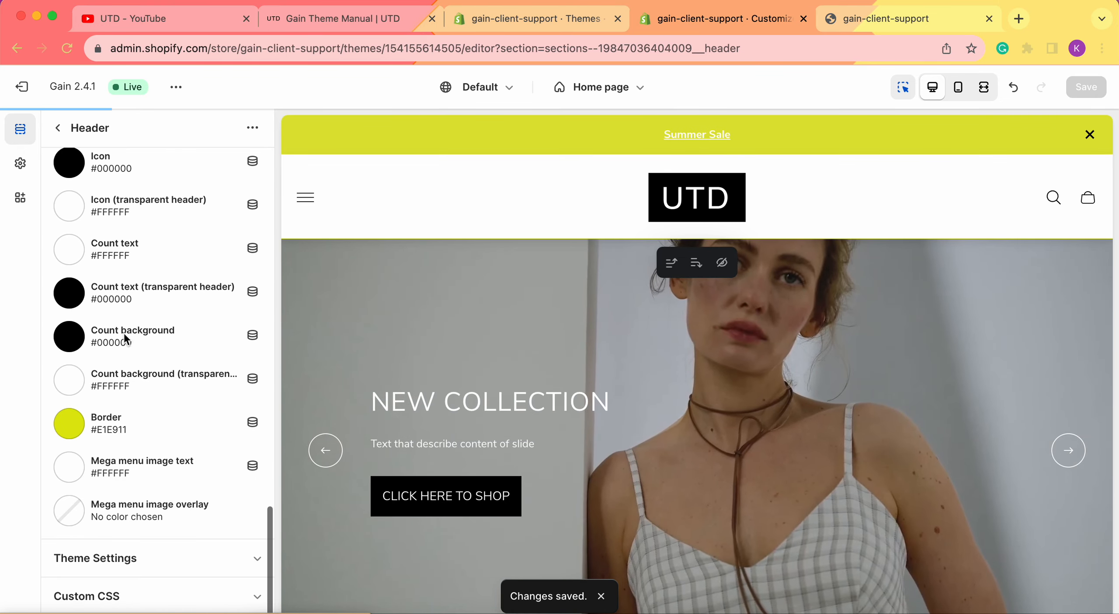
scroll(124, 332, up, 8)
scroll(123, 332, down, 8)
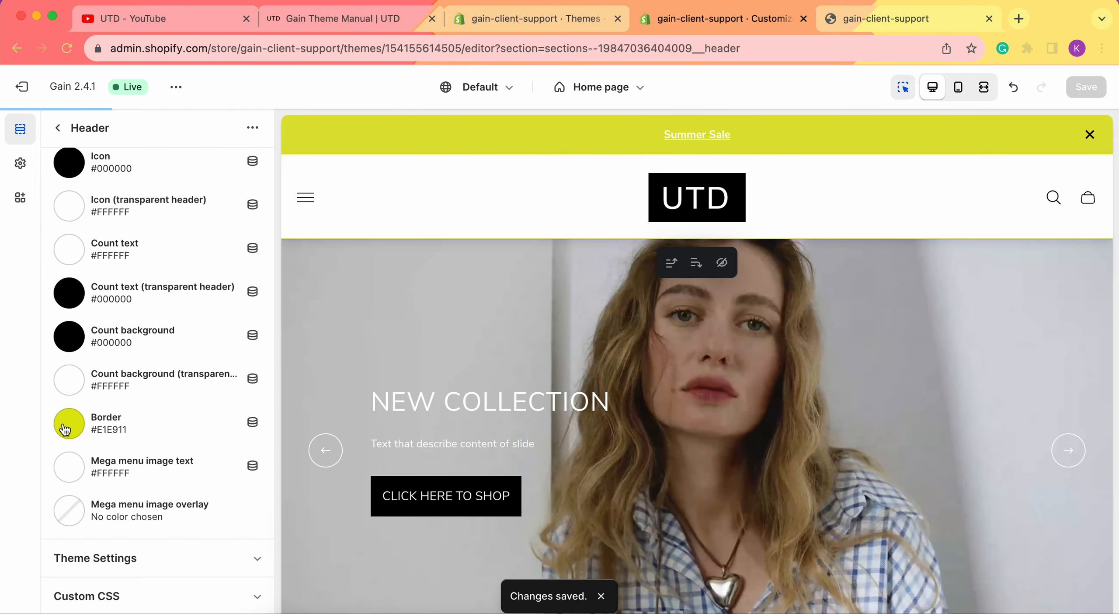
scroll(131, 332, up, 15)
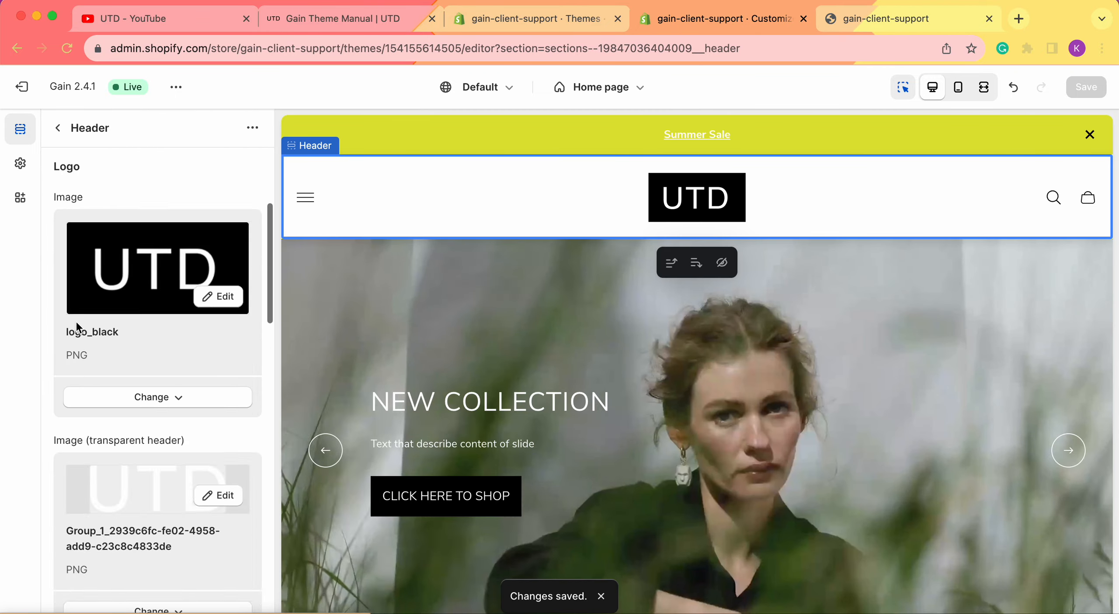
scroll(145, 258, down, 1)
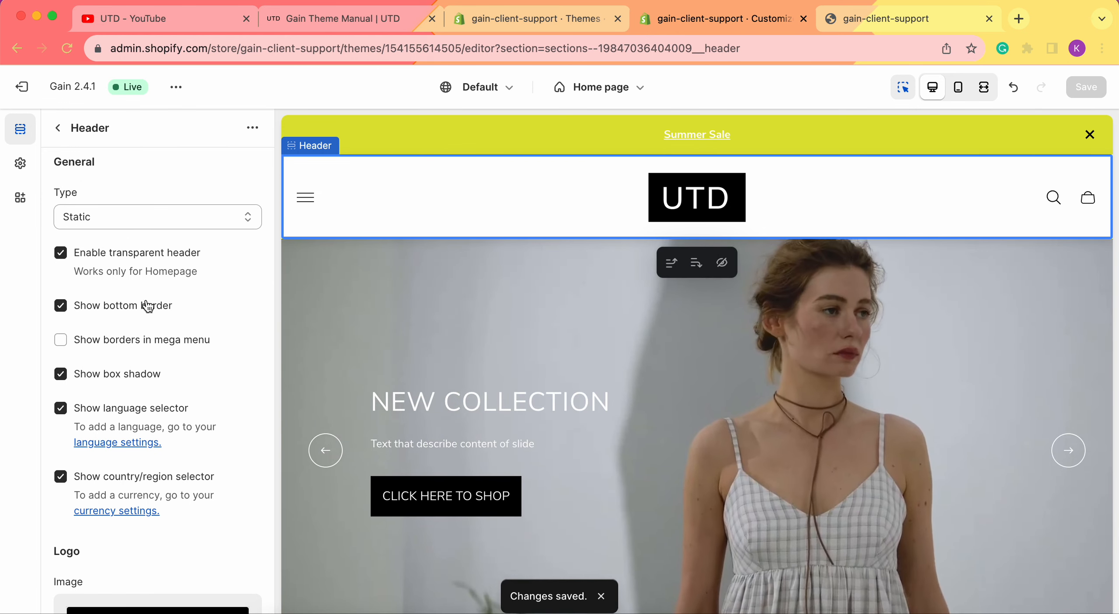
Step: Open the live storefront in a new tab and check for the bottom border beneath the transparent header
click(177, 87)
click(83, 244)
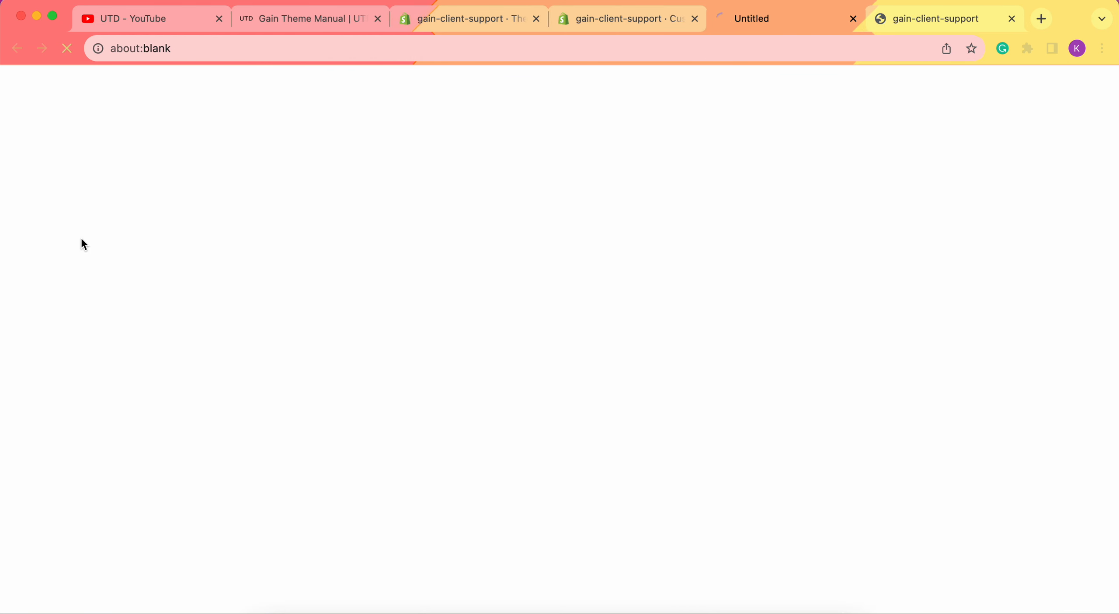
click(624, 20)
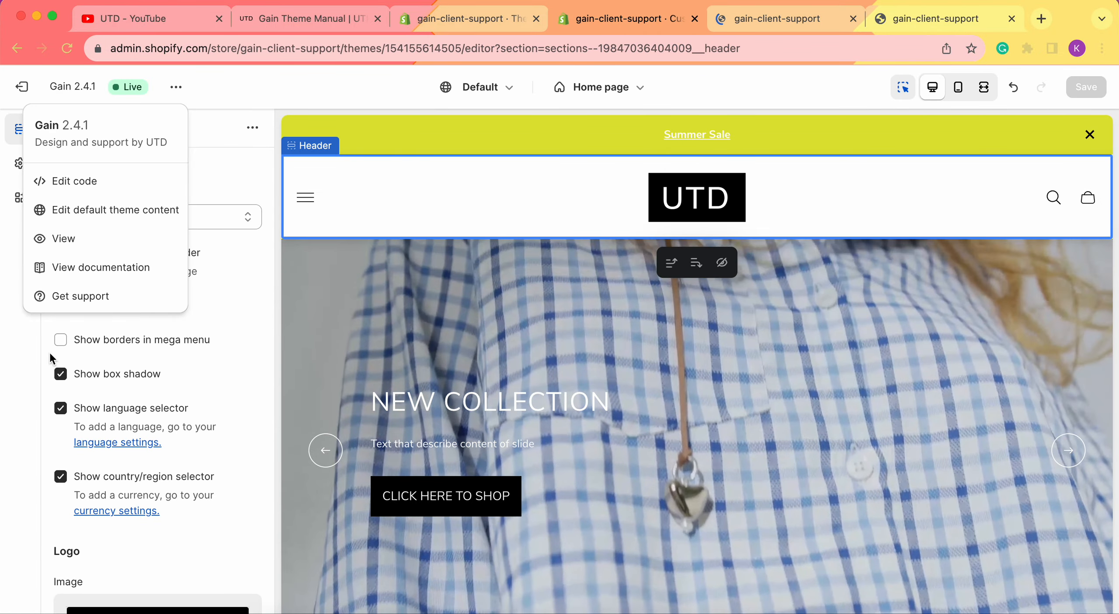
click(22, 351)
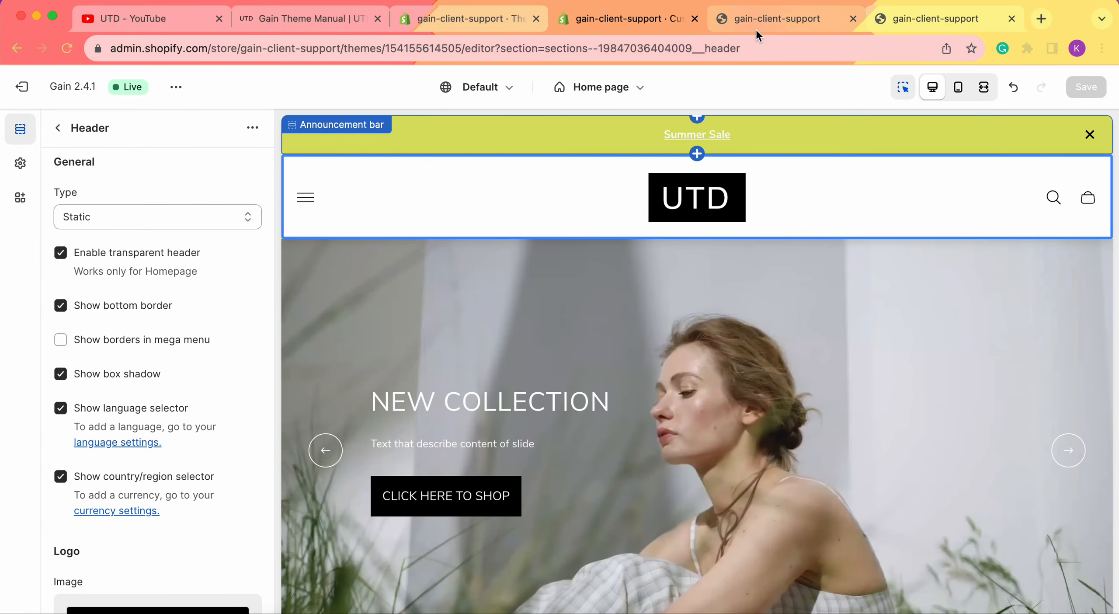
click(748, 19)
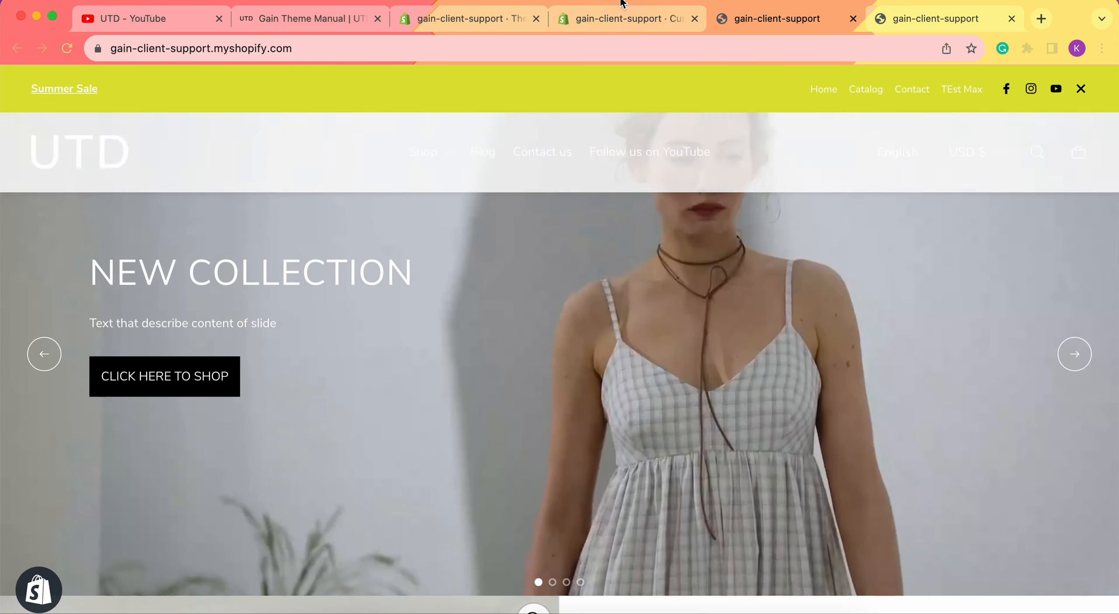
Step: Turn off Enable transparent header, save the theme, and close the outdated storefront previews
click(617, 16)
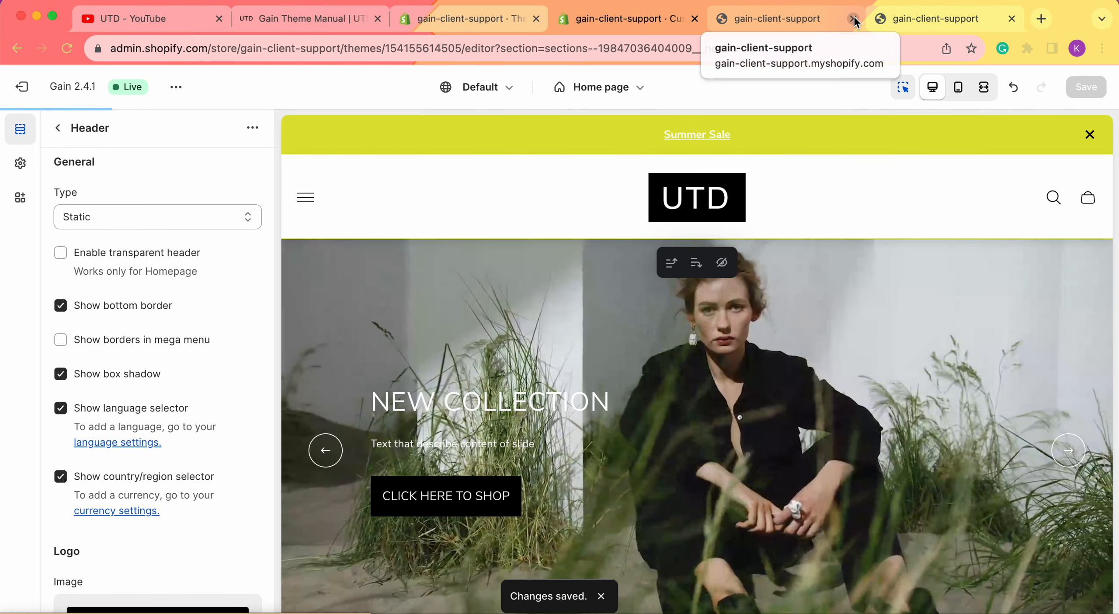
click(854, 19)
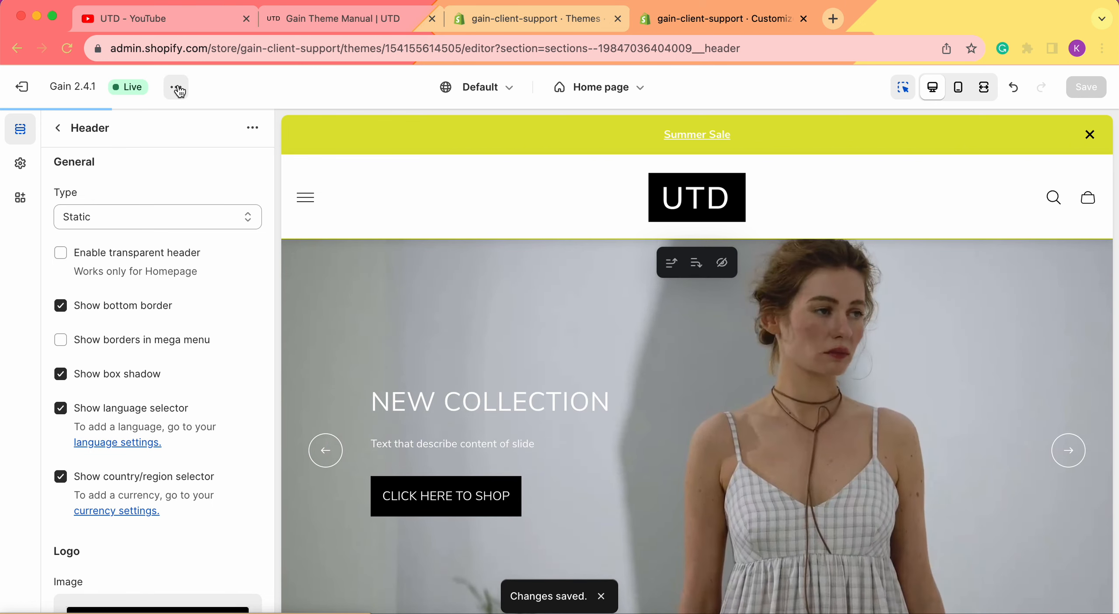
Step: View the live storefront again, examine the header's bottom border up close, and close the preview
click(179, 91)
click(100, 237)
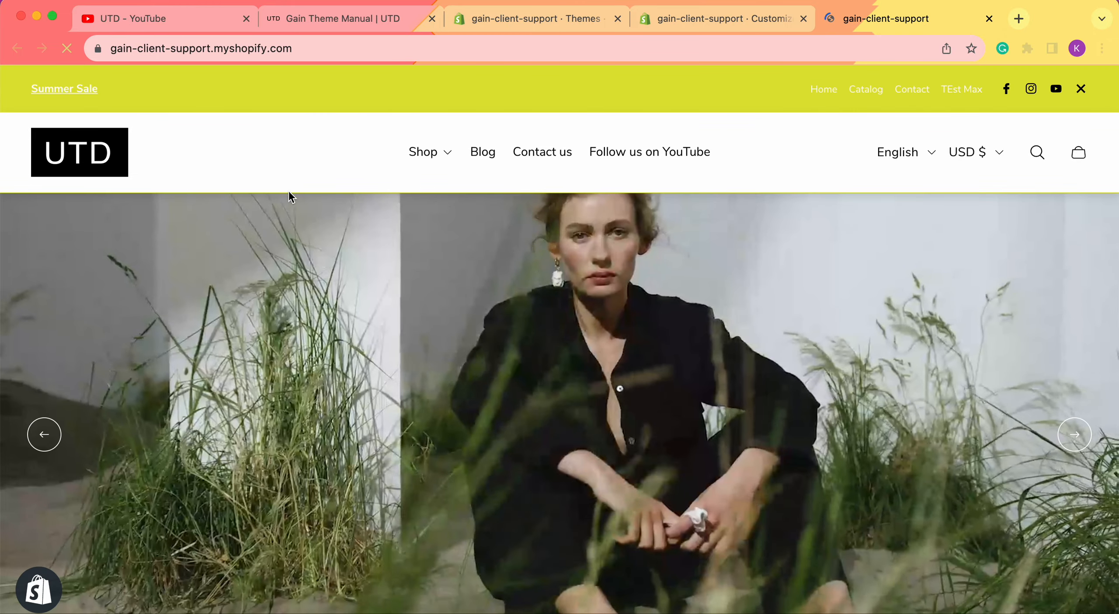
scroll(389, 184, up, 5)
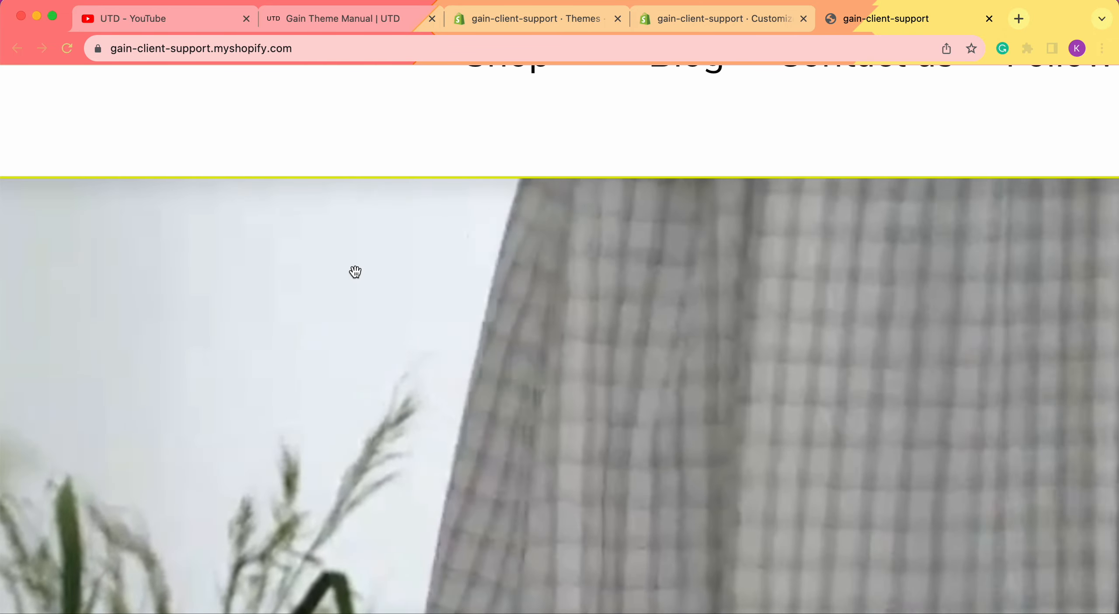
scroll(355, 271, down, 3)
scroll(355, 271, down, 3)
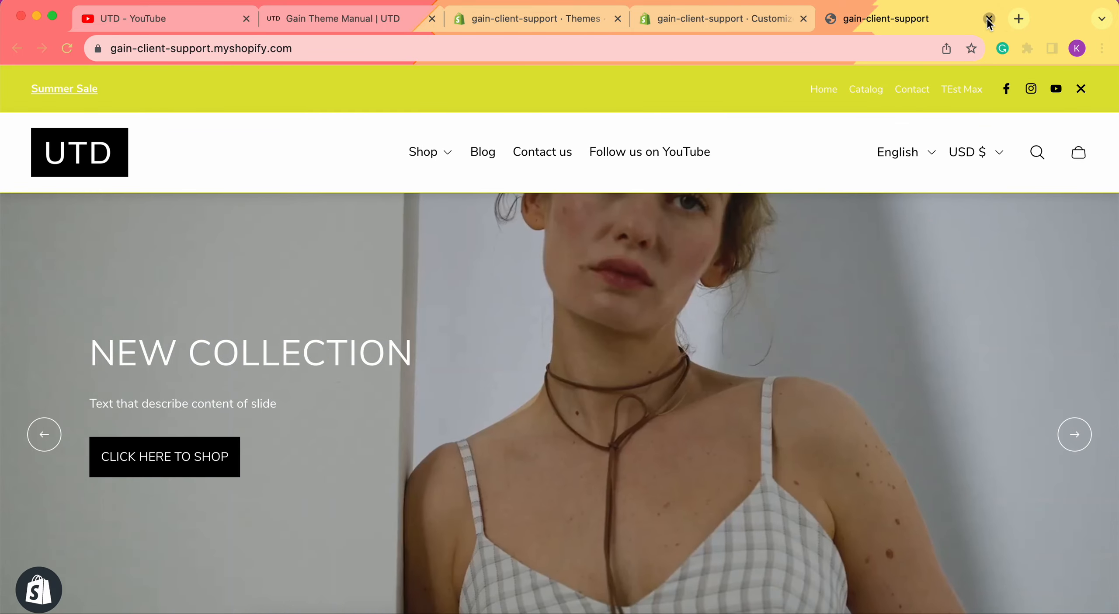
click(989, 18)
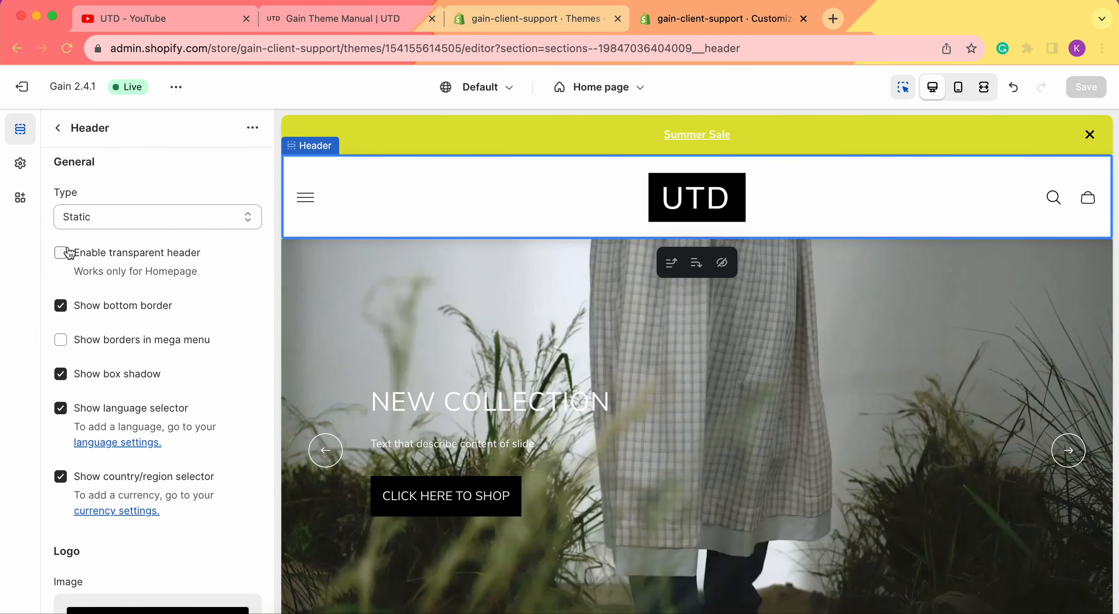
Step: Enable the transparent header and mega menu borders, turn off the bottom border, and save the header settings
click(61, 253)
click(65, 306)
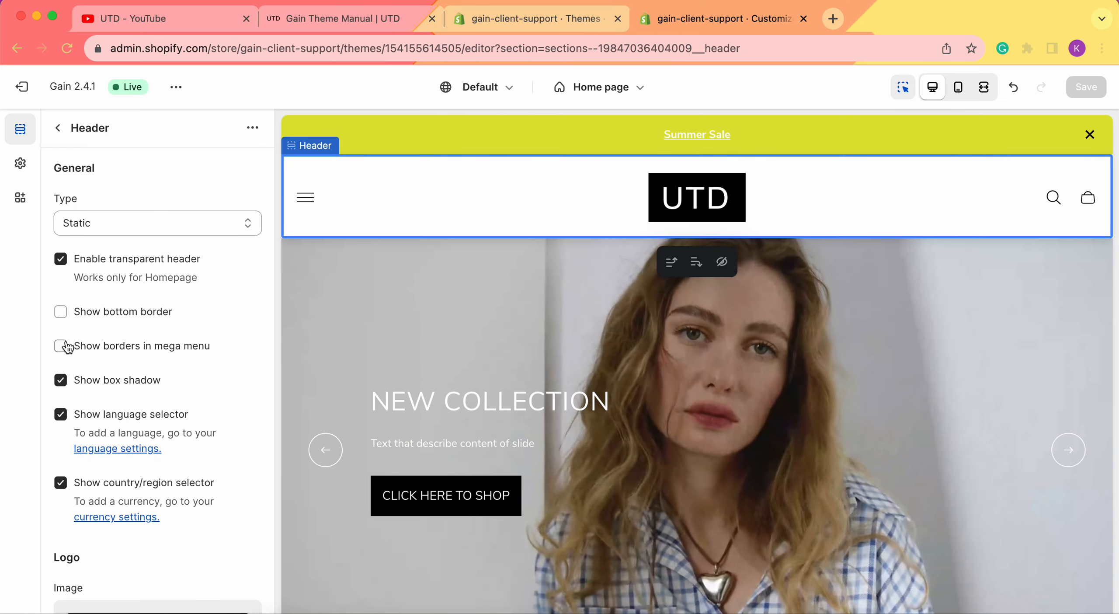
click(65, 346)
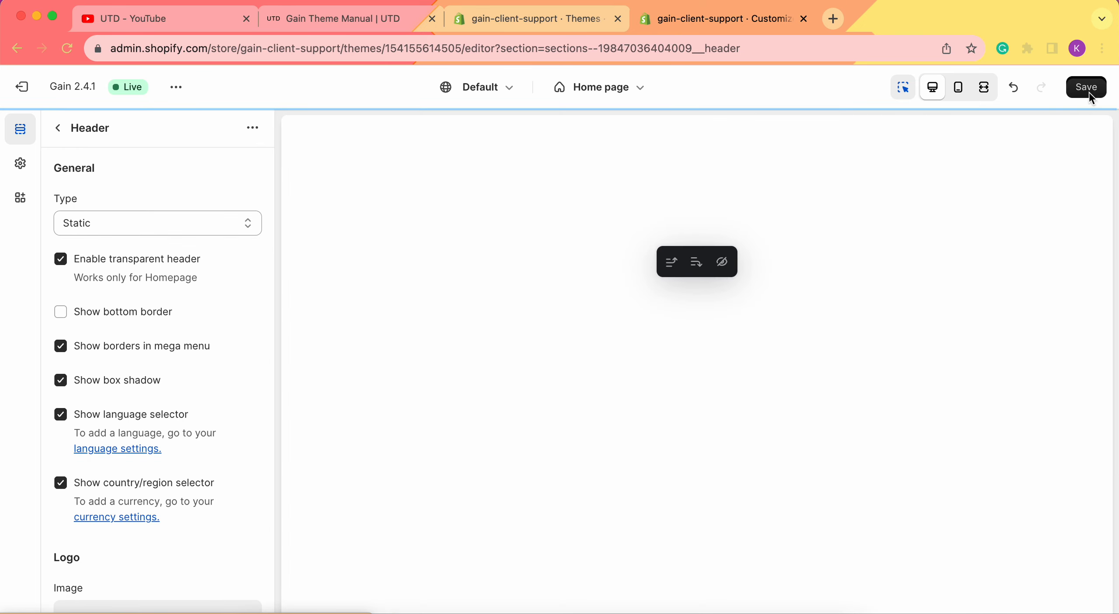
click(1088, 89)
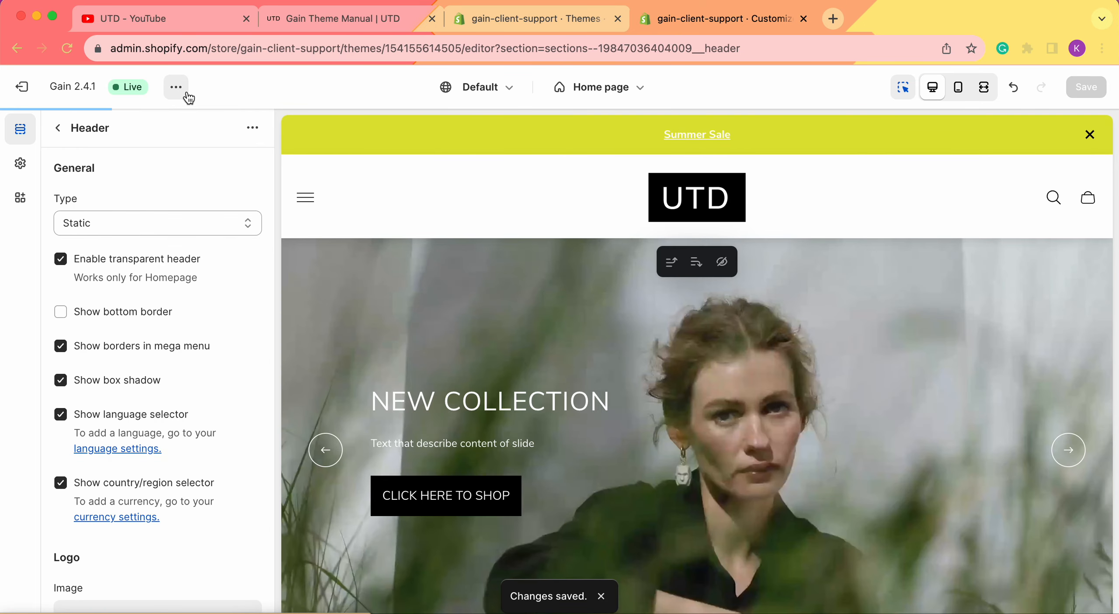
Step: View the live storefront and examine the borders in the expanded Shop mega menu alongside the editor's Show borders in mega menu setting
click(177, 87)
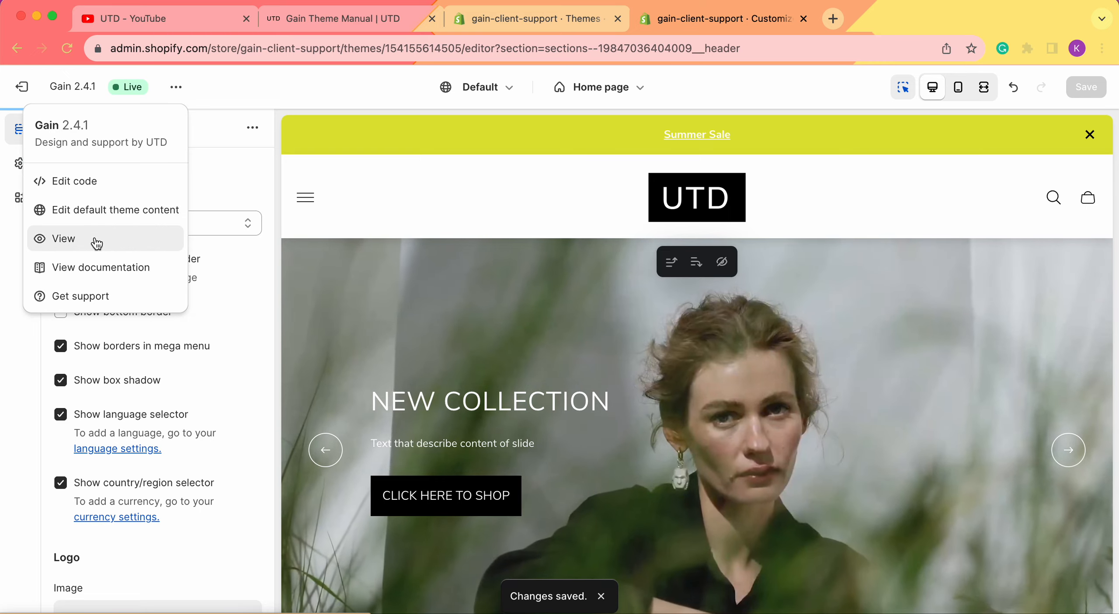
click(97, 242)
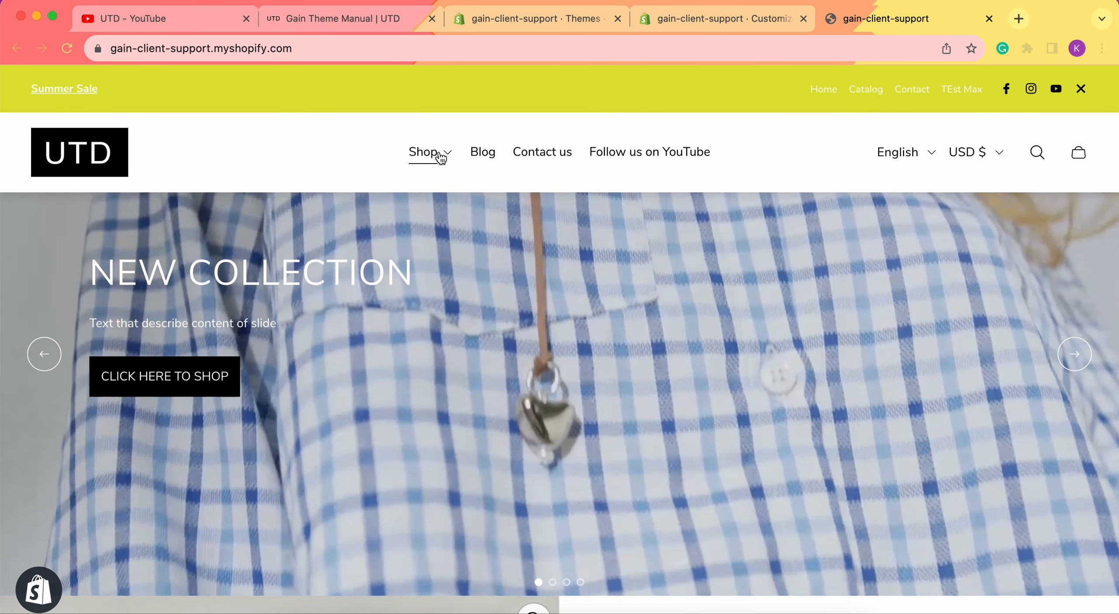
click(441, 157)
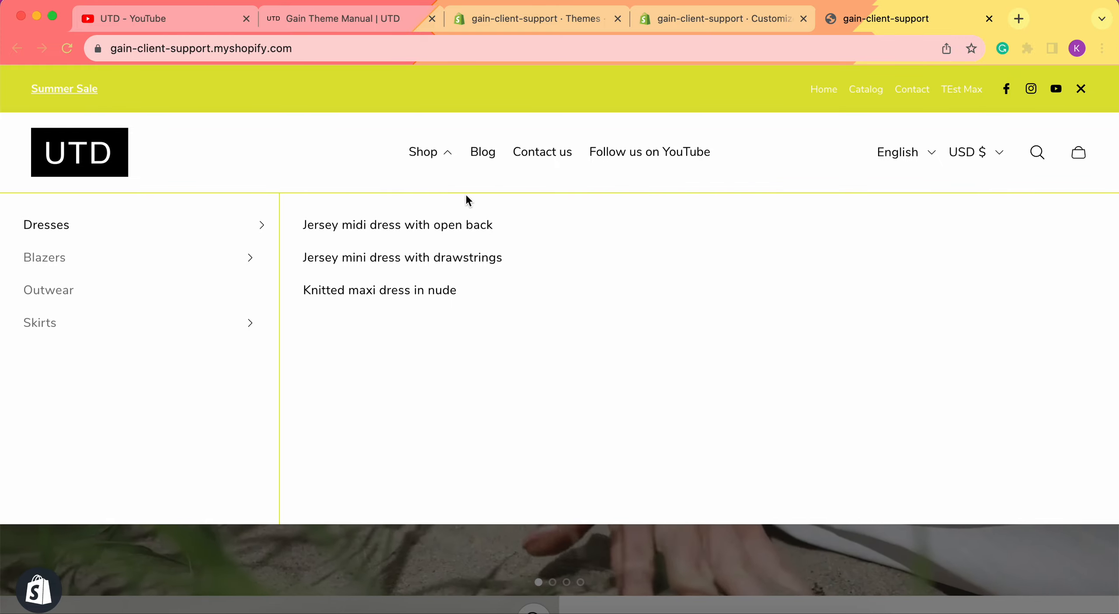
click(695, 21)
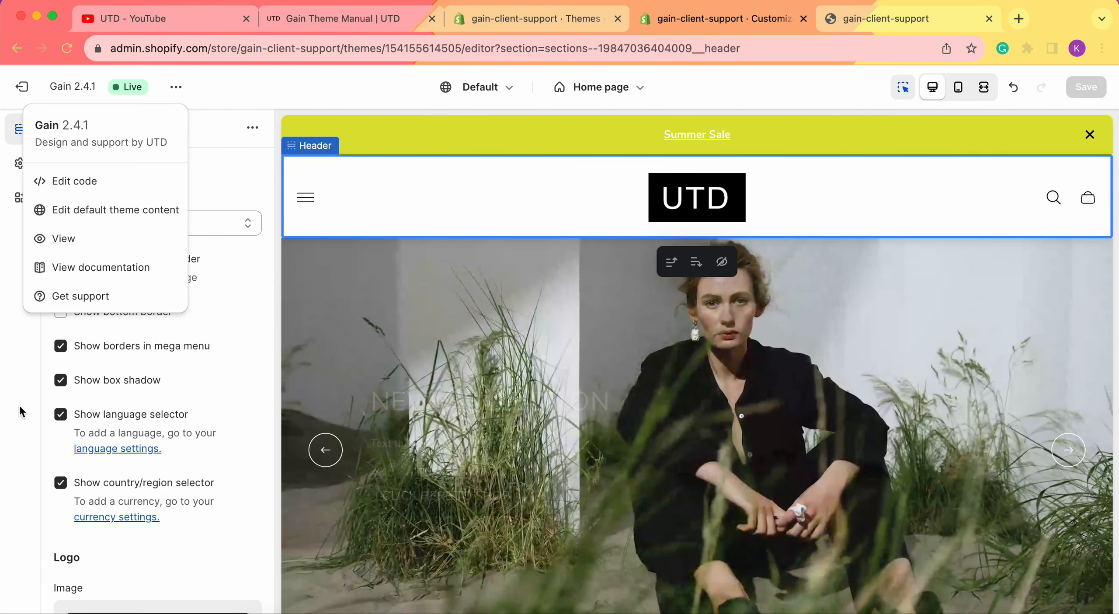
click(21, 412)
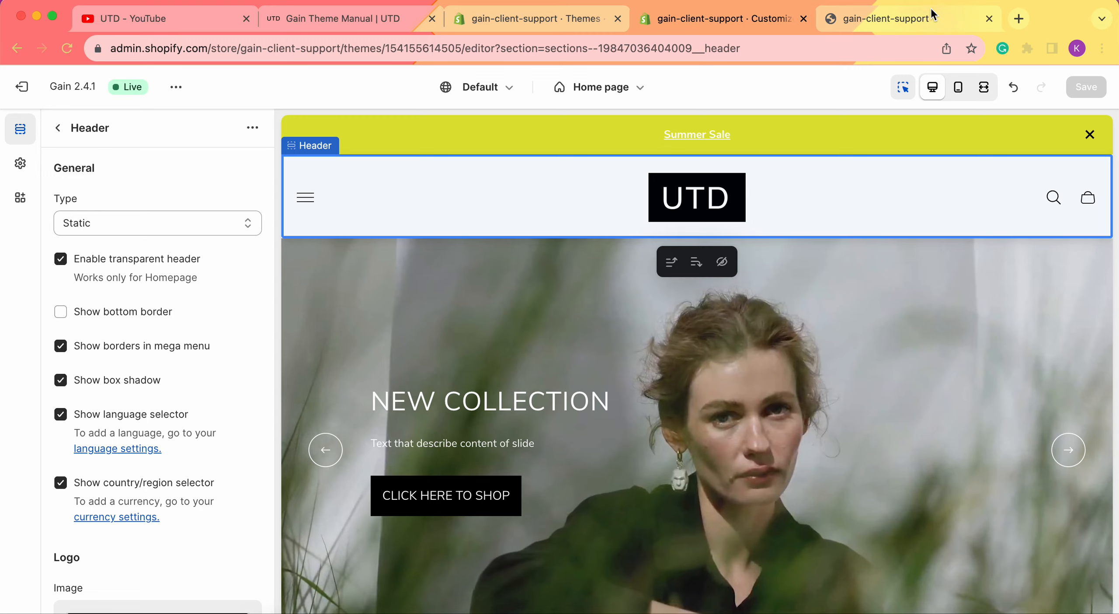
click(932, 14)
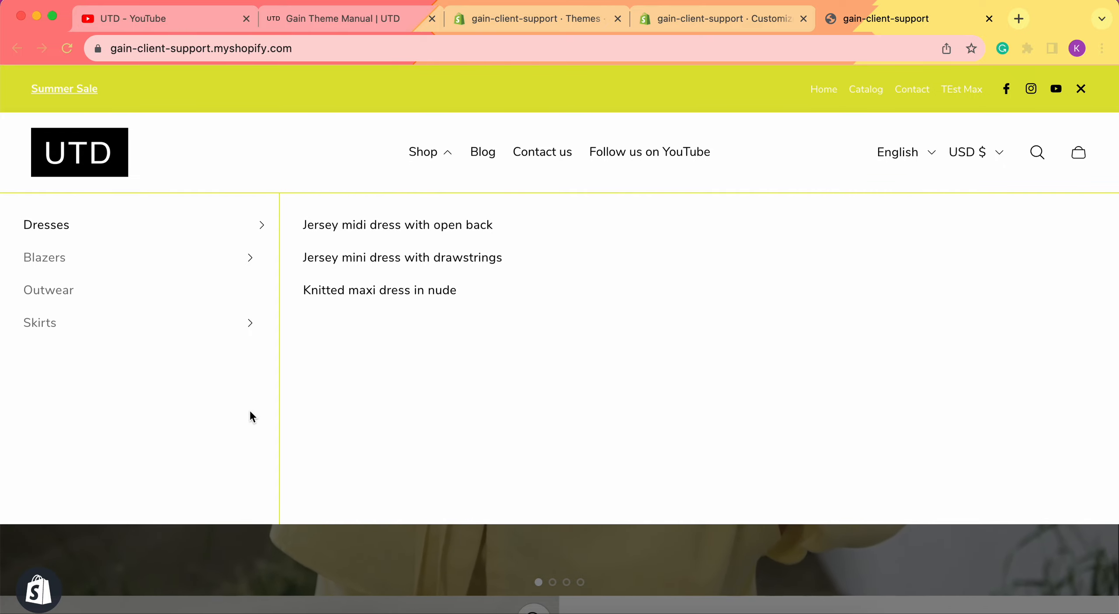
click(752, 17)
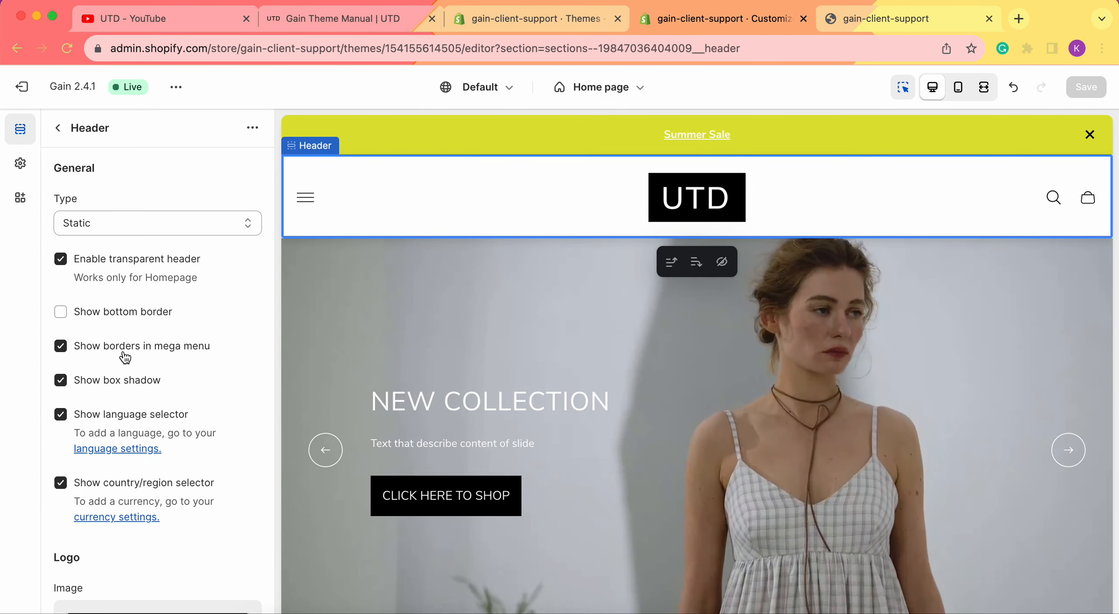
click(883, 19)
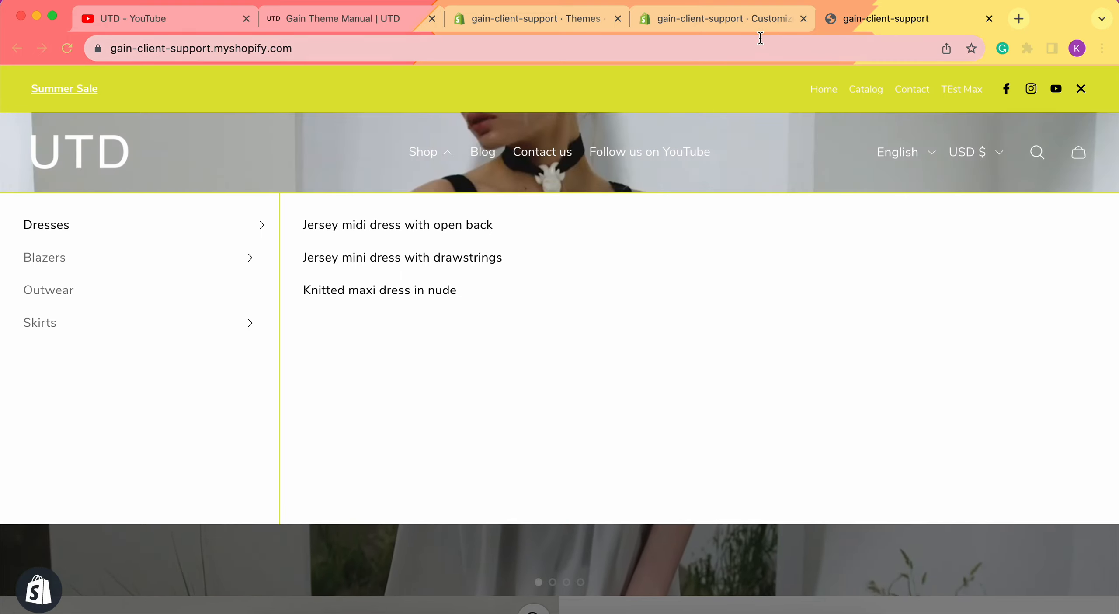
Step: Close the storefront preview, turn off Show borders in mega menu, and save the header settings
click(989, 18)
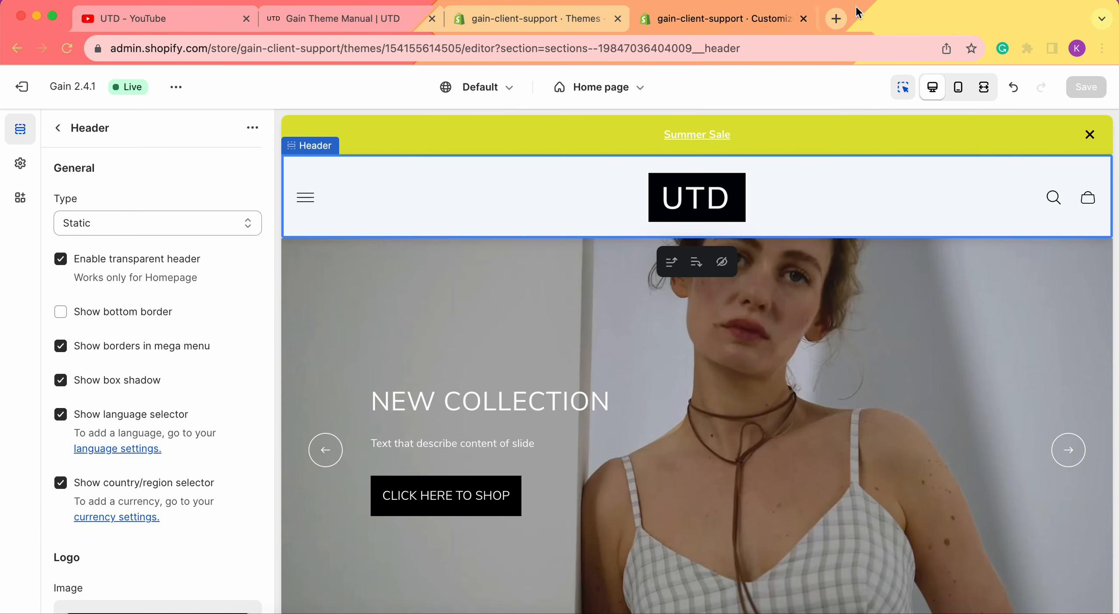
click(61, 345)
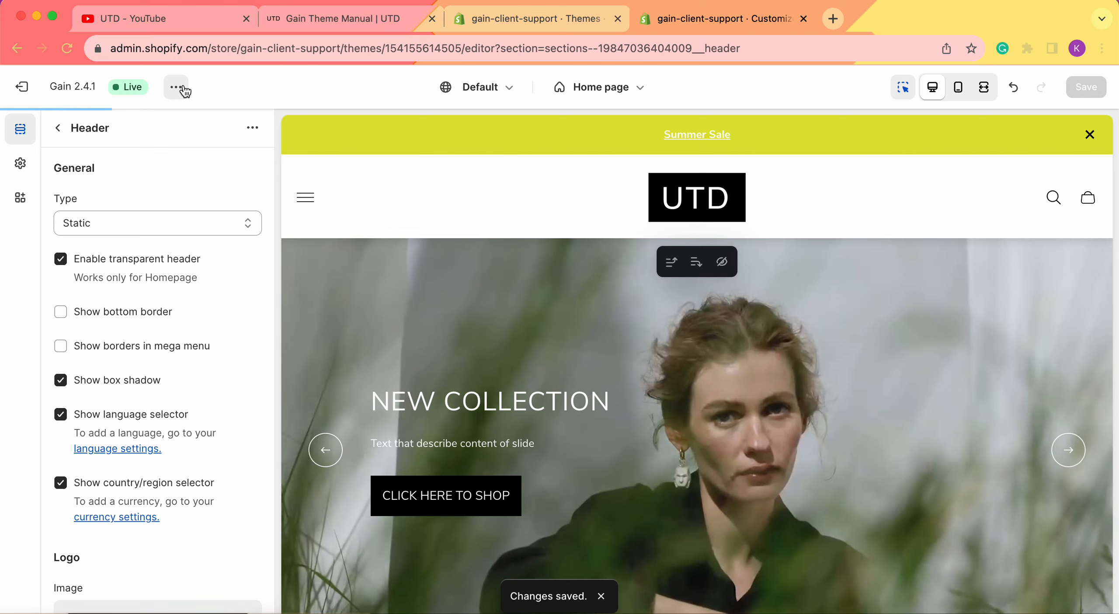
Step: View the live storefront, examine the expanded Shop mega menu with its borders turned off, and close the preview
click(176, 87)
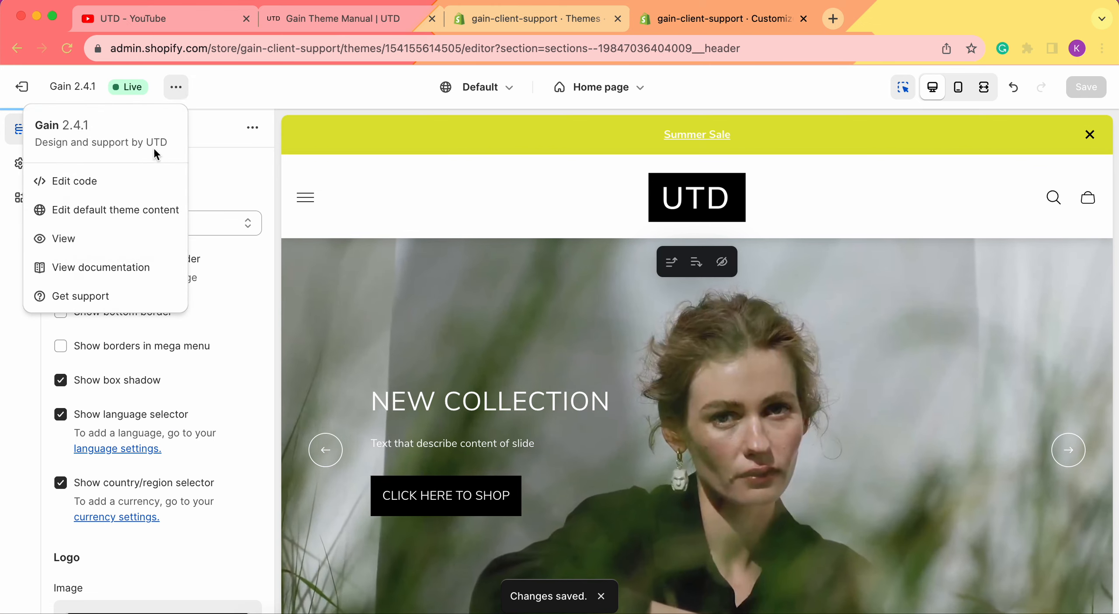
click(97, 238)
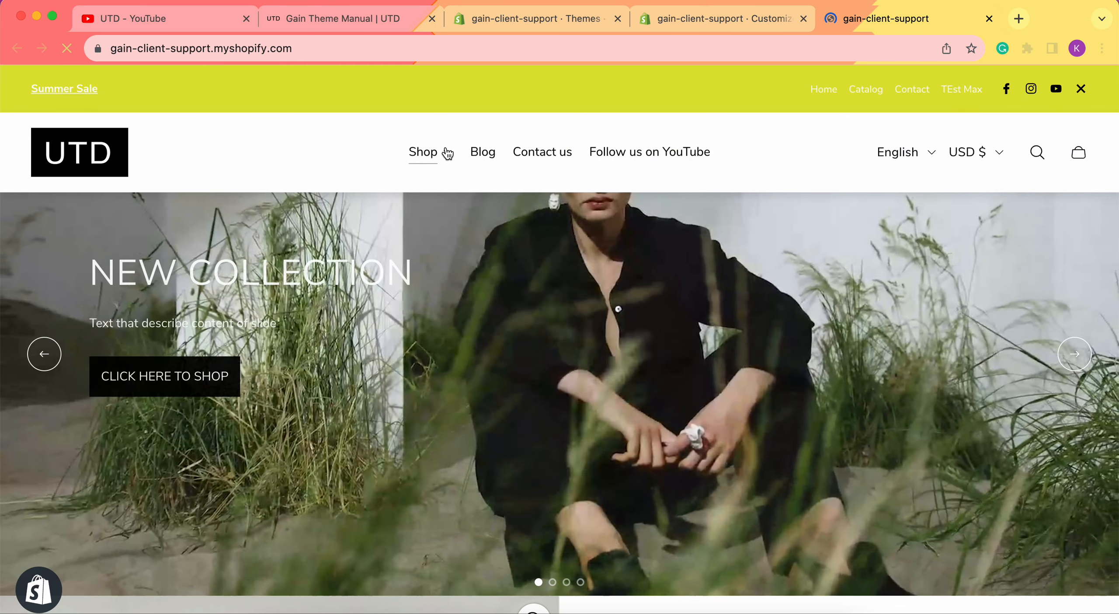
mouse_move(447, 153)
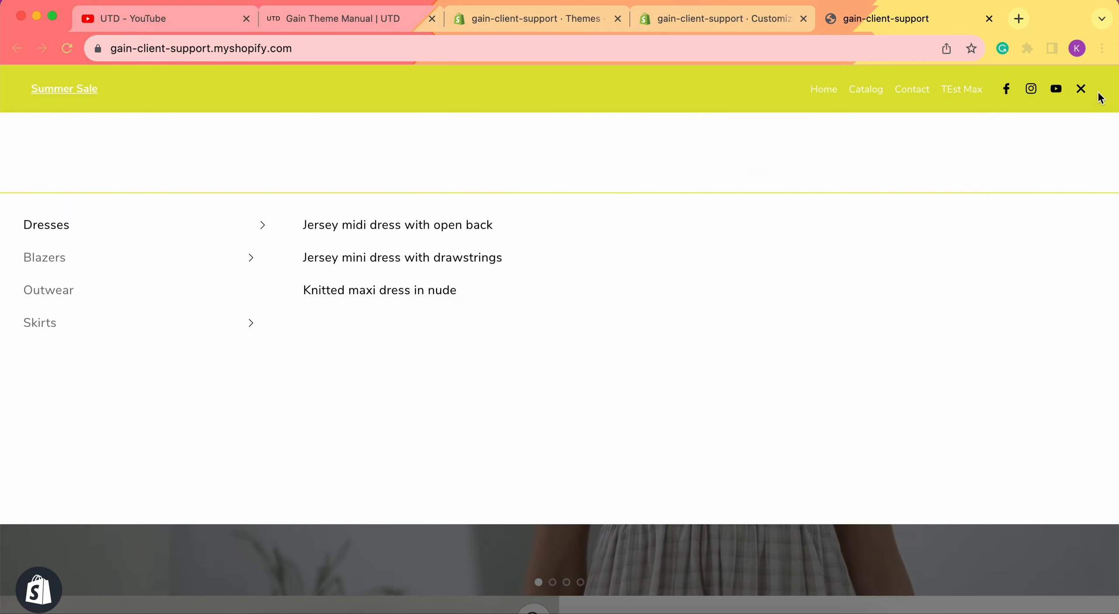
click(989, 19)
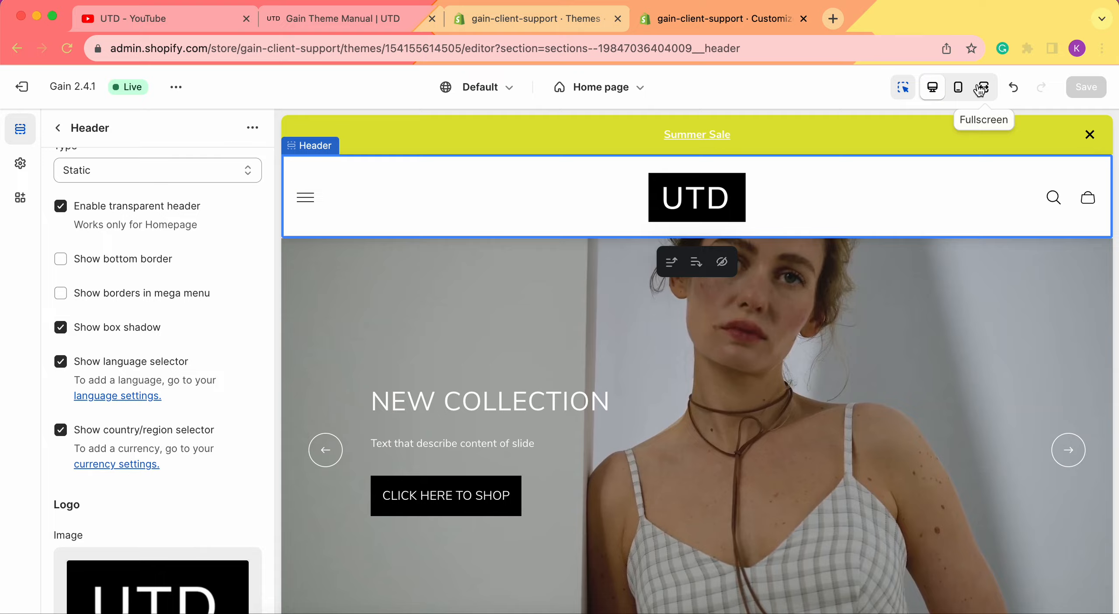
Step: Examine the box shadow under the header in the fullscreen preview while the page moves, and return to the desktop view
click(981, 89)
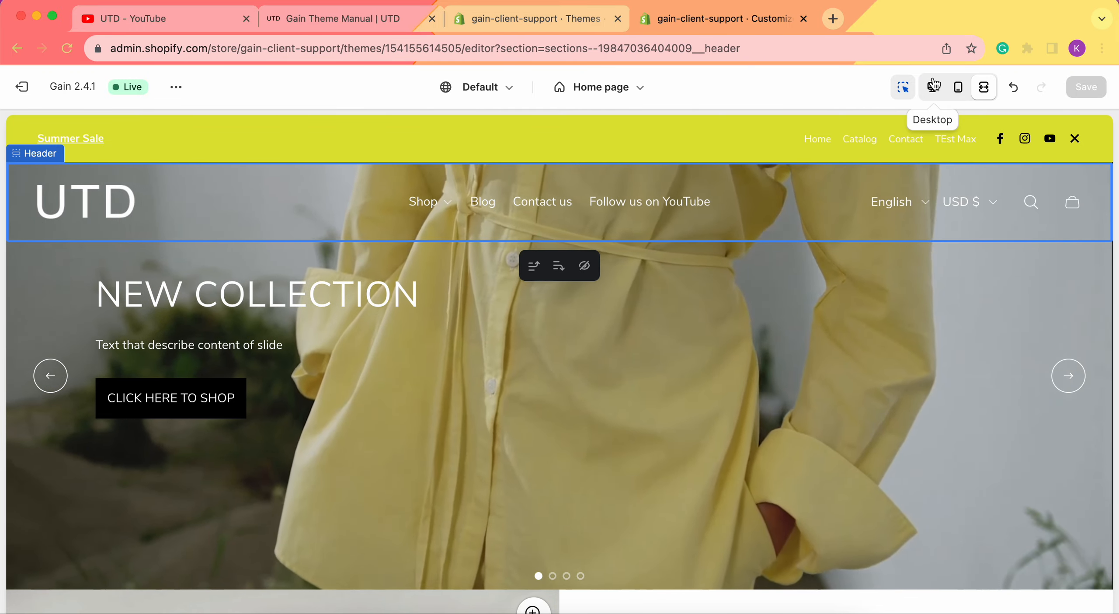
scroll(845, 310, down, 2)
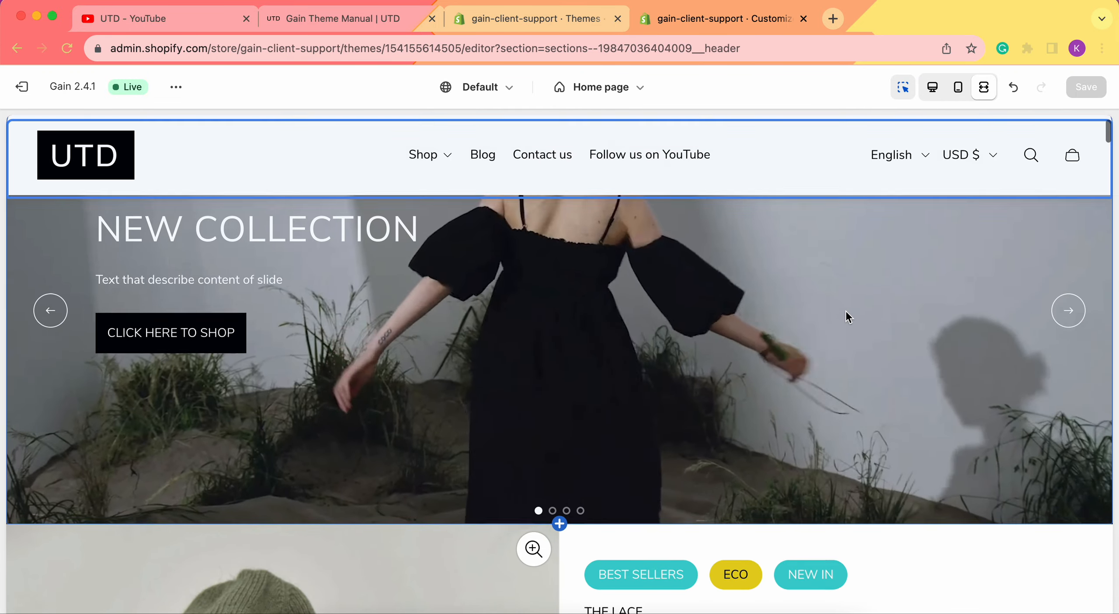
scroll(697, 269, up, 2)
scroll(749, 285, down, 2)
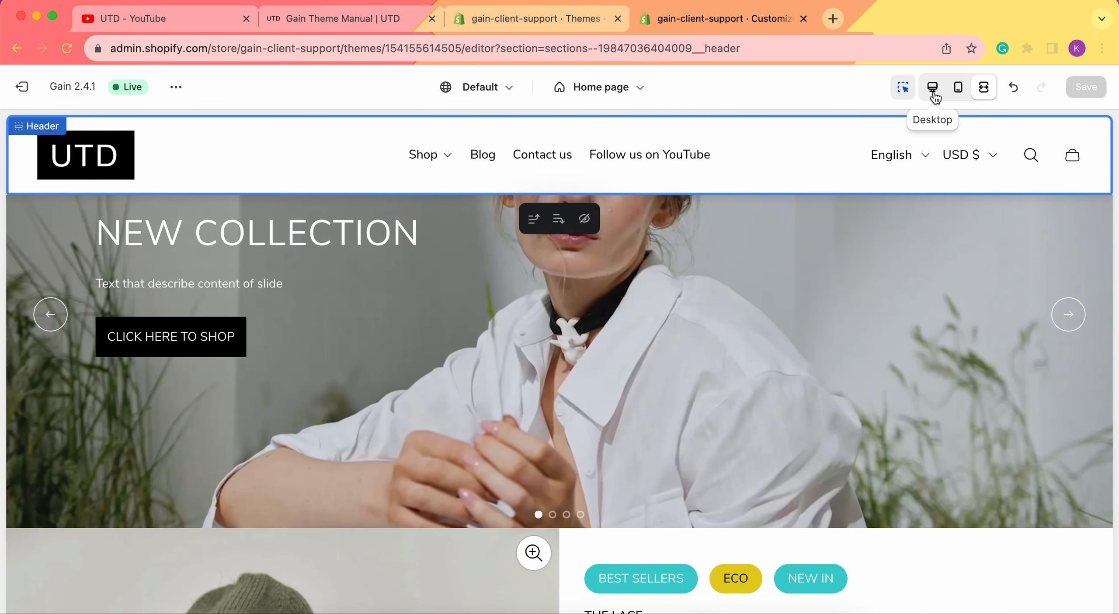
click(934, 95)
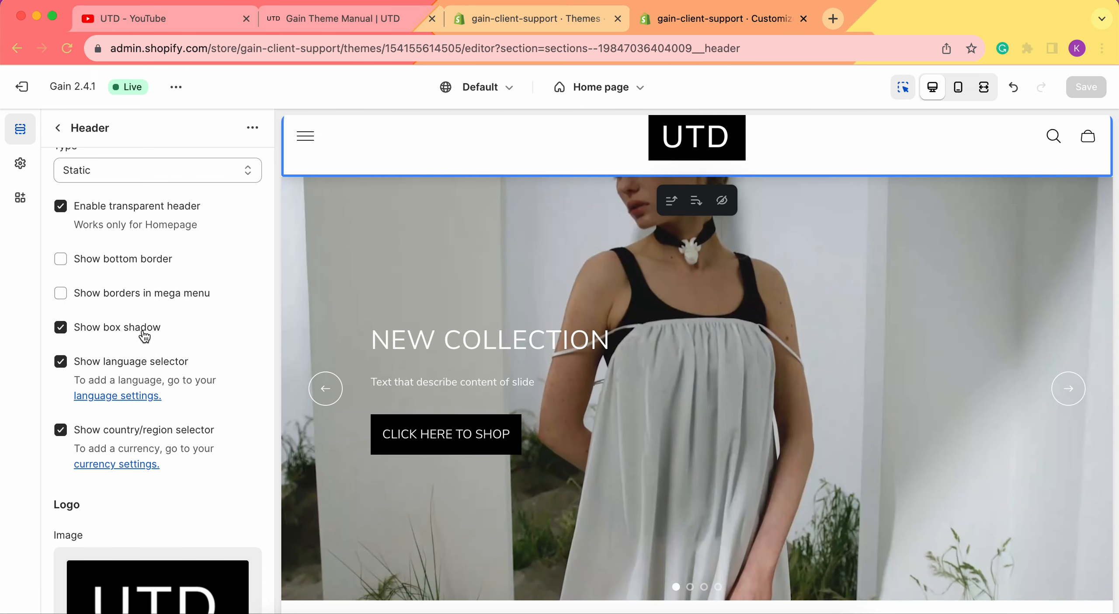
Step: Review the language and country/region selector settings, and examine both selectors in the fullscreen header preview before returning to the desktop view
scroll(148, 397, down, 1)
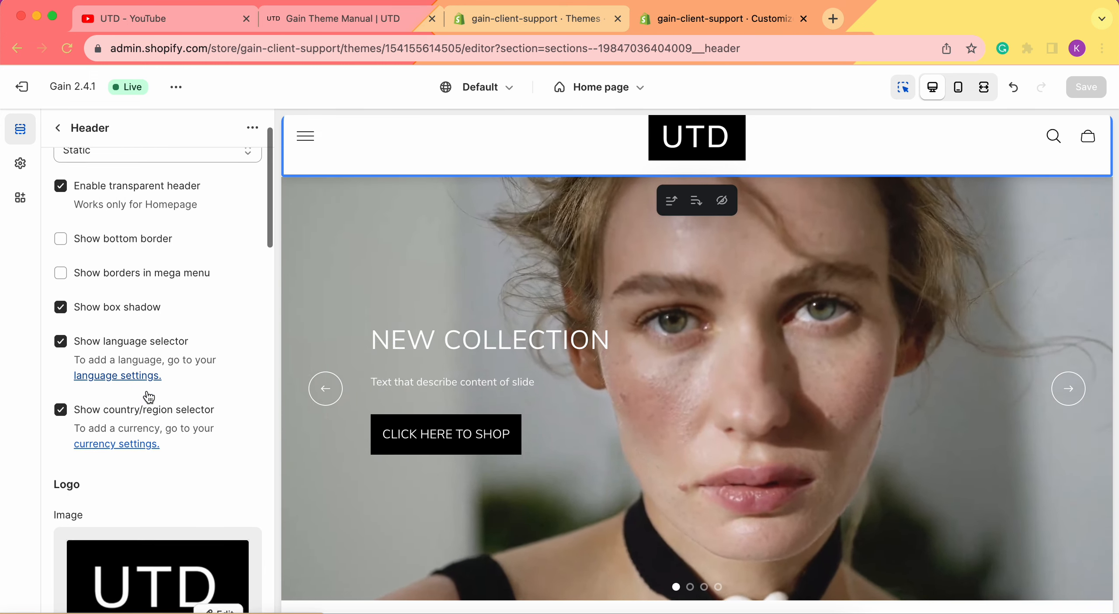
scroll(148, 396, down, 2)
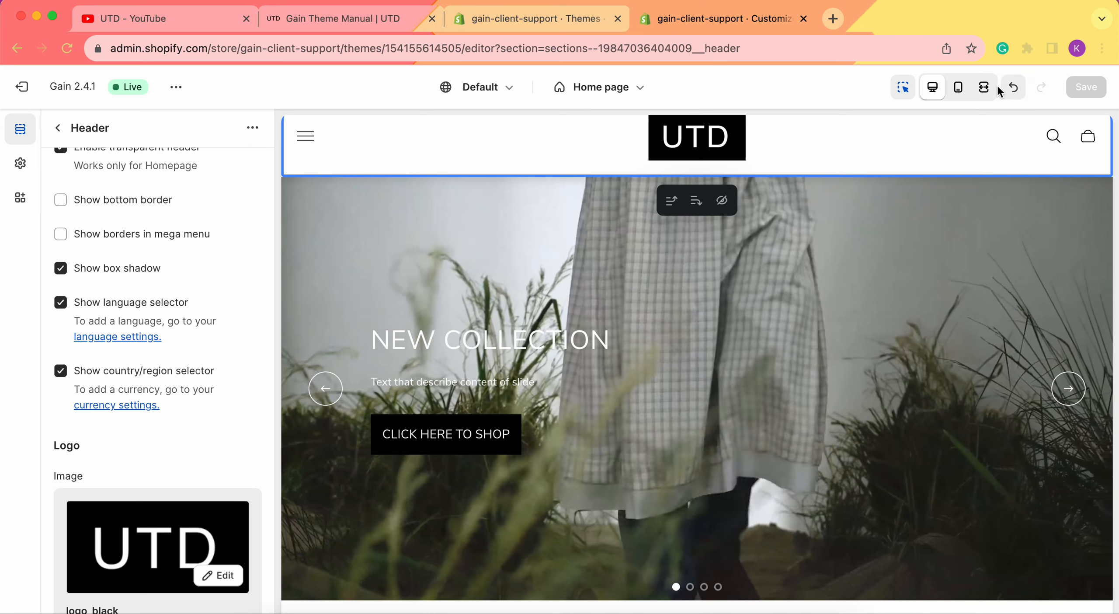
click(981, 93)
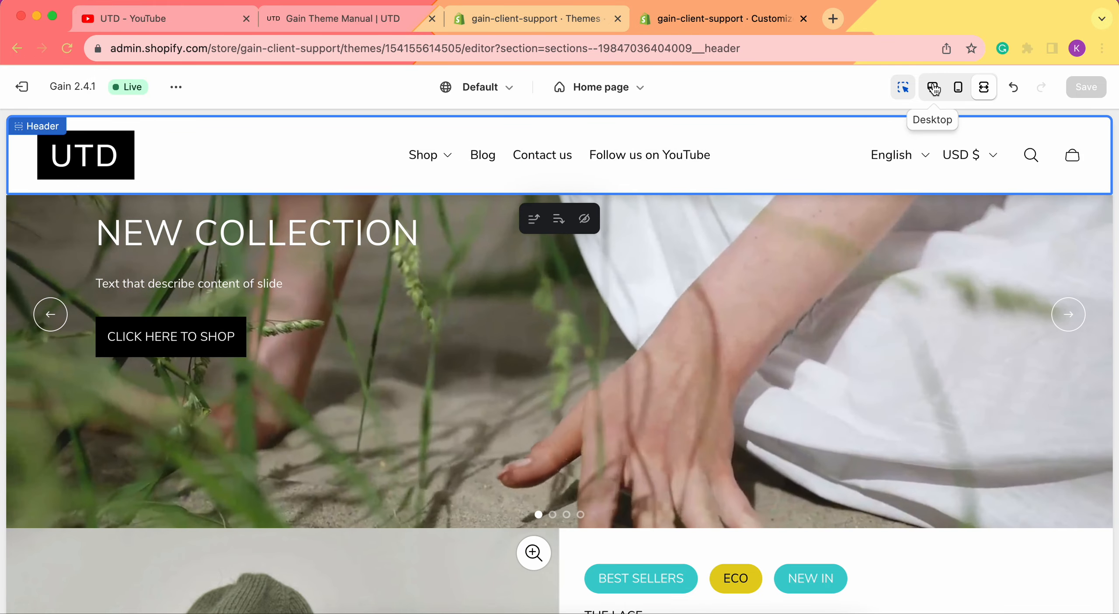
click(934, 89)
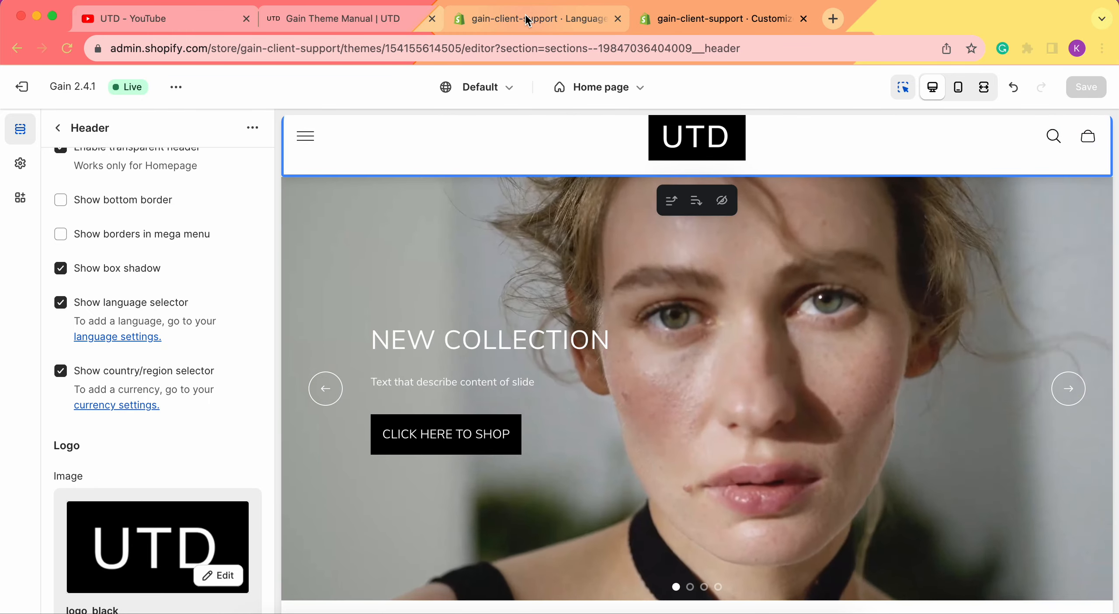
Step: Switch to the store's Languages settings and add Dutch as a new language
click(528, 21)
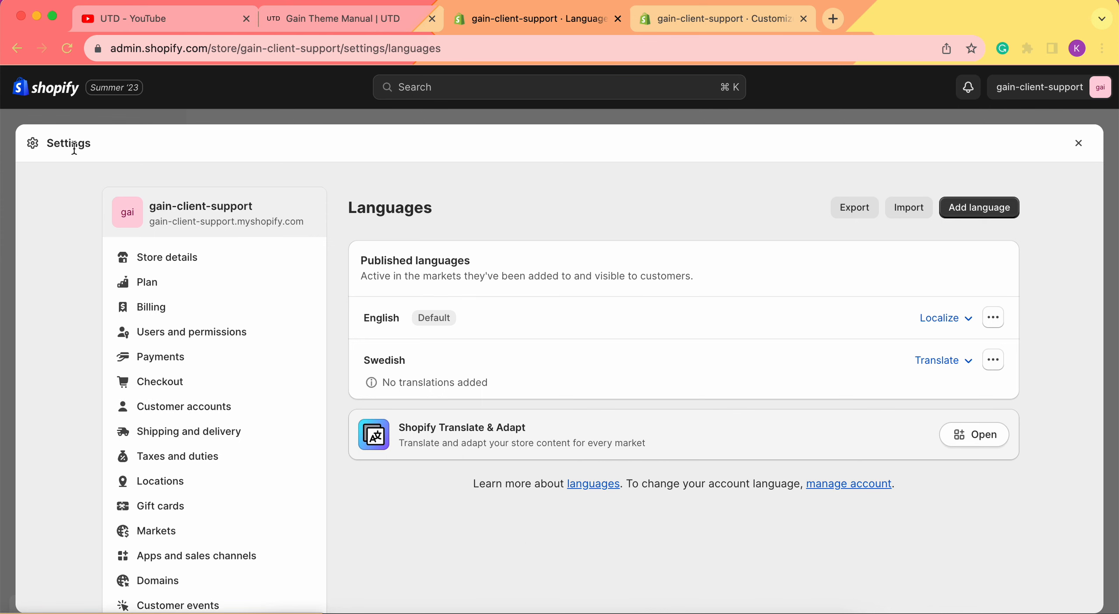
scroll(247, 380, down, 5)
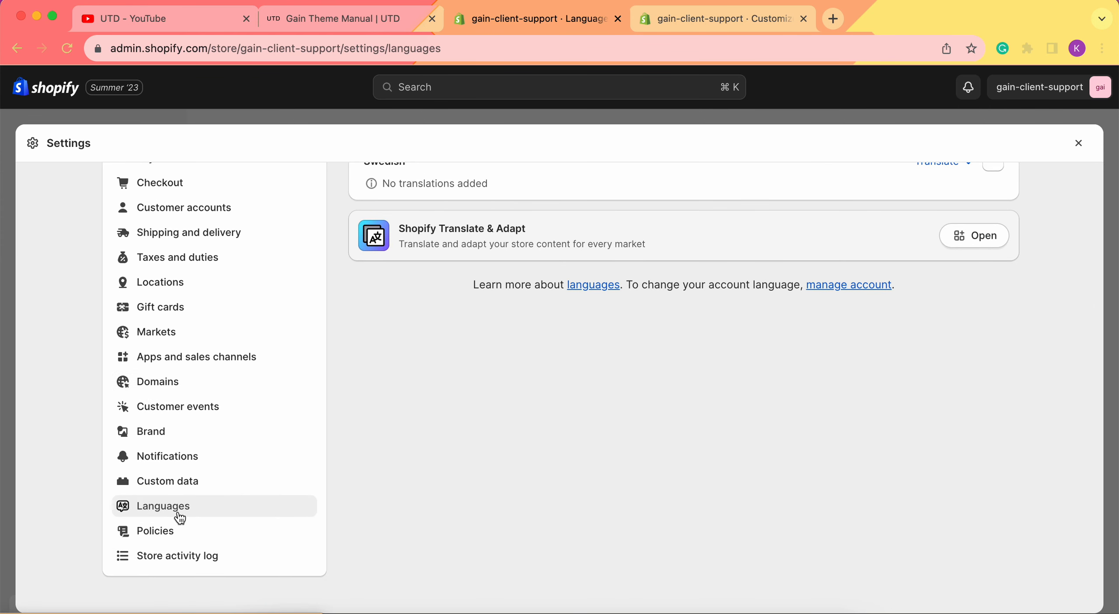
scroll(459, 365, up, 5)
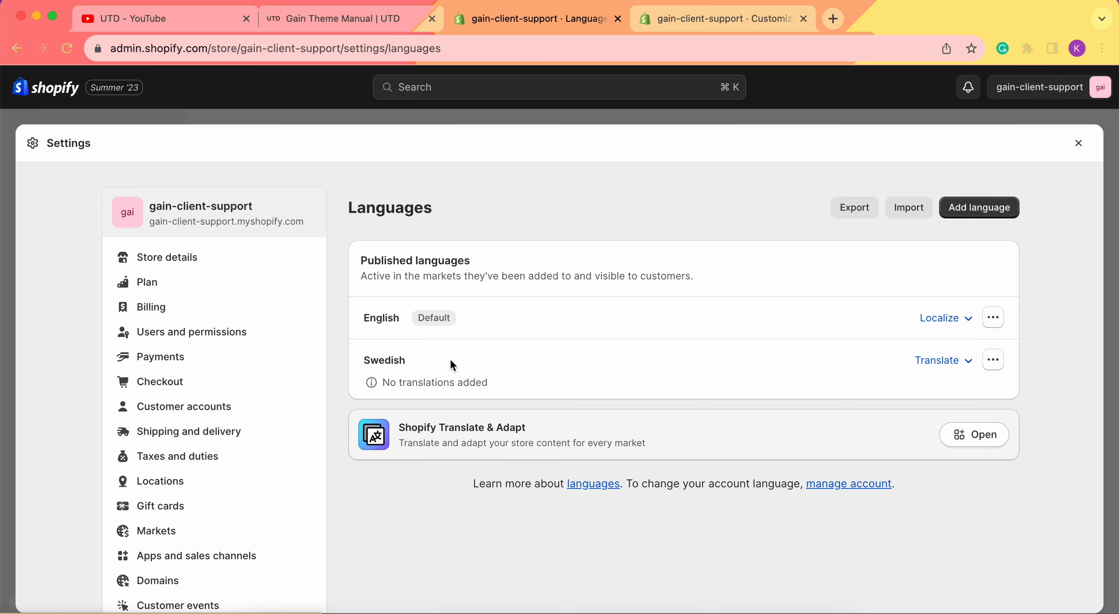
click(978, 211)
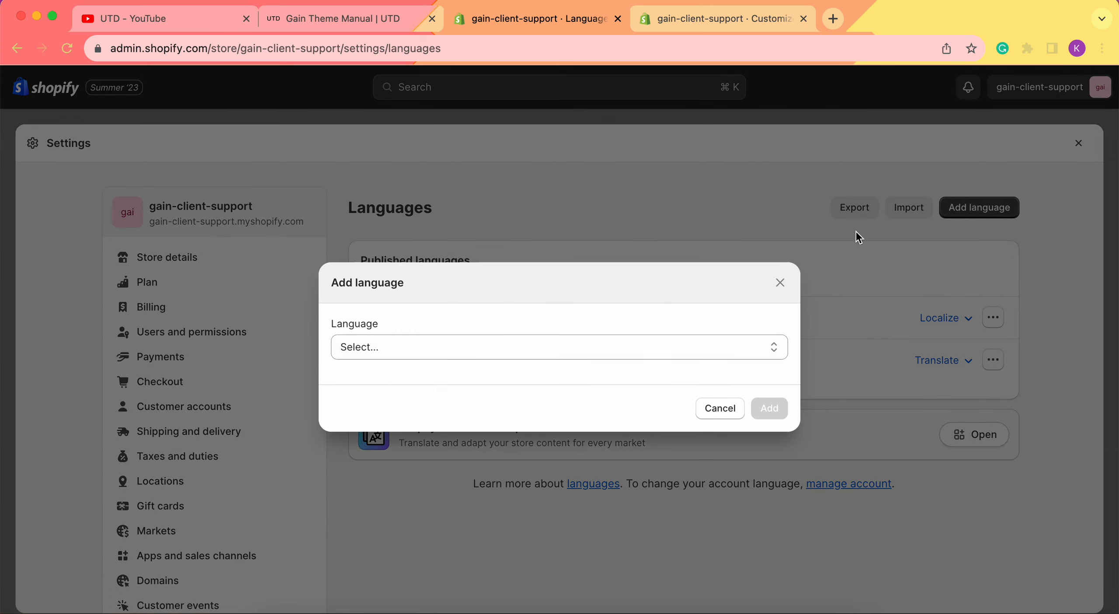
click(480, 350)
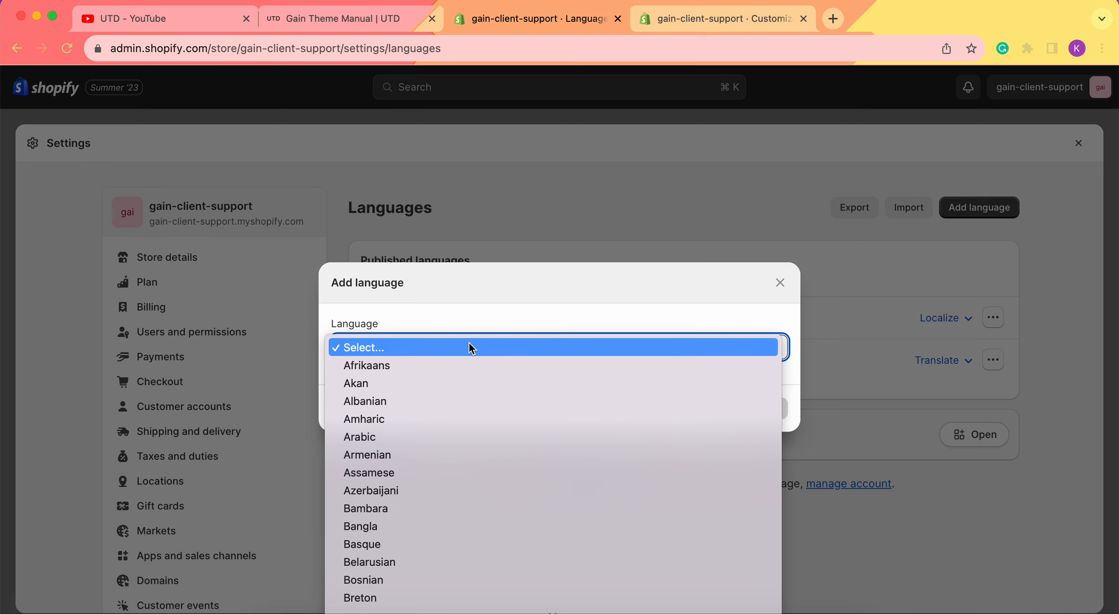
scroll(550, 475, down, 5)
scroll(551, 475, down, 10)
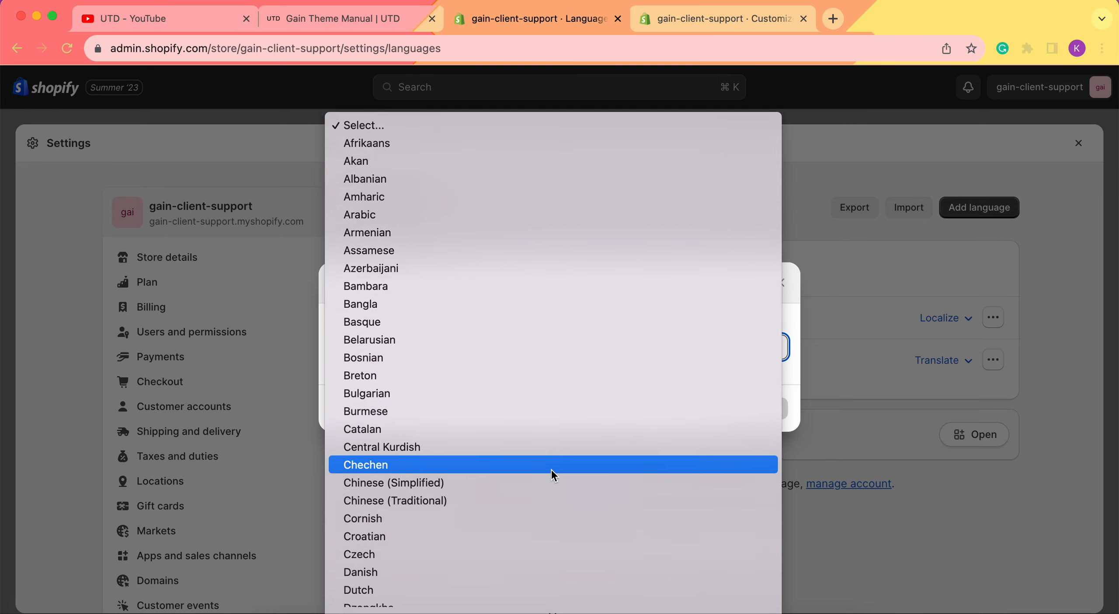
click(529, 486)
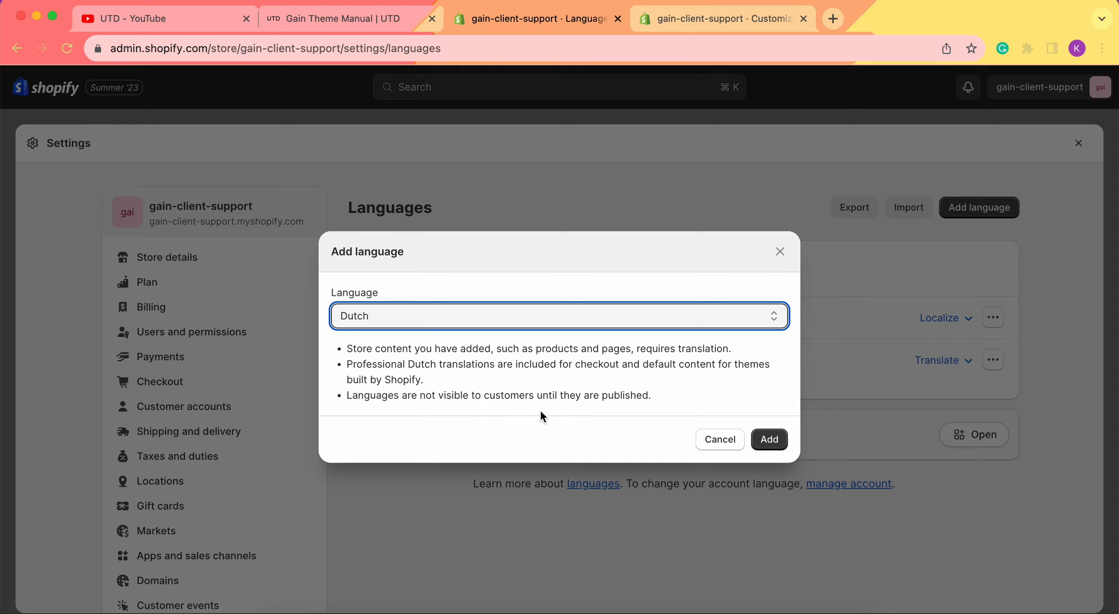
click(773, 439)
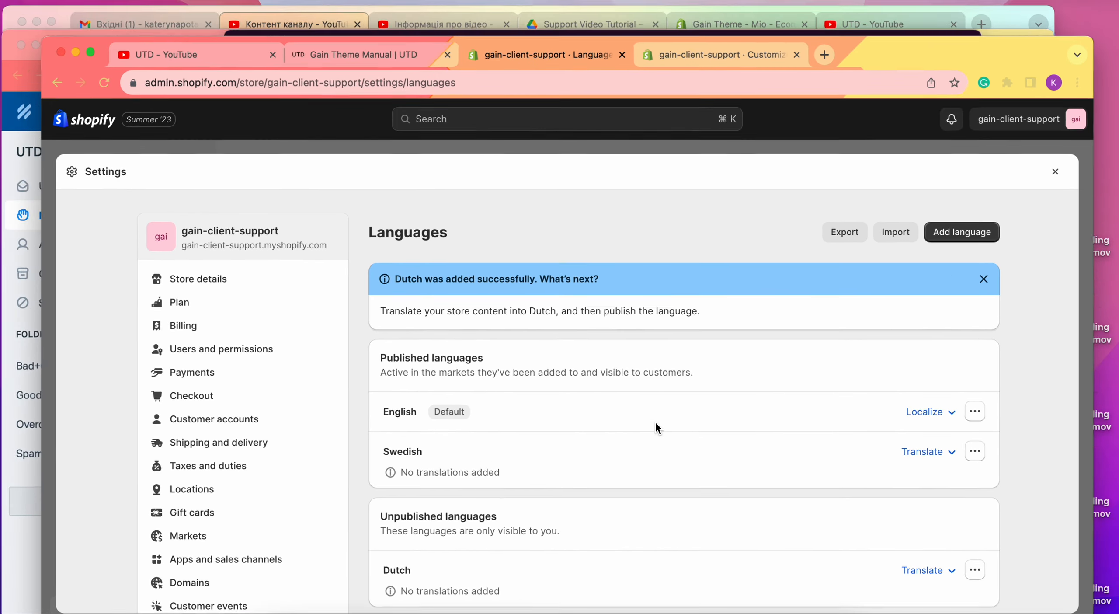
Step: Publish the unpublished Dutch language without translations
scroll(664, 514, down, 2)
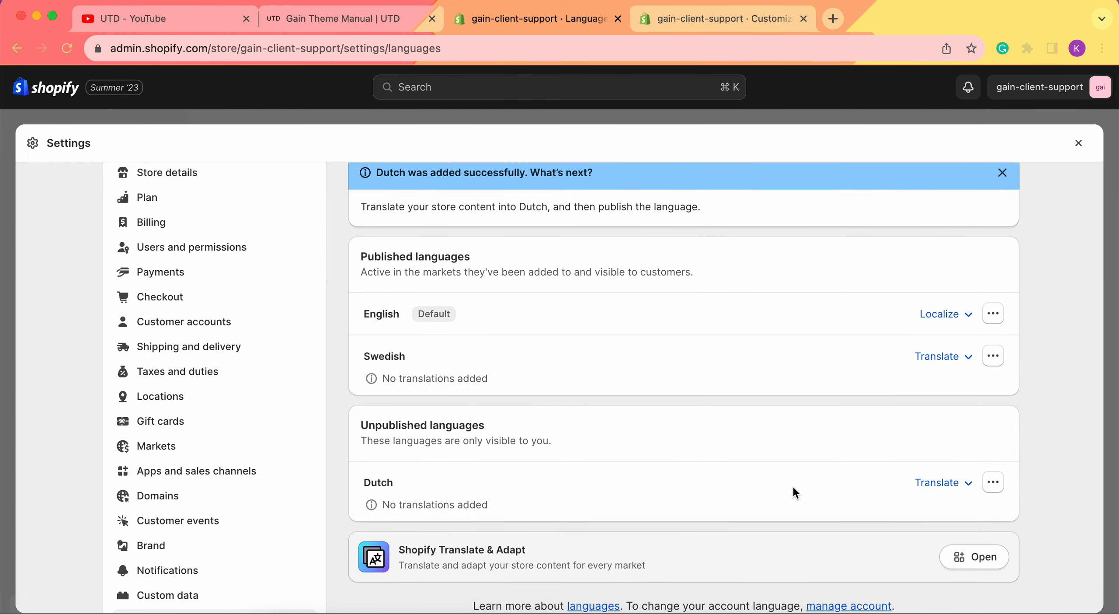
click(993, 483)
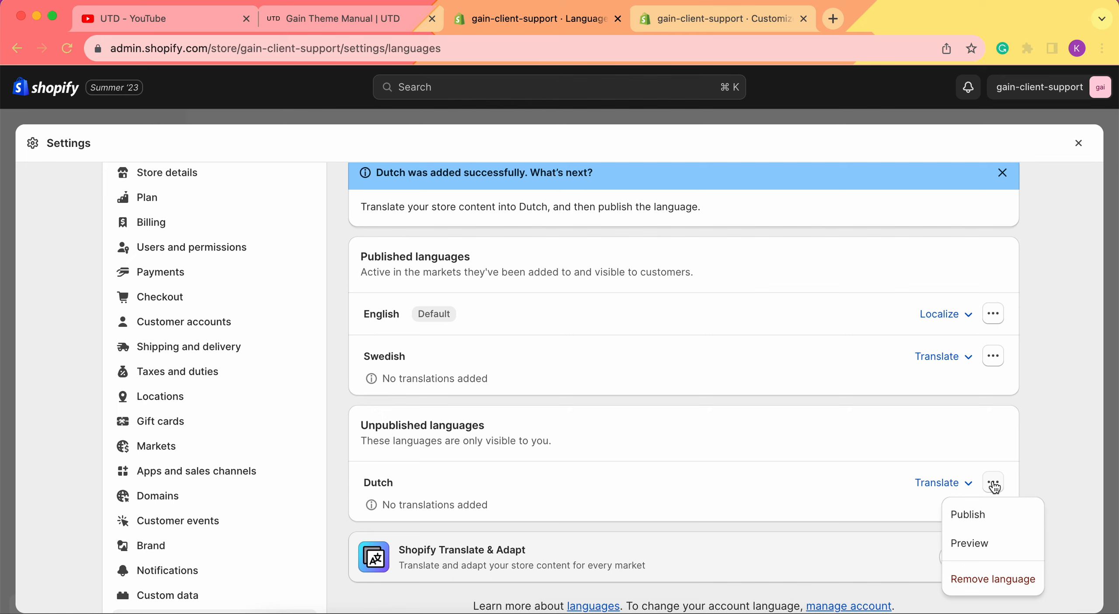
click(975, 514)
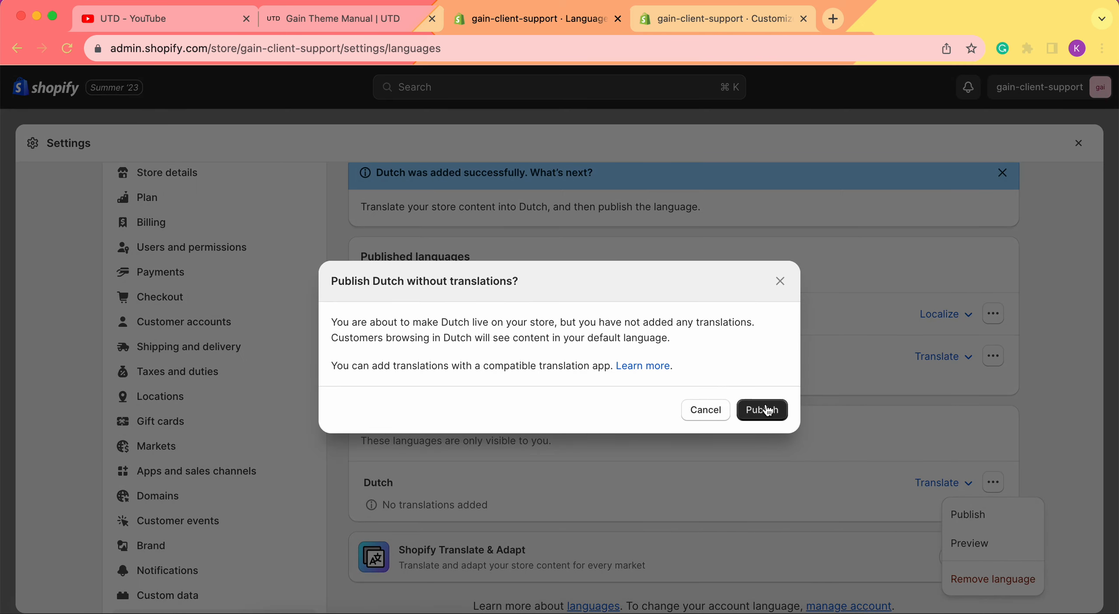
click(766, 410)
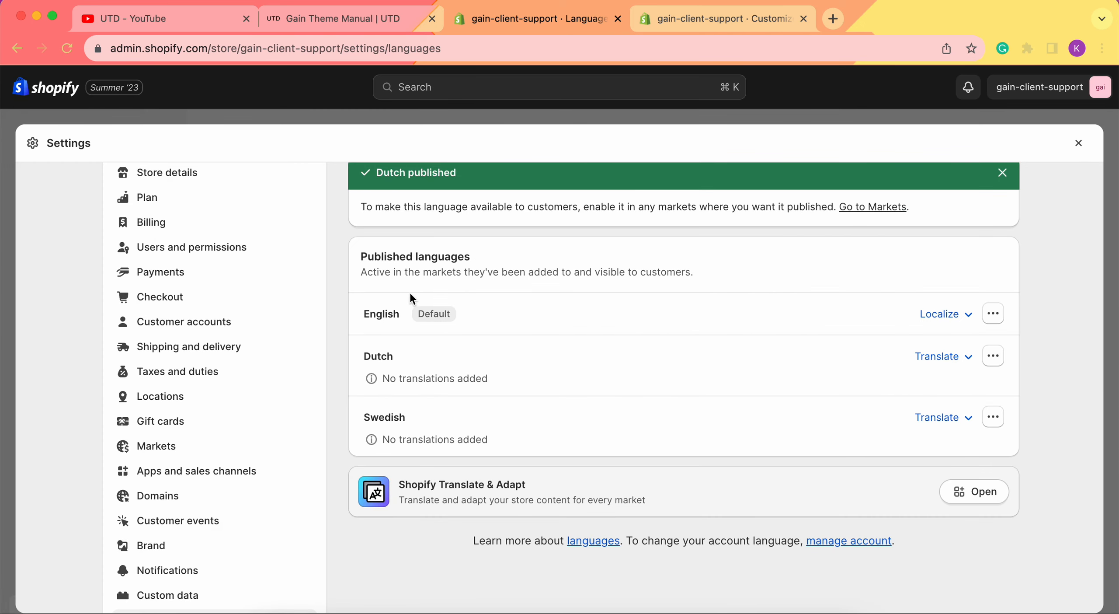
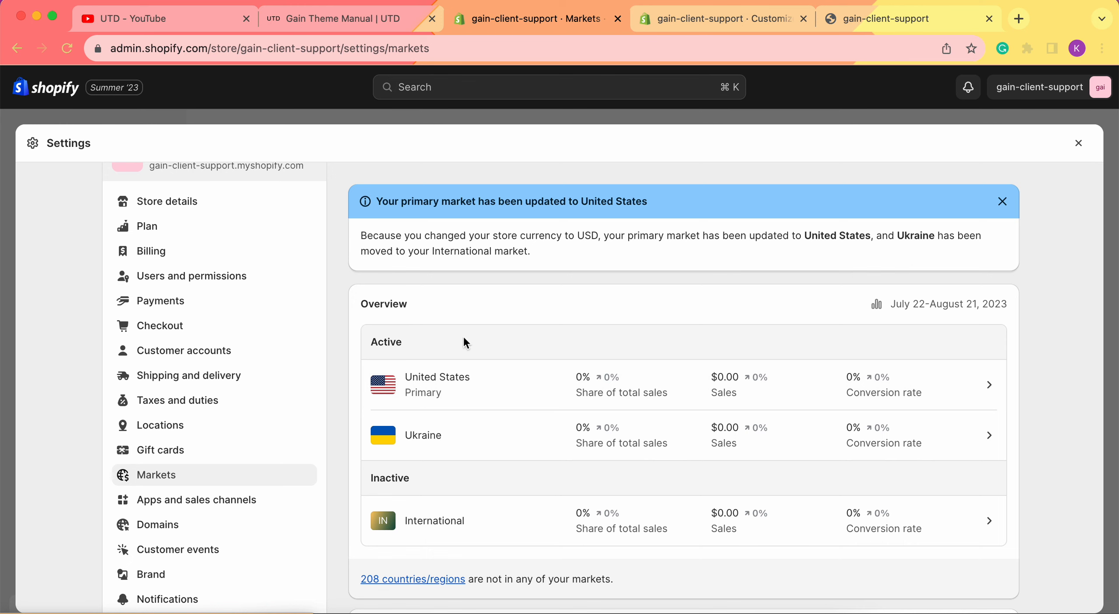
Step: Add a market named Germany containing the country Germany, save it, and dismiss the localized experiences notice
scroll(835, 341, up, 2)
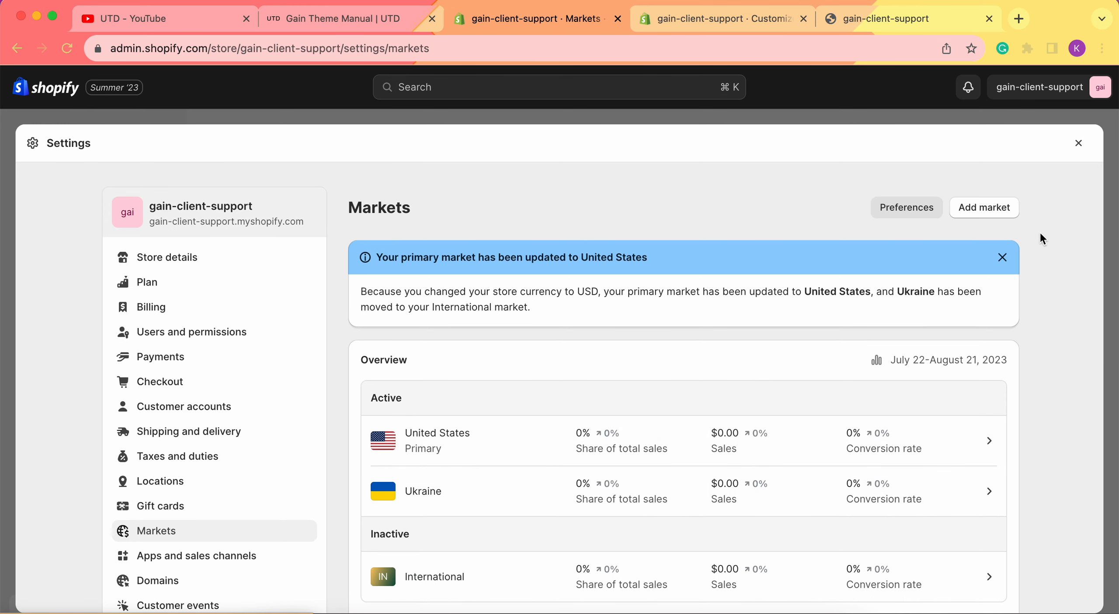
click(991, 214)
click(494, 290)
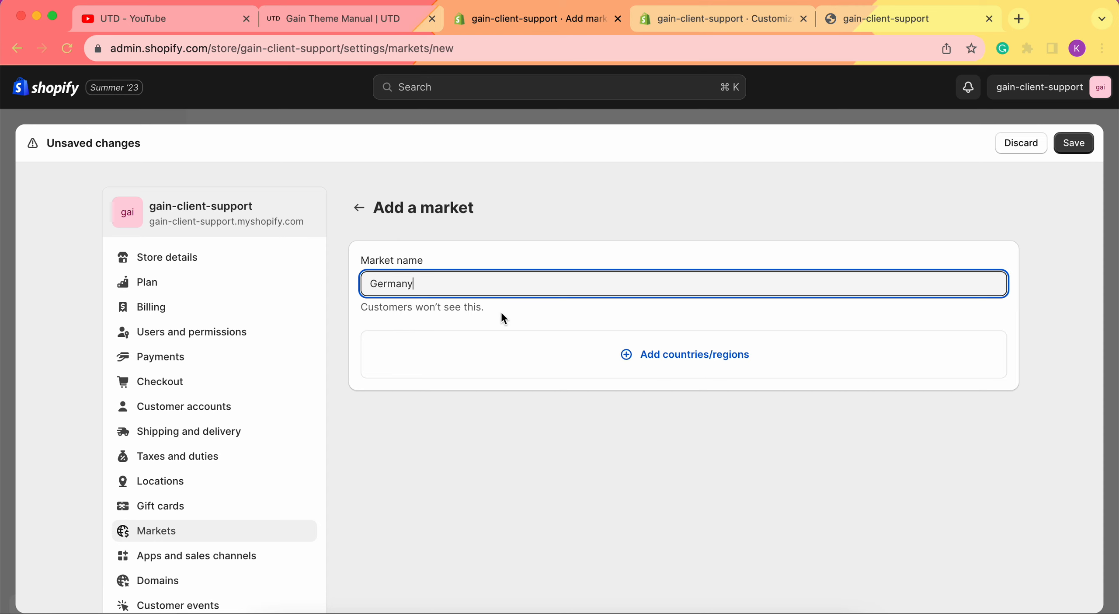
click(680, 366)
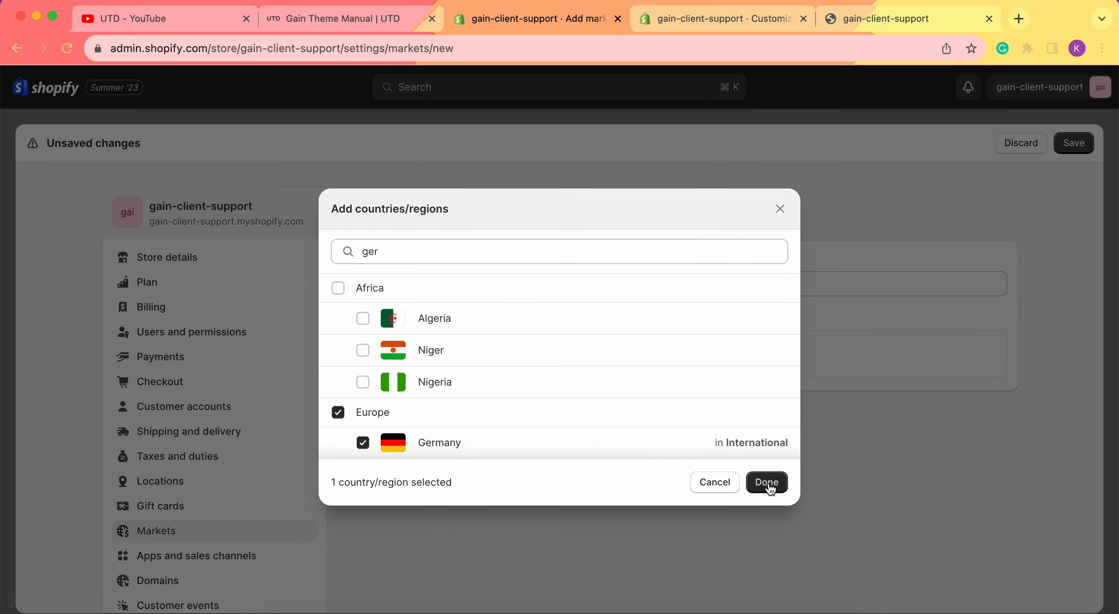
click(769, 483)
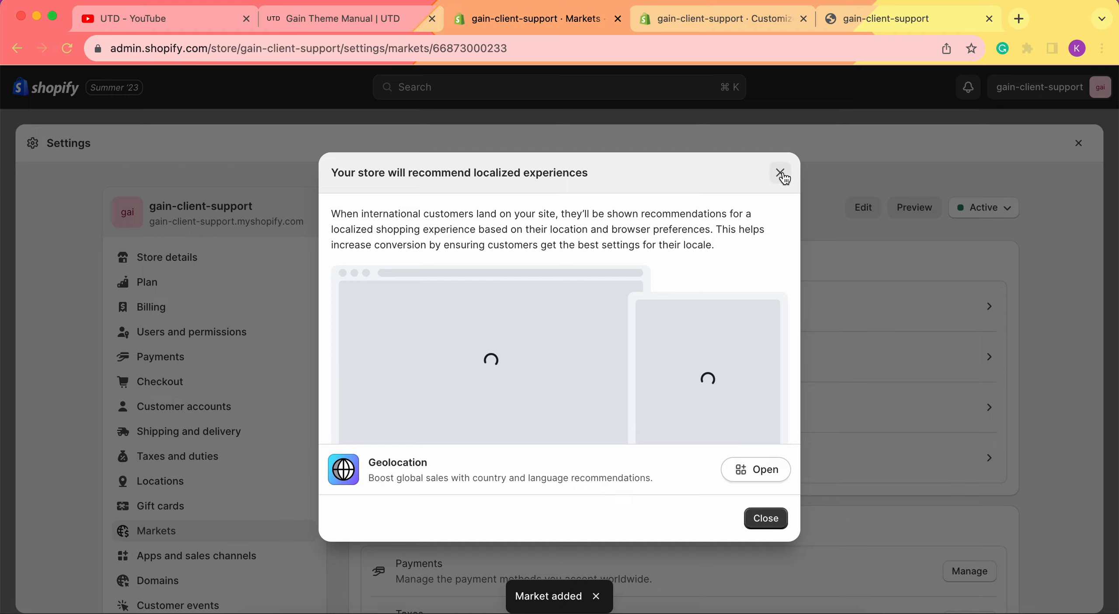
click(783, 174)
Step: Switch to the live storefront, examine the header's country/currency options, and choose United States (USD $)
click(888, 16)
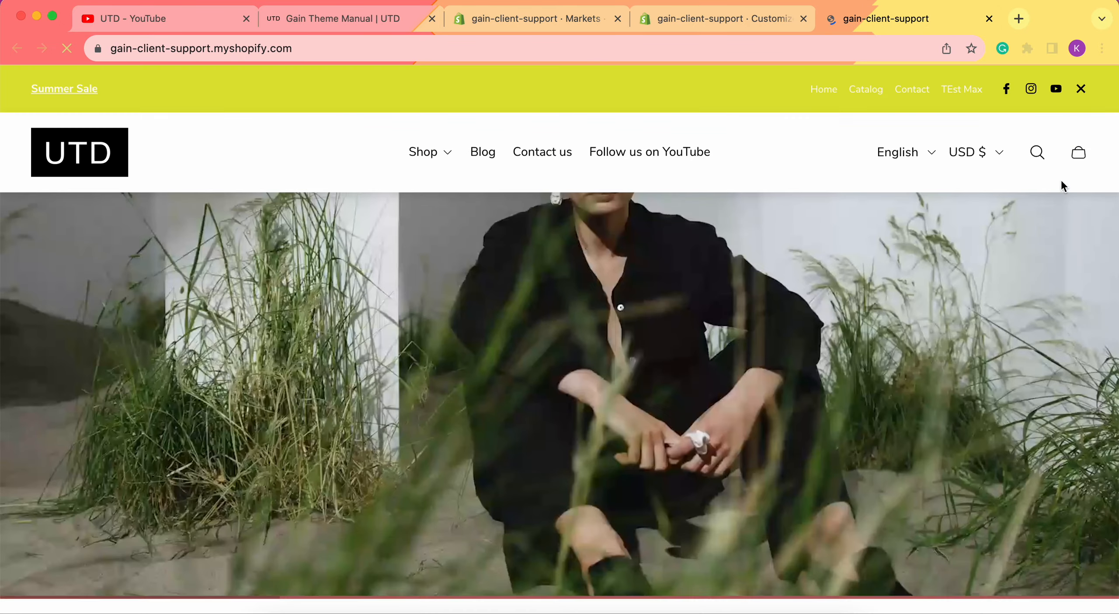
click(986, 151)
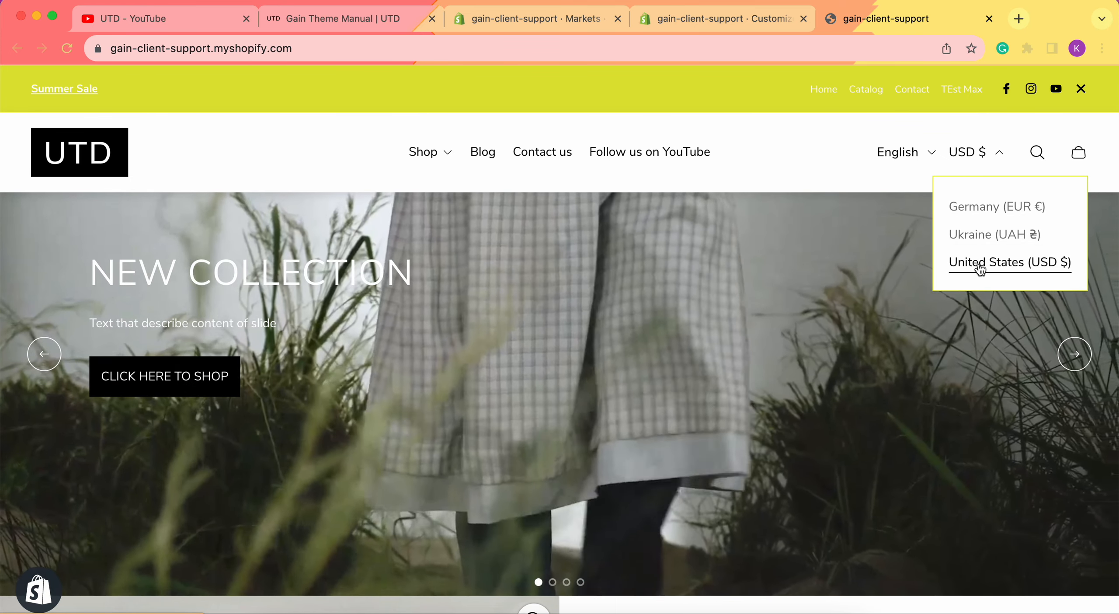
click(988, 265)
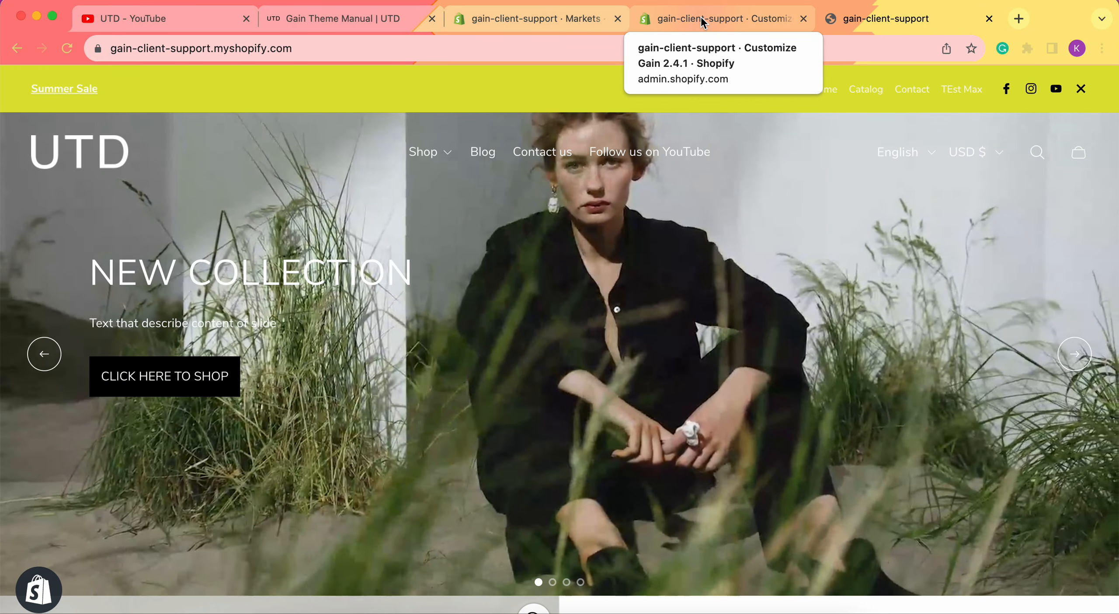
Step: Return to the theme editor and review the header's Logo settings, including the standard image and the transparent header image
click(701, 17)
click(23, 342)
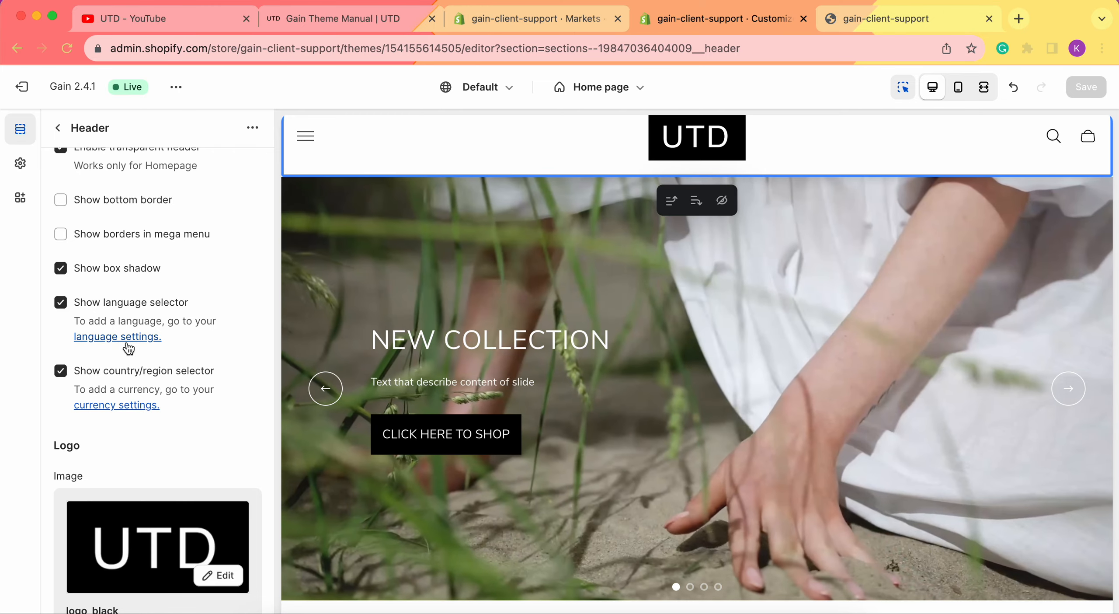
scroll(129, 348, down, 2)
scroll(106, 348, down, 2)
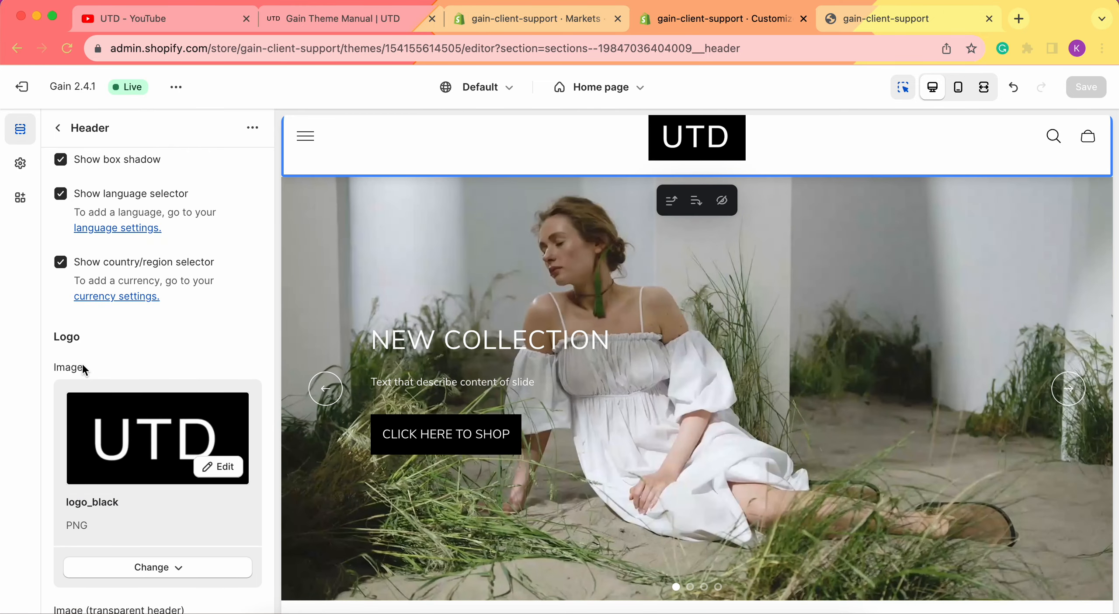
scroll(82, 364, down, 2)
scroll(82, 364, down, 6)
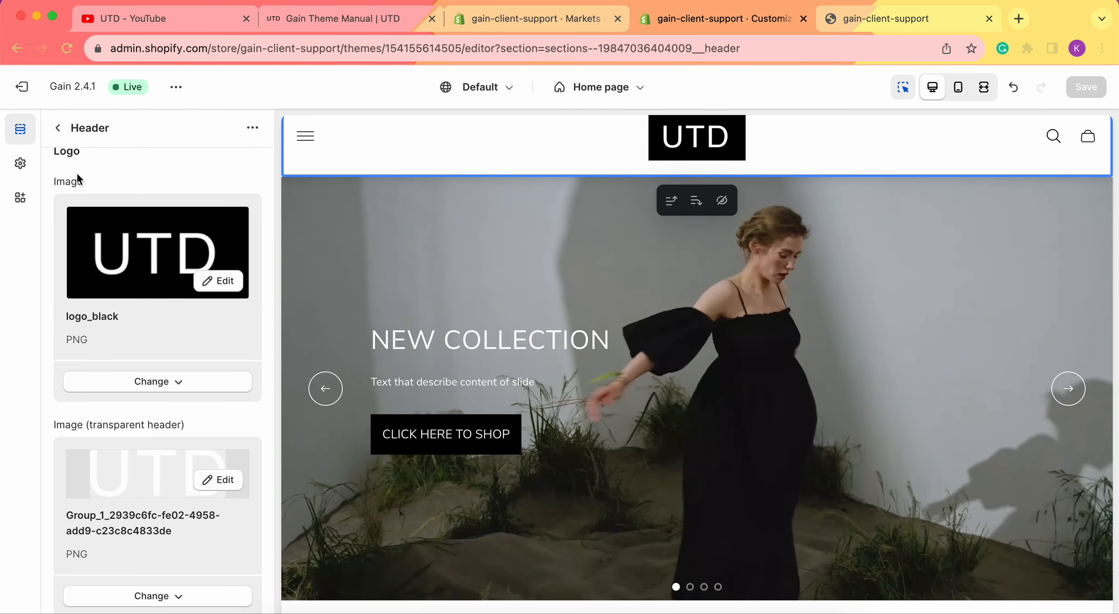
Step: Preview the header with its transparent logo at full screen width and return to the regular desktop preview
scroll(65, 433, down, 3)
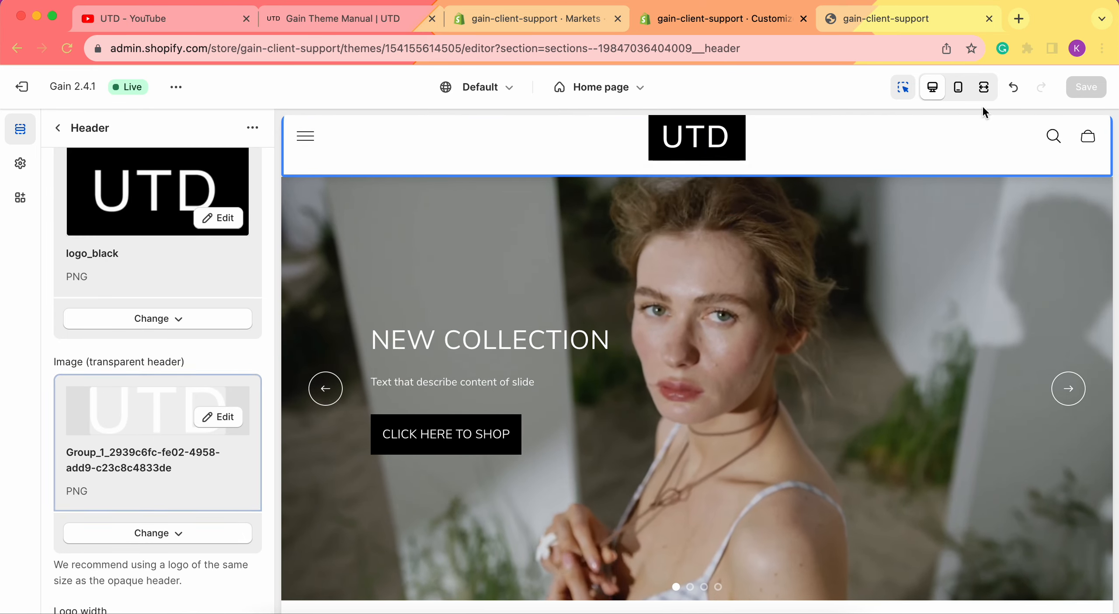
click(984, 87)
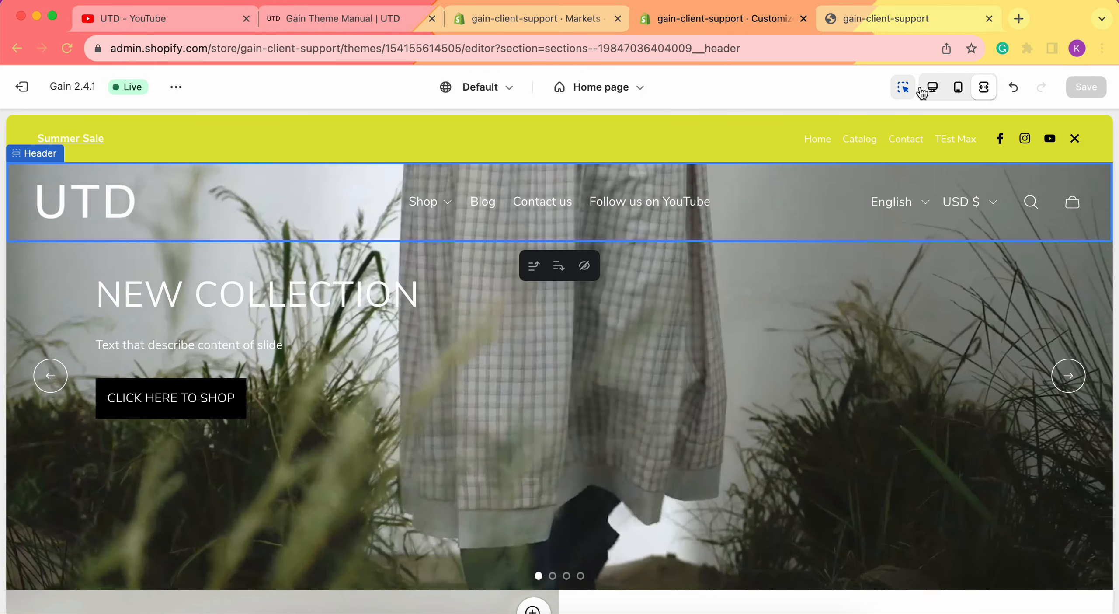
click(933, 87)
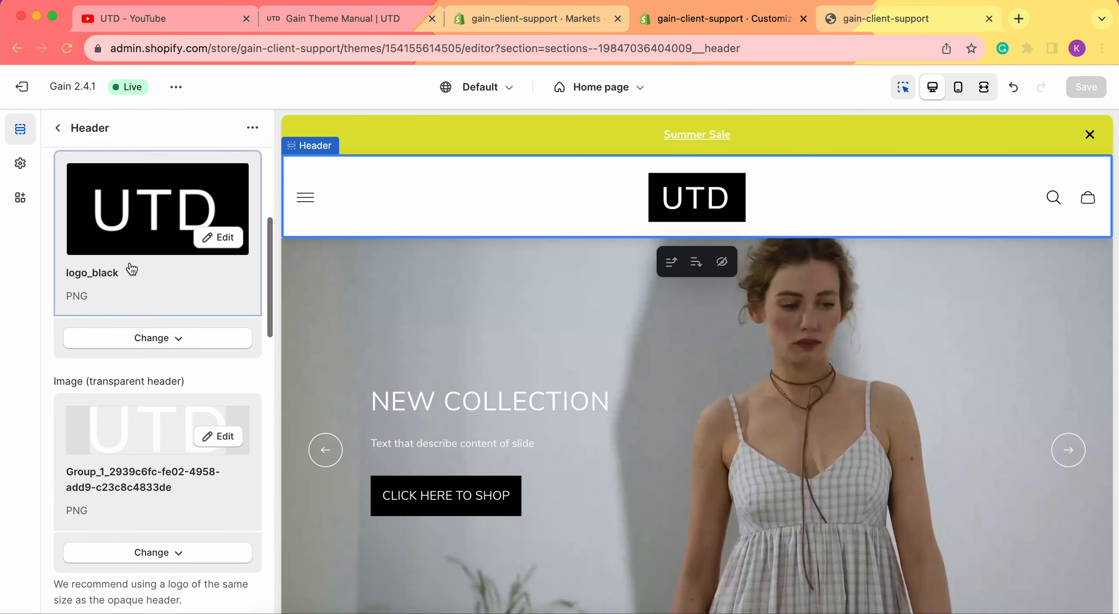
Step: Remove both the standard logo image and the transparent header logo image from the header
click(152, 337)
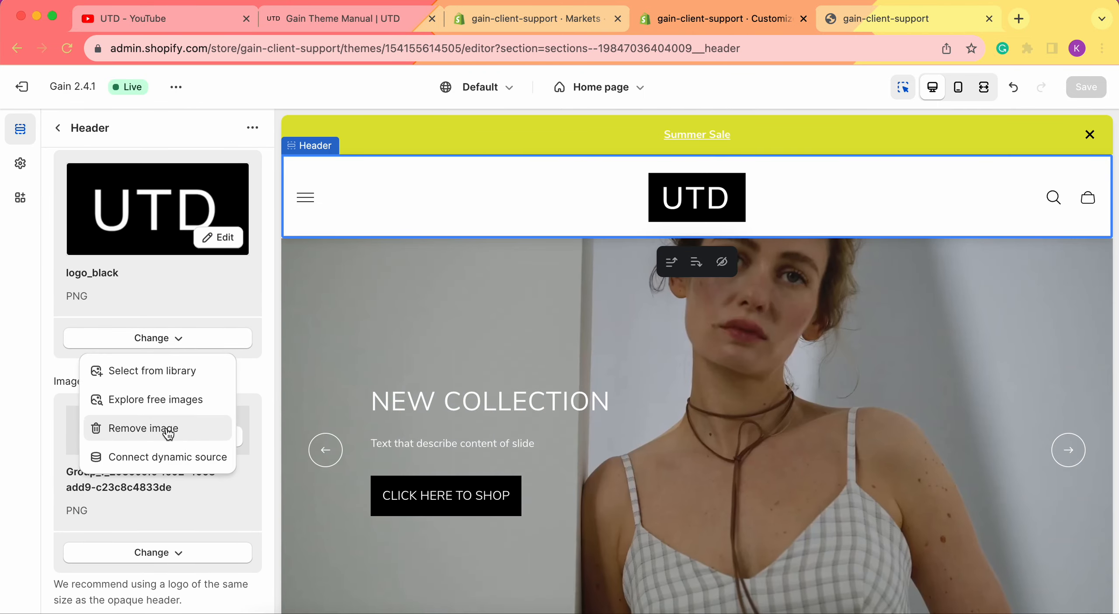
click(168, 428)
click(190, 429)
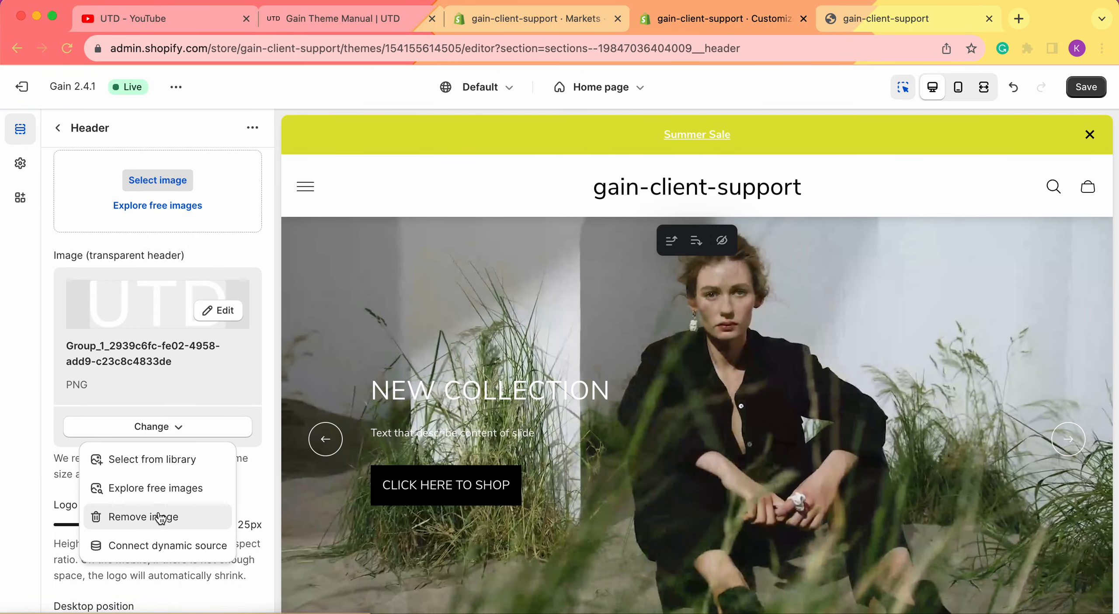
click(160, 517)
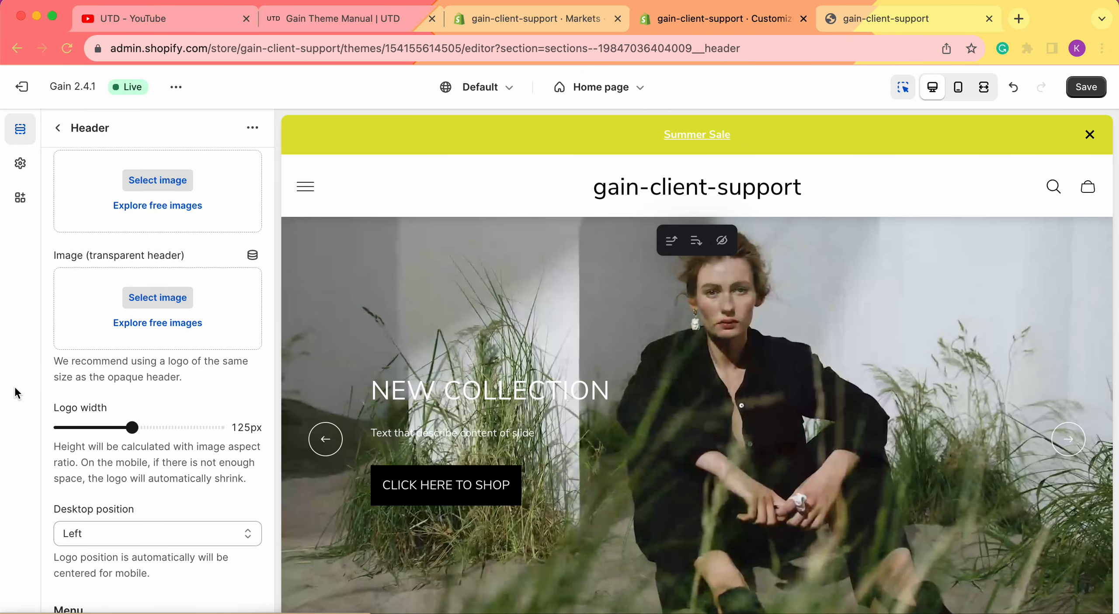
scroll(87, 298, up, 3)
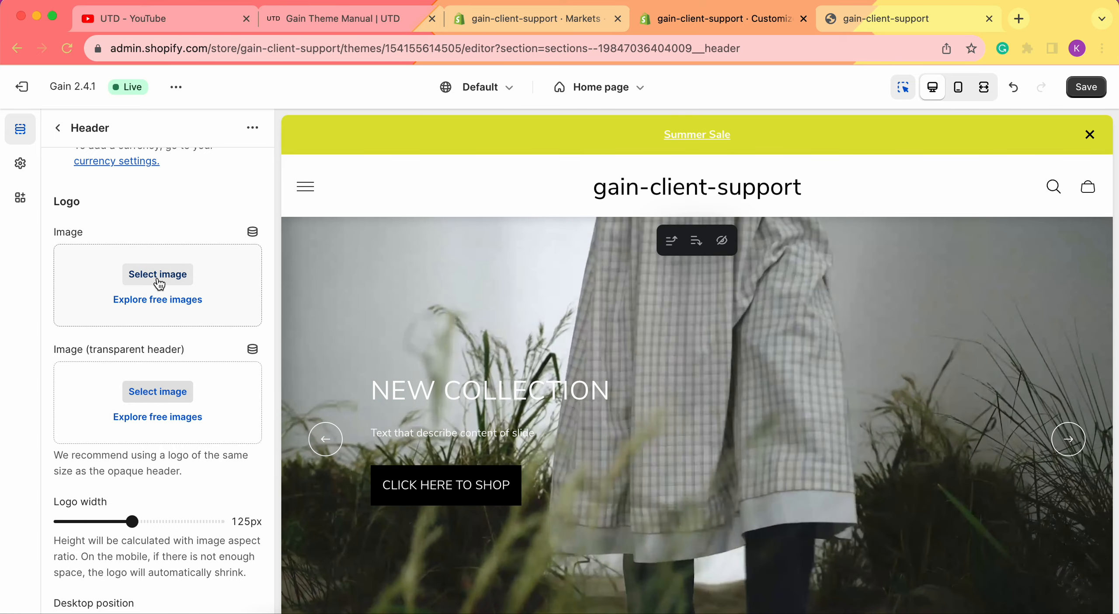
click(159, 283)
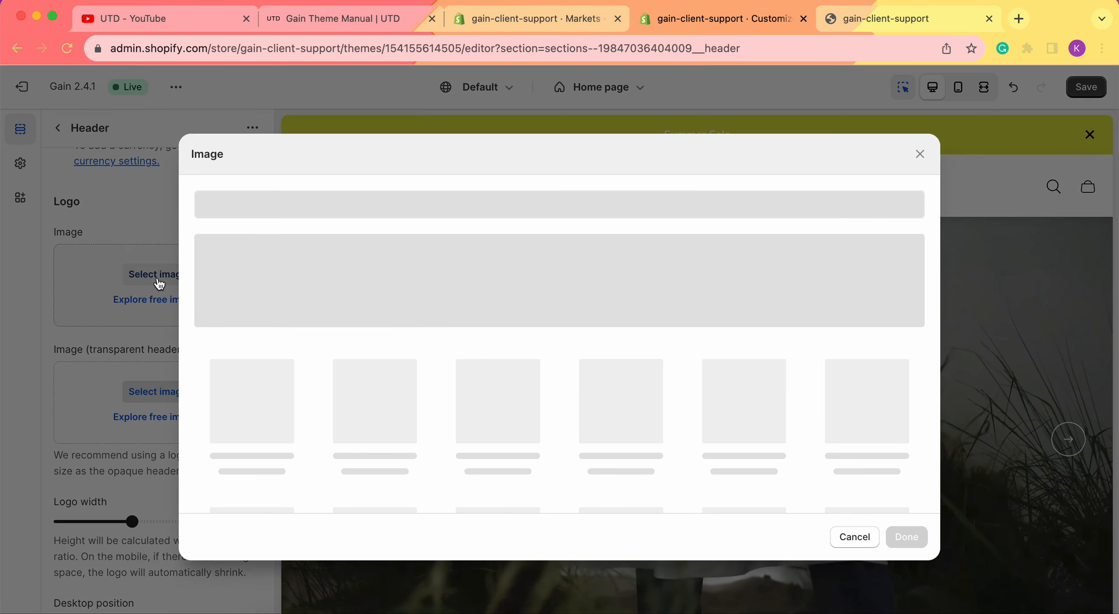
scroll(635, 349, down, 10)
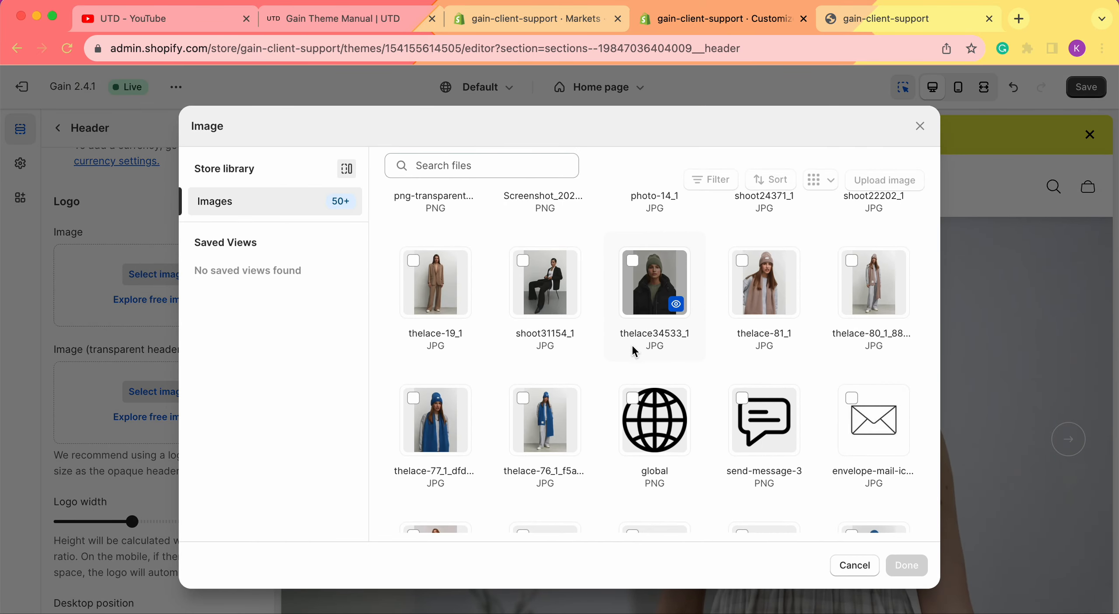
scroll(633, 347, down, 5)
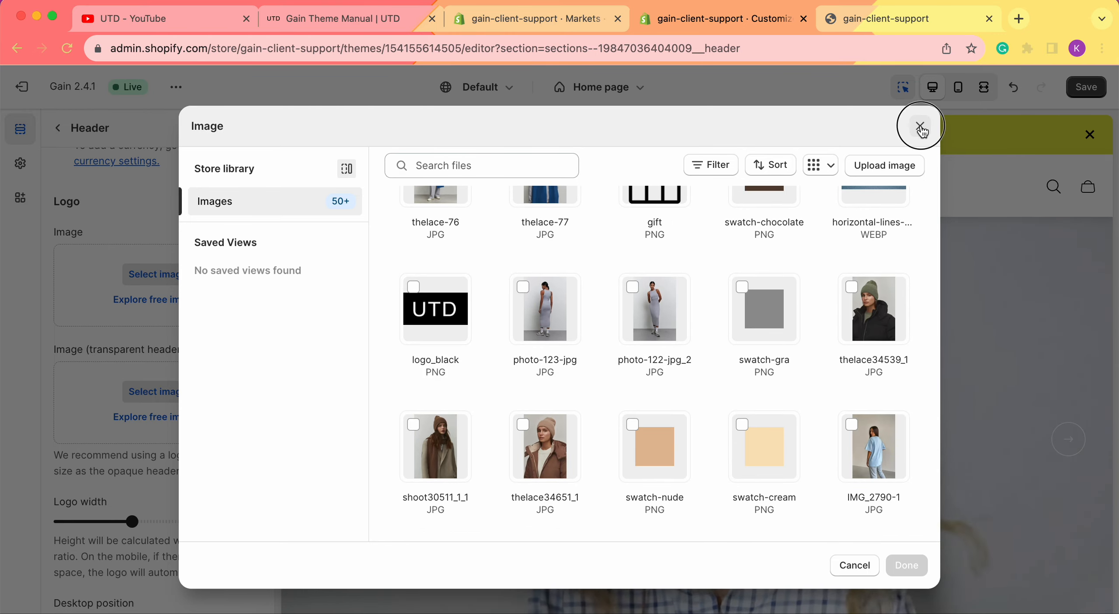
click(920, 127)
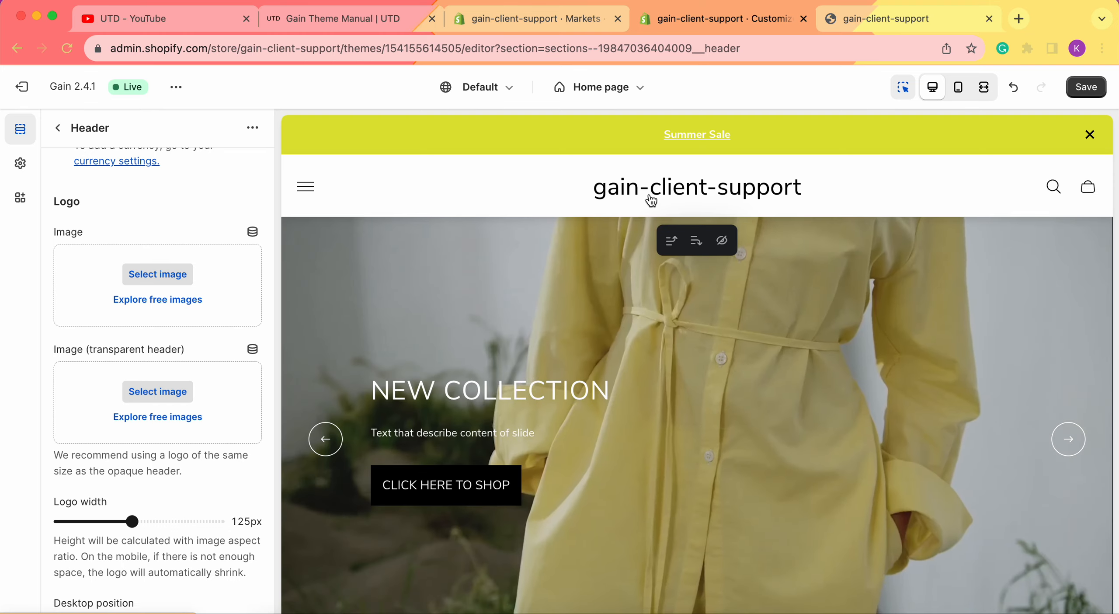
Step: Choose logo_black from the store library as the header's standard logo image and save the theme
click(167, 274)
scroll(592, 457, down, 5)
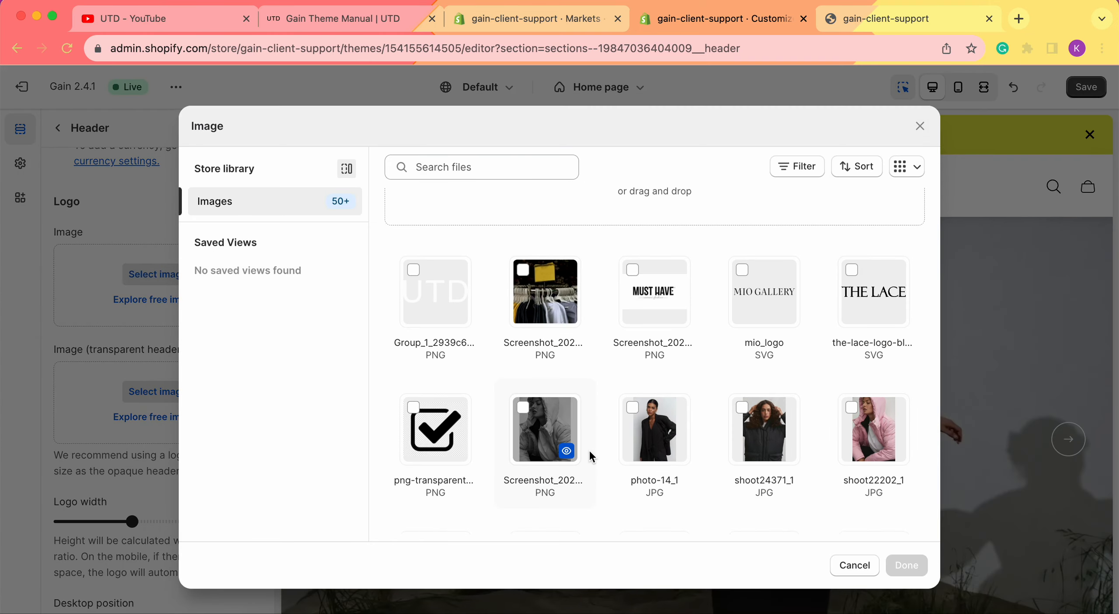
scroll(592, 457, down, 10)
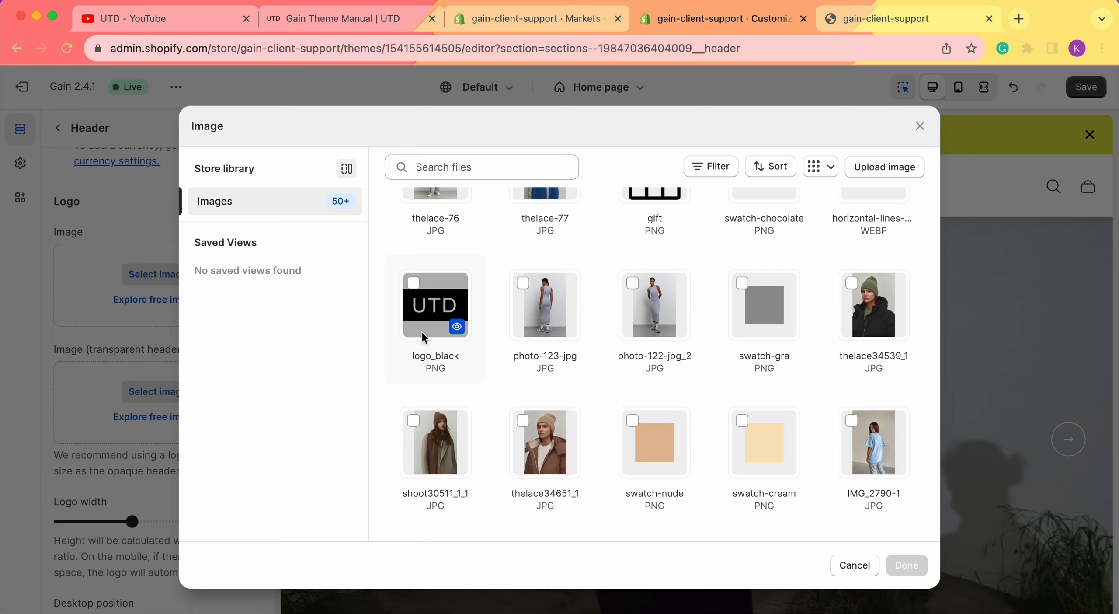
click(420, 314)
click(912, 573)
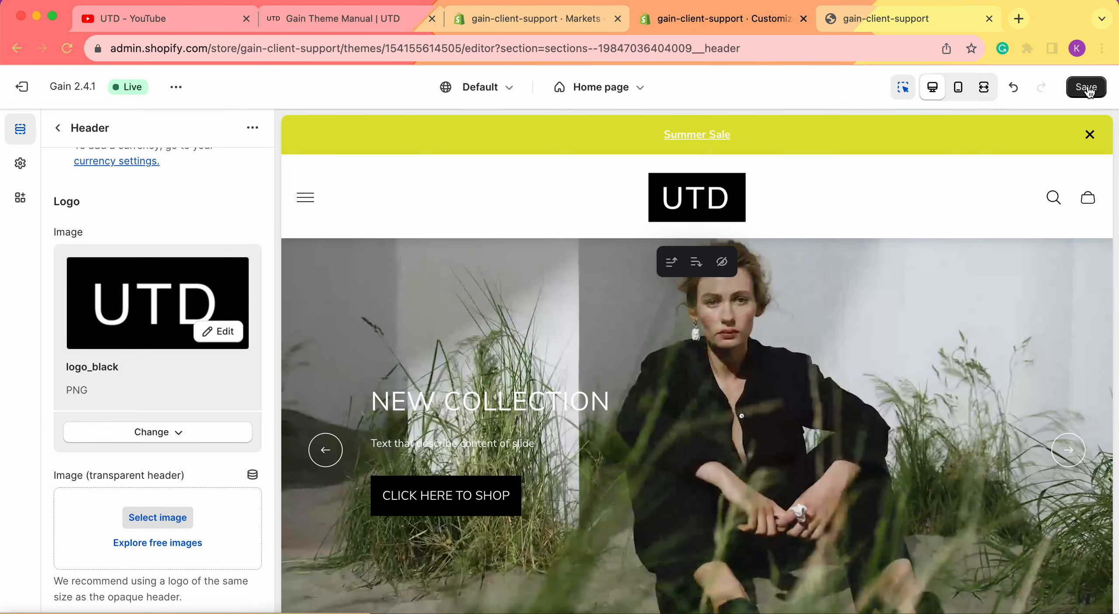
click(1088, 90)
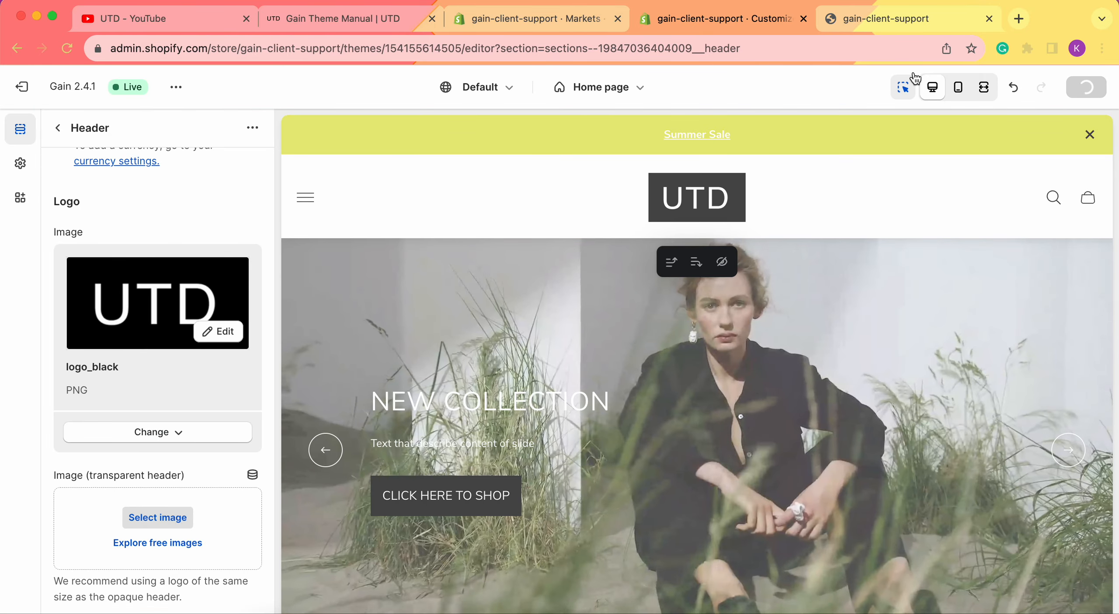
Step: Open the live storefront, close the older storefront tab, and examine the header logo while scrolling the page
click(177, 89)
click(66, 238)
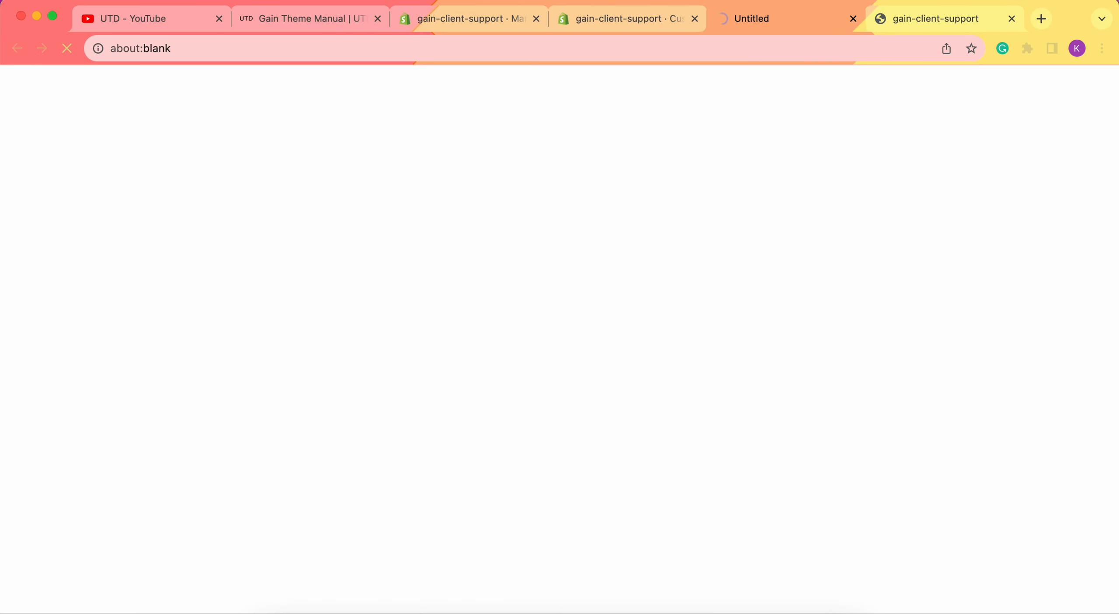
click(1011, 19)
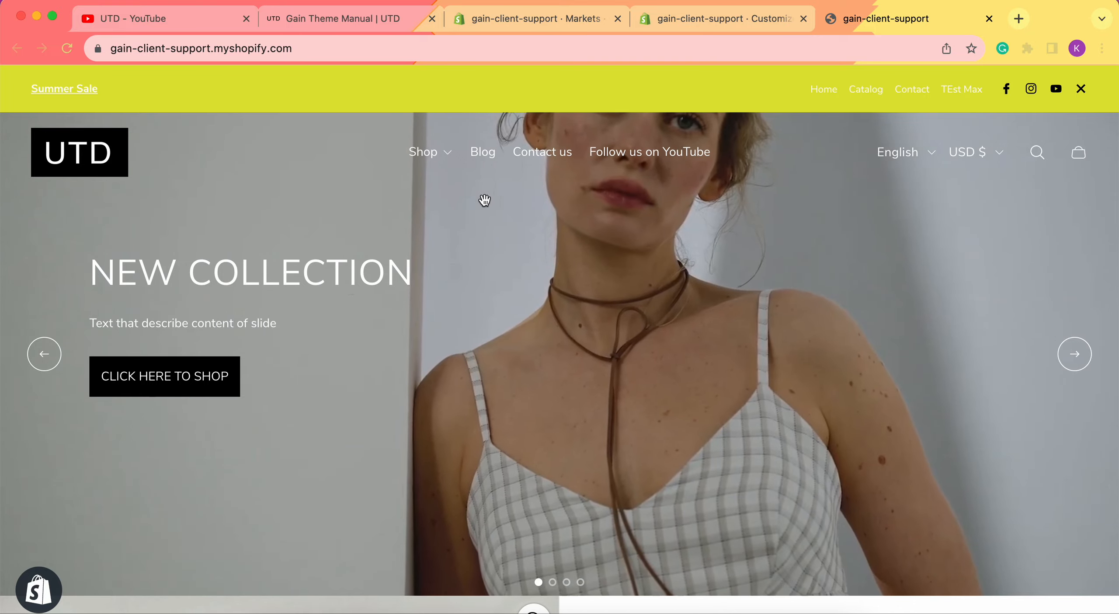
scroll(761, 349, down, 3)
scroll(761, 349, up, 3)
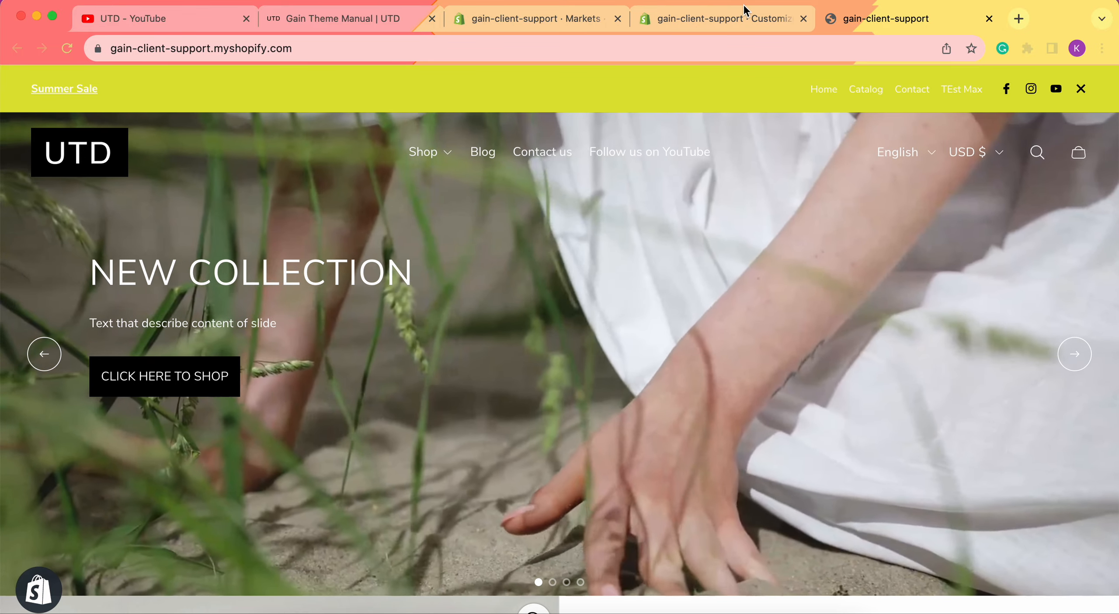
Step: Return to the theme editor, assign Group_1_2939c6fc-fe02-4958-add9-c23c8c4833de as the transparent header logo, and save the theme
click(745, 10)
click(167, 408)
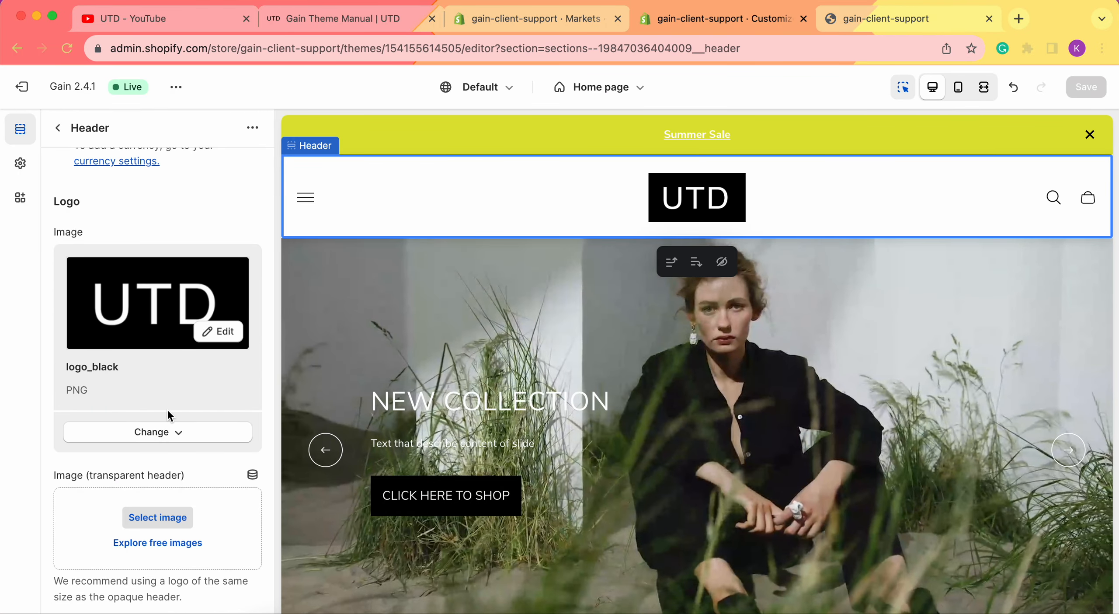
scroll(167, 409, down, 5)
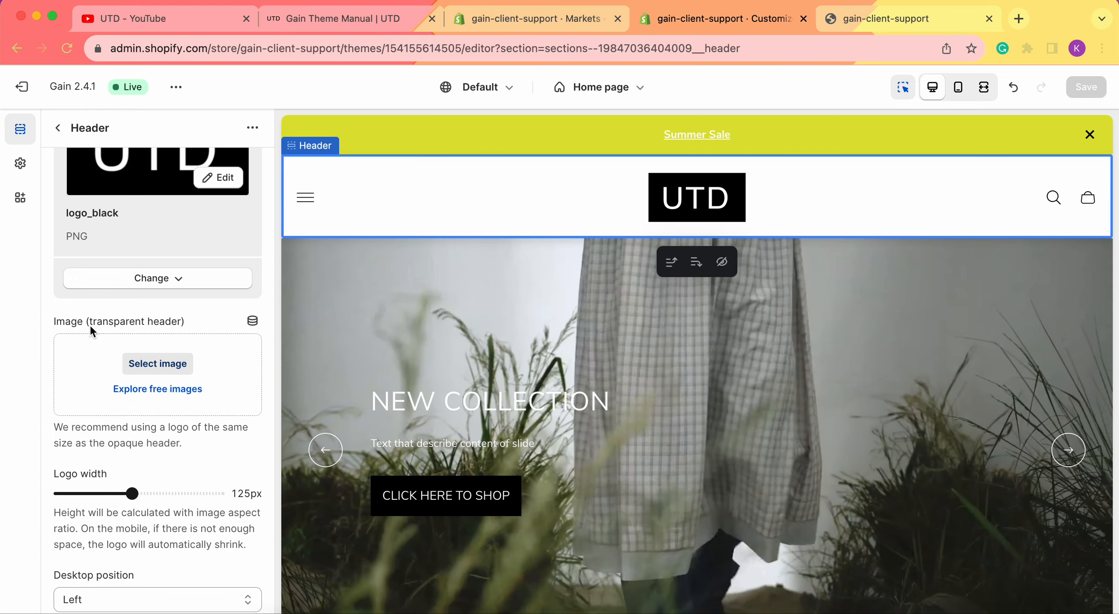
scroll(159, 329, down, 2)
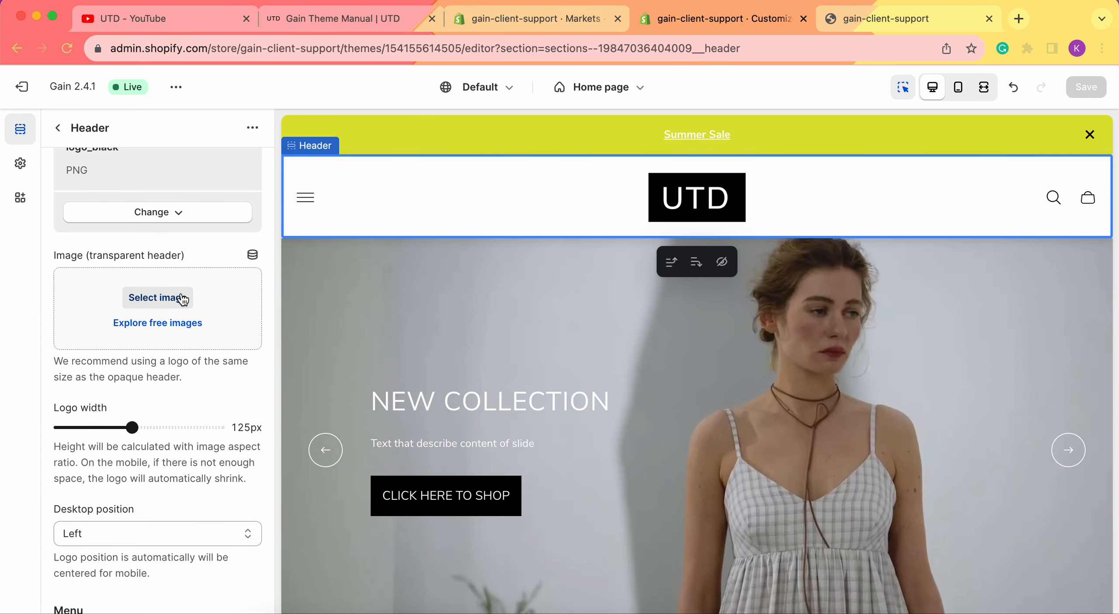
click(170, 302)
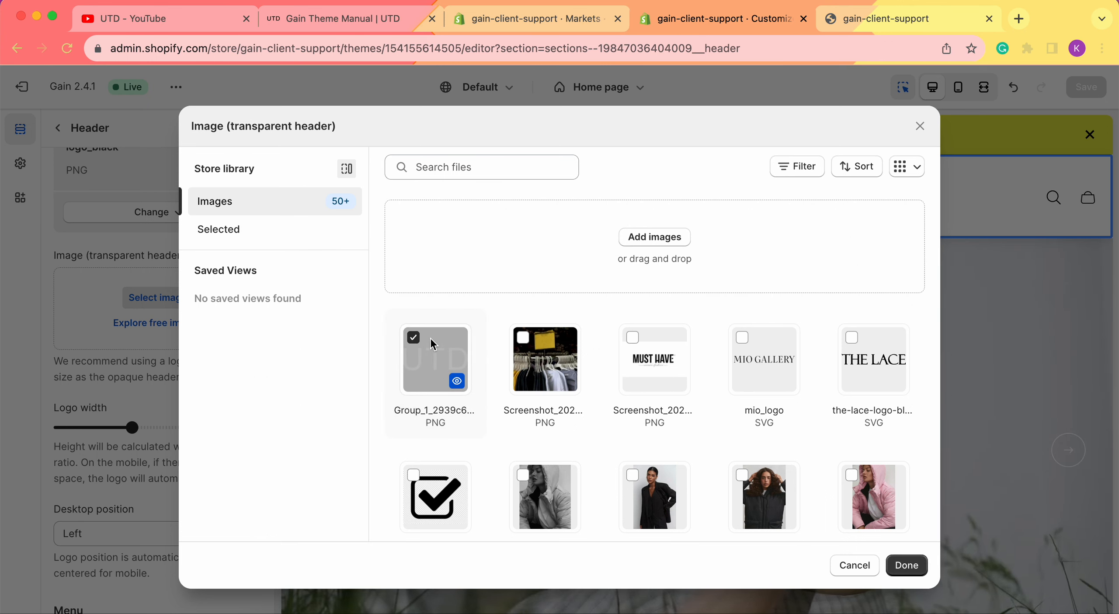
click(916, 574)
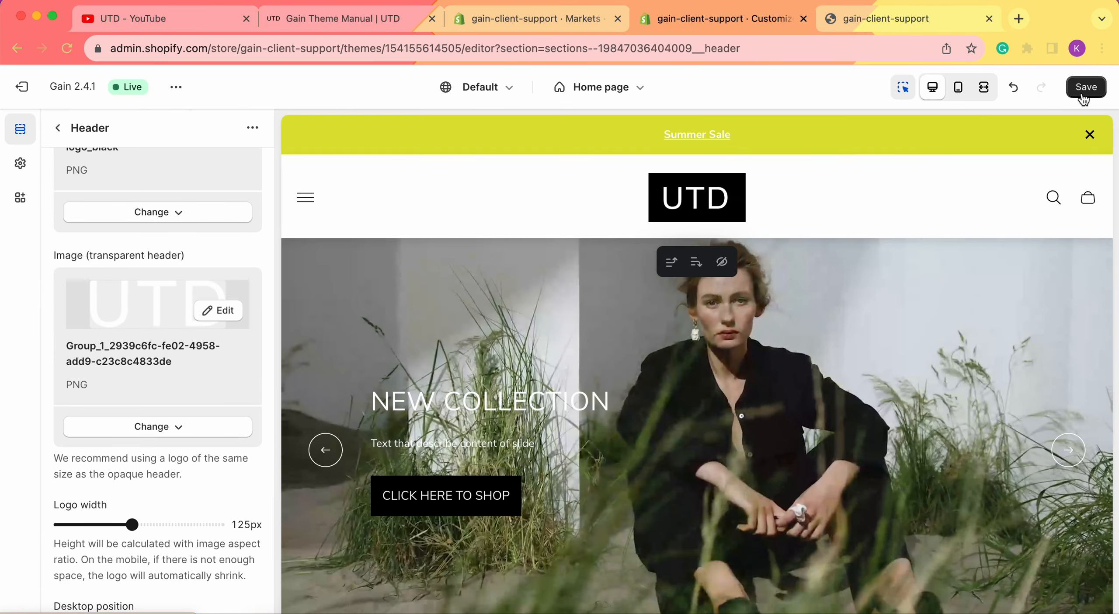
click(1086, 86)
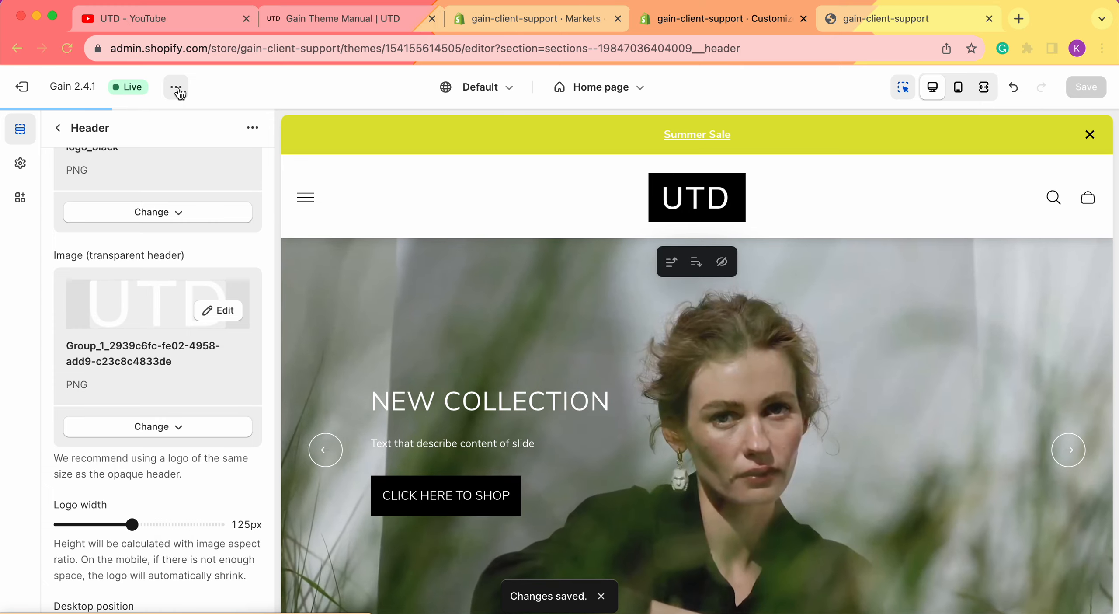
Step: View the live storefront to check the transparent header's logo and close the storefront tabs
click(179, 91)
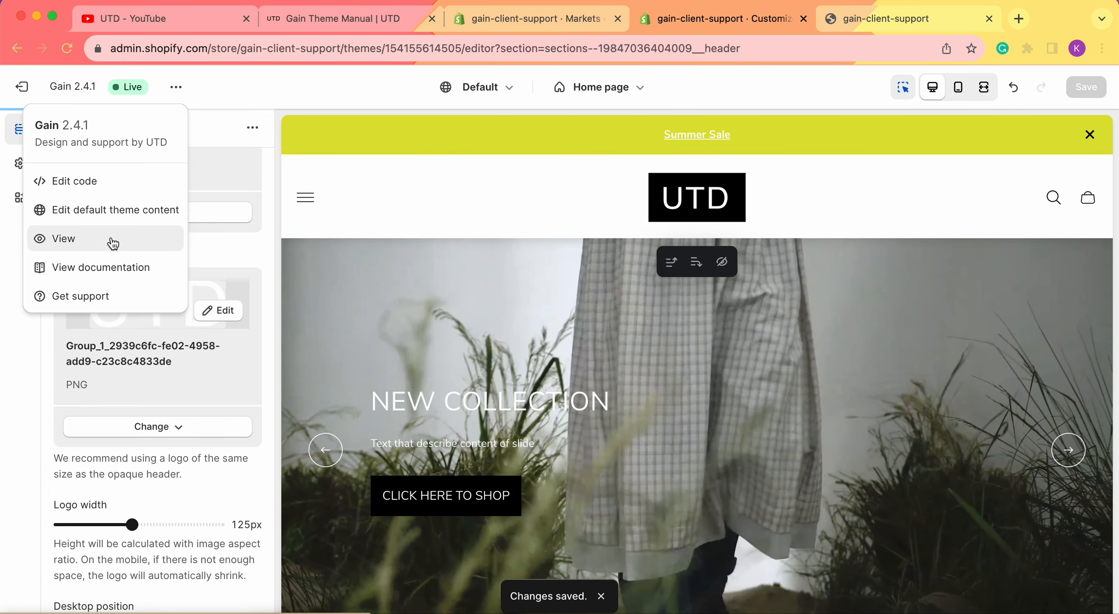
click(113, 241)
click(1011, 19)
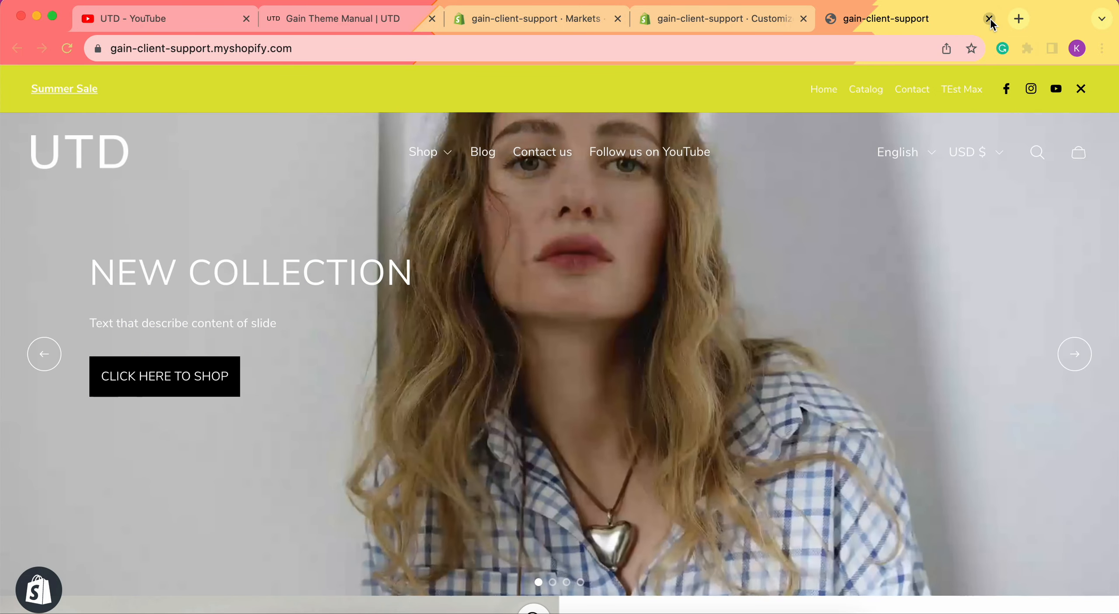
click(989, 18)
Step: Try a header logo width of 100 px and restore it to 125 px
click(45, 408)
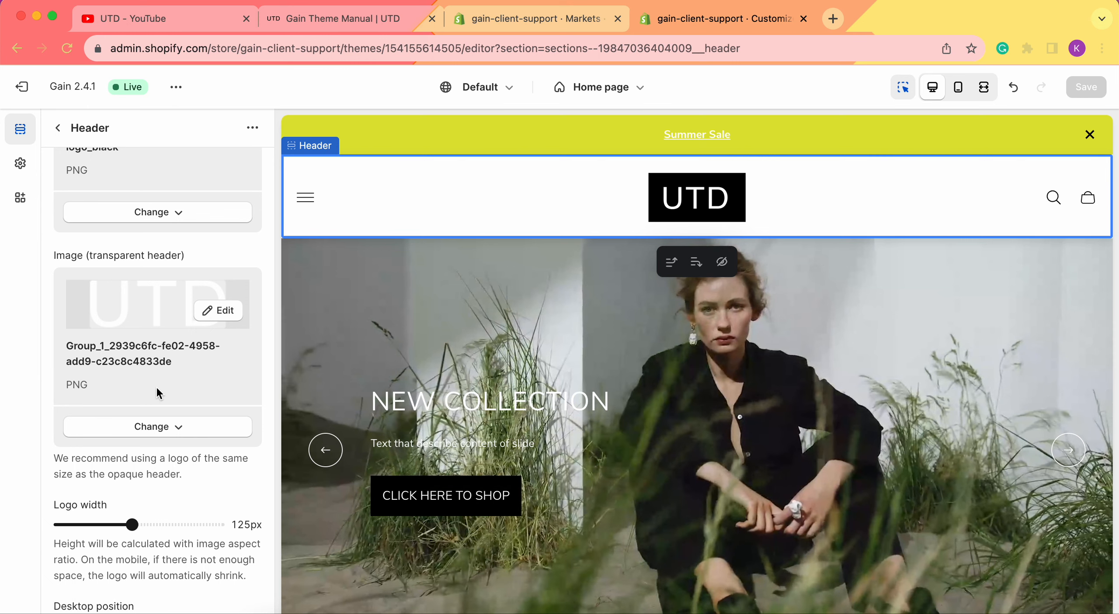
scroll(156, 386, down, 3)
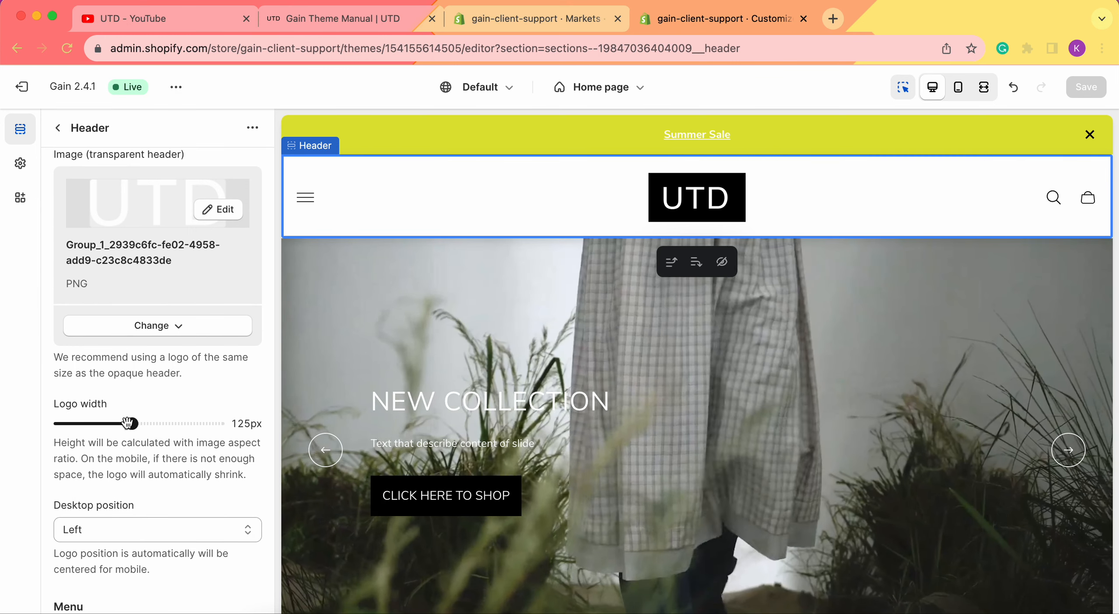
drag(132, 423, 177, 423)
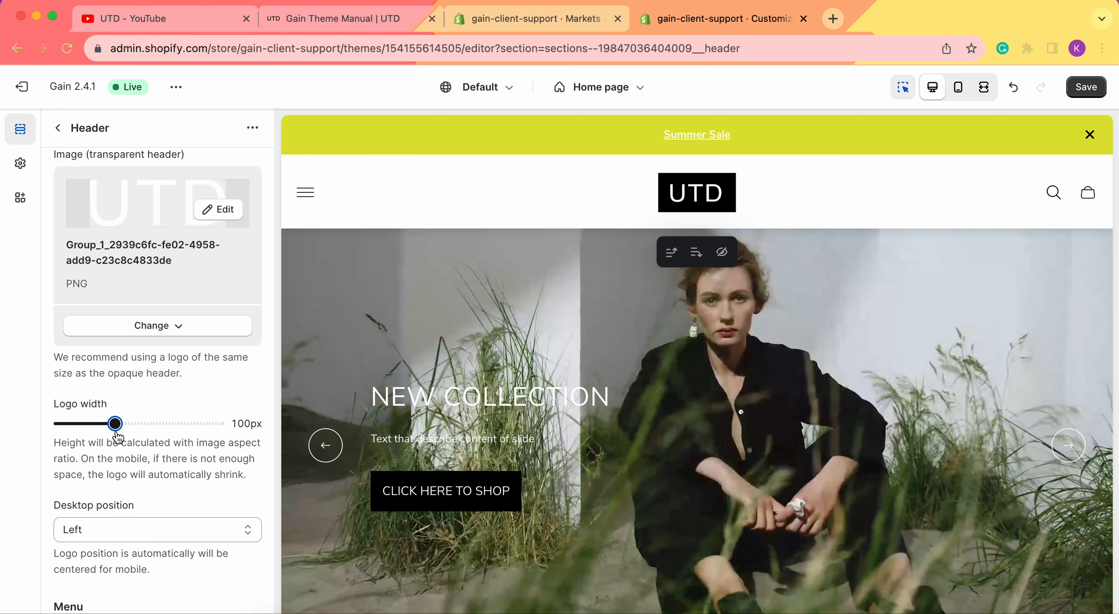
drag(122, 430, 134, 425)
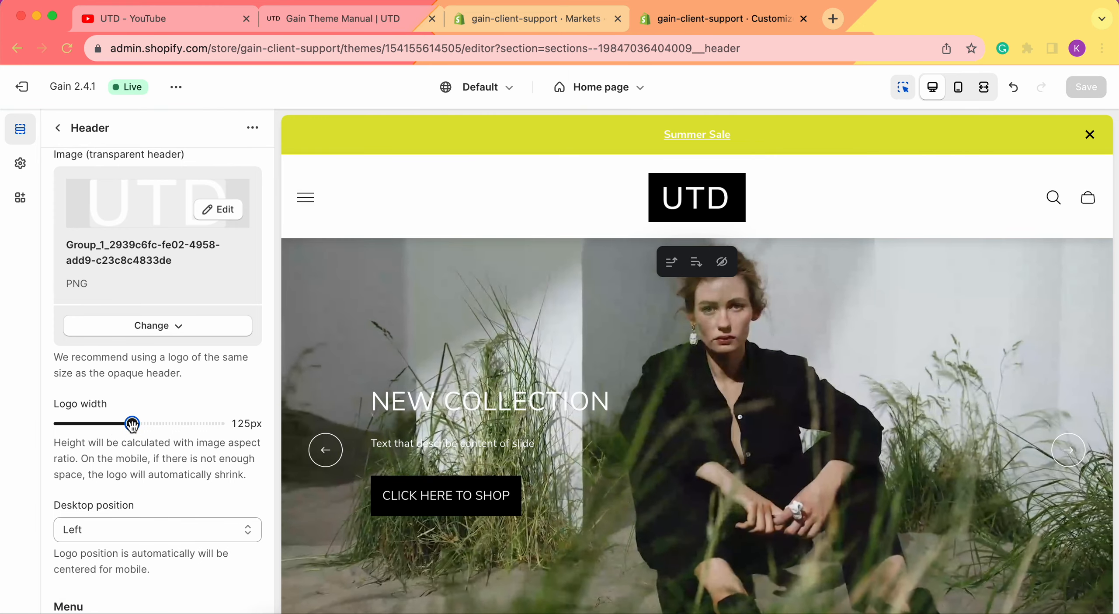
Step: Review the logo's Desktop position setting and open the live storefront to examine where the logo sits in the header
scroll(132, 425, down, 2)
scroll(95, 425, down, 3)
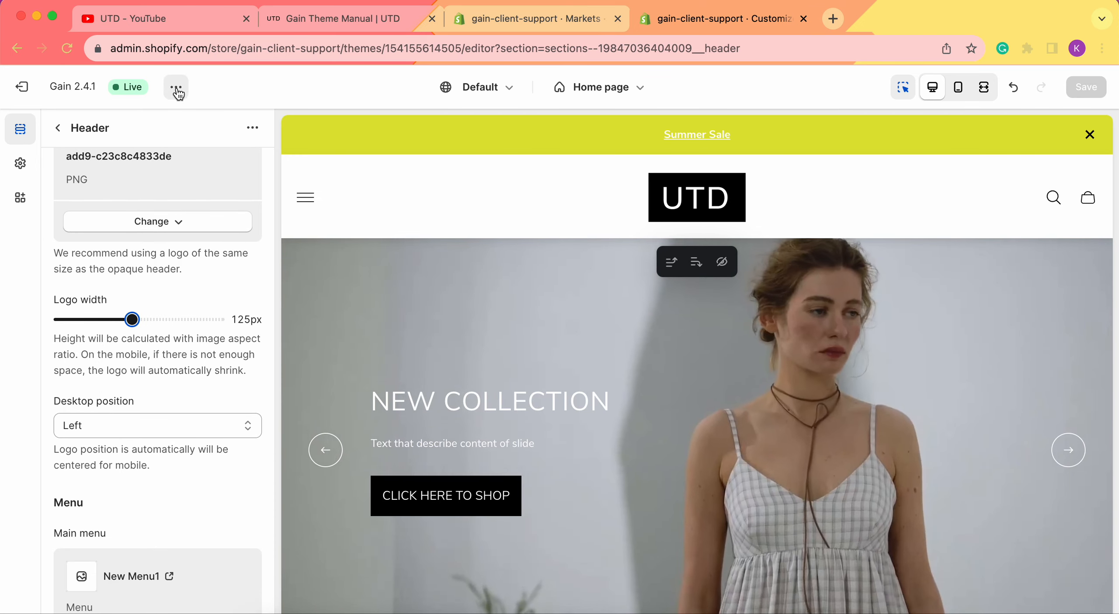
click(177, 89)
click(107, 248)
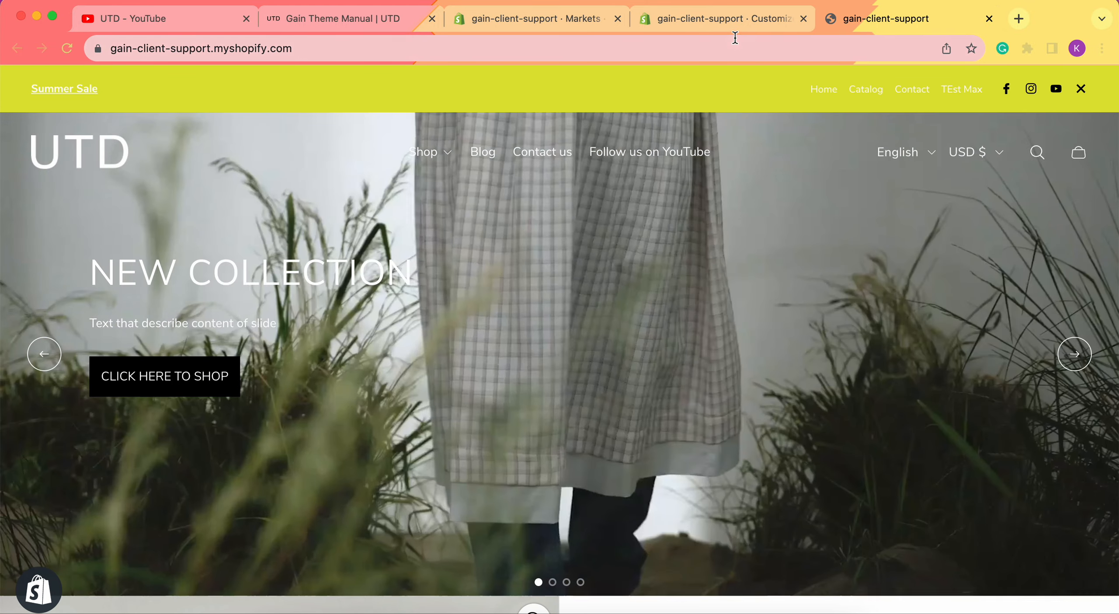
Step: Return to the theme editor and set the header logo's desktop position to Top
click(722, 16)
click(199, 370)
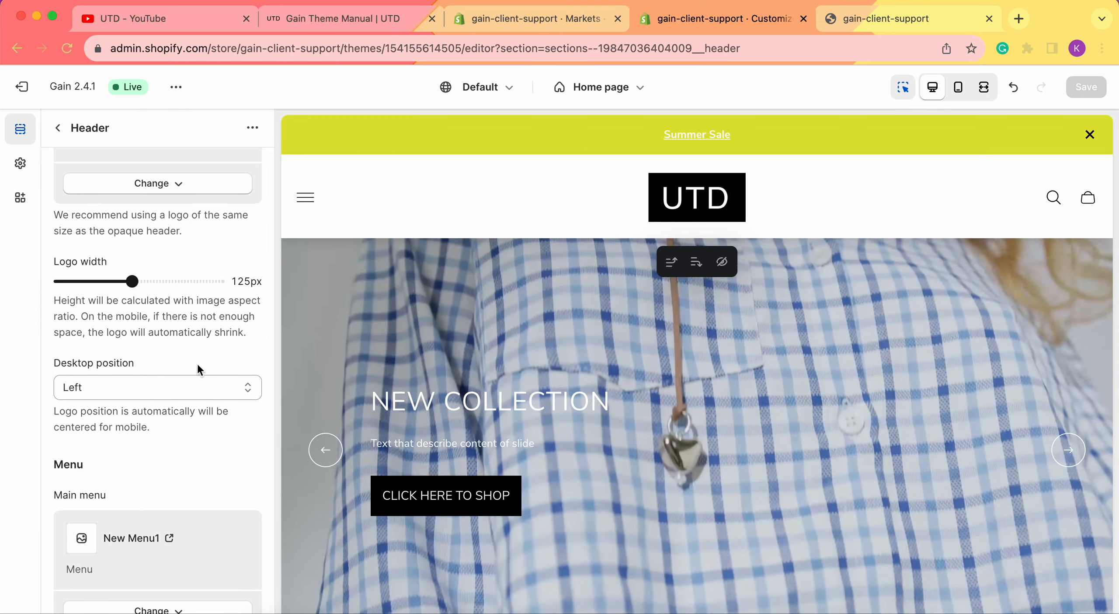
scroll(194, 367, down, 2)
click(167, 332)
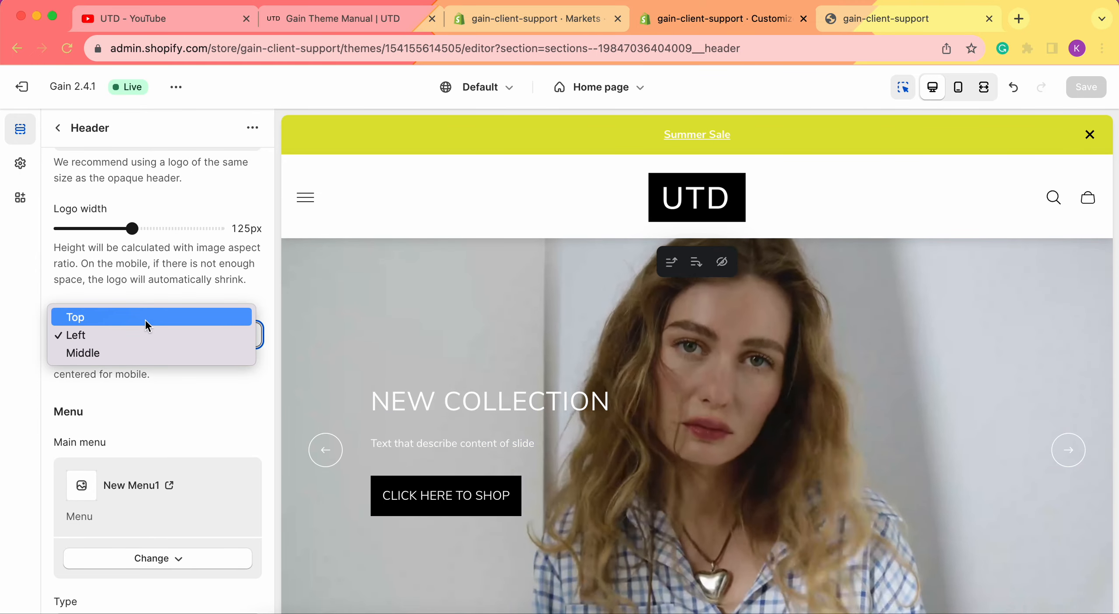
click(149, 325)
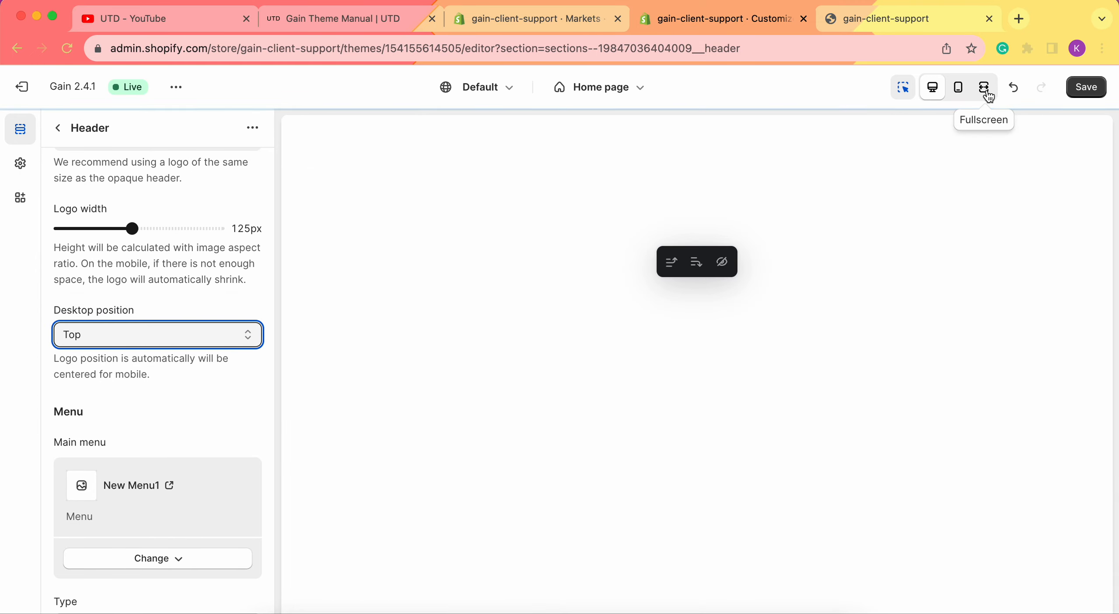
Step: Set the header logo's desktop position to Middle, previewing the header in fullscreen before and after the change
click(989, 96)
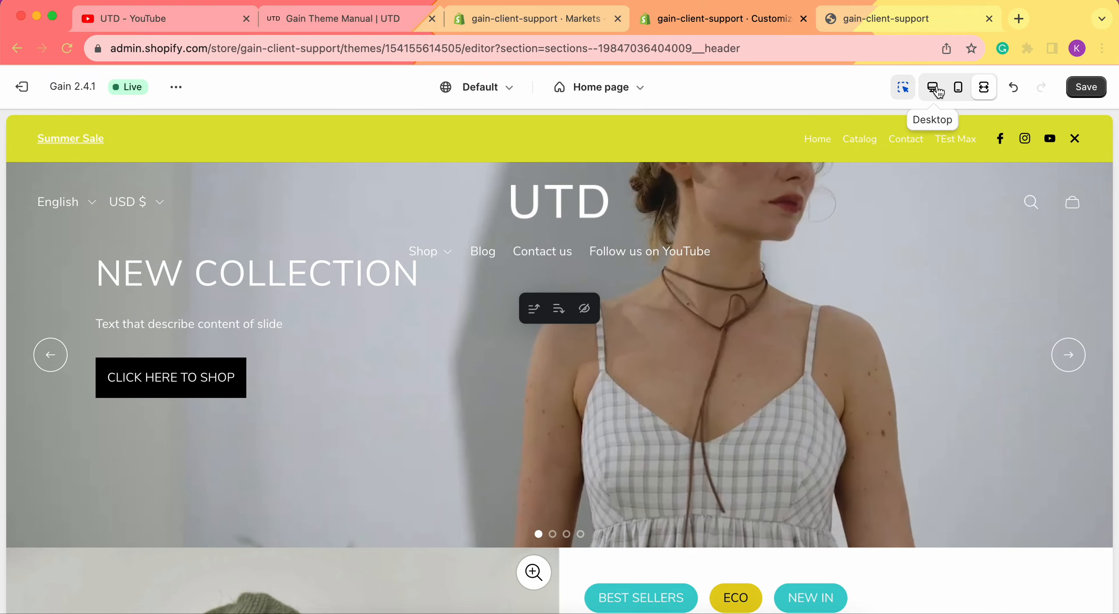
click(935, 89)
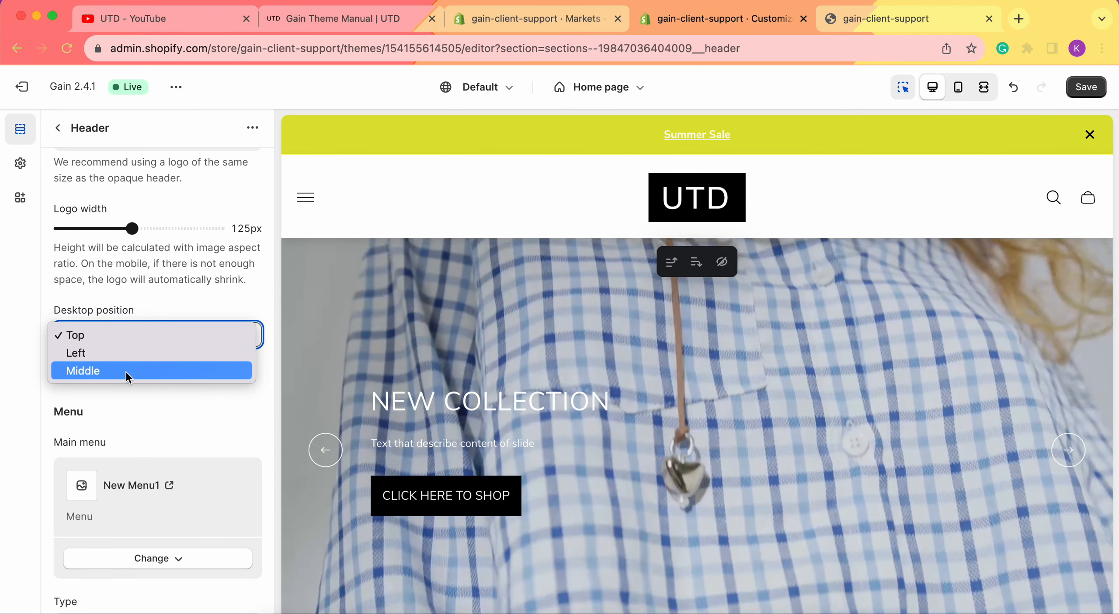
click(126, 371)
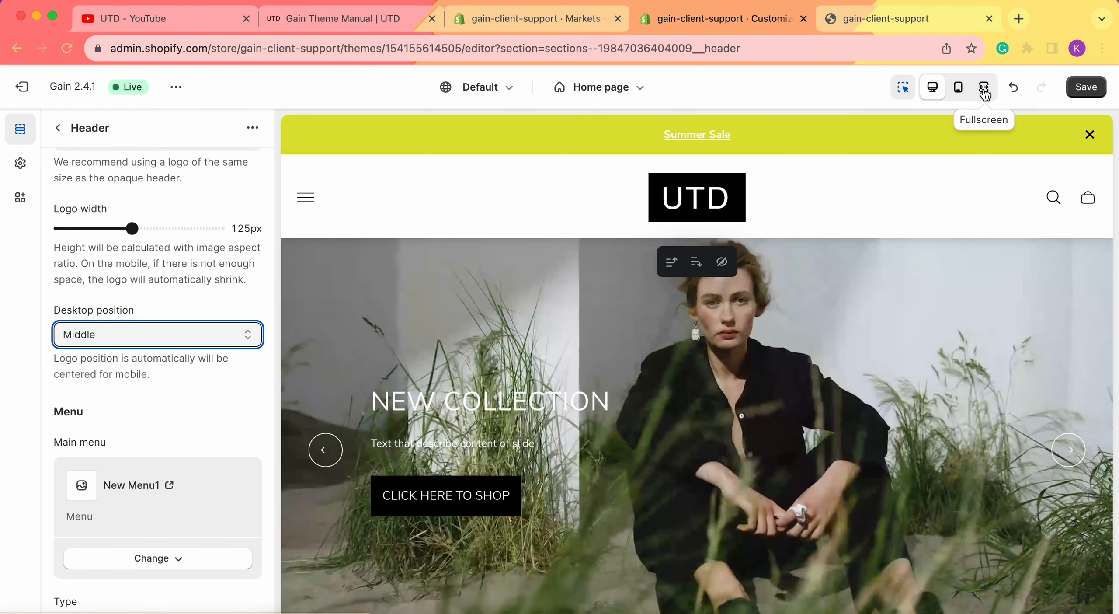
click(993, 98)
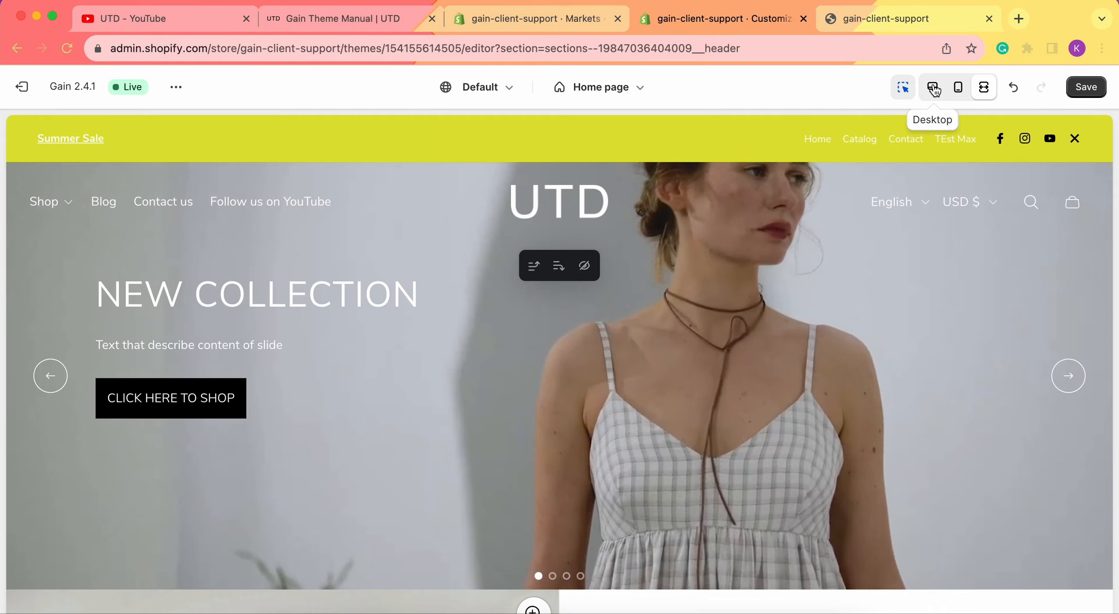
click(935, 89)
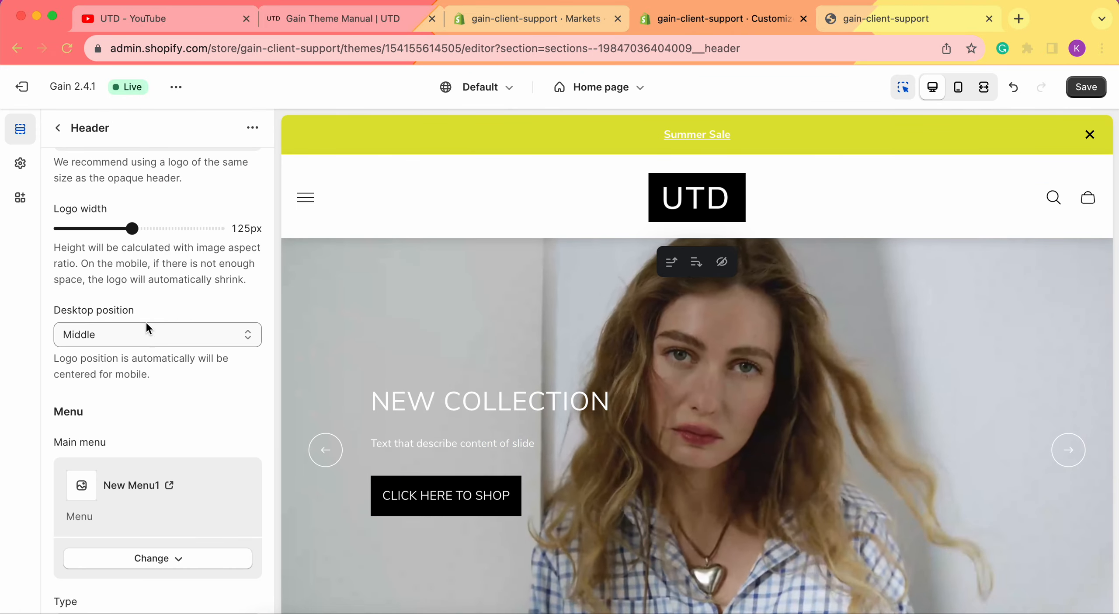
Step: Check the header logo in the mobile preview and return to the desktop preview
scroll(146, 322, down, 2)
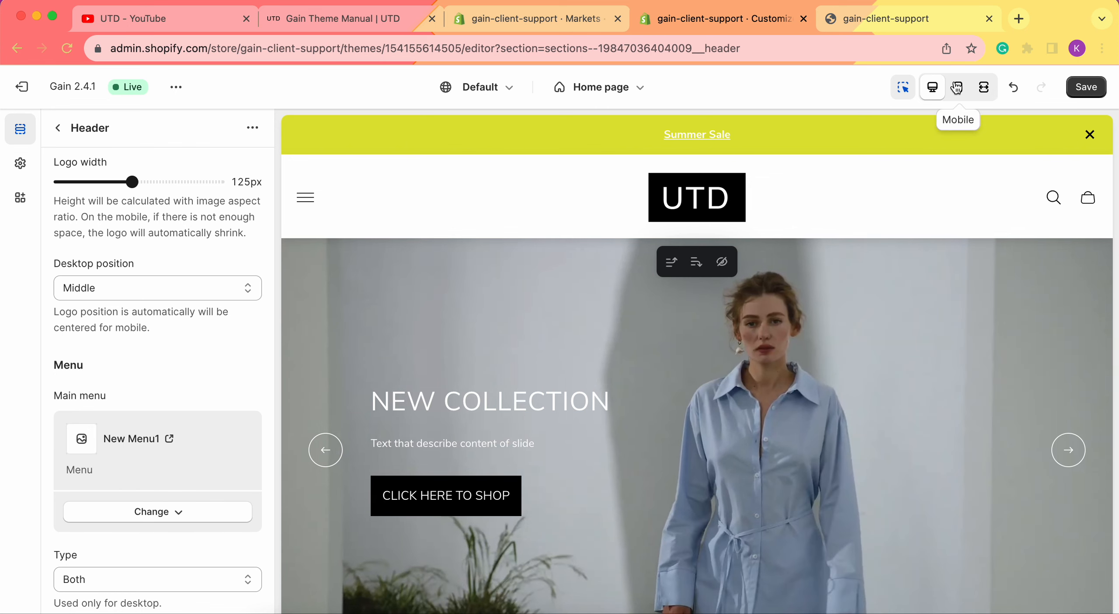
click(957, 87)
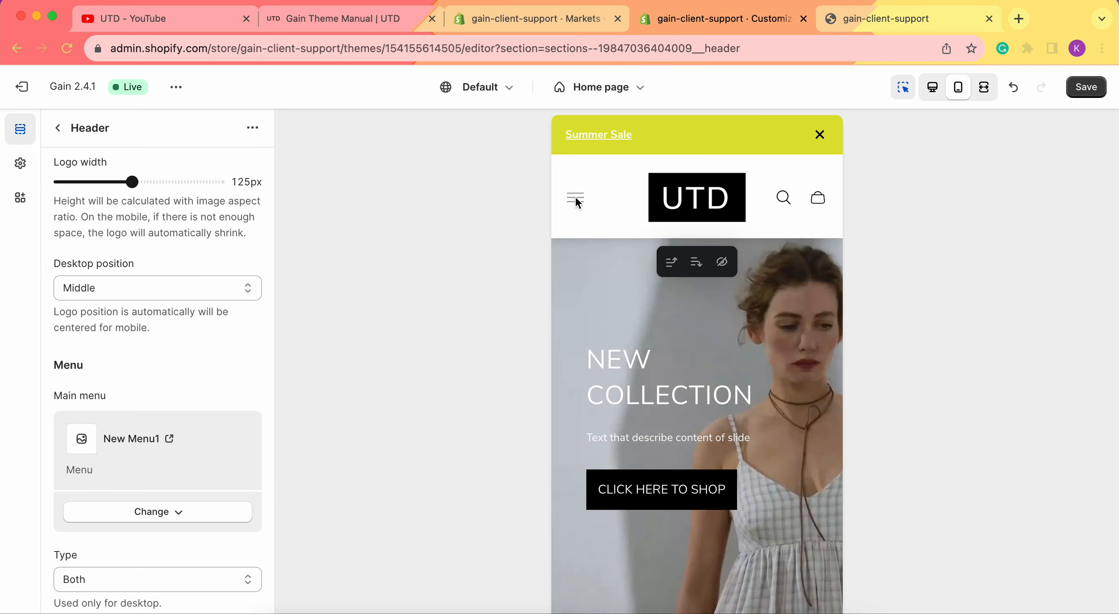
click(576, 199)
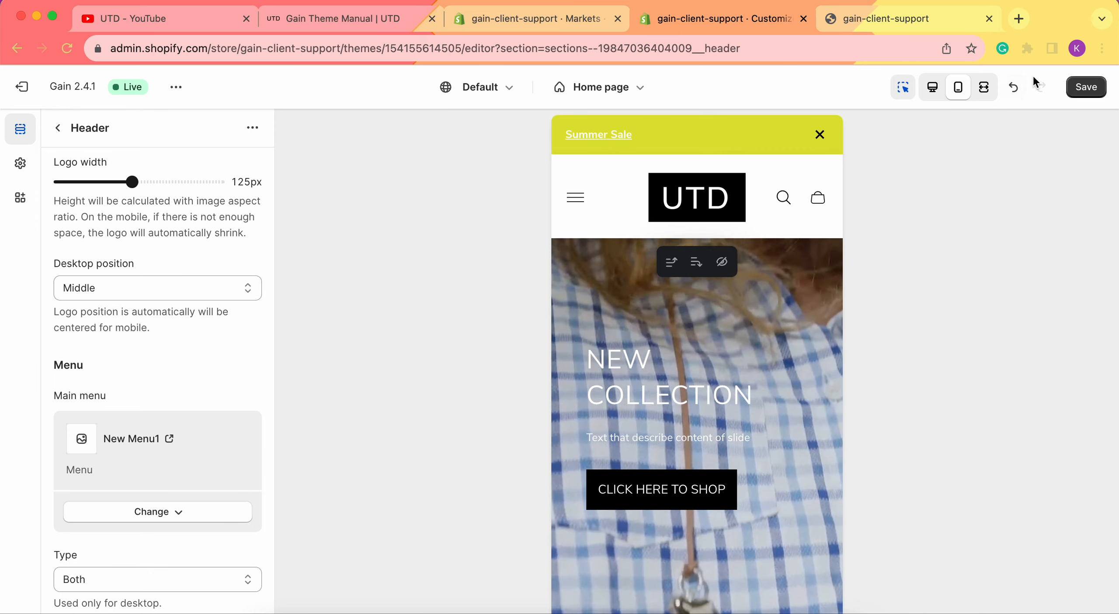
click(932, 90)
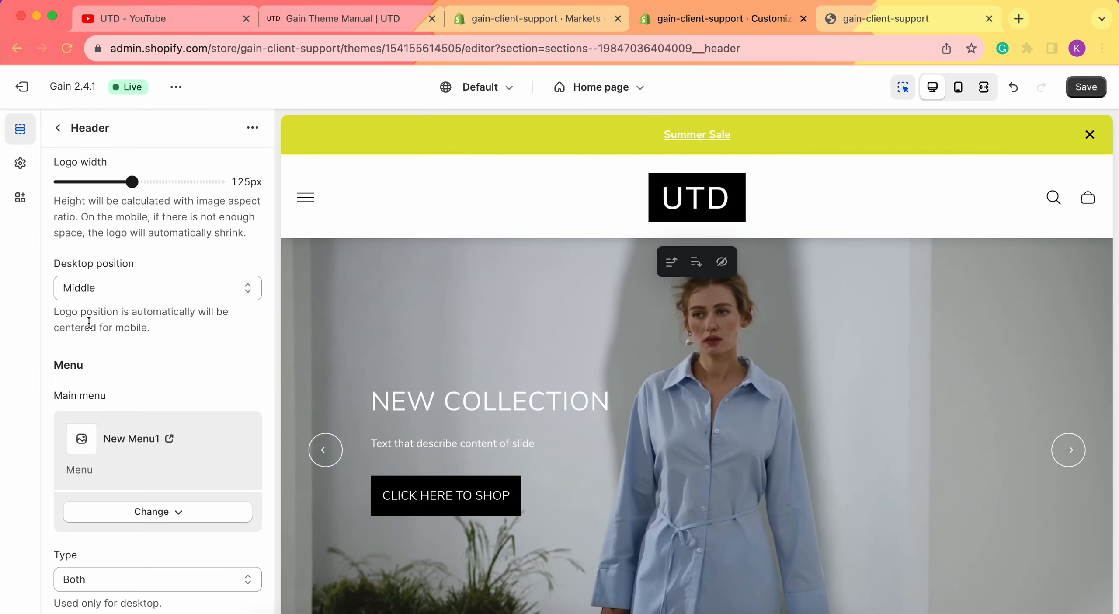
Step: Remove New Menu1 from the header's main menu setting
scroll(89, 322, down, 3)
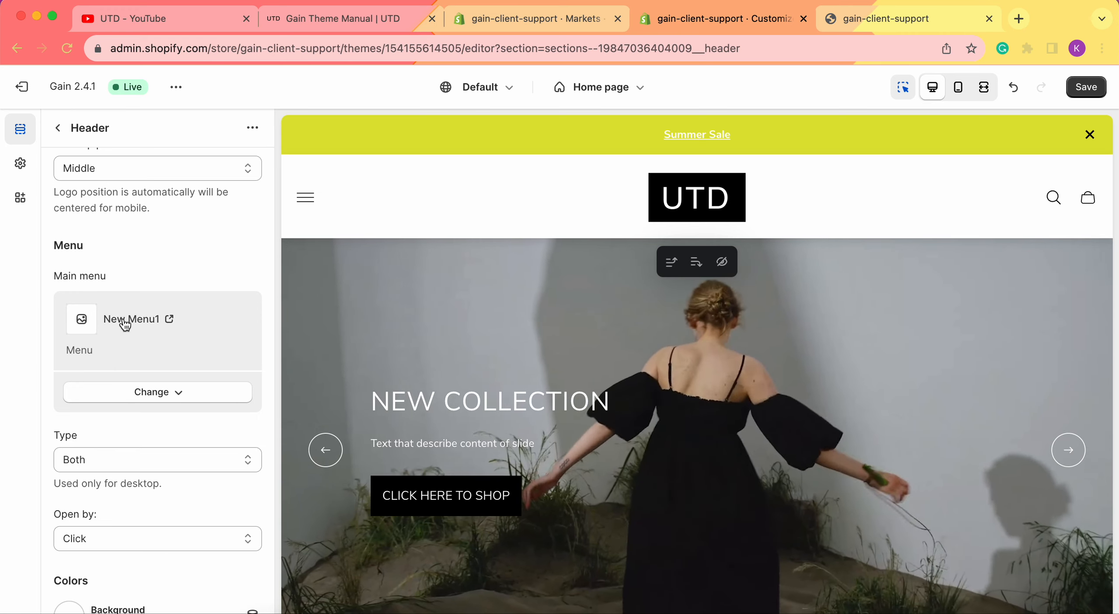
scroll(185, 332, down, 1)
click(166, 378)
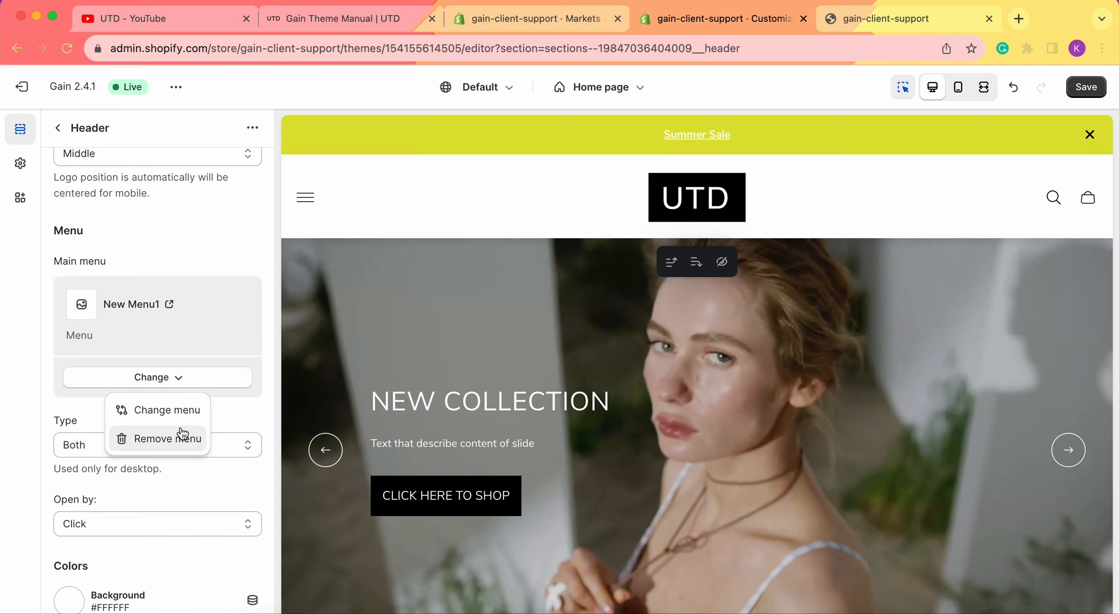
click(179, 451)
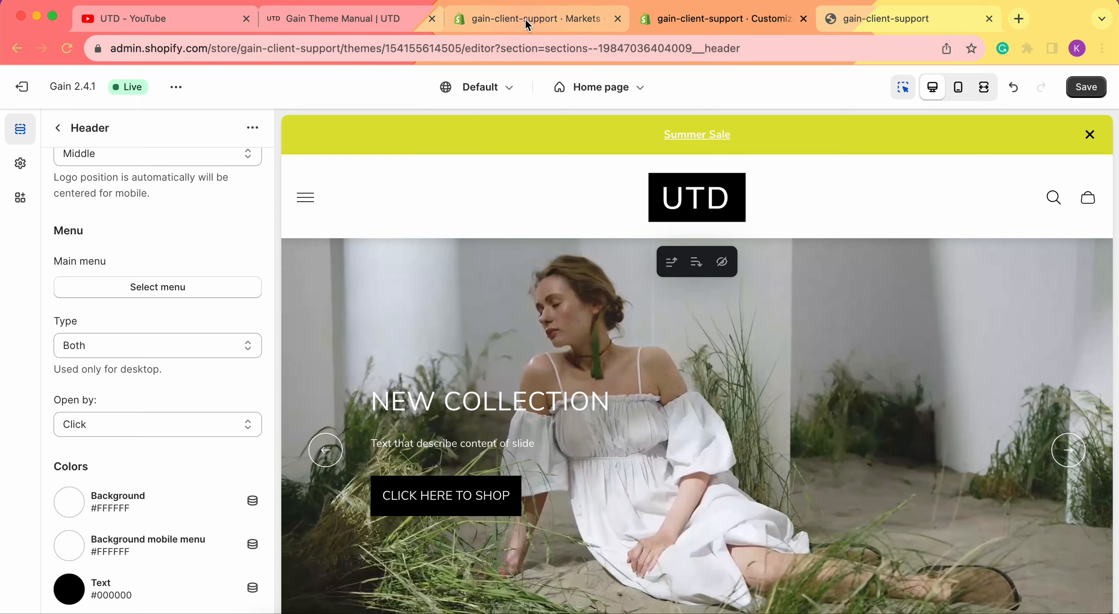
Step: Switch to the Shopify admin, leave the market settings and open the online store's Navigation page to view its menus
click(526, 22)
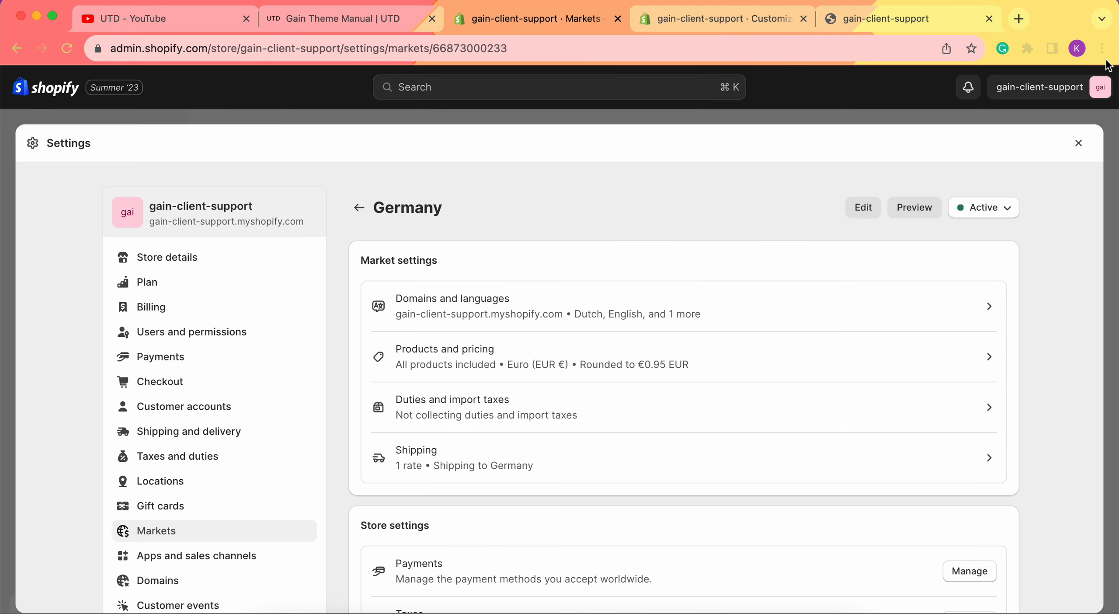
click(1080, 145)
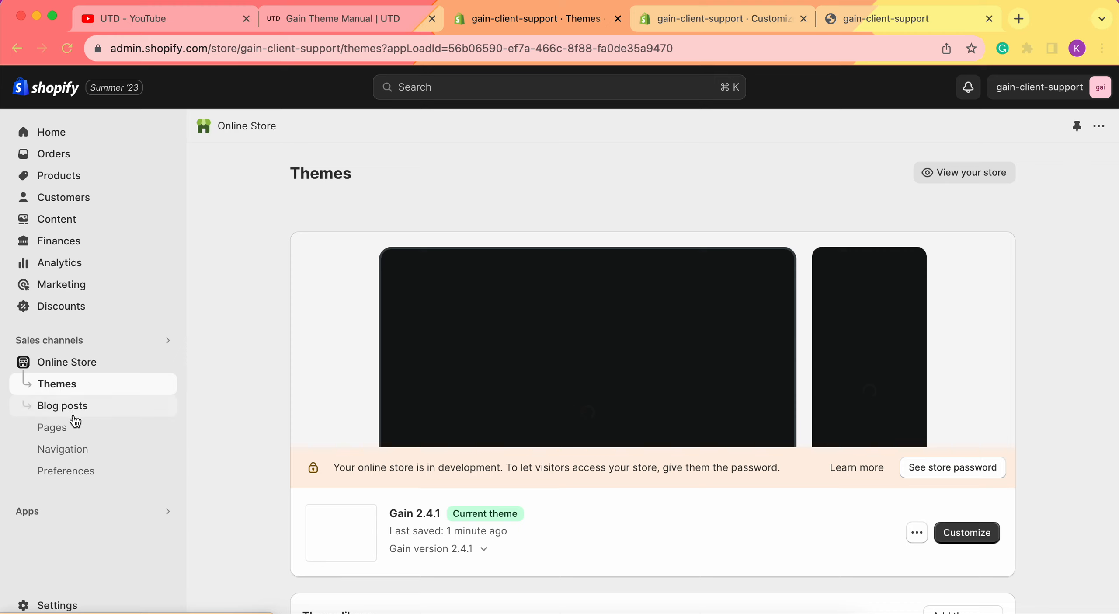
click(78, 450)
scroll(781, 387, down, 1)
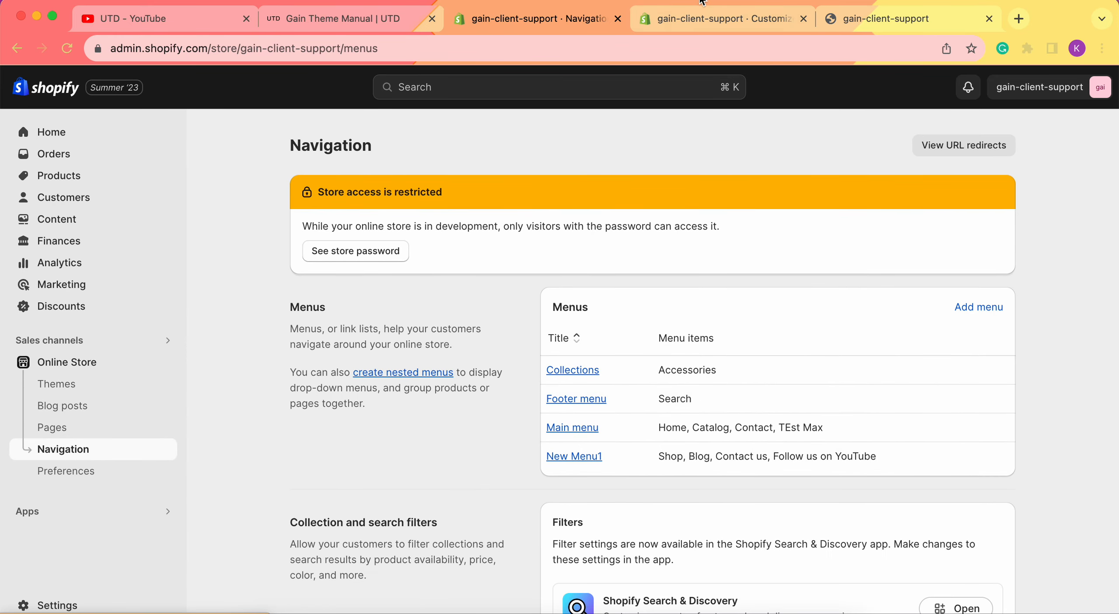
Step: Return to the theme editor, assign New Menu1 as the header's main menu and save the theme
click(707, 15)
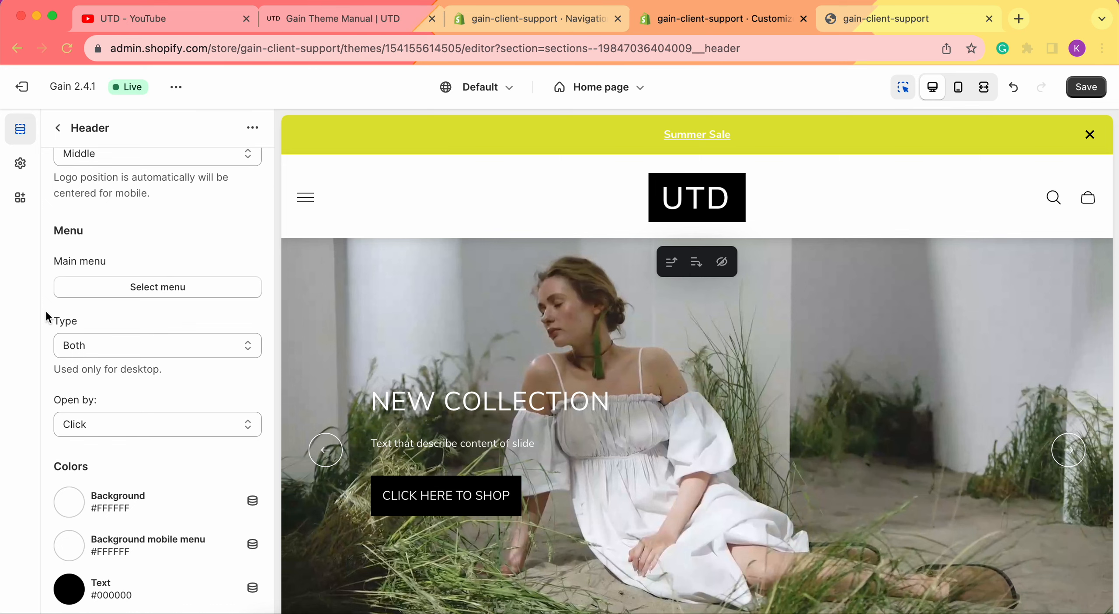
scroll(81, 256, down, 2)
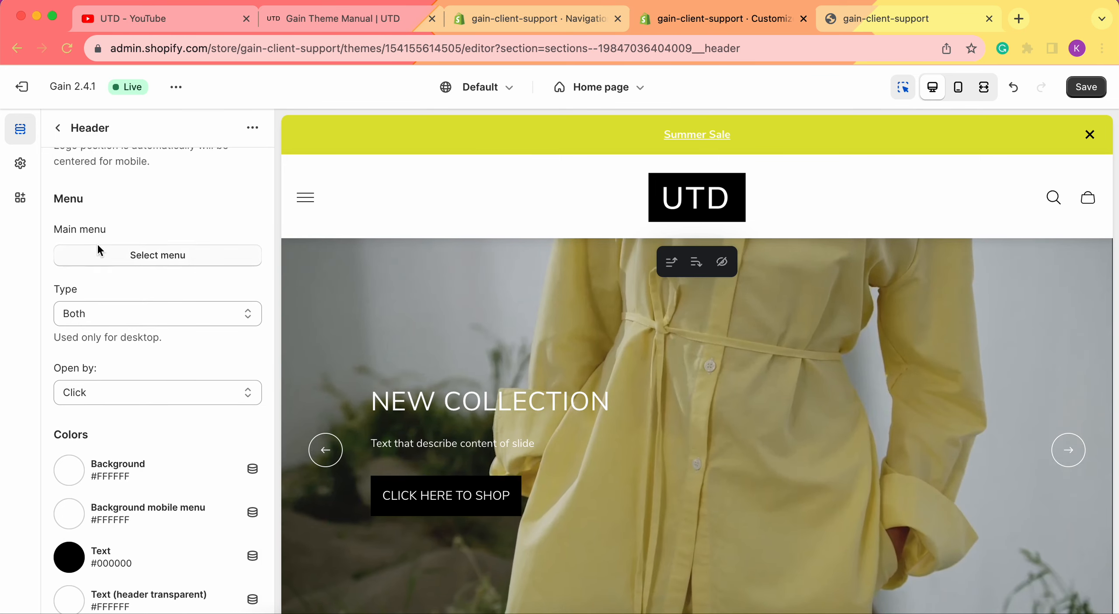
click(166, 257)
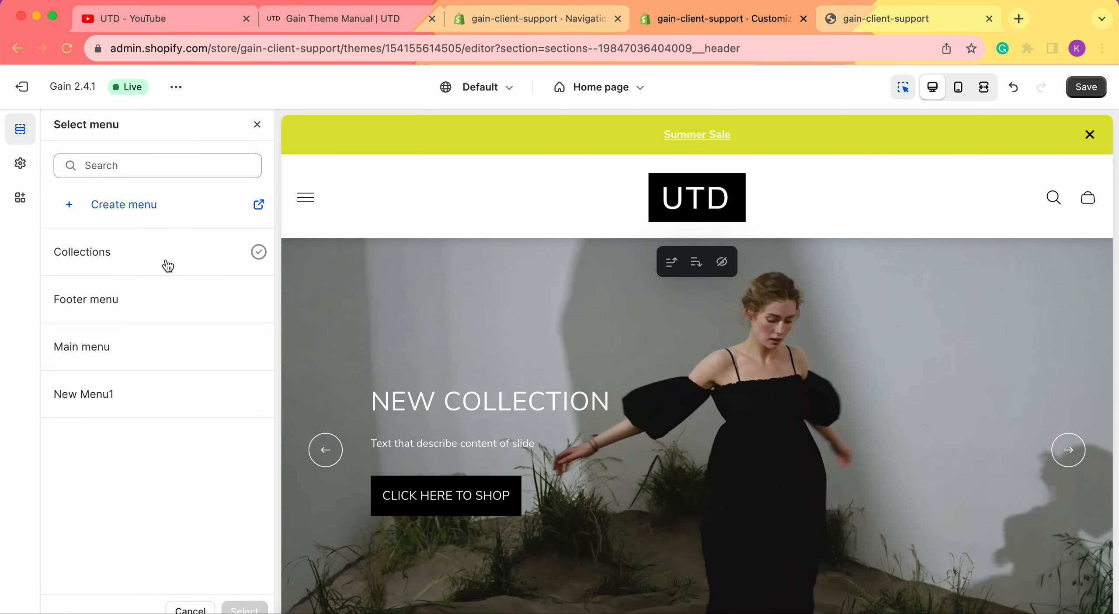
click(164, 400)
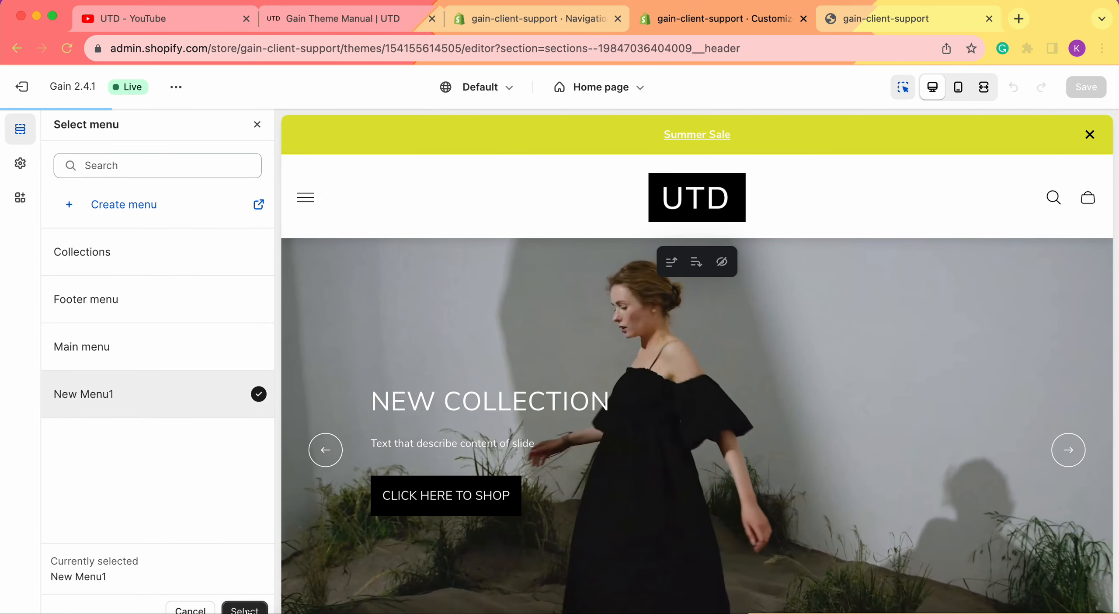
click(245, 609)
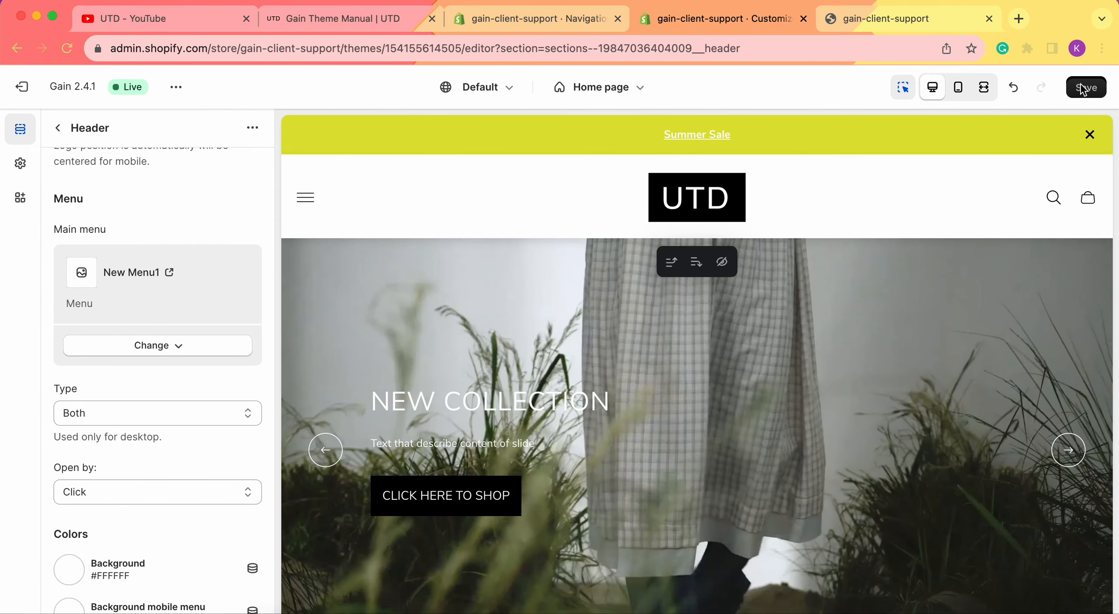
click(1081, 88)
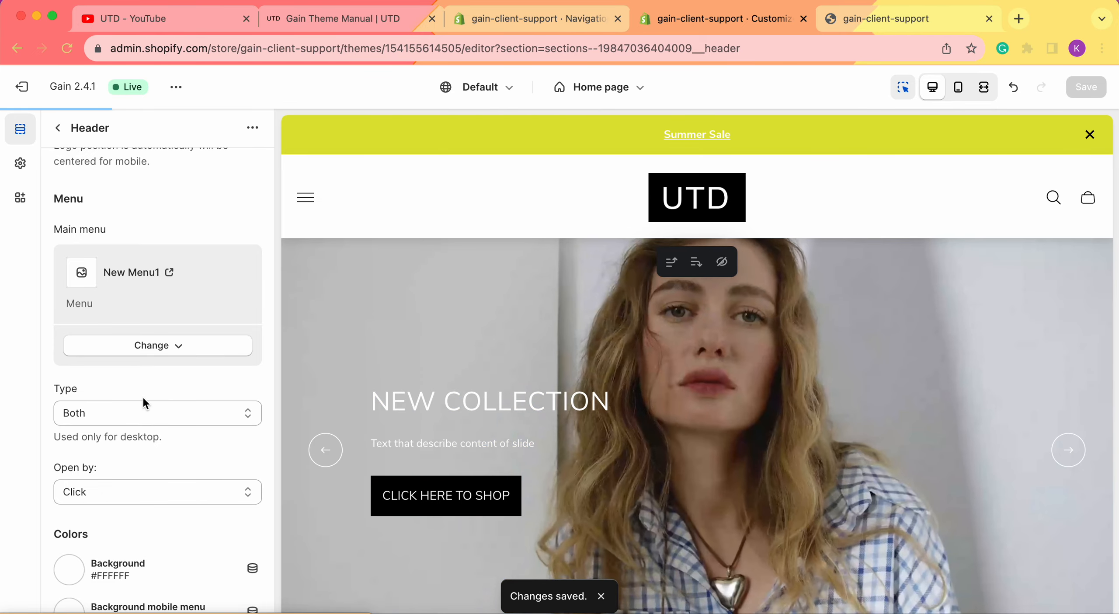
Step: Review the menu Type options, keep Both, and examine the expanded Shop menu on the live storefront
click(145, 406)
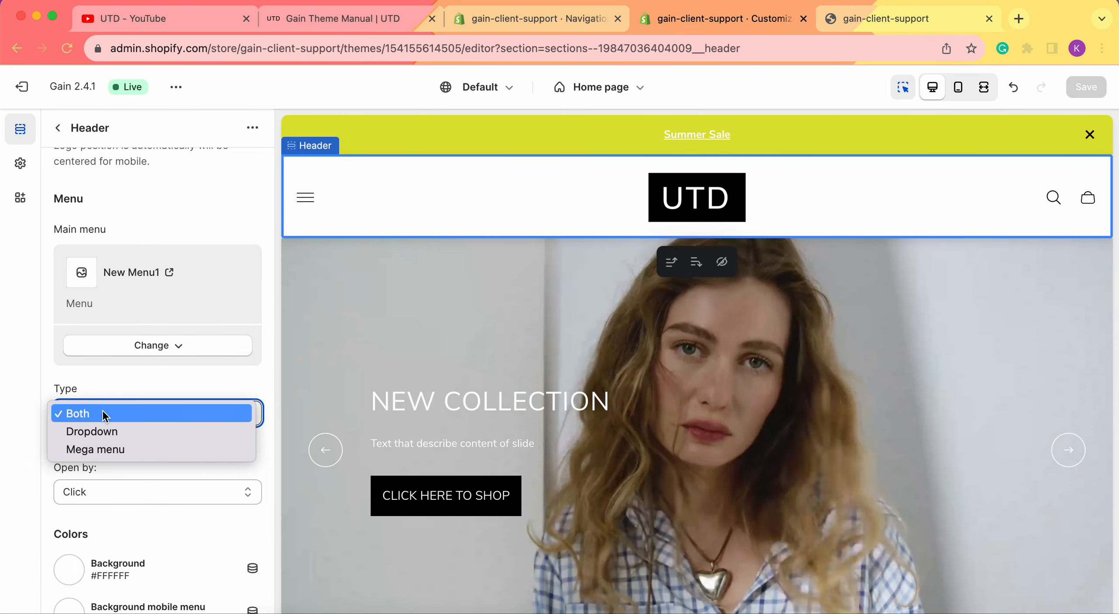
click(102, 414)
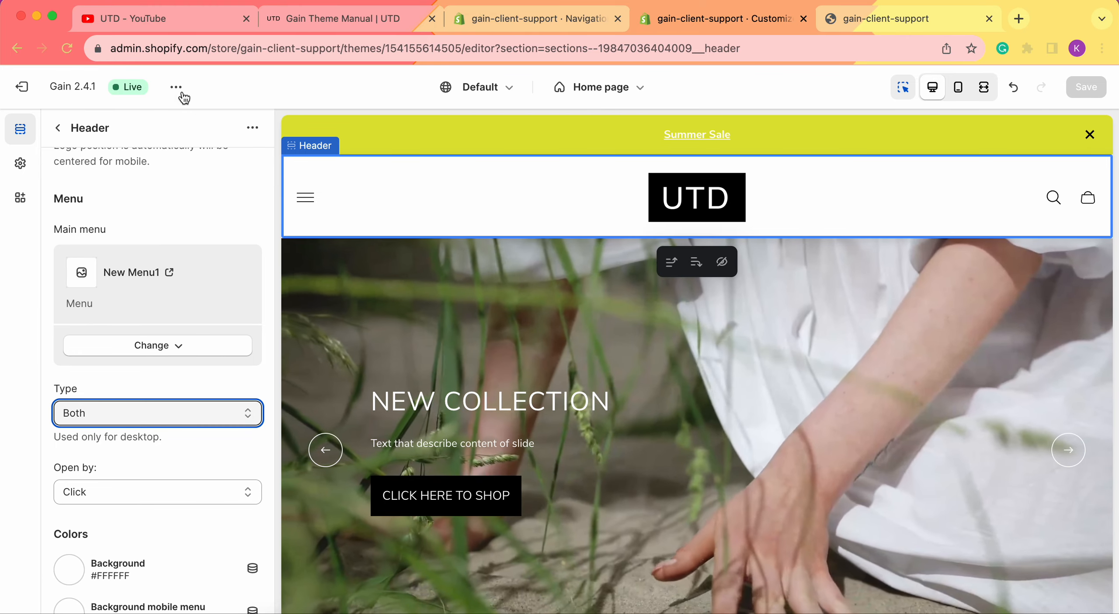
click(177, 87)
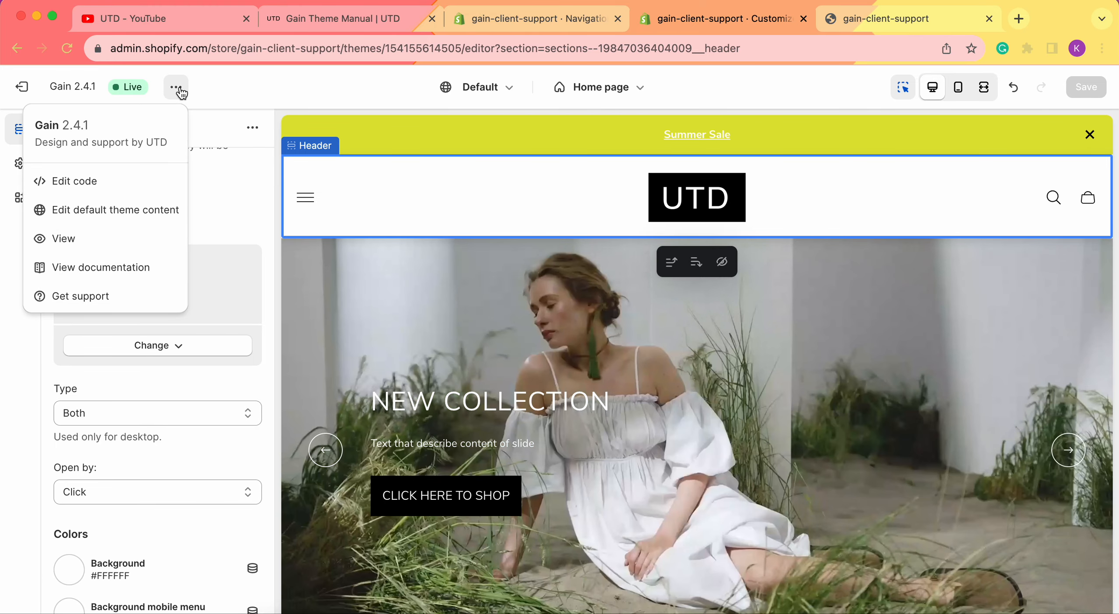
click(66, 240)
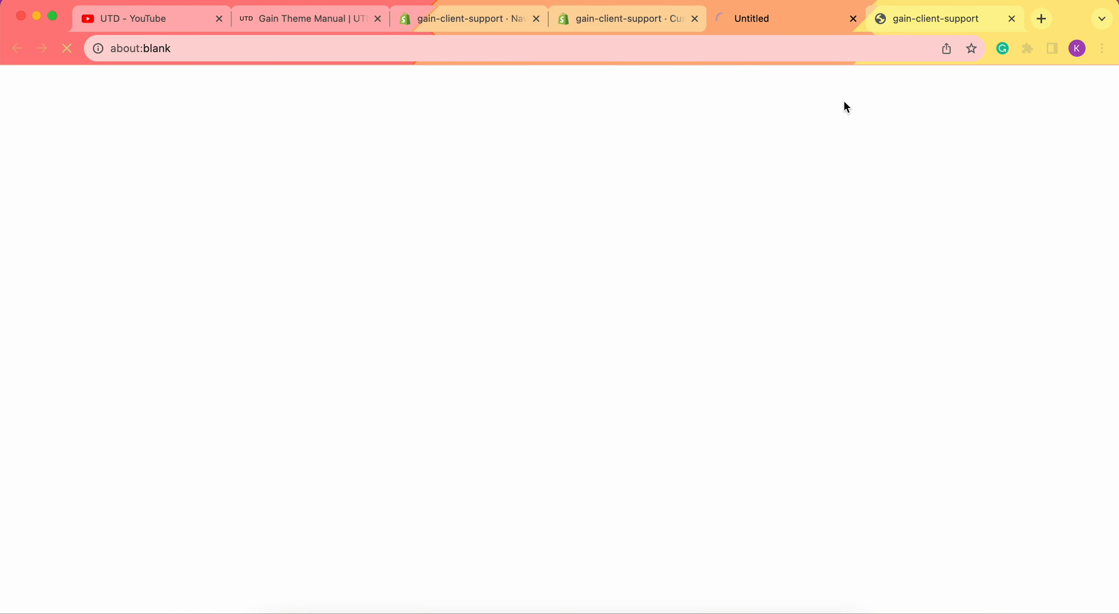
click(1012, 19)
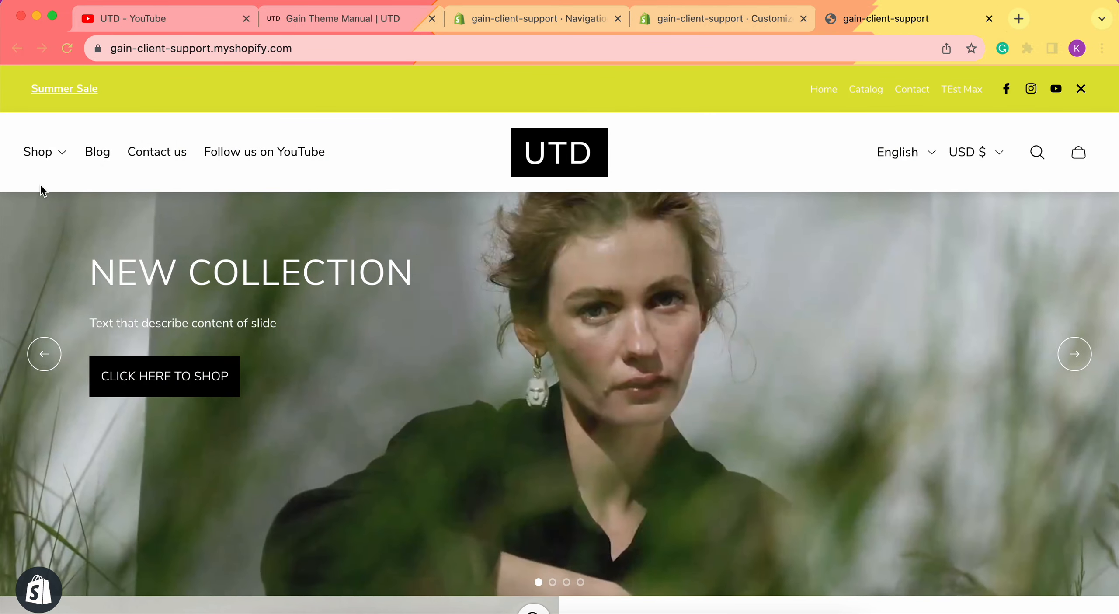
click(52, 155)
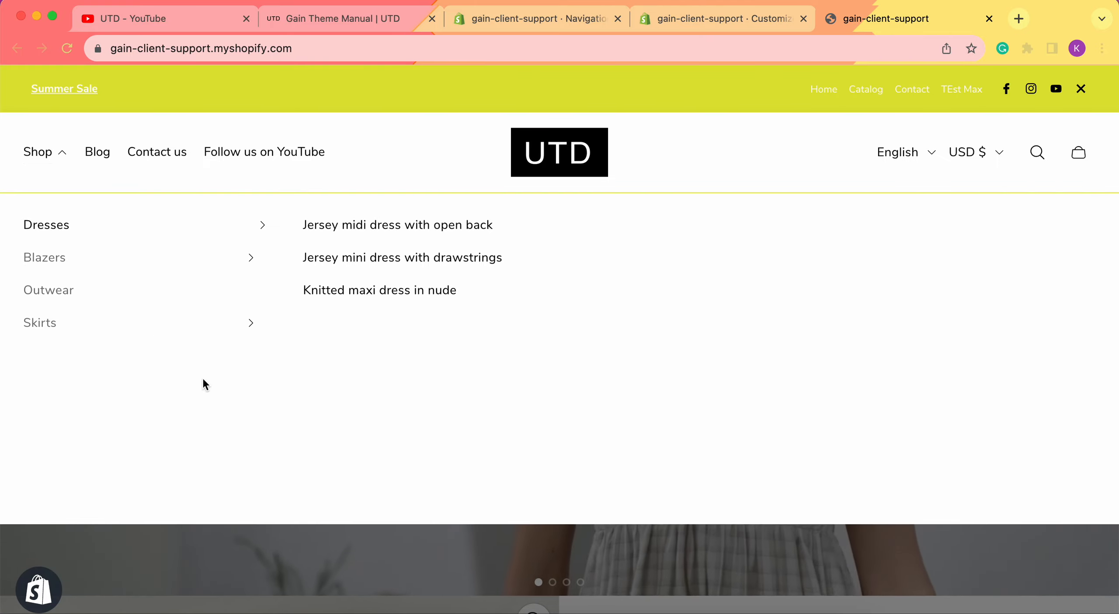
Step: Return to the theme editor, set the header menu's Type to Dropdown and save the theme
click(712, 22)
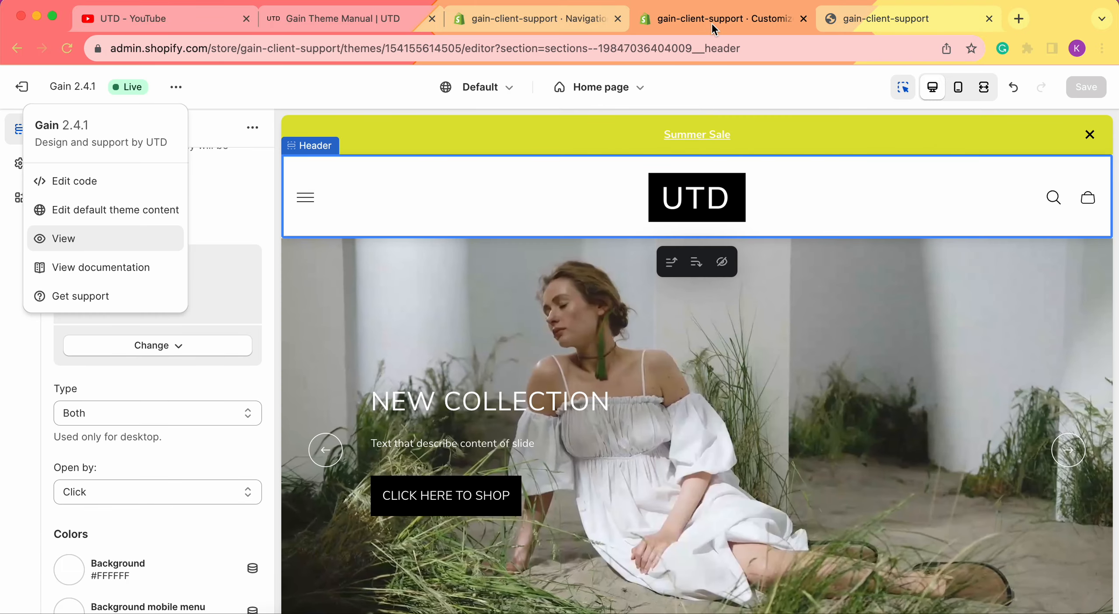
click(22, 392)
scroll(205, 381, down, 2)
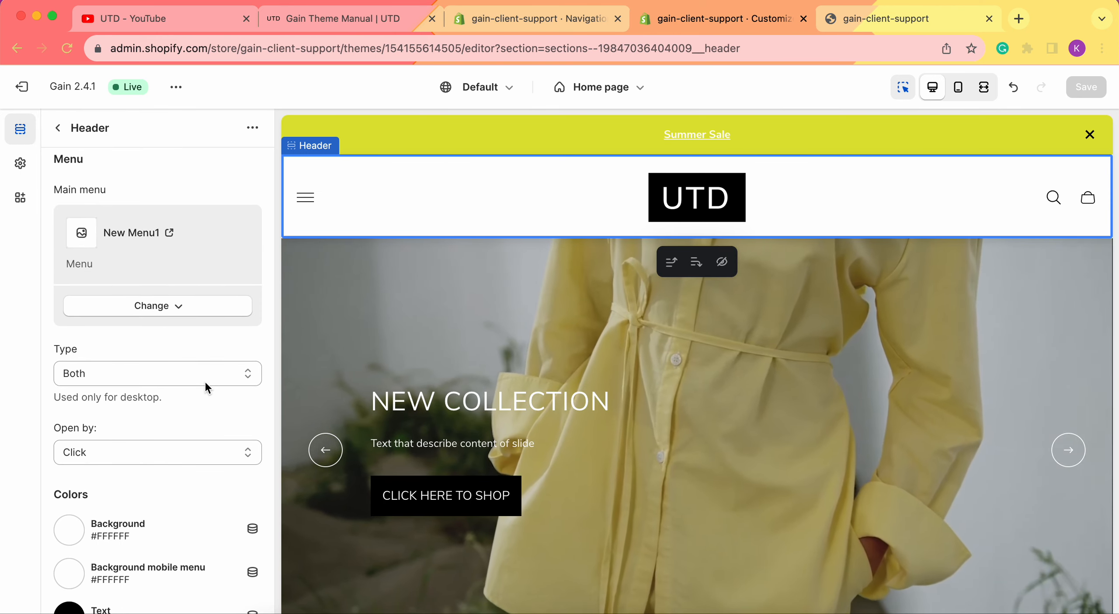
click(205, 380)
click(164, 391)
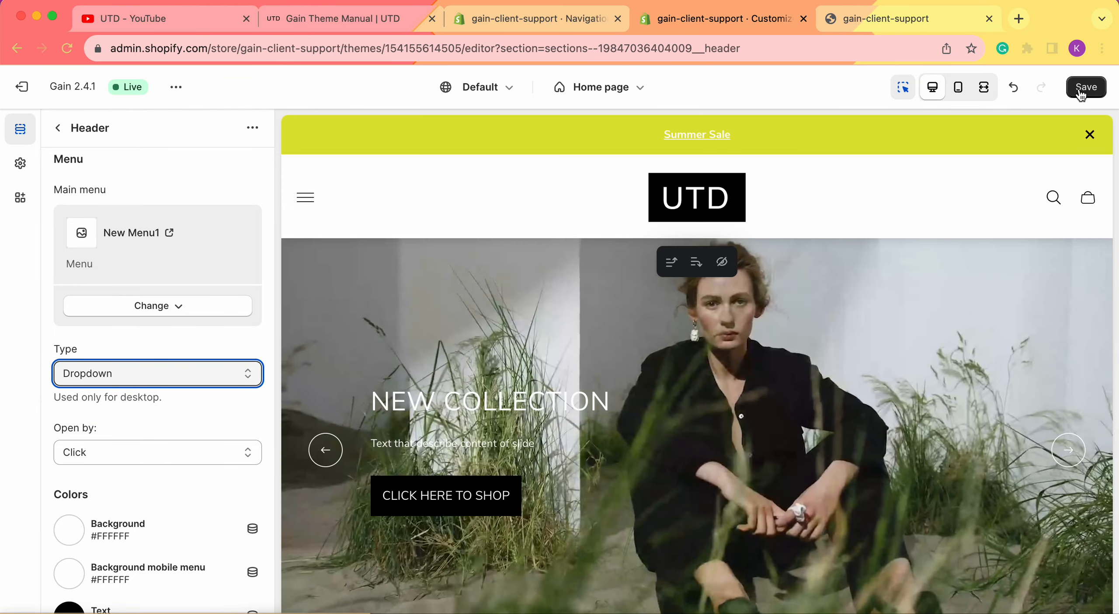
click(1083, 87)
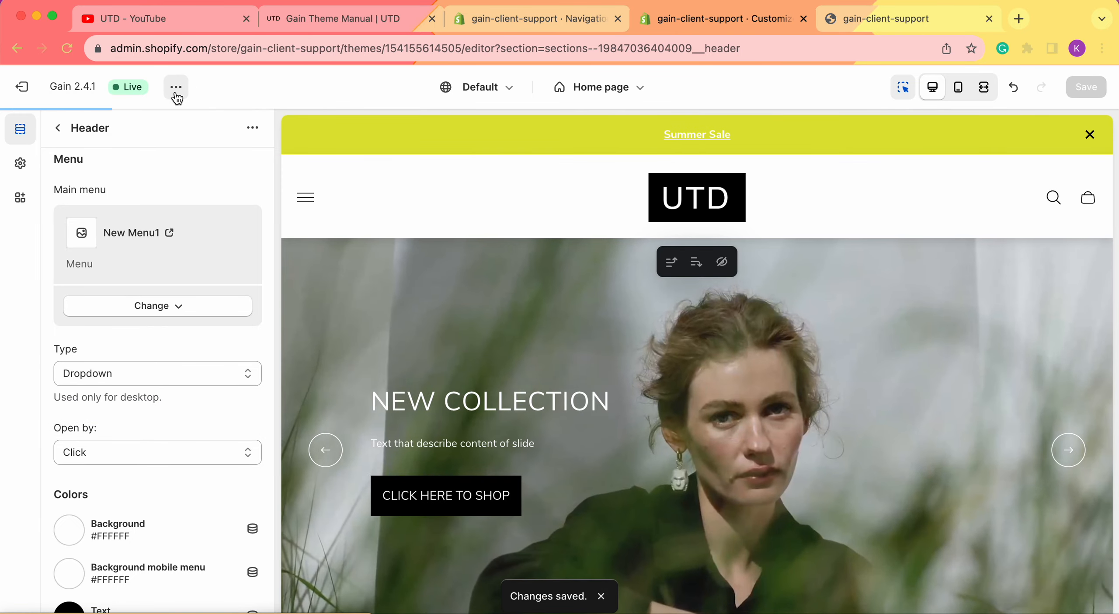
Step: Open the live storefront, try the Shop menu item and go back to the home page
click(176, 96)
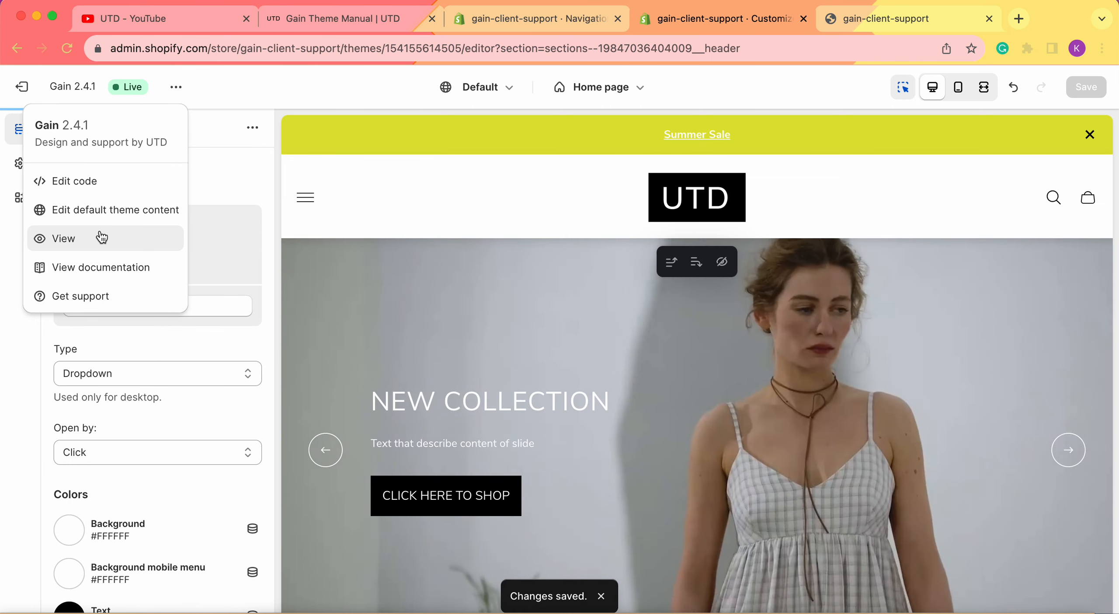
click(103, 237)
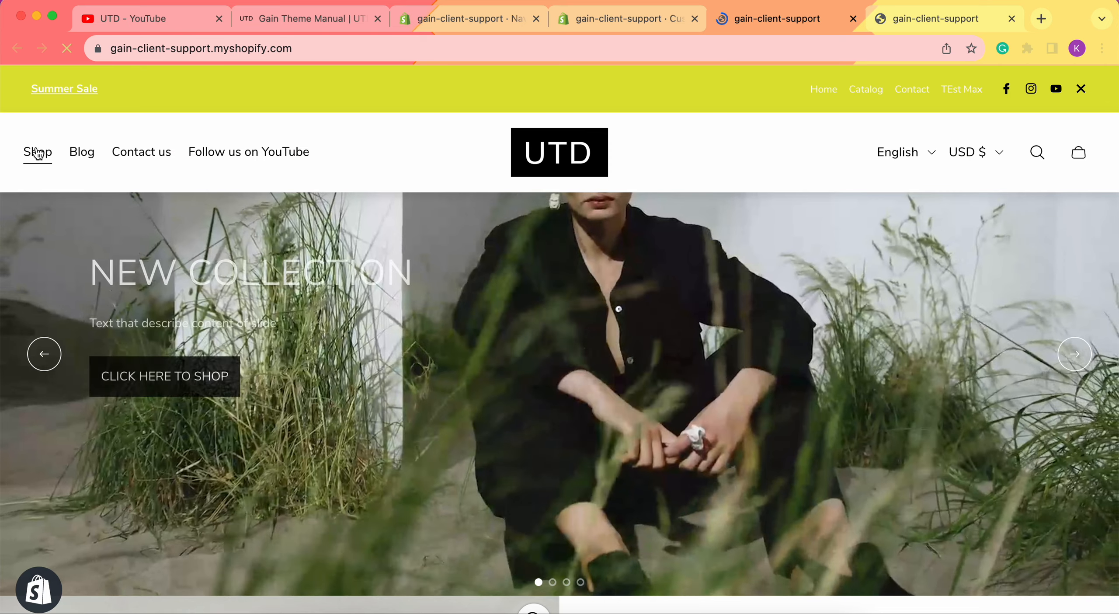
click(53, 161)
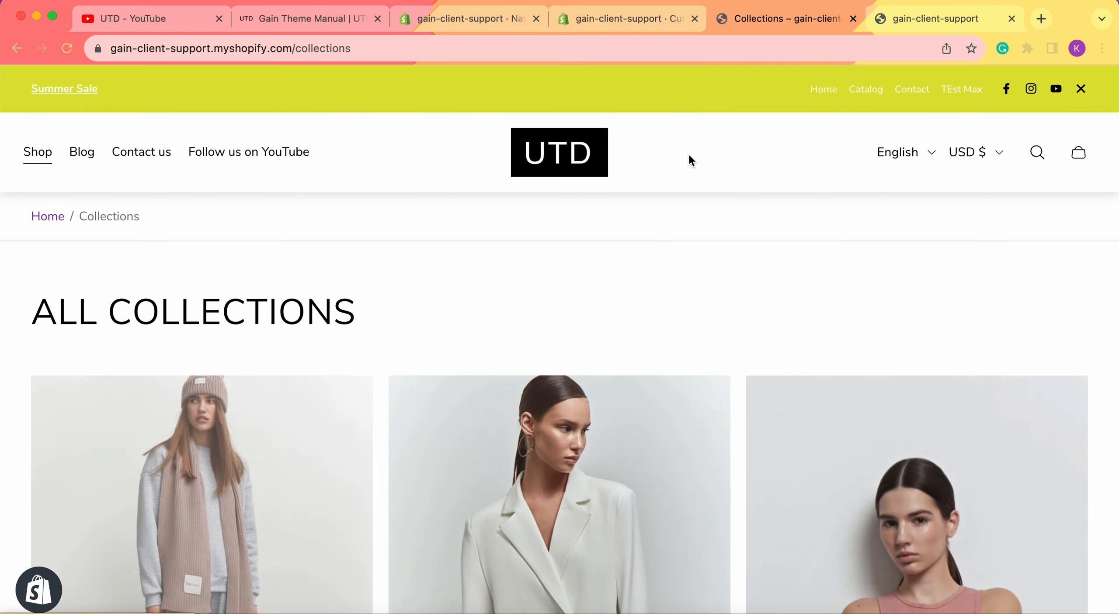
scroll(688, 152, left, 5)
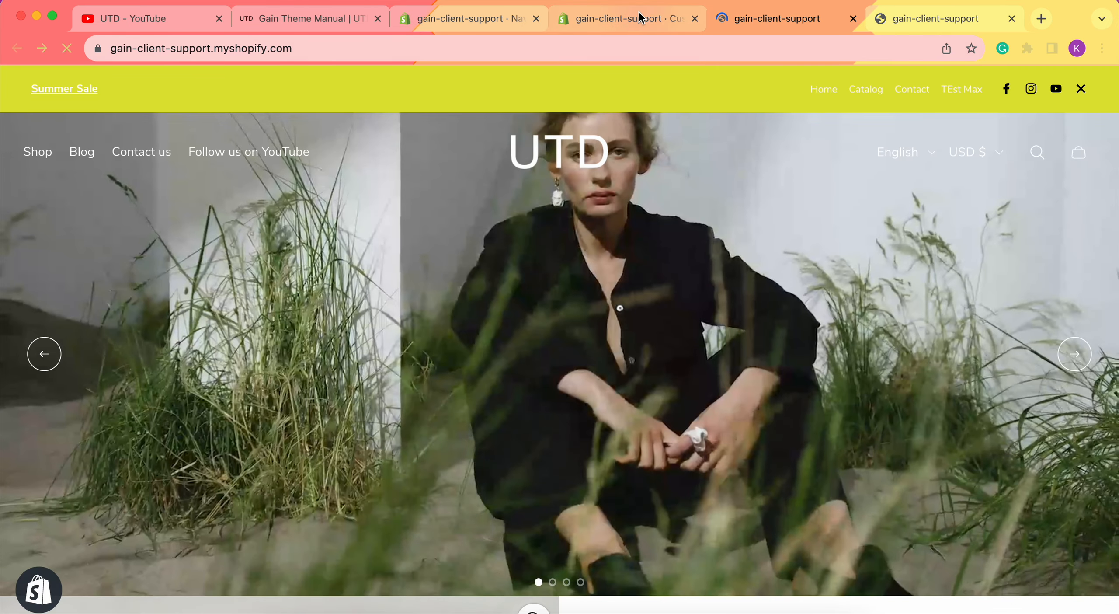
Step: Return to the theme editor, remove the Mega menu block from the Header section and save the theme
click(638, 14)
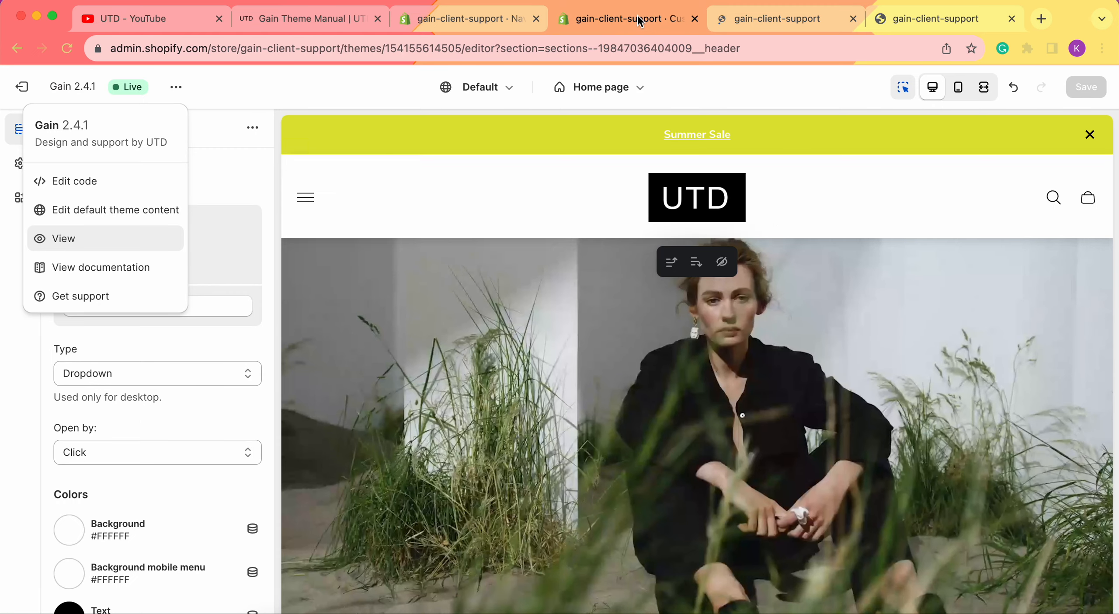
click(13, 372)
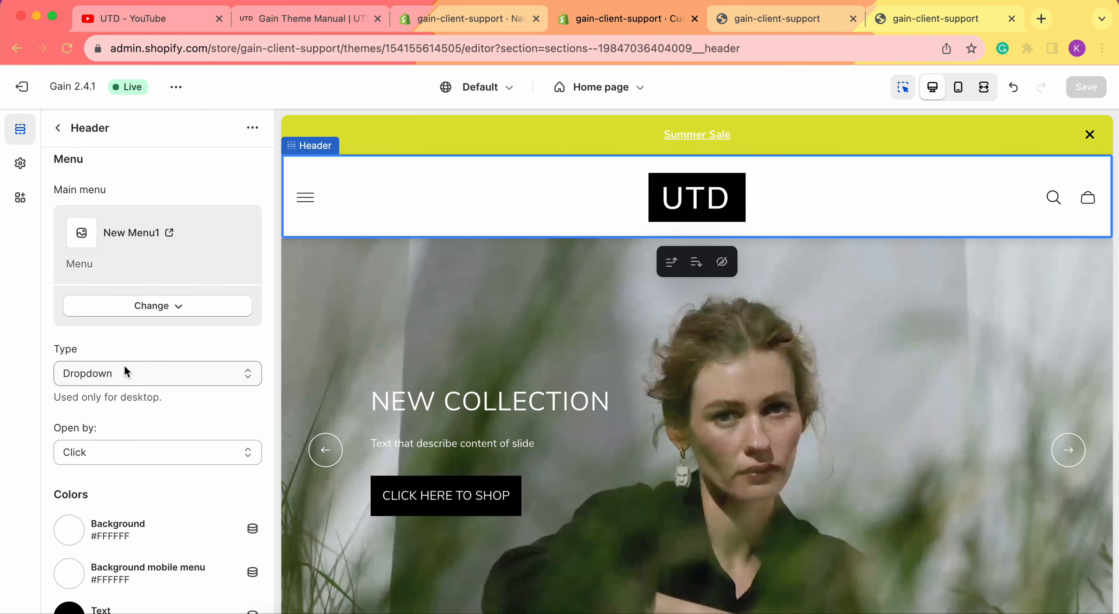
click(58, 128)
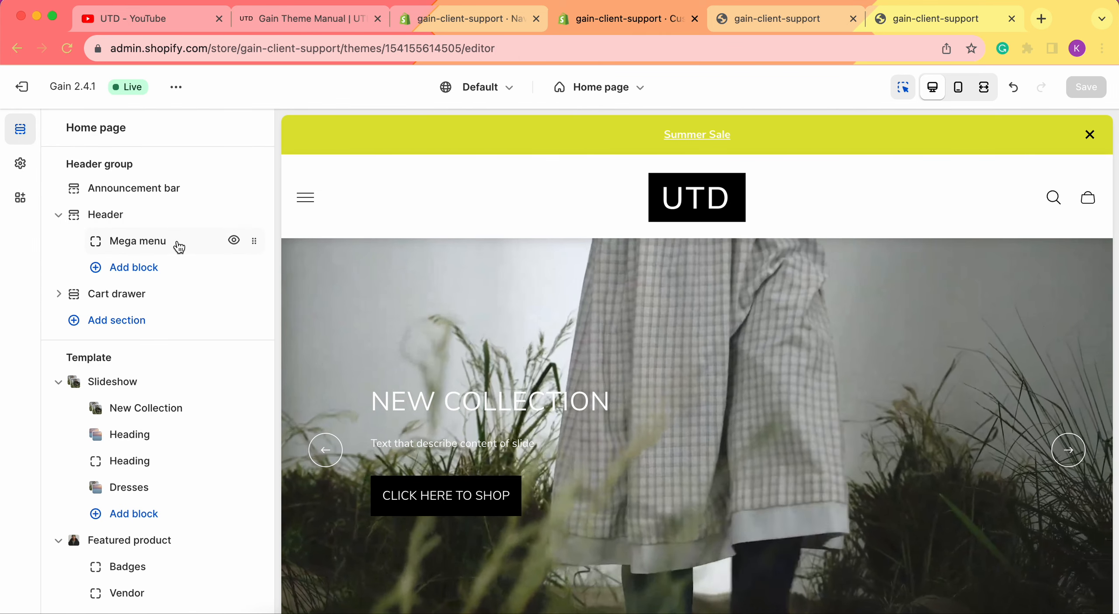
click(179, 247)
click(122, 606)
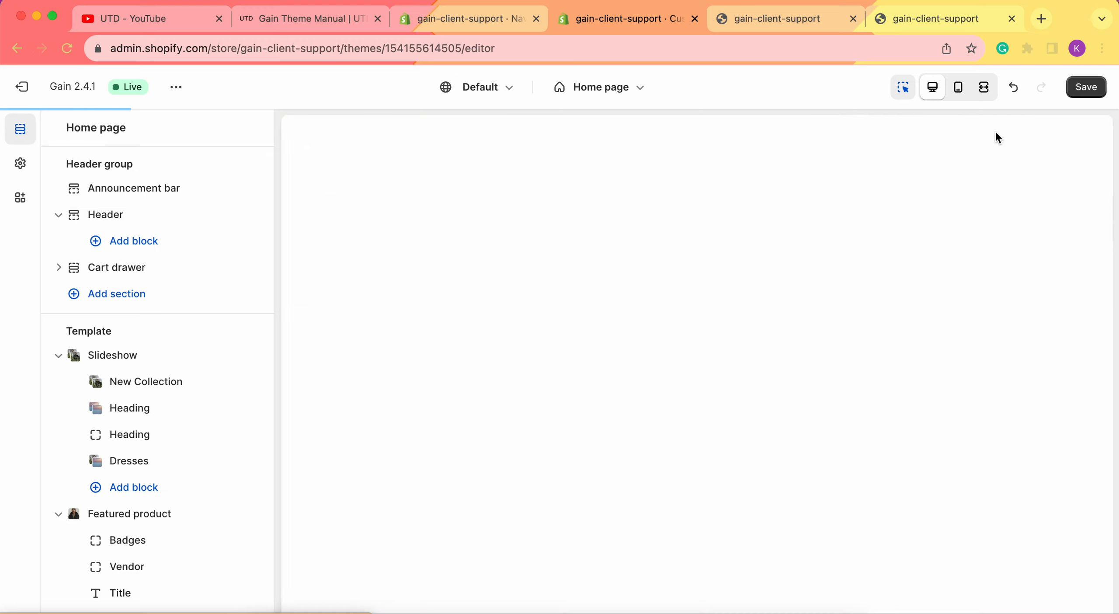
click(1089, 86)
Step: Open the live storefront, close the old storefront tabs and examine the Shop dropdown with its Dresses and Blazers submenus
click(173, 91)
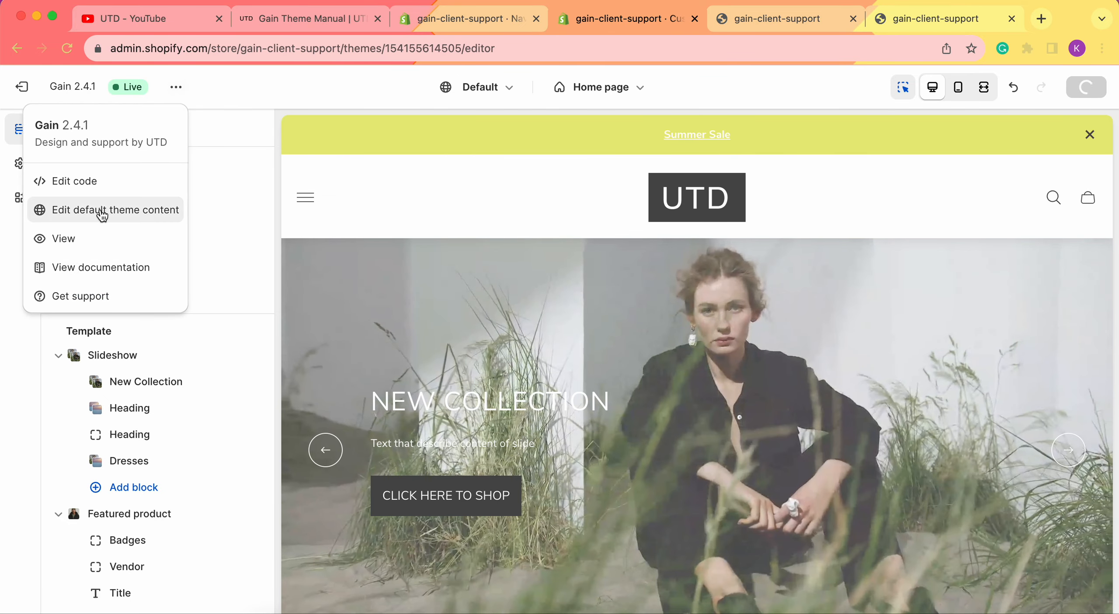
click(89, 241)
click(876, 18)
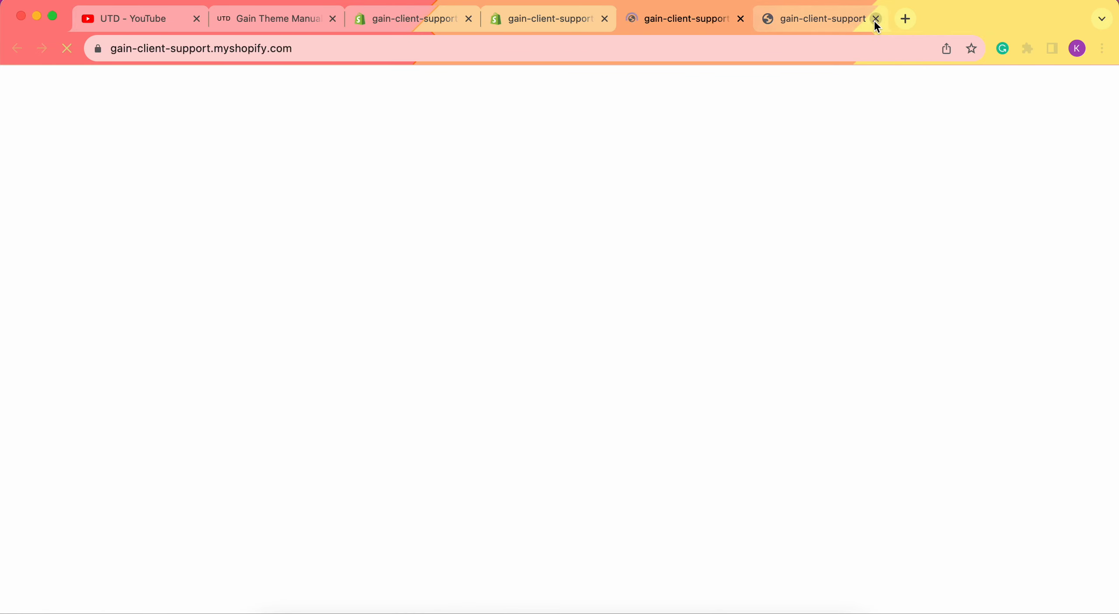
click(876, 19)
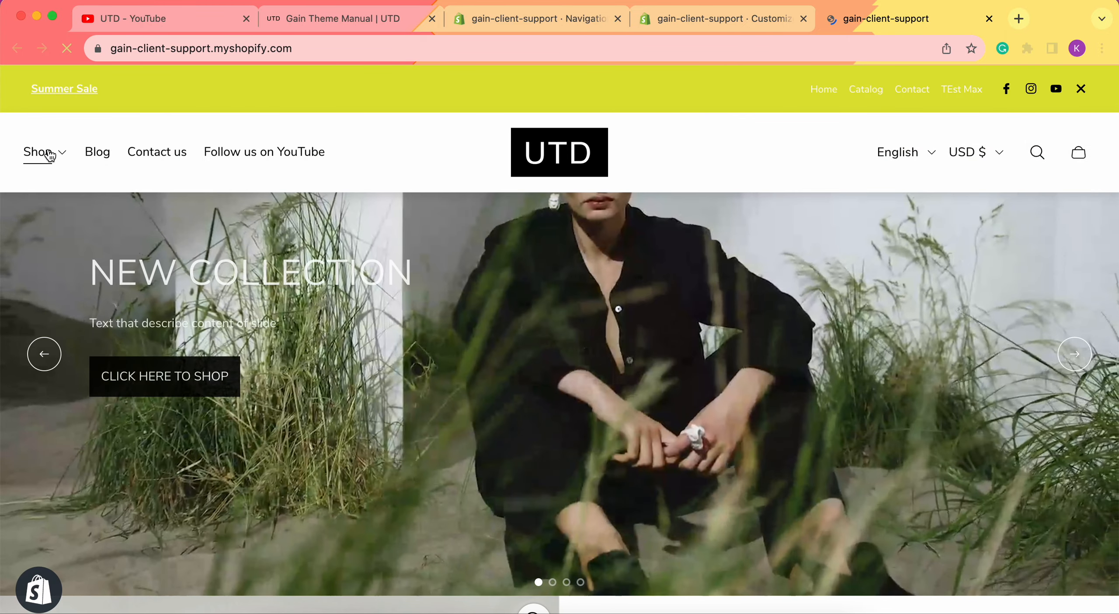
click(48, 153)
click(77, 197)
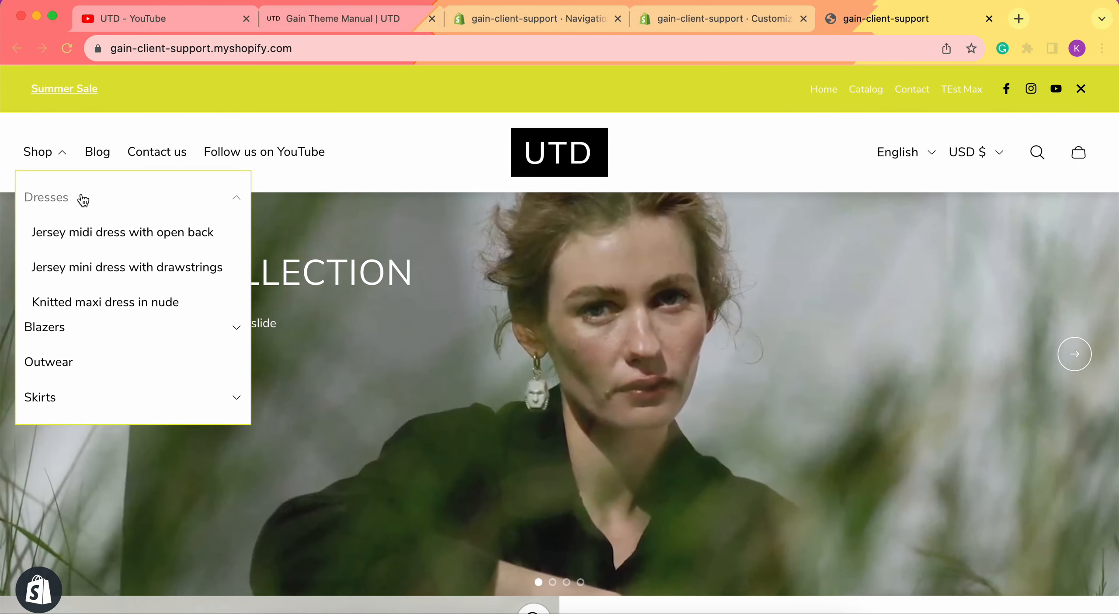
click(77, 198)
click(113, 240)
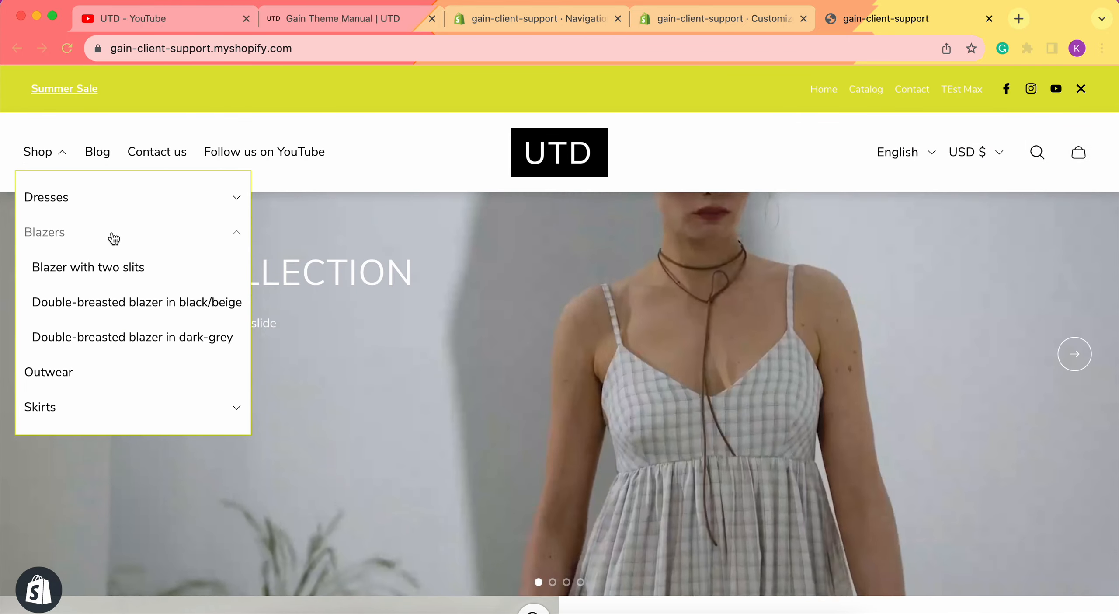
click(114, 239)
click(112, 307)
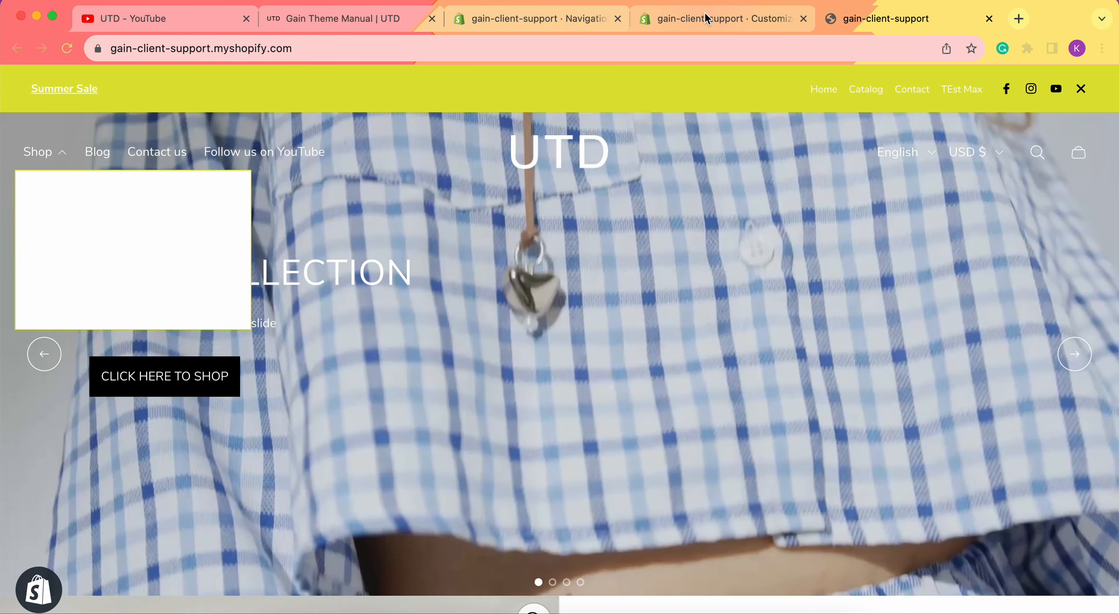
Step: Return to the theme editor, set the header menu's Type to Both and save the theme
click(705, 19)
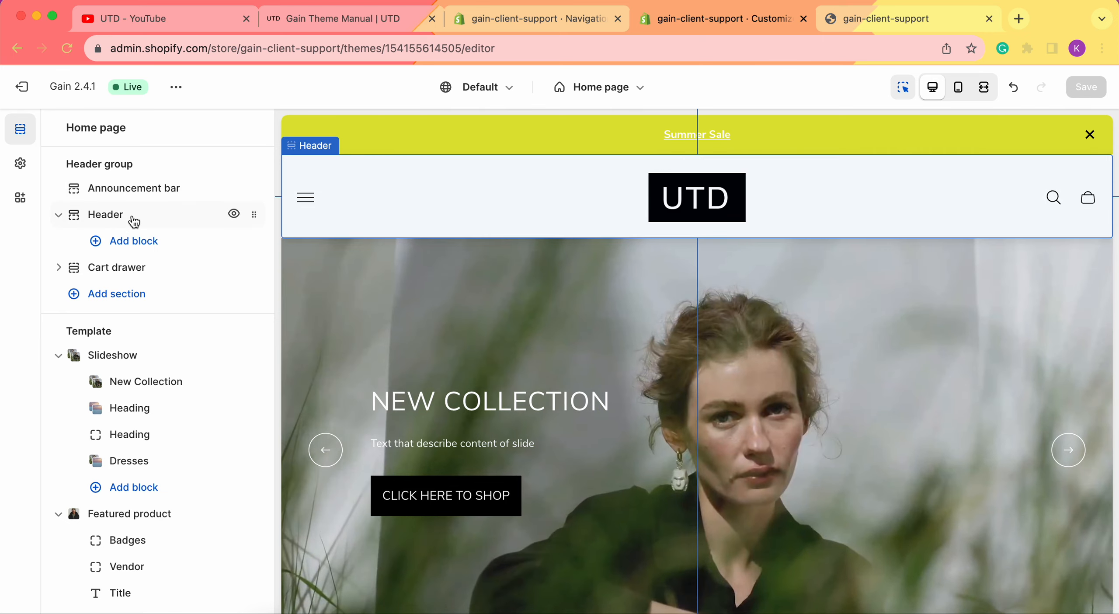
click(134, 219)
scroll(193, 362, down, 15)
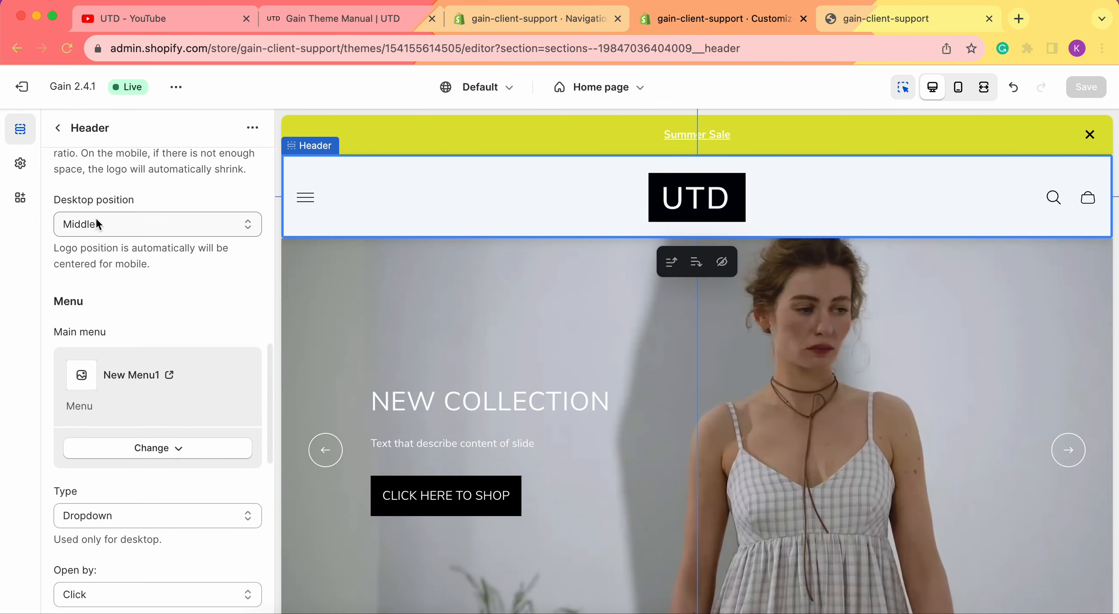
click(94, 217)
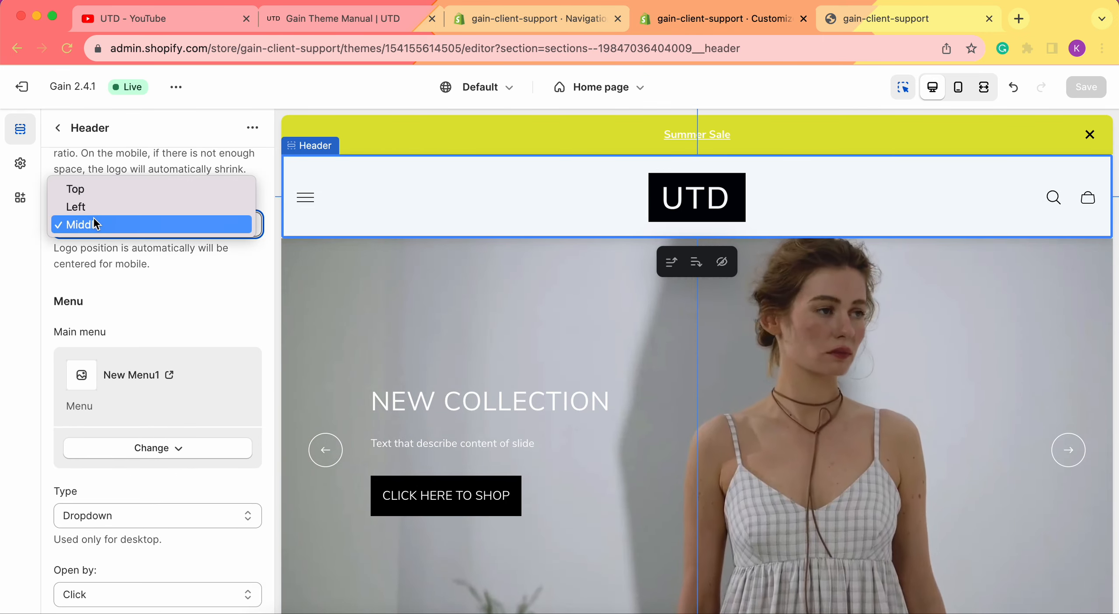
click(31, 297)
scroll(209, 330, down, 5)
click(130, 372)
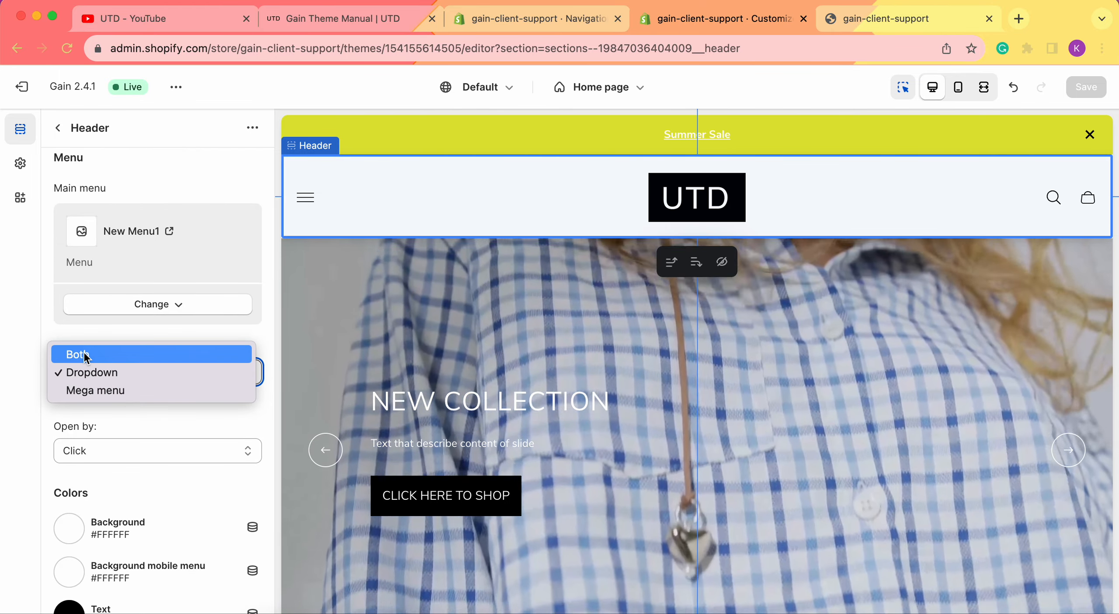
click(86, 356)
click(1097, 91)
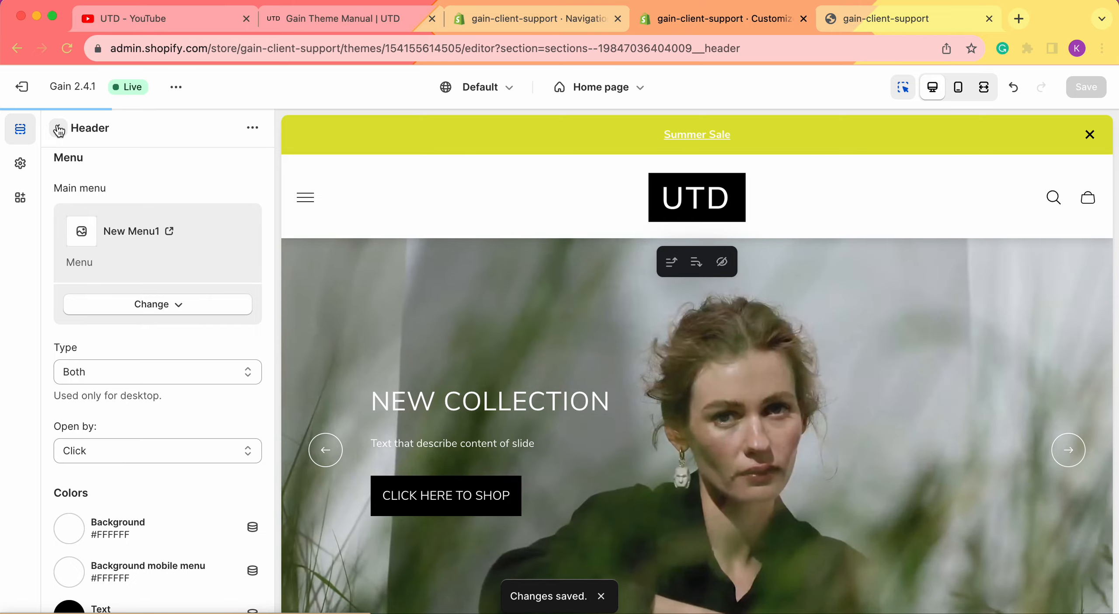
Step: Review the Header section's settings from General to Menu and inspect the menu Type options, keeping Both
click(58, 129)
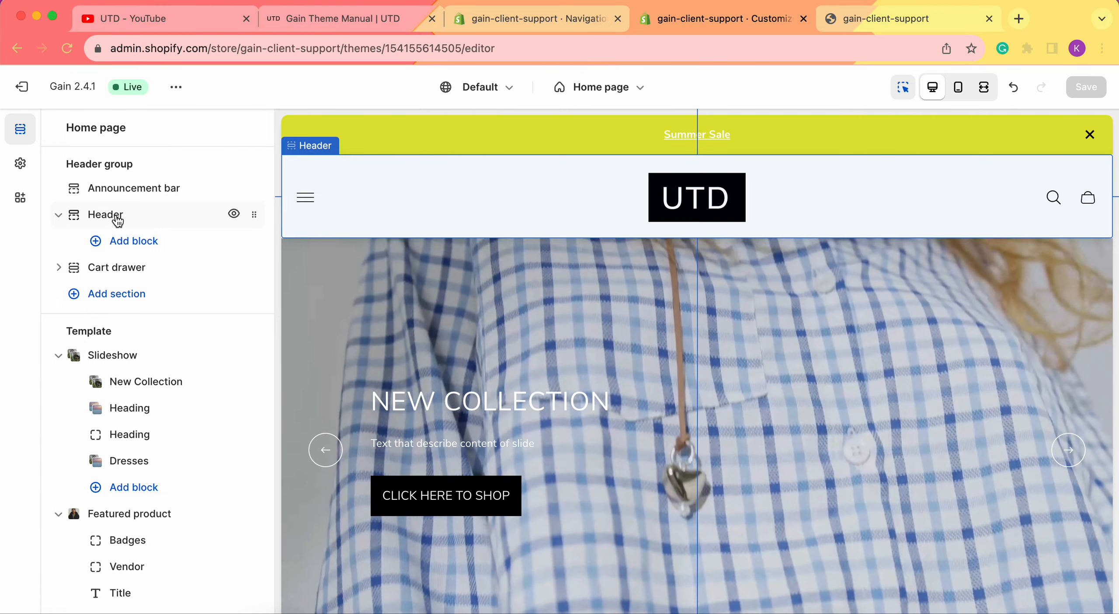
click(117, 217)
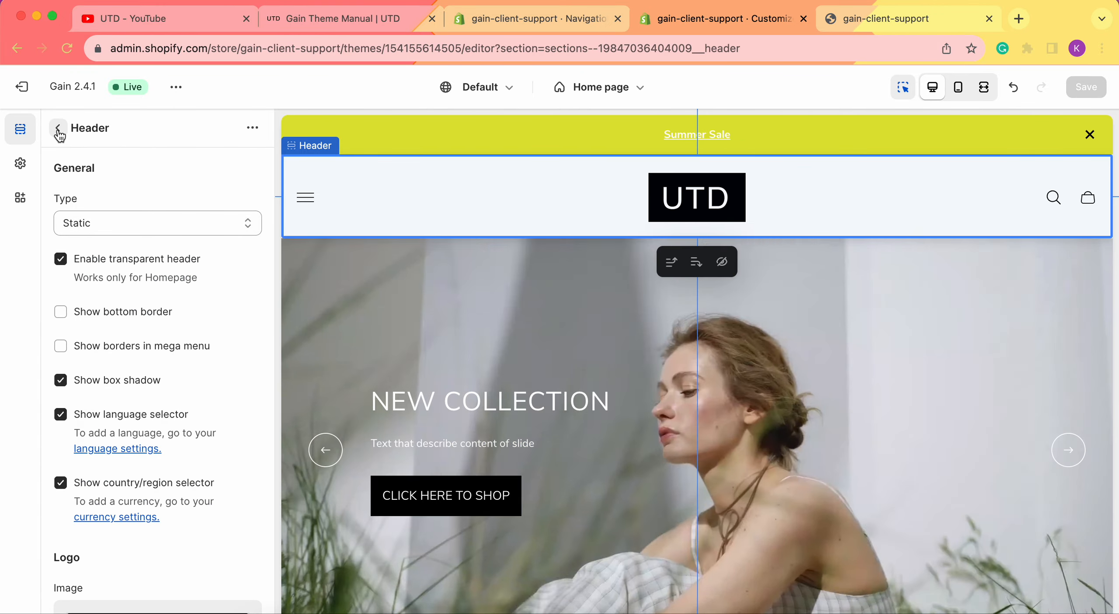
click(57, 128)
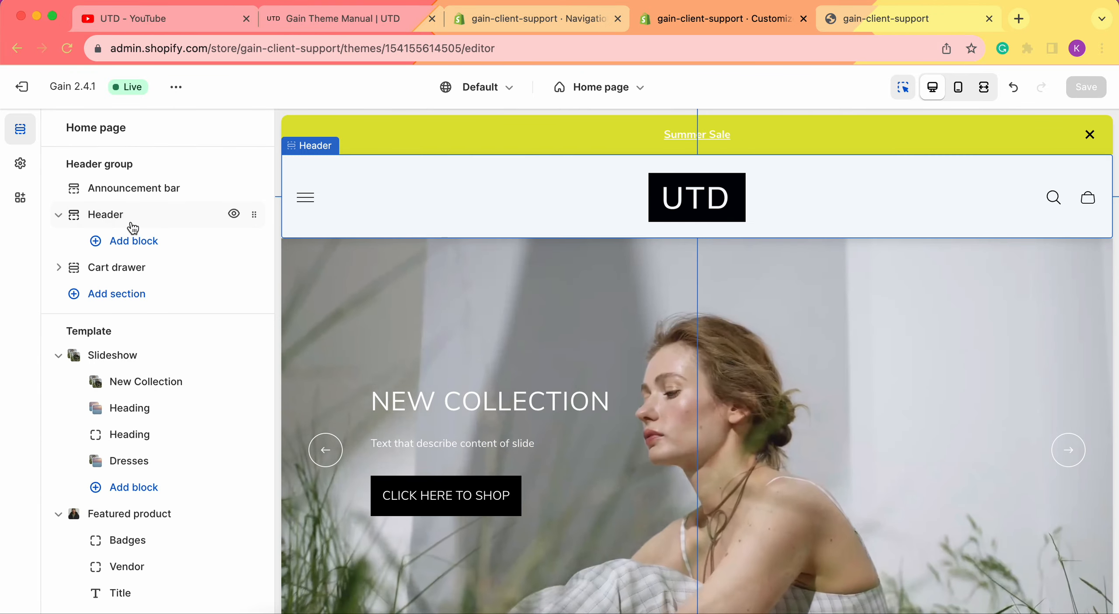
click(173, 244)
click(152, 215)
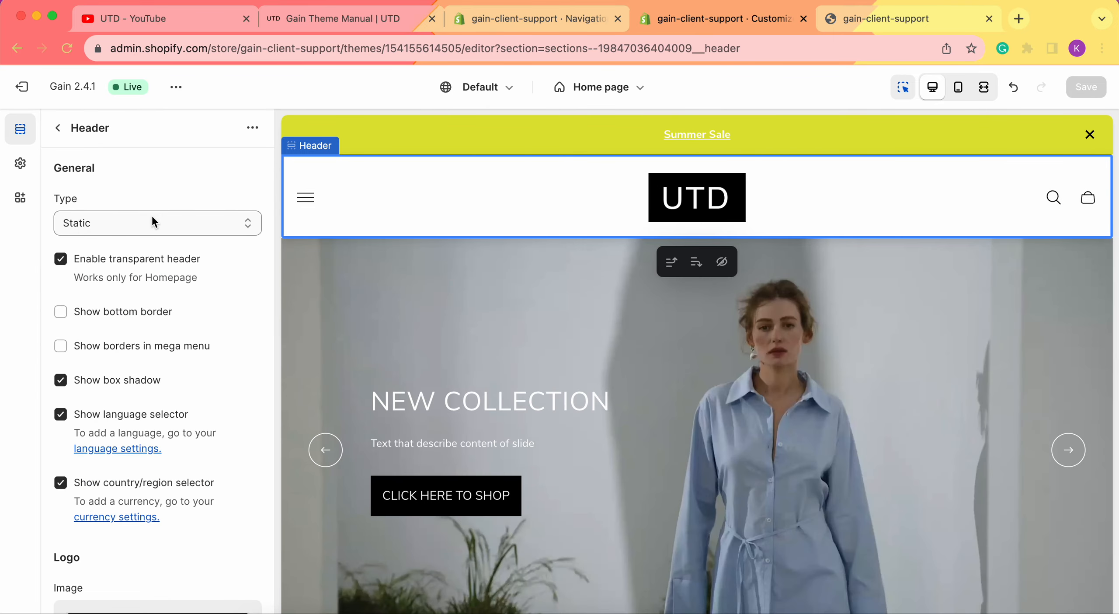
scroll(161, 288, down, 9)
scroll(163, 295, down, 2)
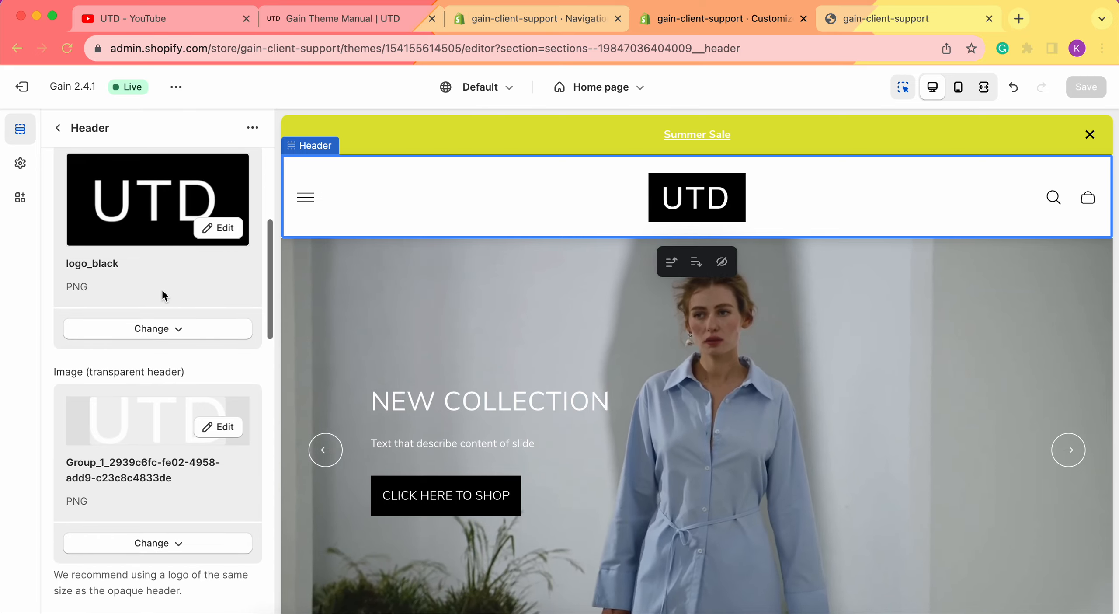
scroll(164, 295, down, 4)
scroll(161, 288, down, 10)
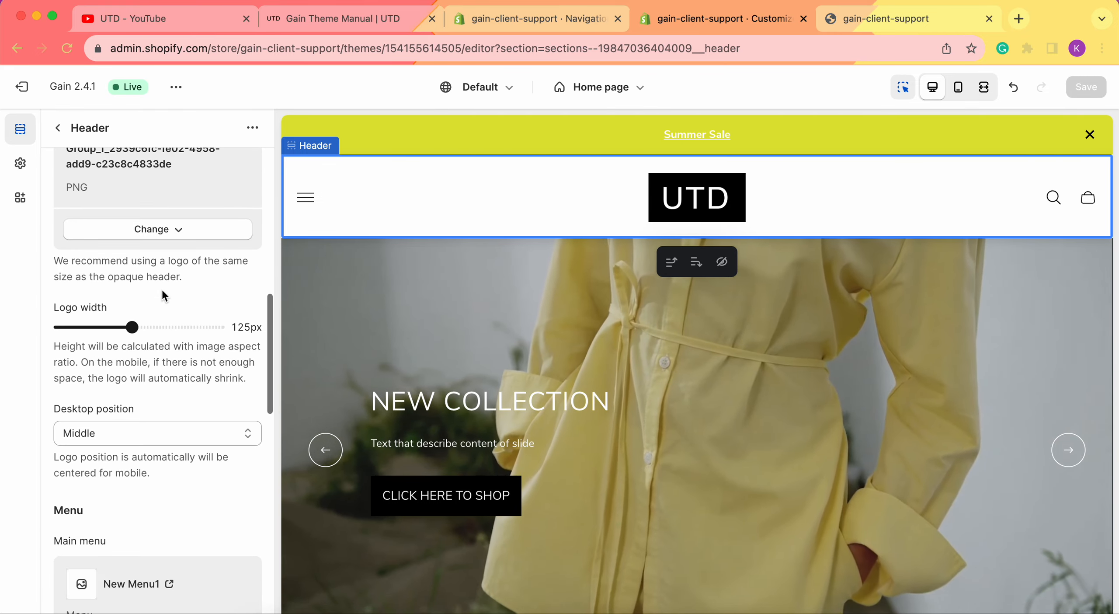
scroll(103, 356, down, 2)
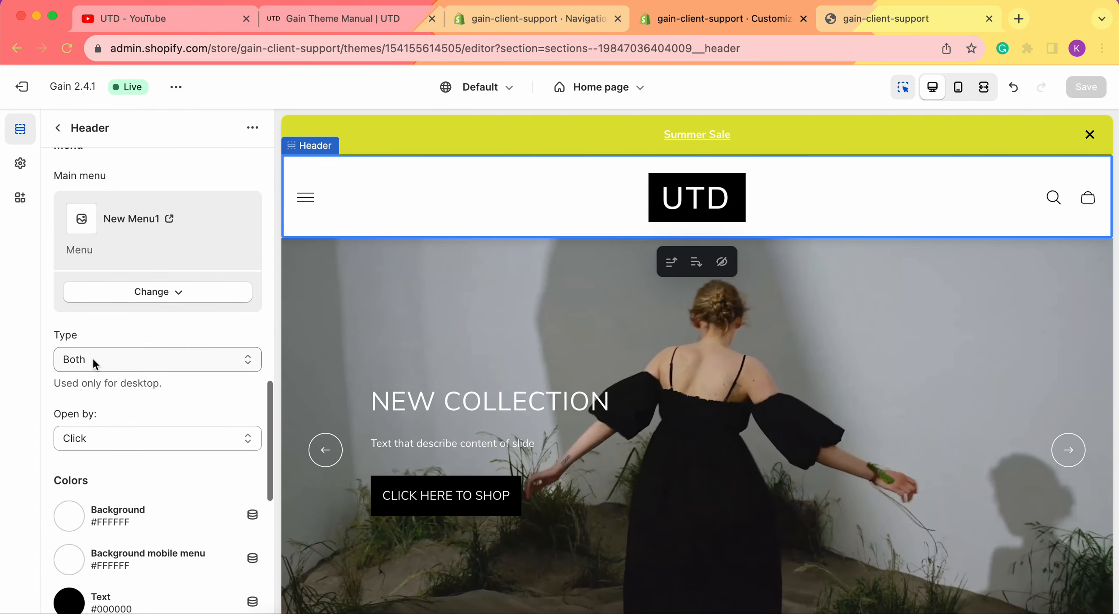
click(92, 358)
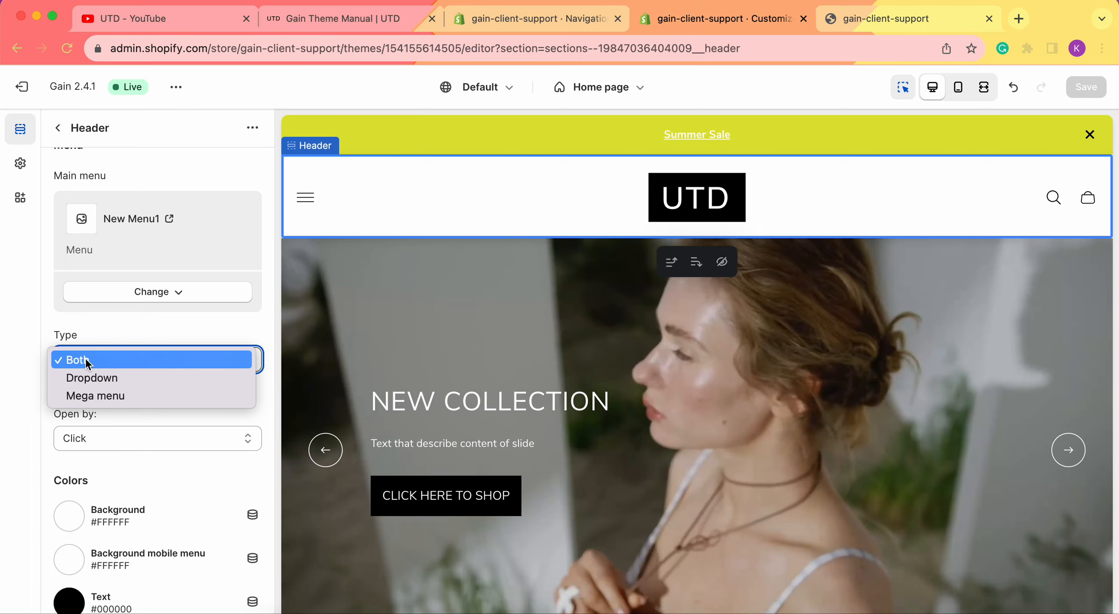
click(91, 360)
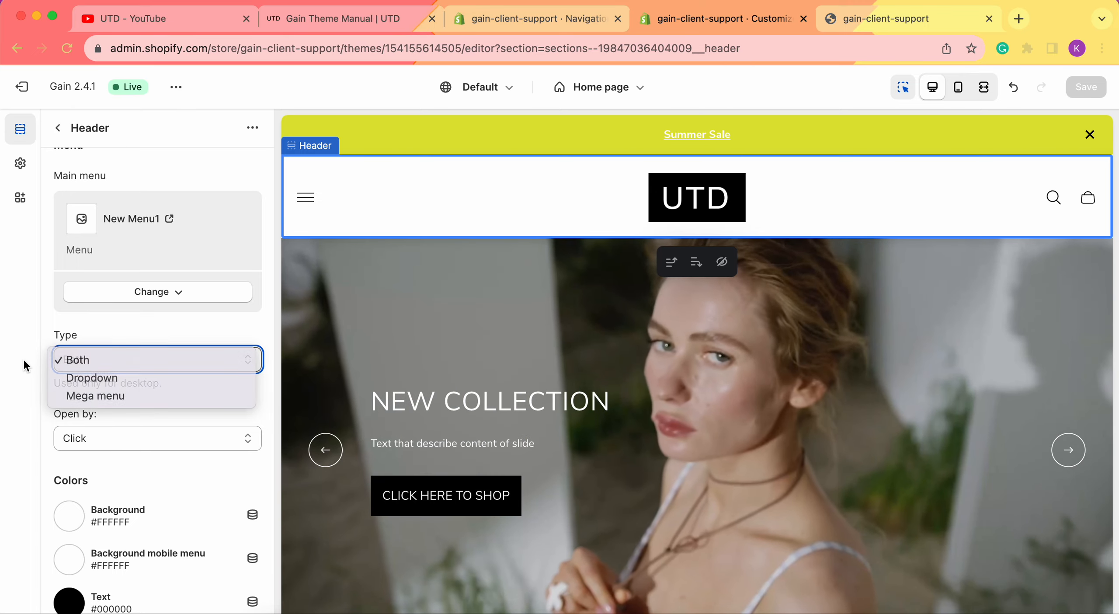
Step: Close the live storefront tab and review the header menu's Open by options, keeping Click
click(942, 22)
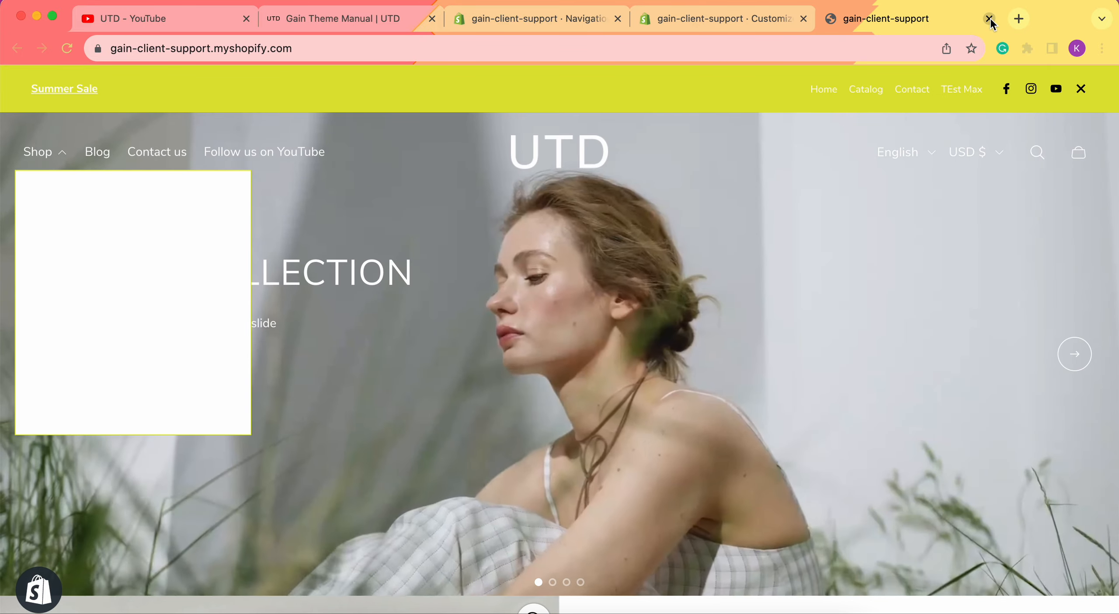
click(989, 18)
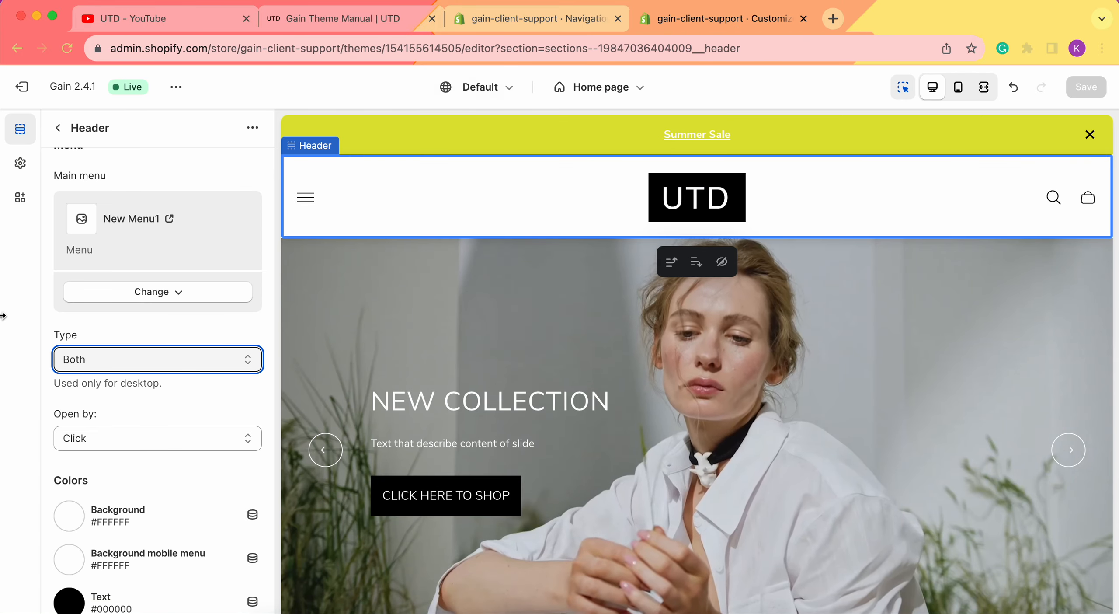
scroll(169, 344, down, 3)
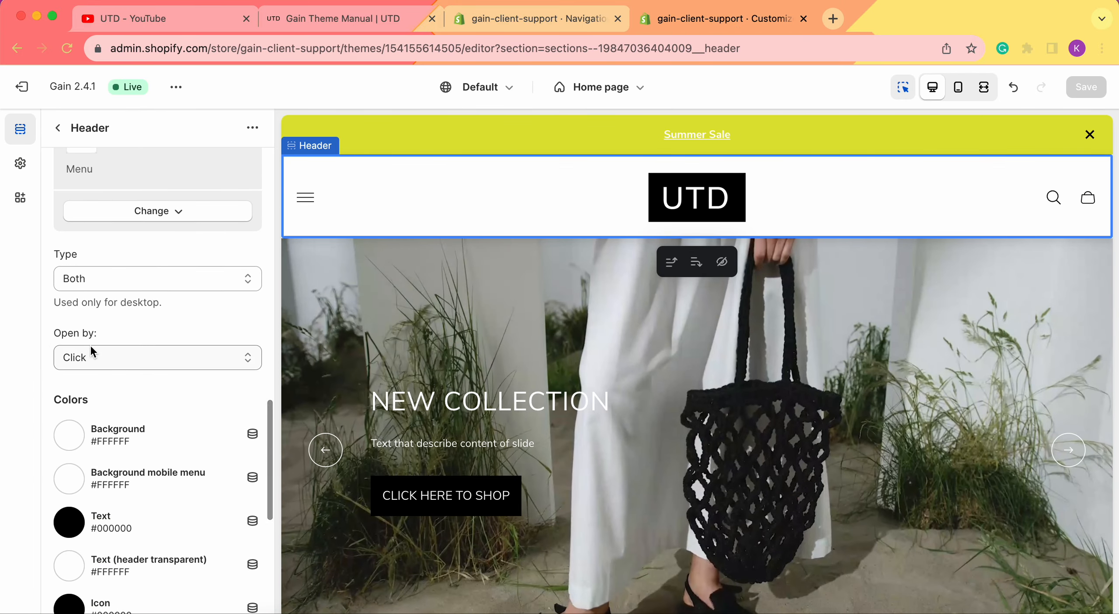
click(110, 352)
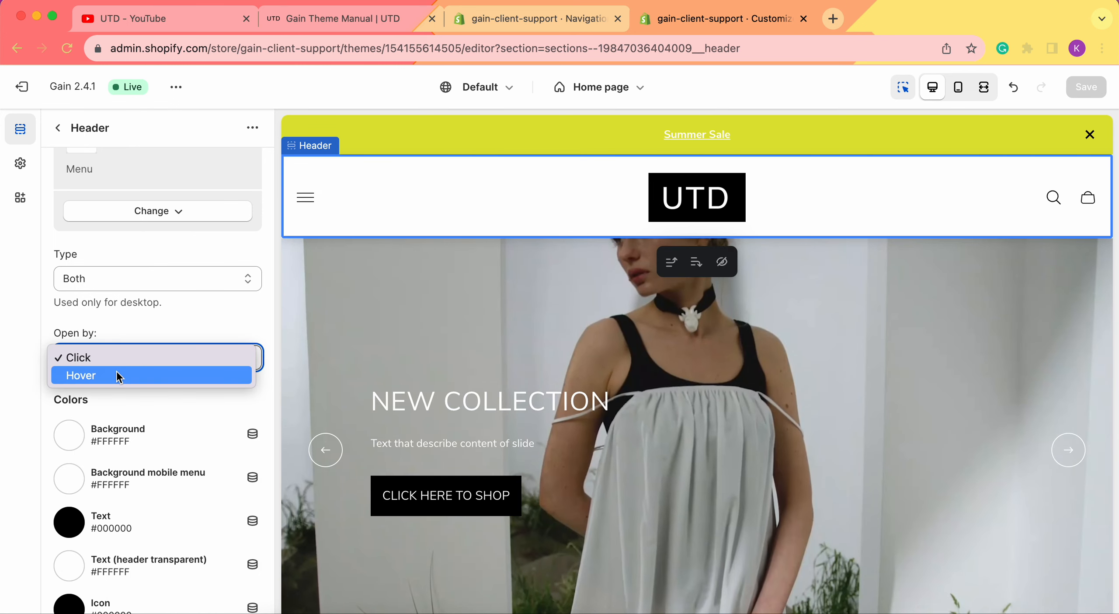
click(70, 358)
Step: Open the live storefront and test expanding and collapsing the Shop menu and its Dresses submenu
click(176, 88)
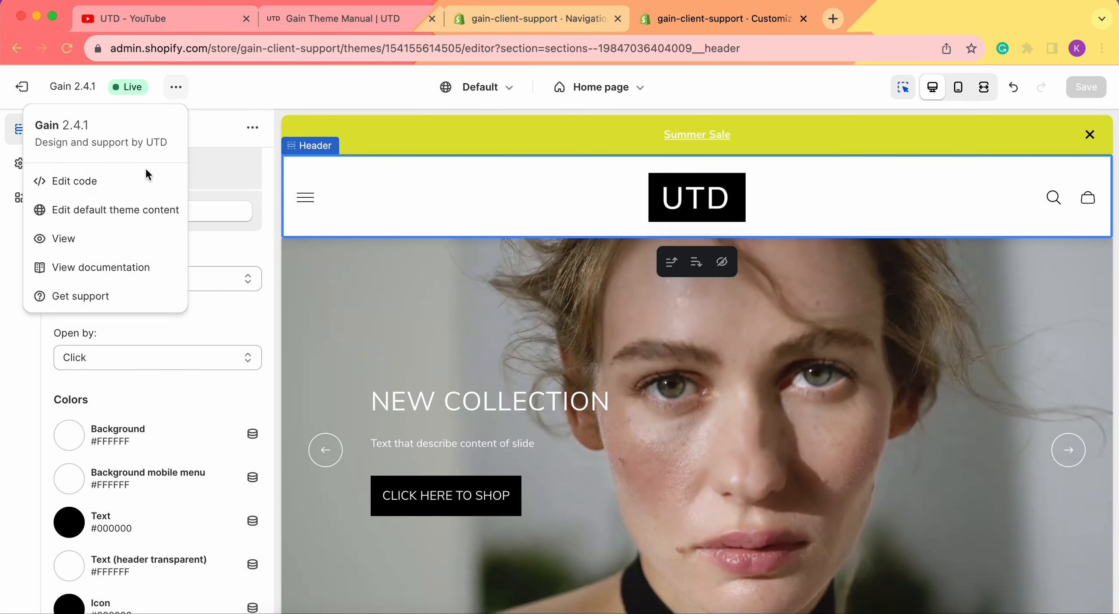
click(110, 243)
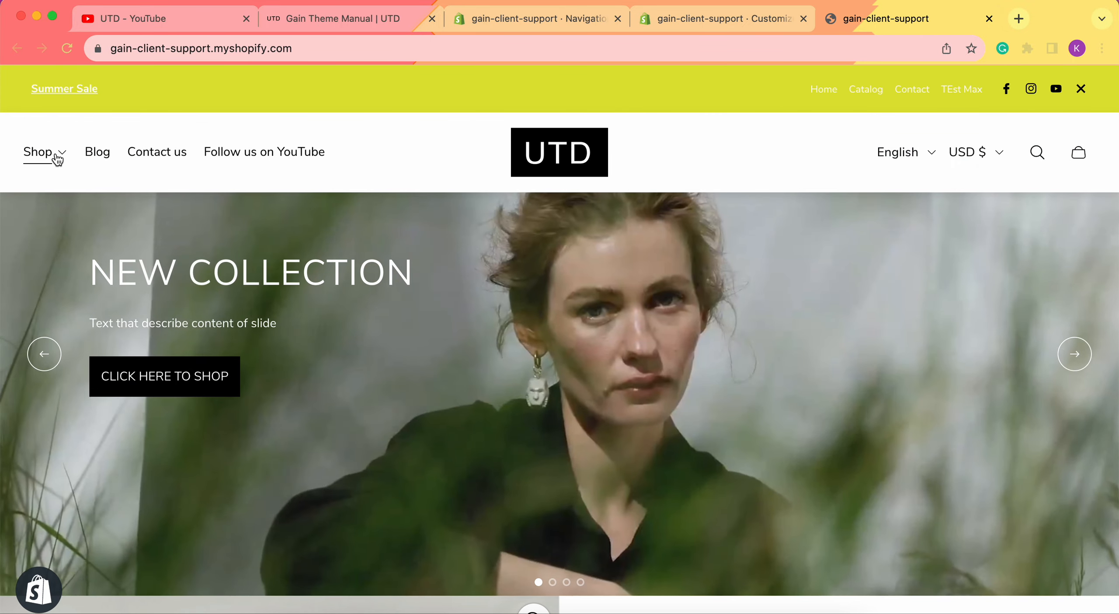
click(57, 157)
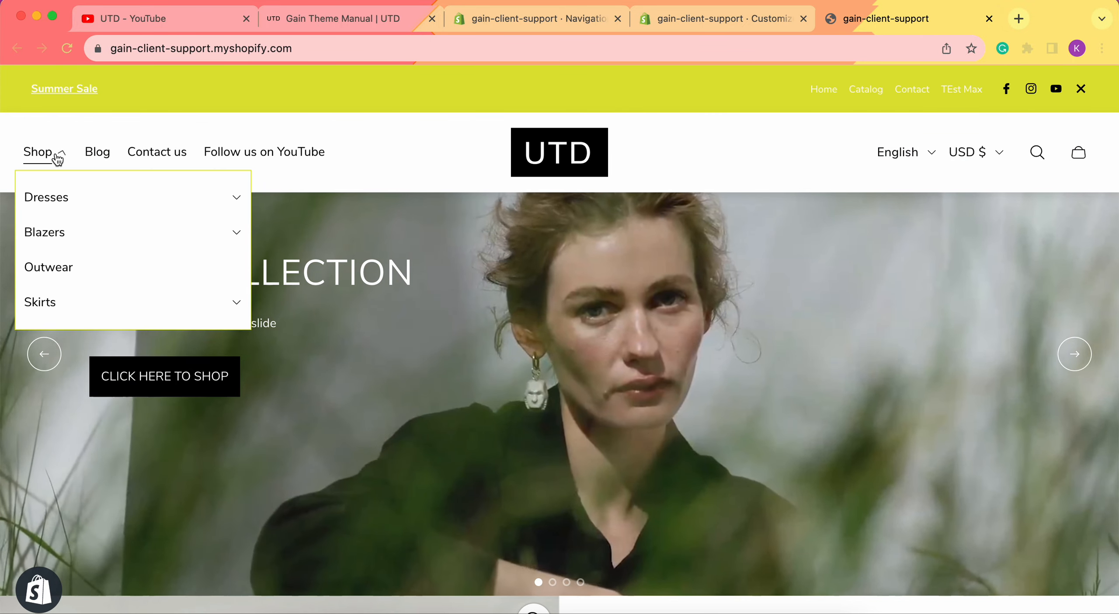
click(57, 158)
click(57, 158)
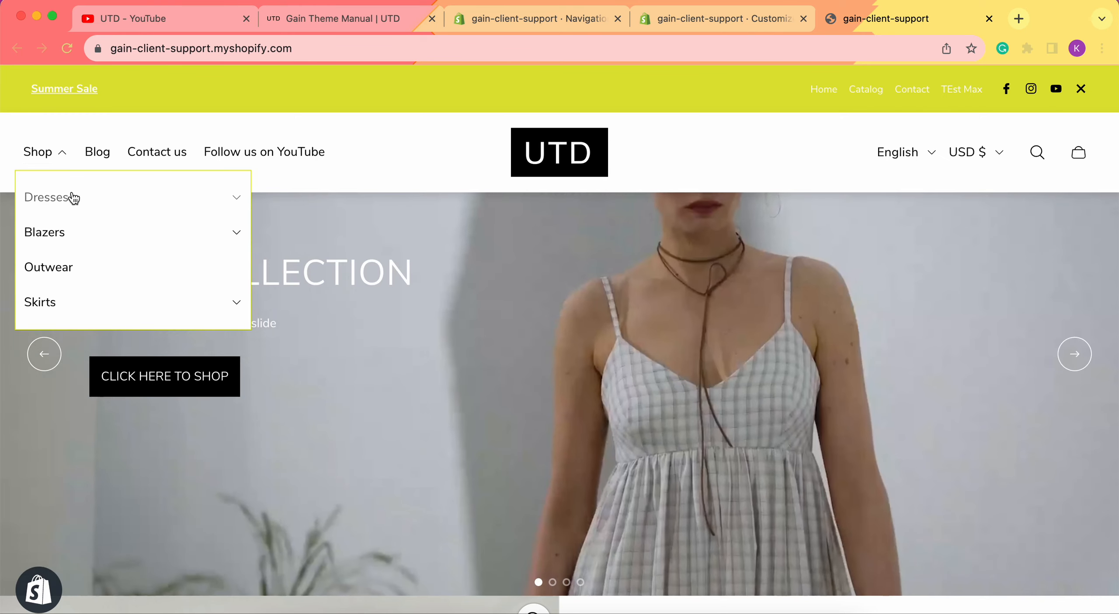
click(71, 197)
click(71, 197)
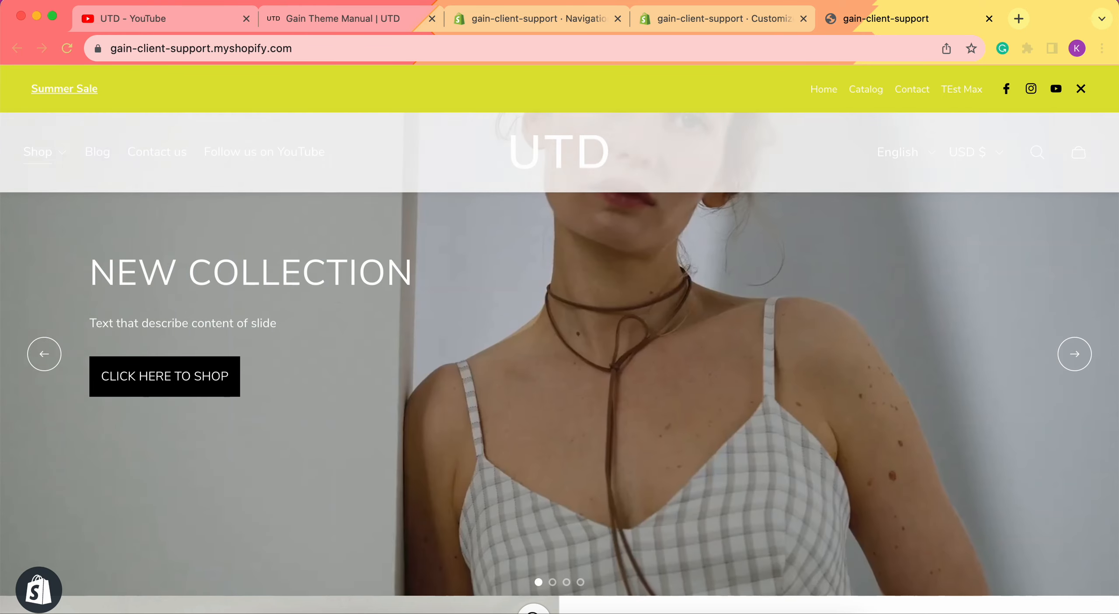
Step: Return to the theme editor, set the header menu's Open by option to Hover and save the theme
click(717, 18)
click(15, 379)
click(135, 355)
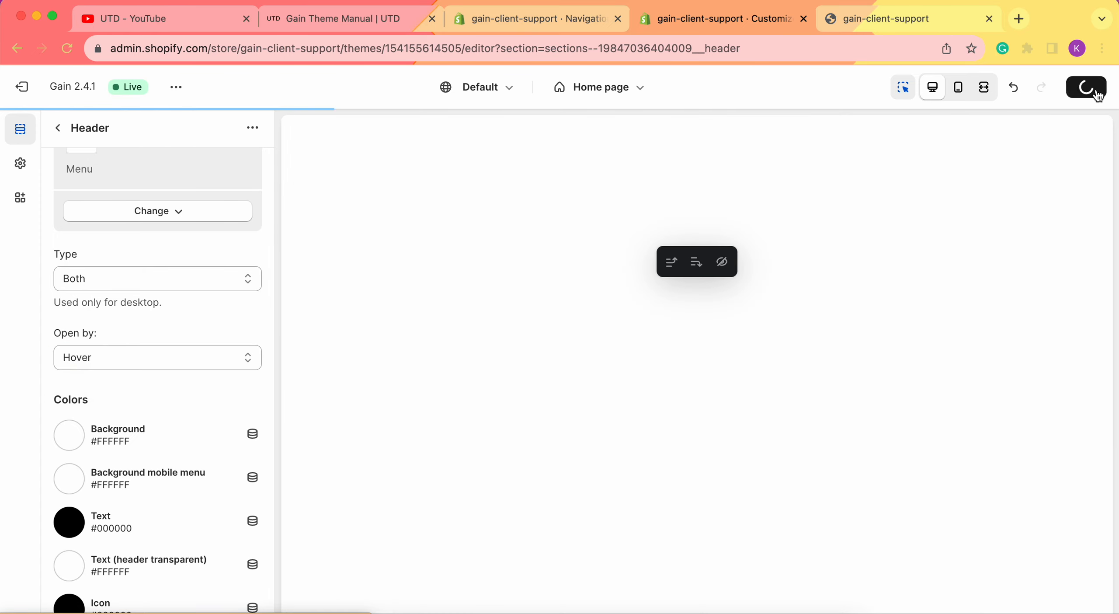
click(1100, 87)
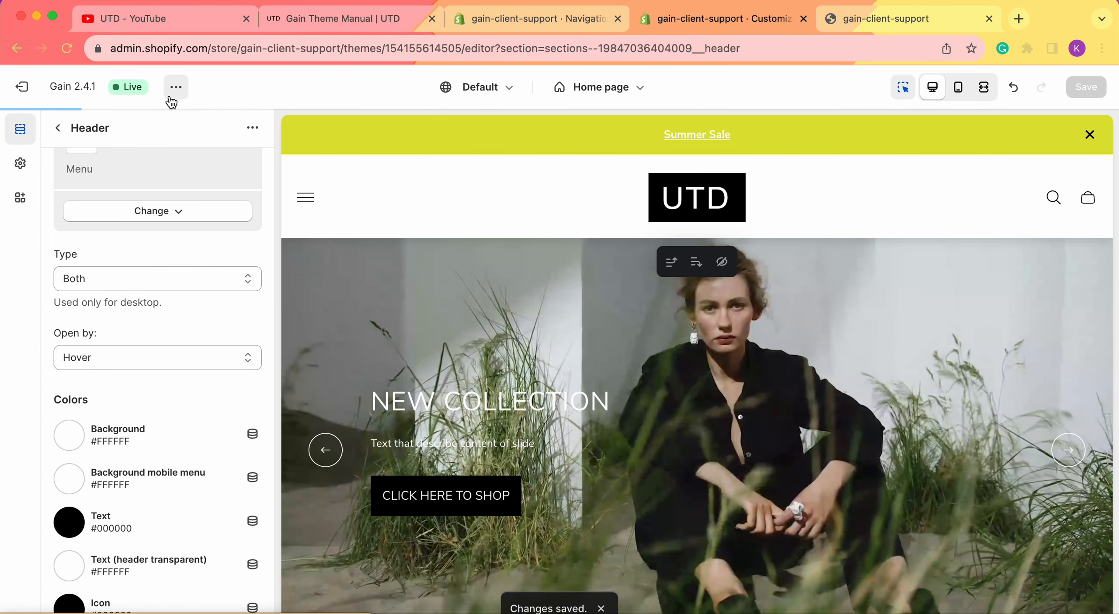
Step: Open the live storefront in another tab and compare the Shop menu's opening on hover and on click between both storefront tabs
click(172, 98)
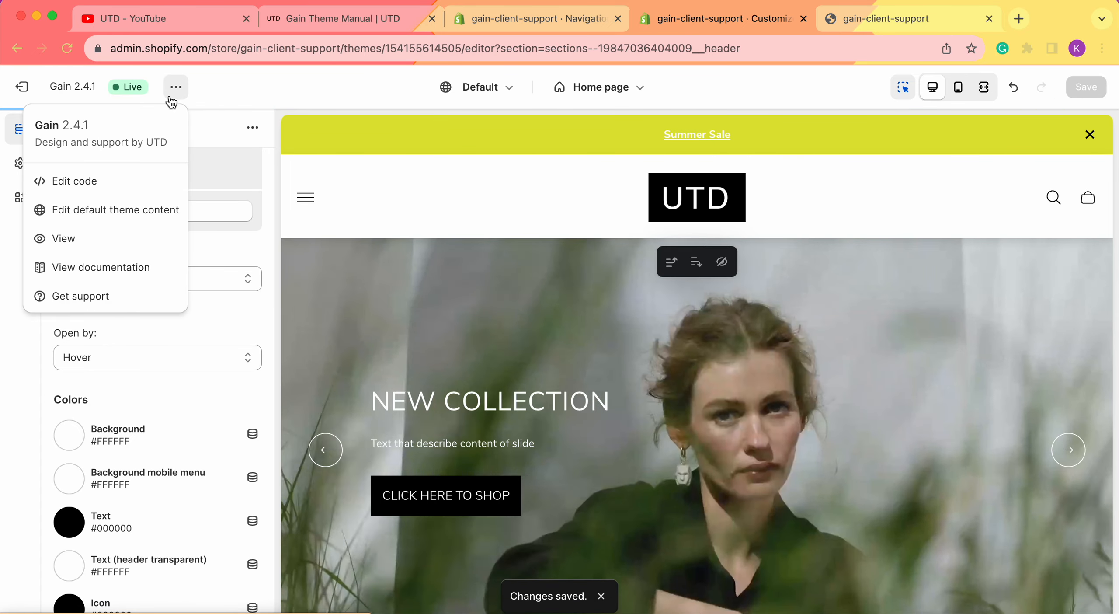
click(92, 236)
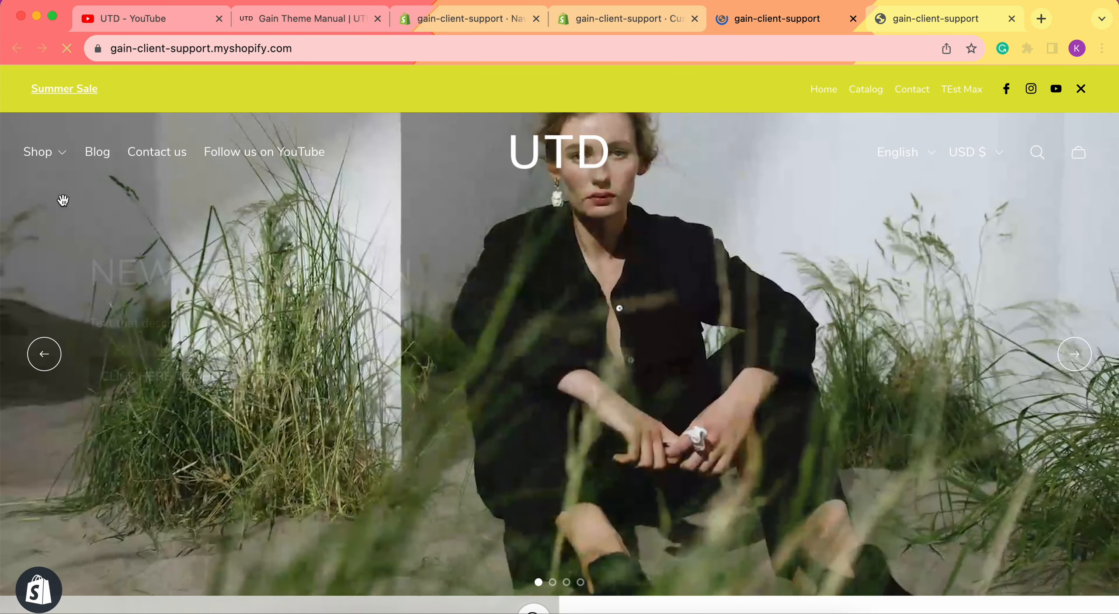
mouse_move(60, 167)
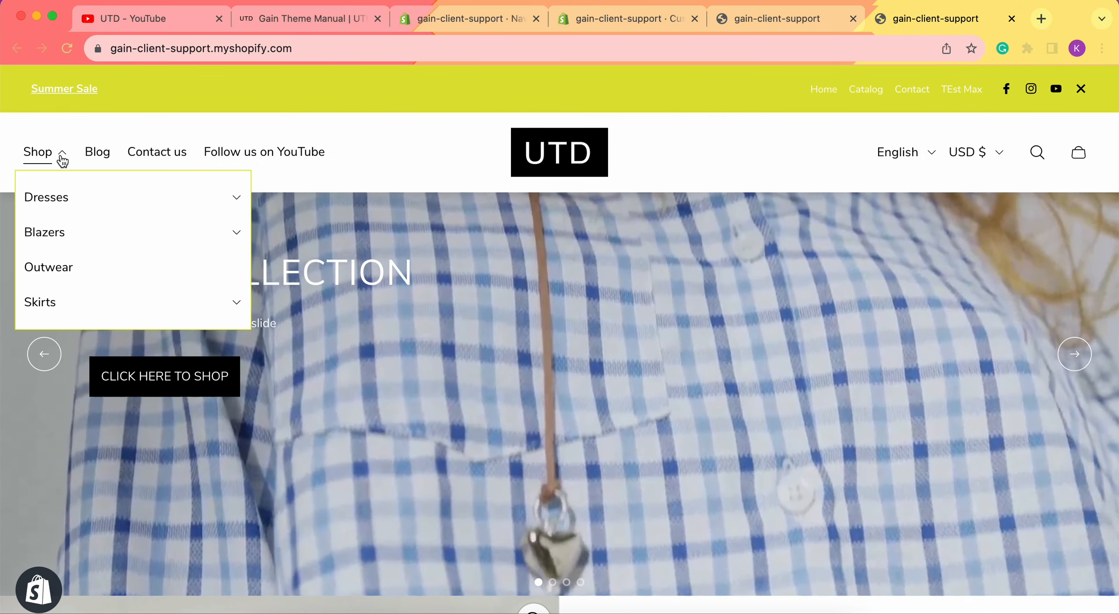
click(62, 161)
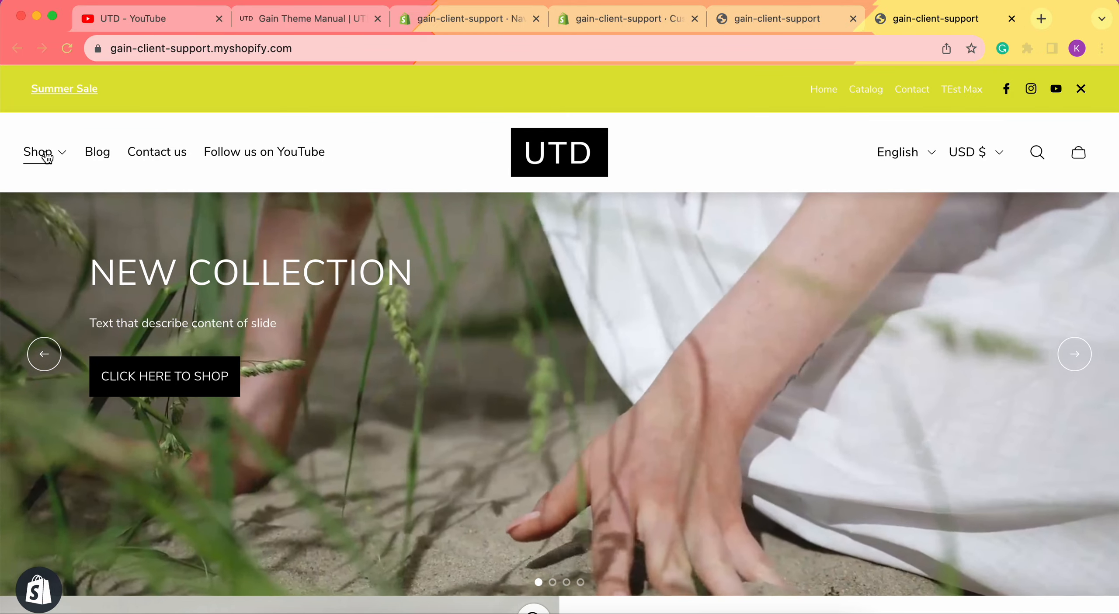
click(47, 156)
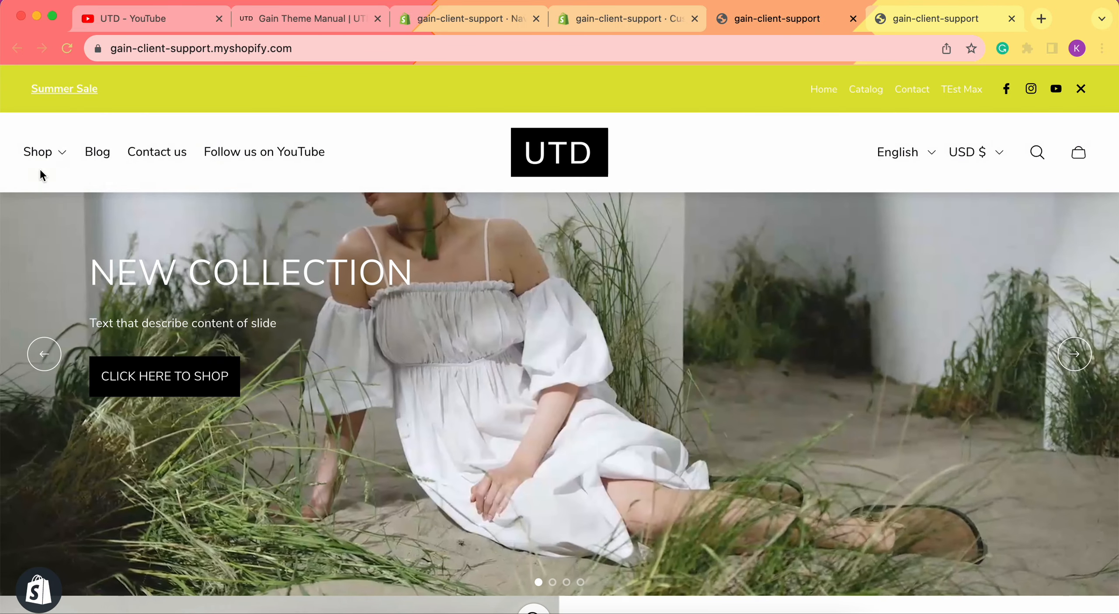
click(39, 165)
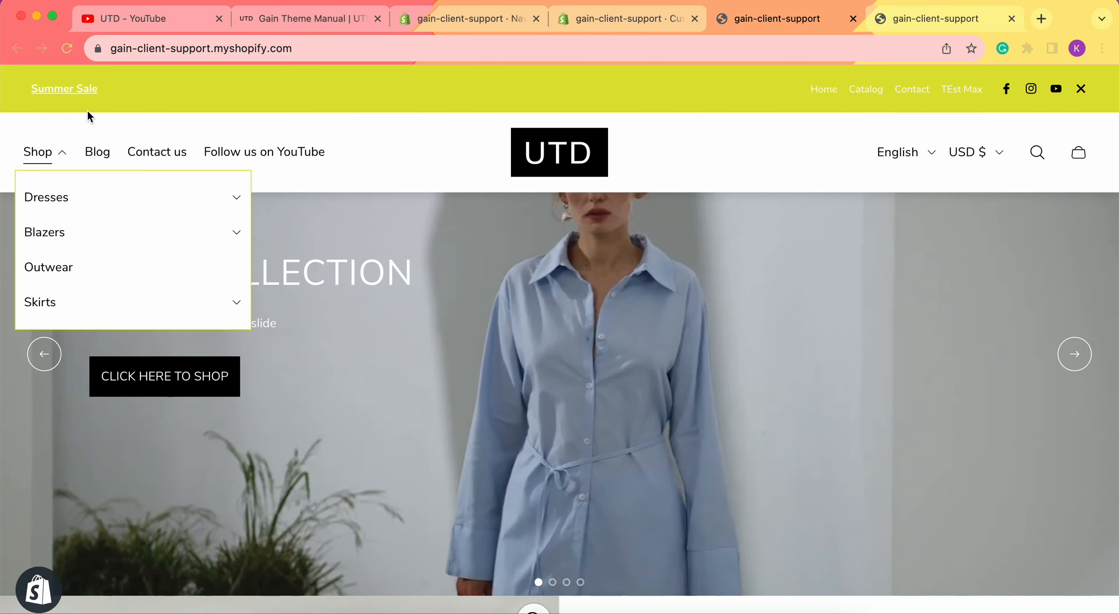
mouse_move(47, 167)
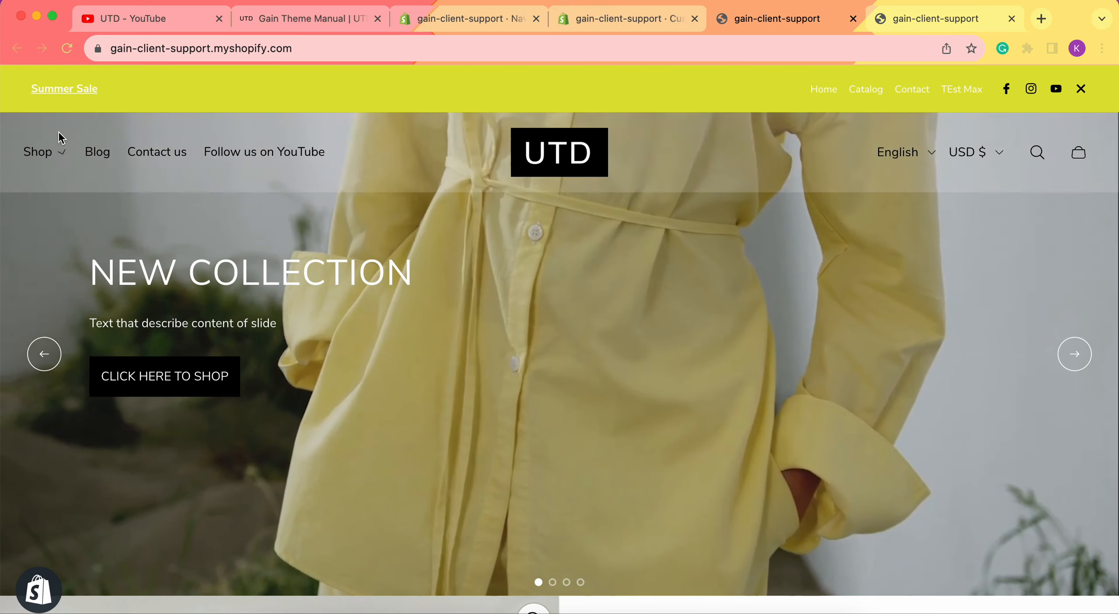
Step: Close both storefront tabs and inspect the header's Background color setting in the theme editor, leaving it at #FFFFFF
key(super+w)
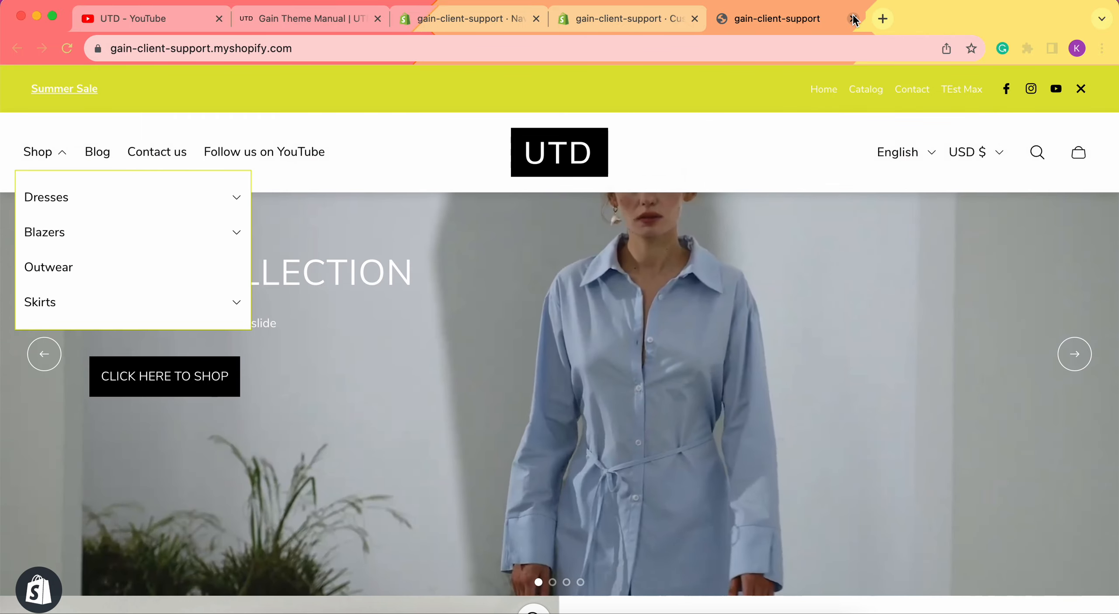
key(super+w)
click(109, 343)
scroll(150, 360, down, 3)
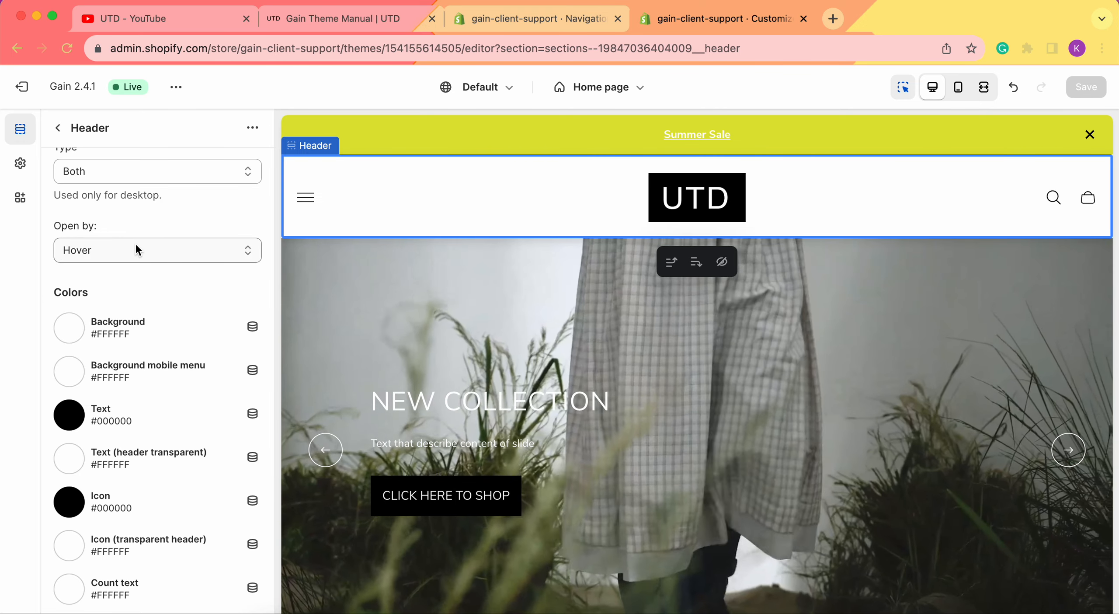
scroll(131, 245, down, 2)
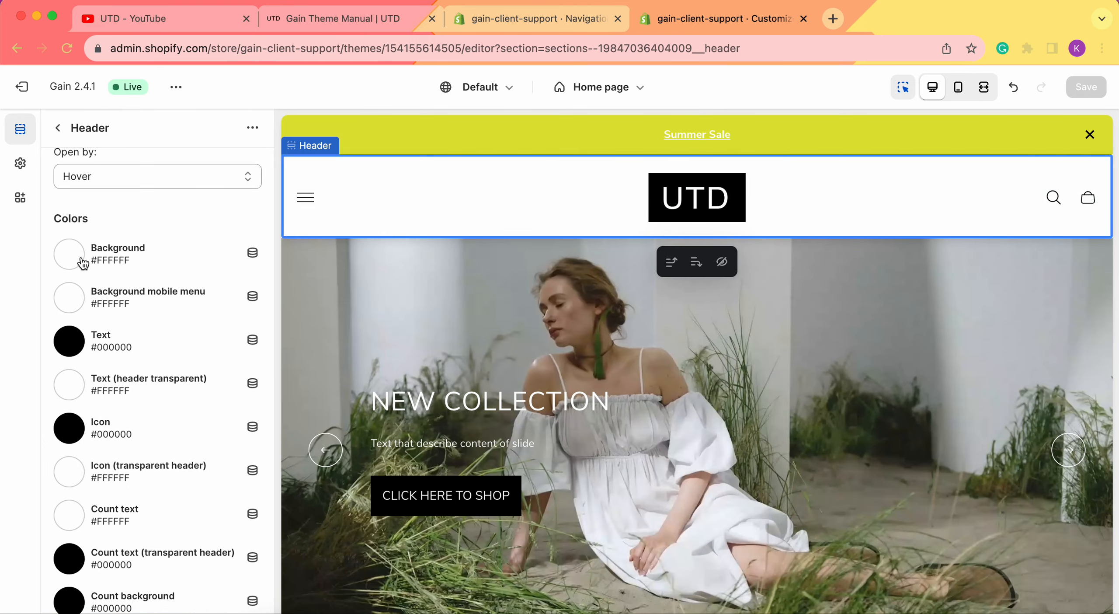
click(82, 262)
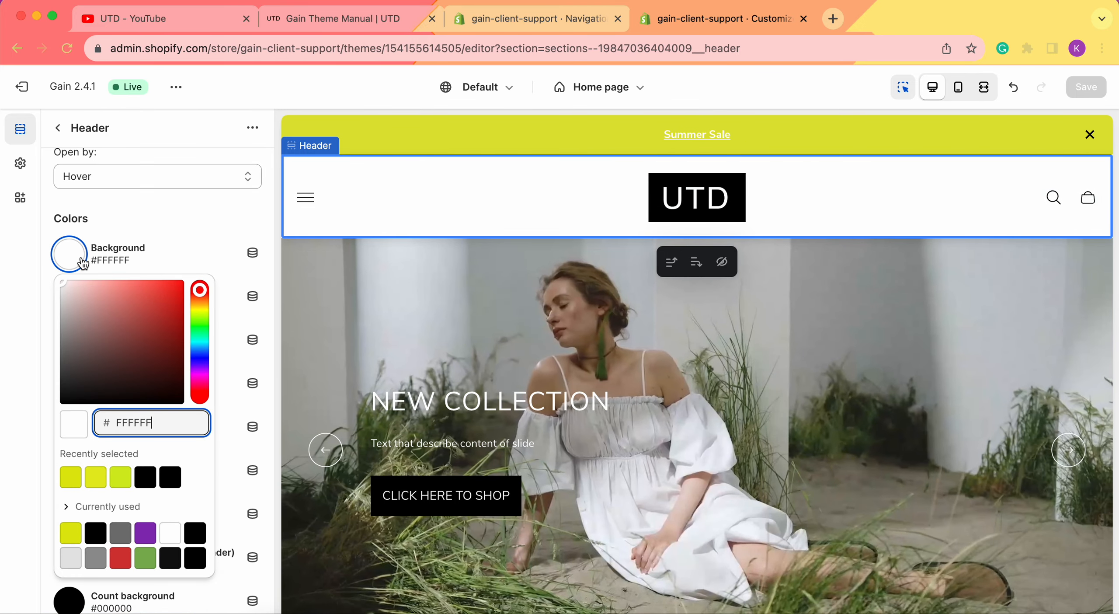
click(15, 318)
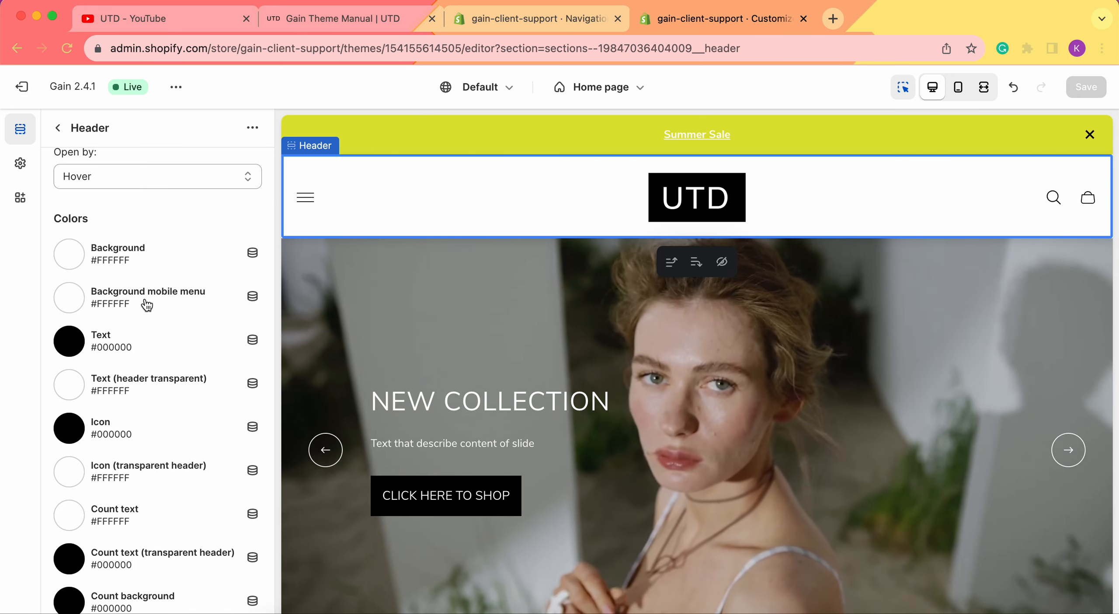
Step: Inspect the header's Text color setting, open the live storefront in a new tab and return to the theme editor
scroll(80, 298, down, 2)
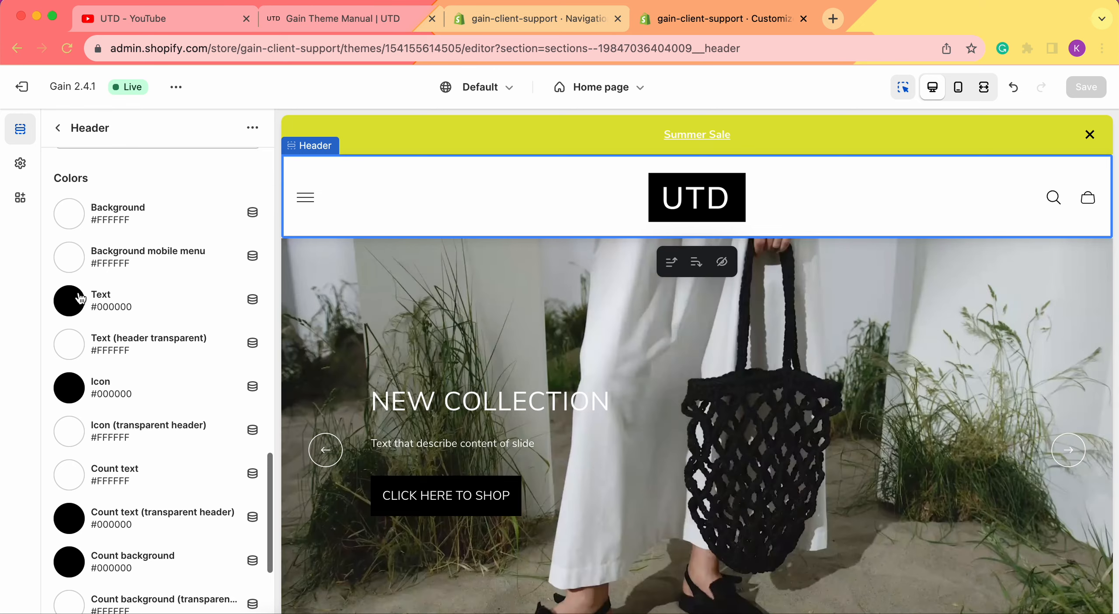
click(68, 306)
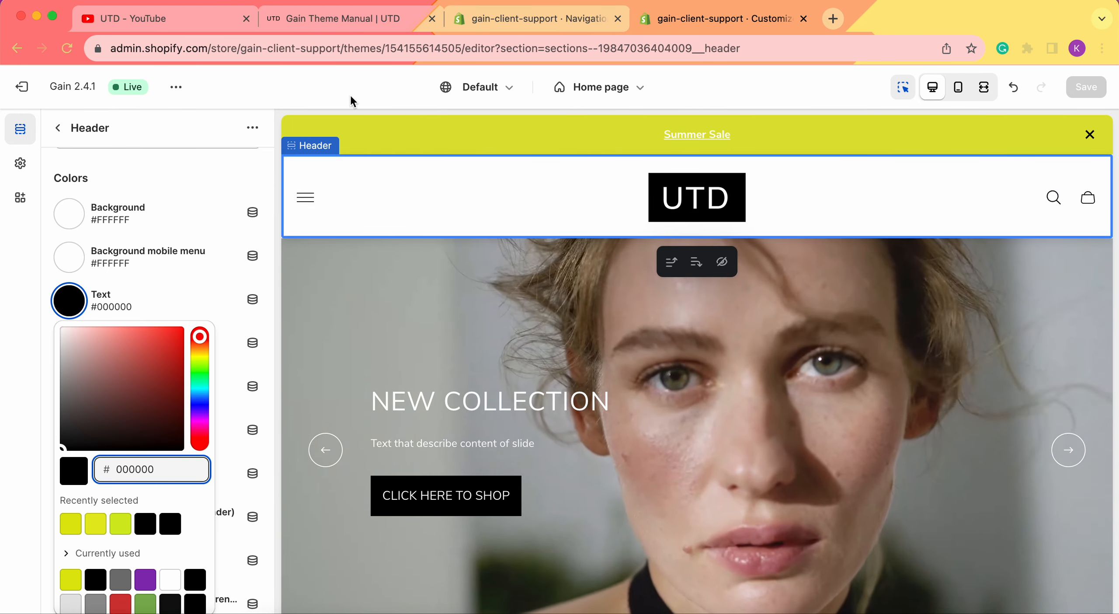
click(177, 89)
click(105, 247)
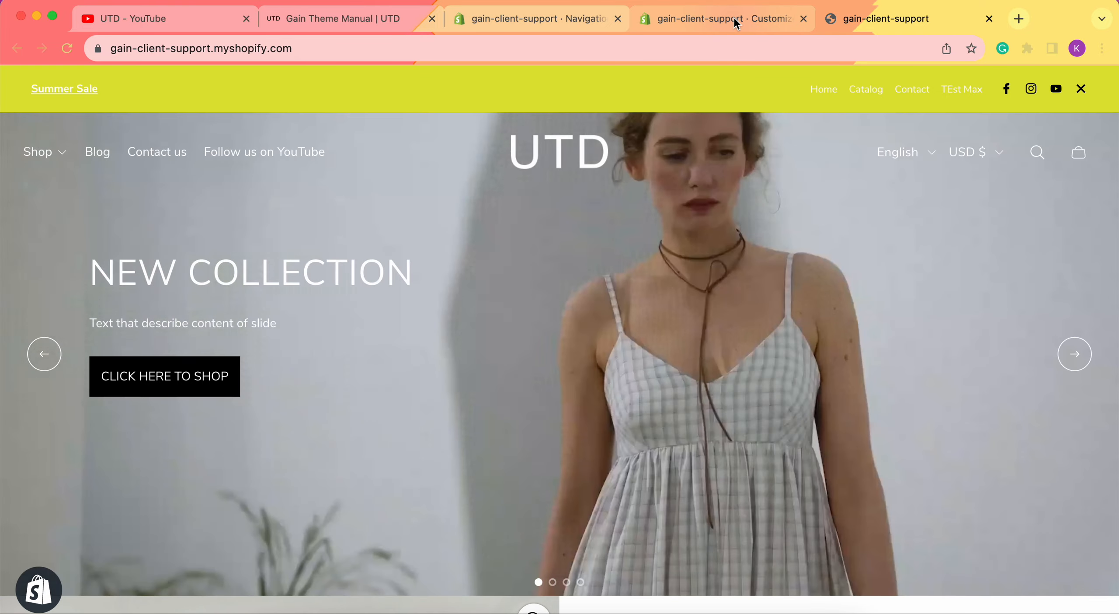
click(734, 19)
click(9, 485)
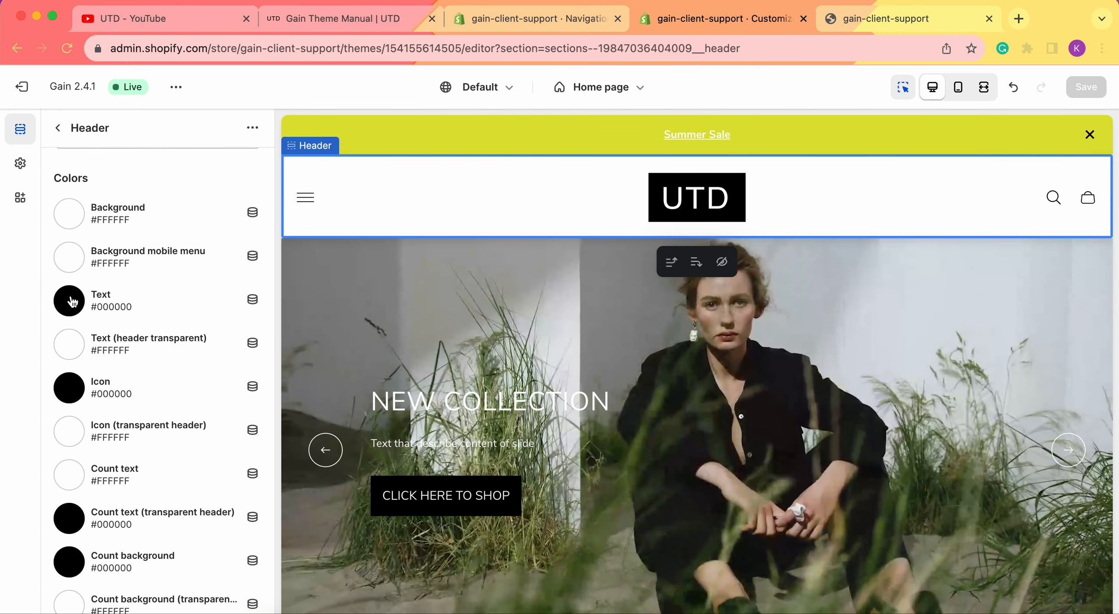
Step: Review the header's Text color again and check the menu text in the live storefront's header against it
scroll(79, 303, down, 1)
click(69, 261)
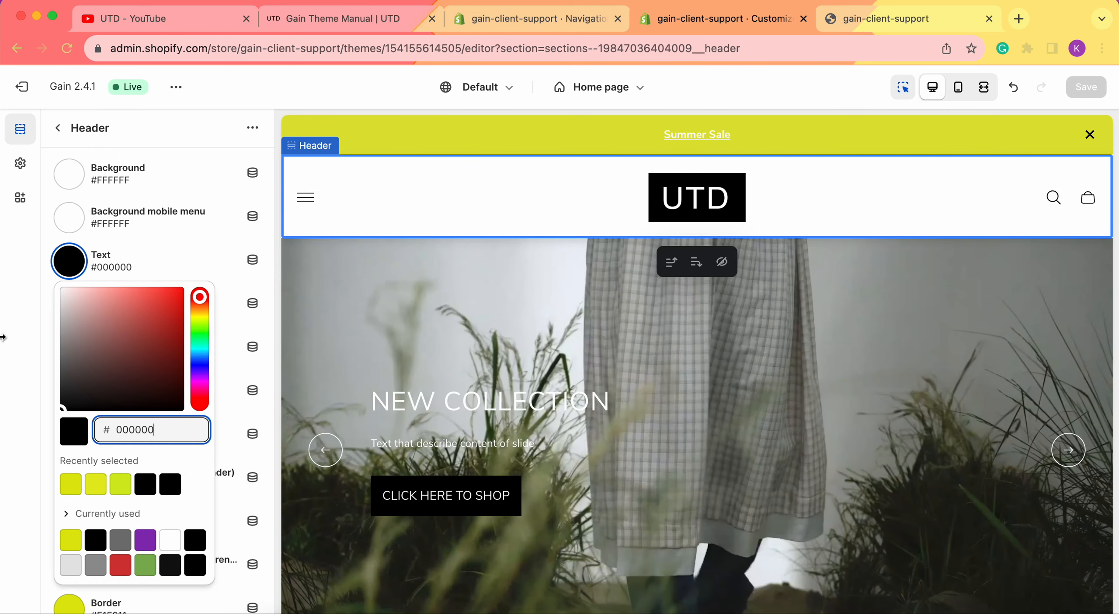
click(2, 337)
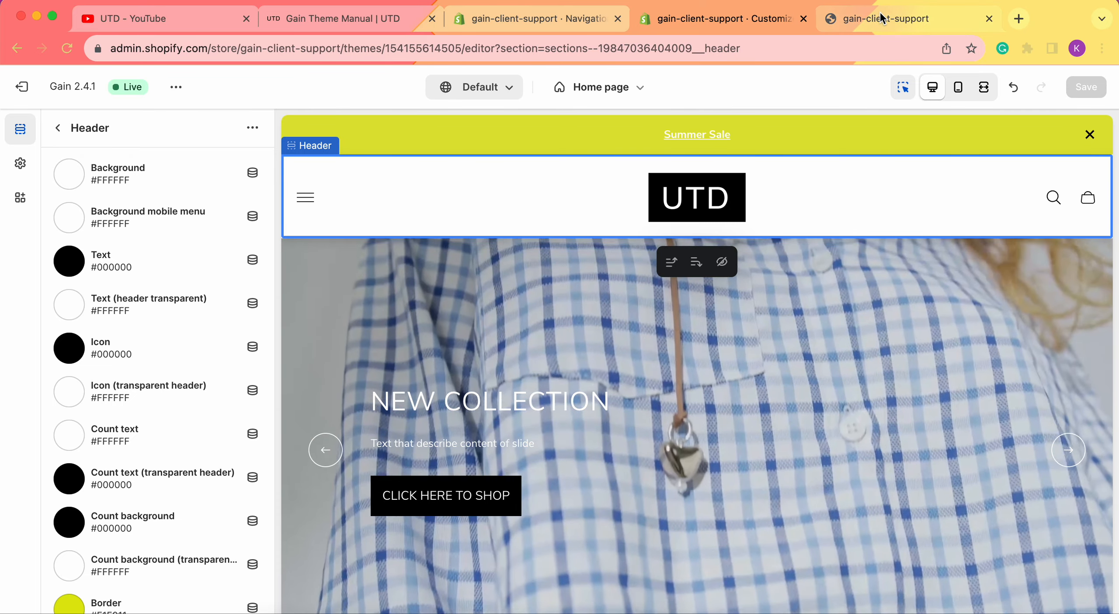
click(881, 19)
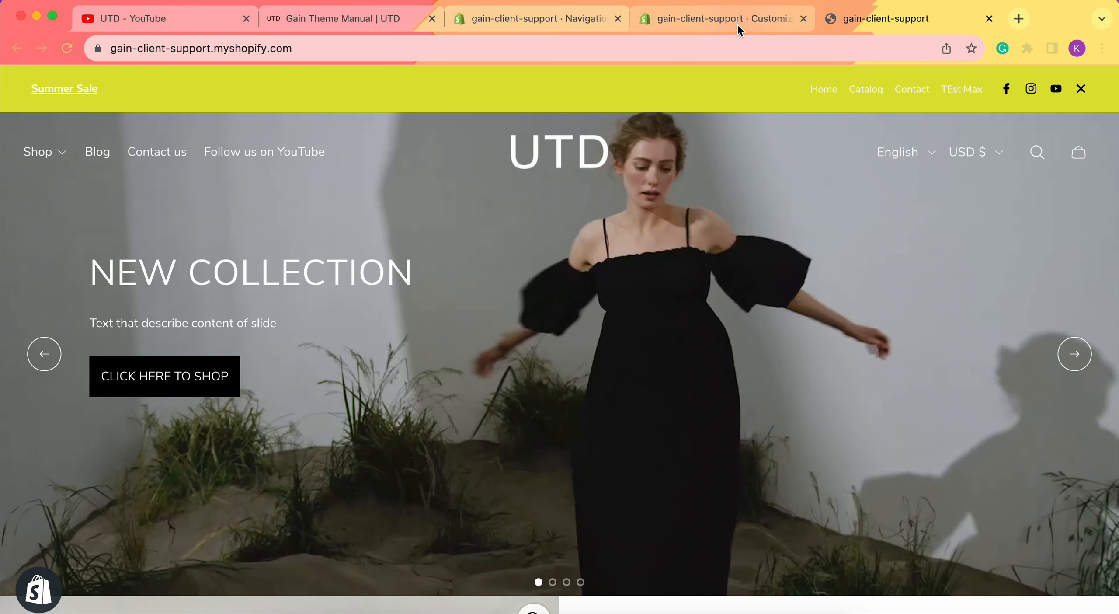
click(737, 25)
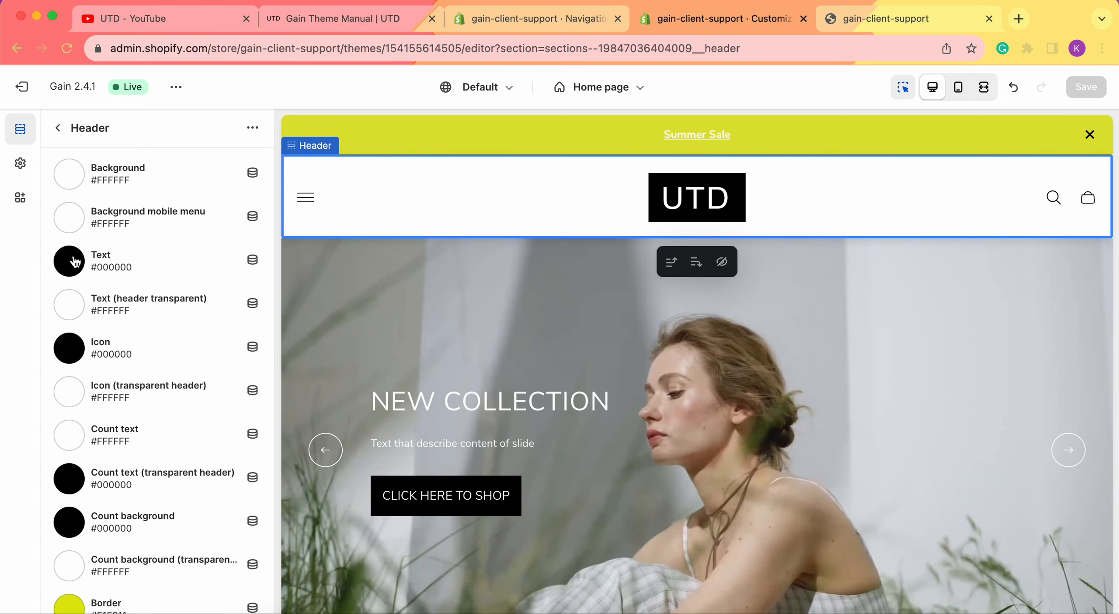
Step: Inspect the Text and Text (header transparent) colors, and review the header's Icon and Count color settings
click(74, 261)
click(13, 302)
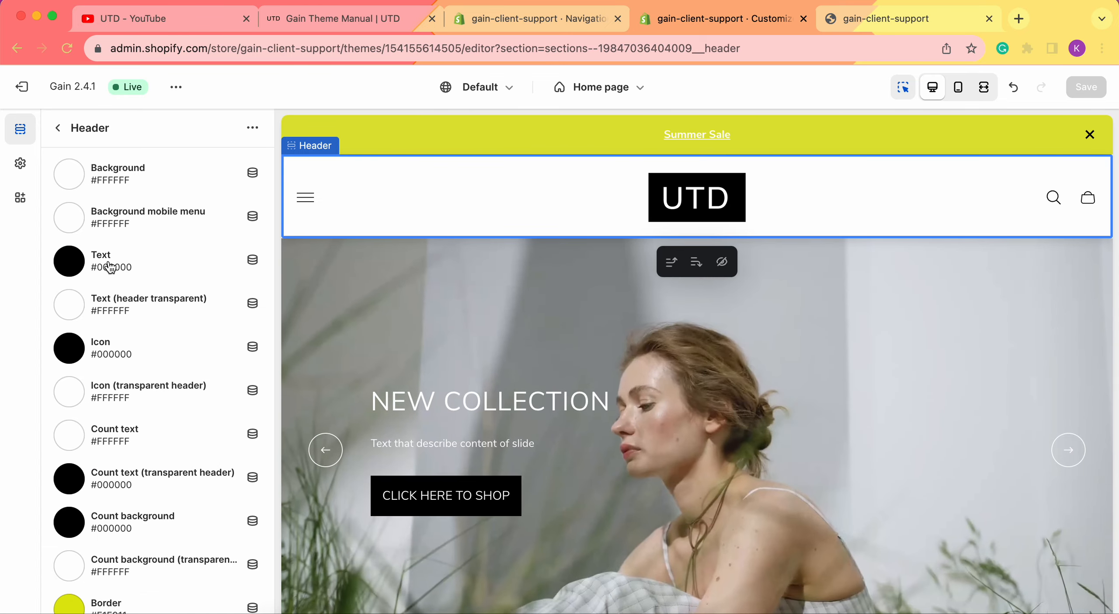
click(68, 306)
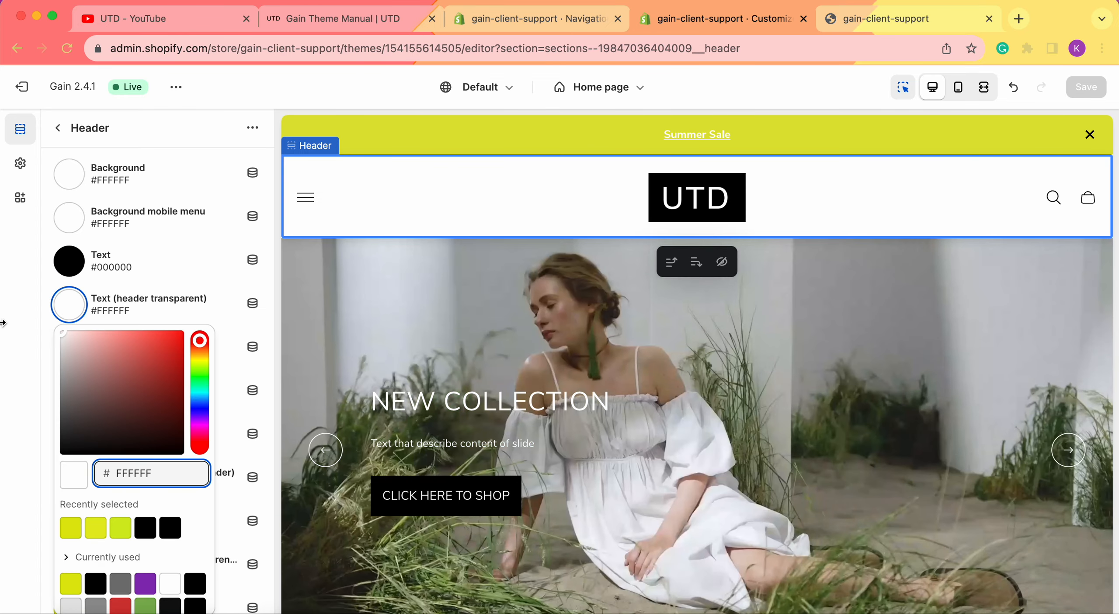
click(6, 318)
scroll(118, 311, down, 2)
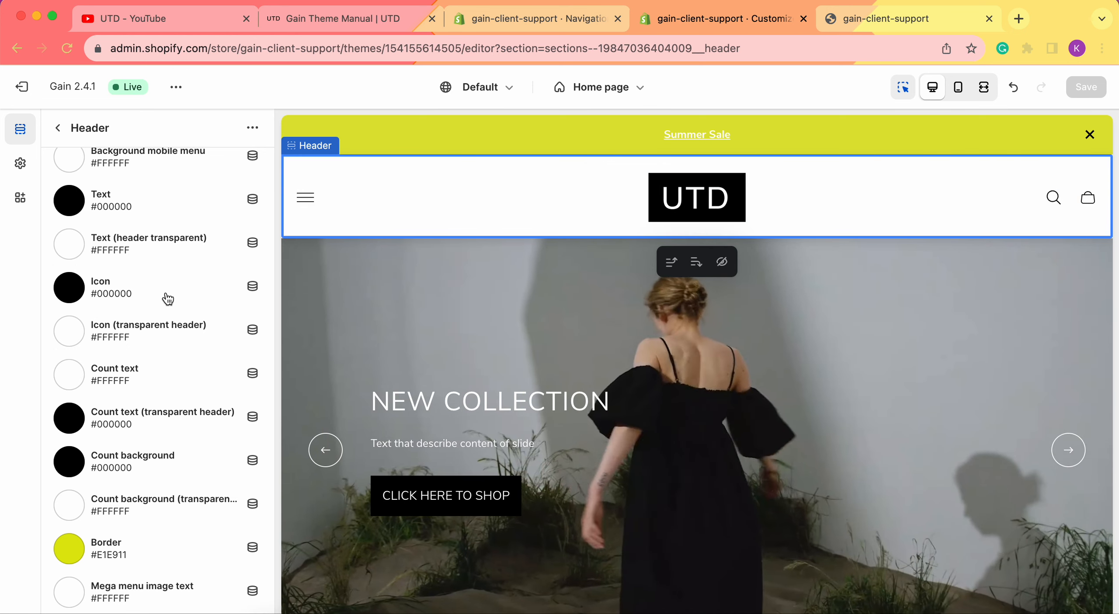
scroll(87, 292, down, 2)
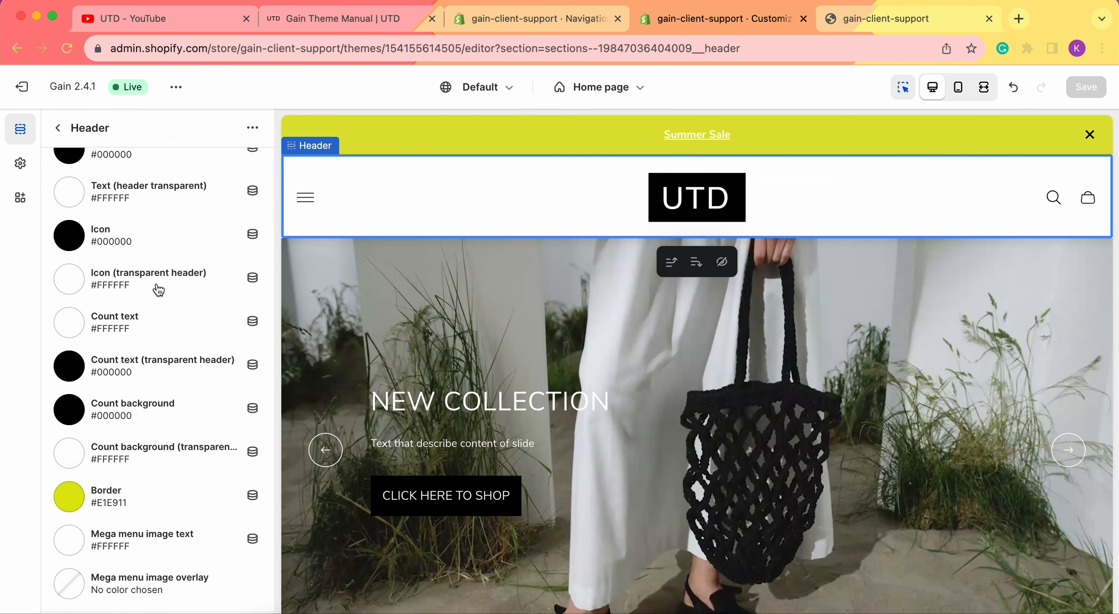
scroll(159, 289, down, 2)
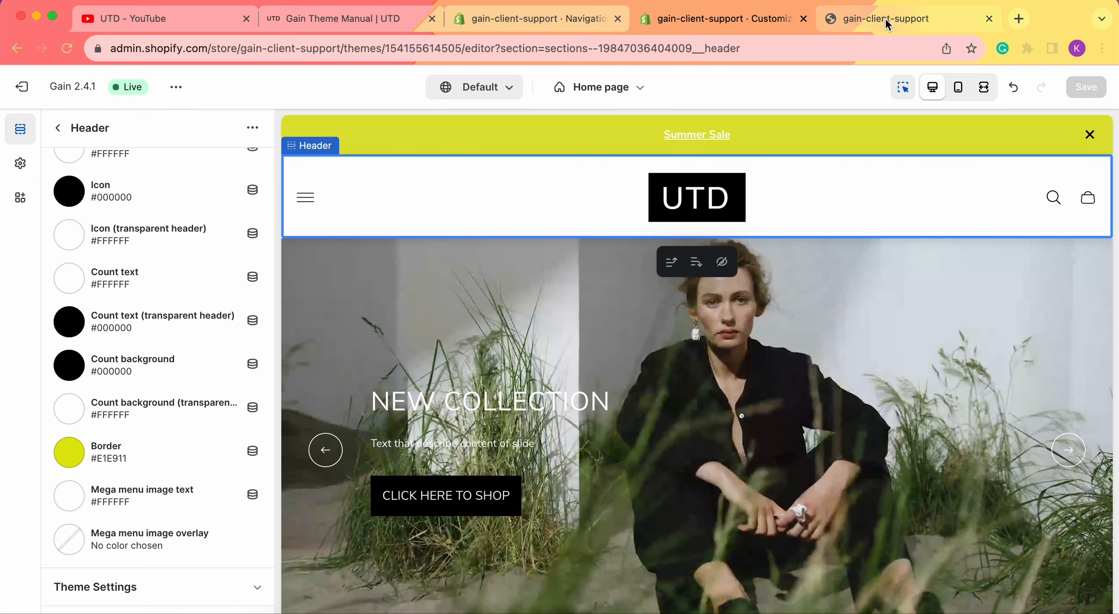
Step: On the live storefront, add one Olive Angora wool mix hat to the cart and close the cart drawer
click(883, 18)
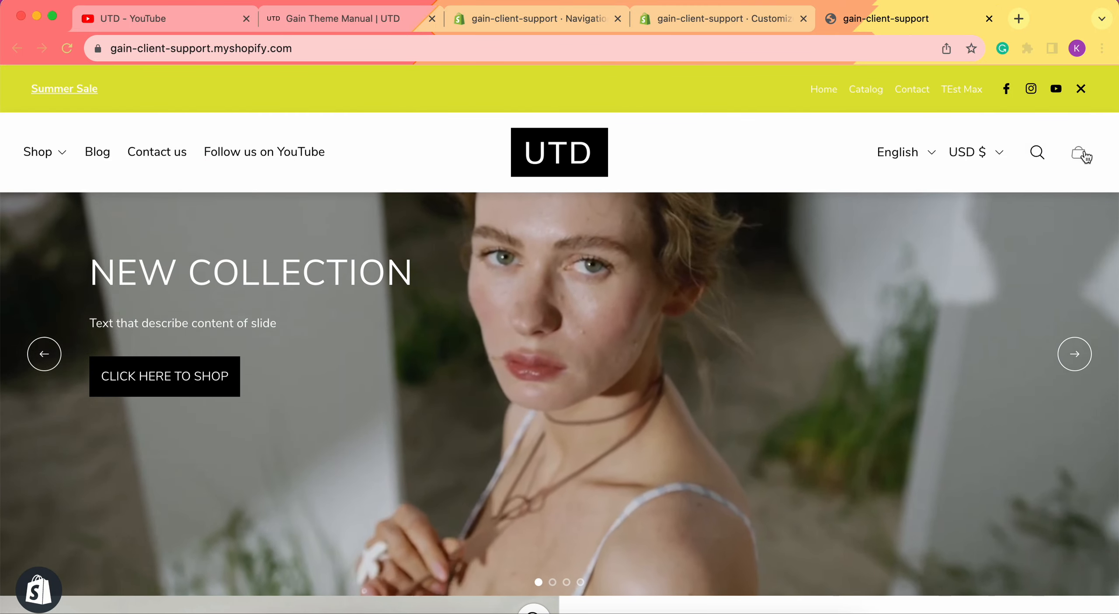
scroll(879, 290, down, 15)
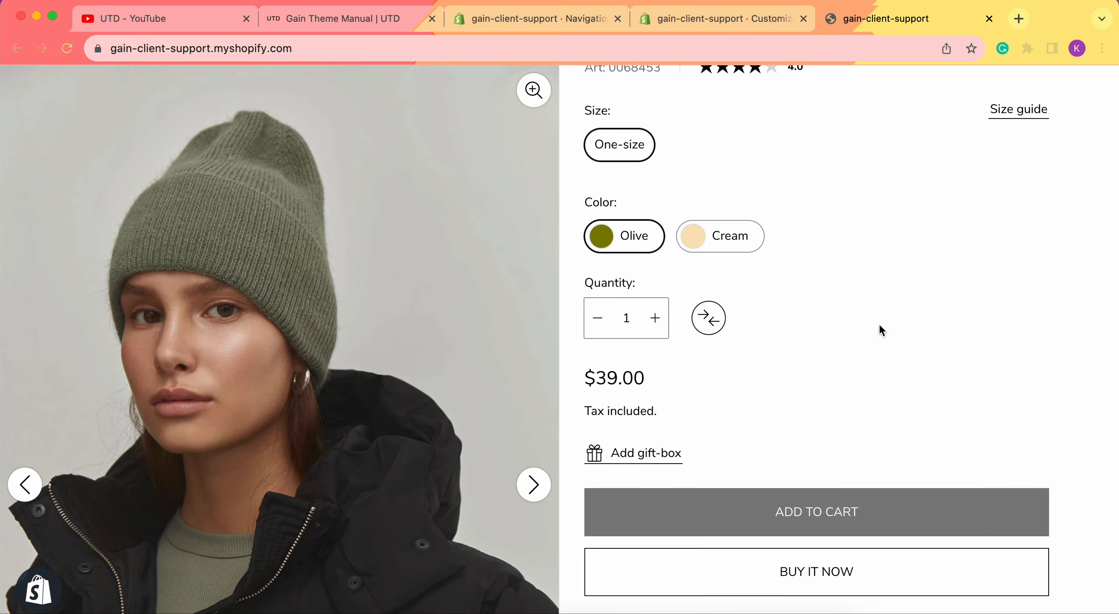
scroll(907, 201, up, 6)
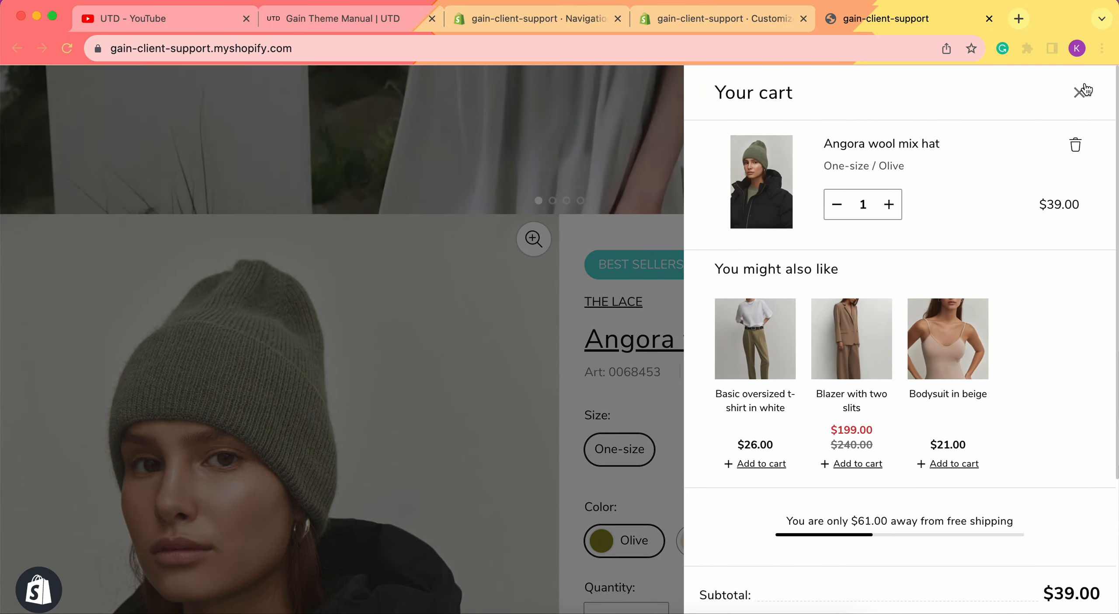
click(1084, 91)
scroll(972, 154, up, 10)
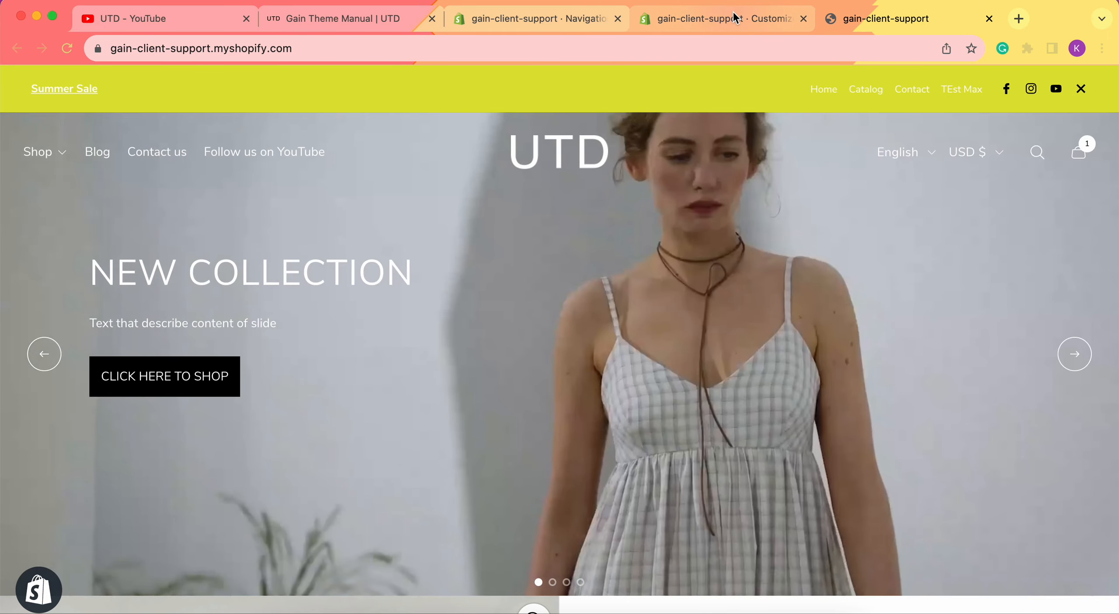
Step: Compare the header's Count text and Count background color settings with the cart icon's count badge on the live storefront
click(725, 18)
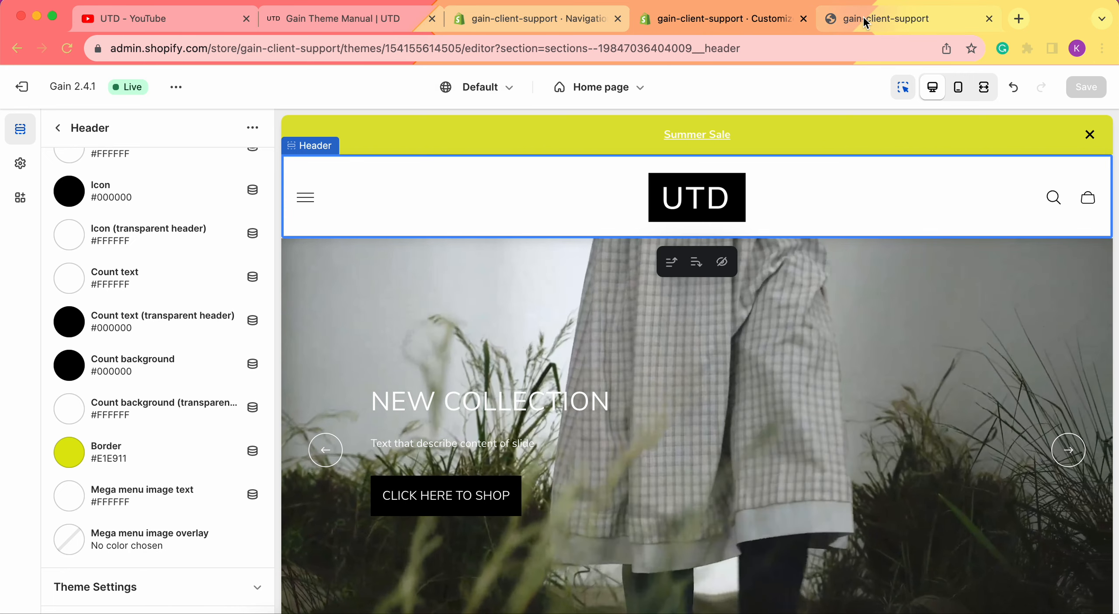
click(863, 16)
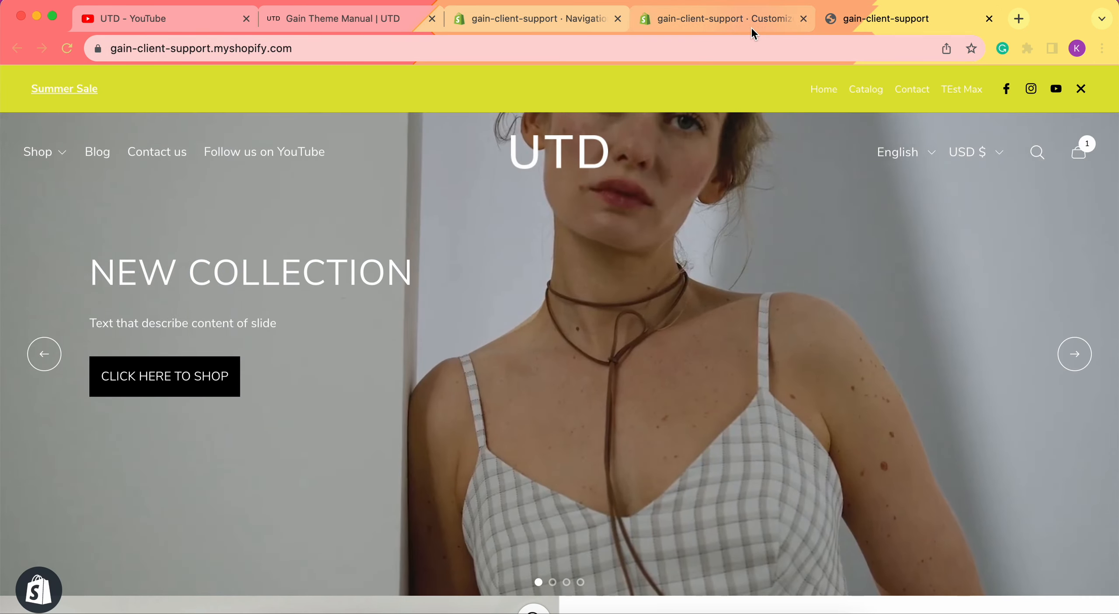
click(754, 28)
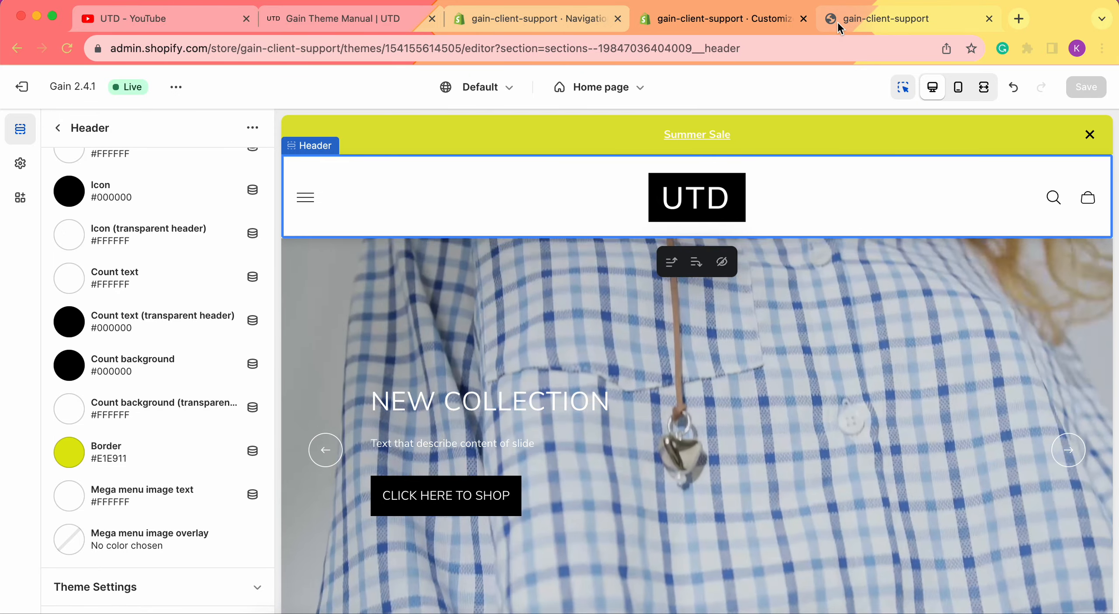
click(838, 22)
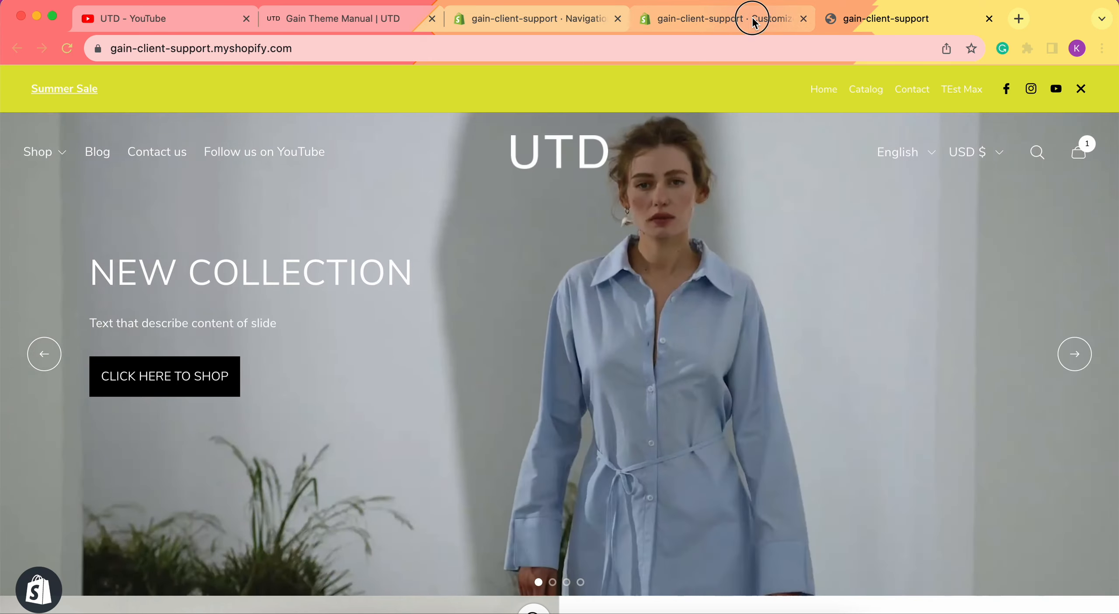
click(753, 21)
scroll(65, 358, down, 1)
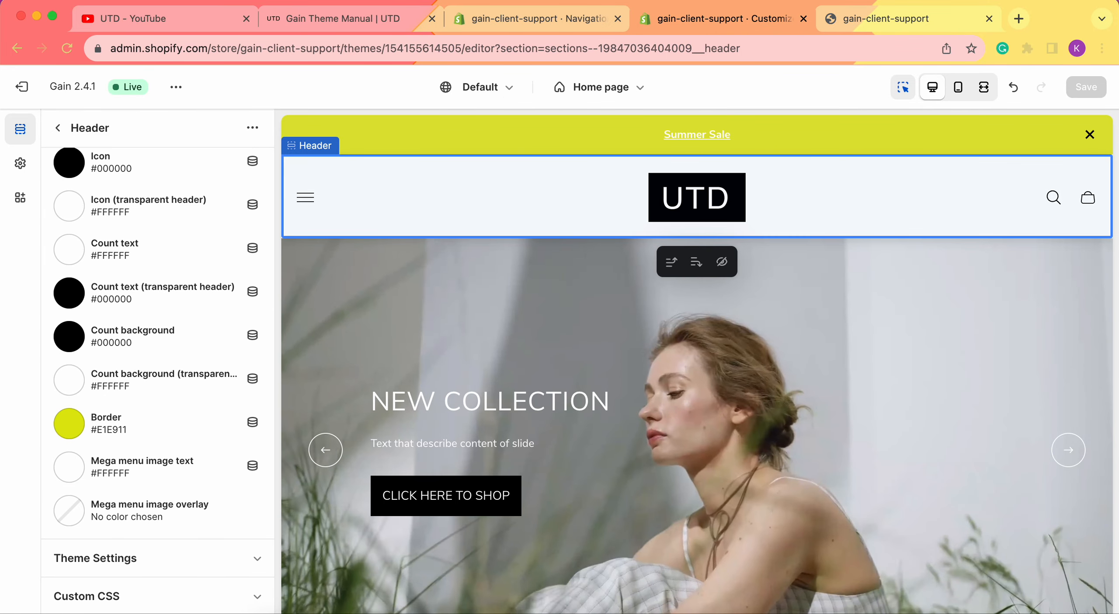
click(861, 19)
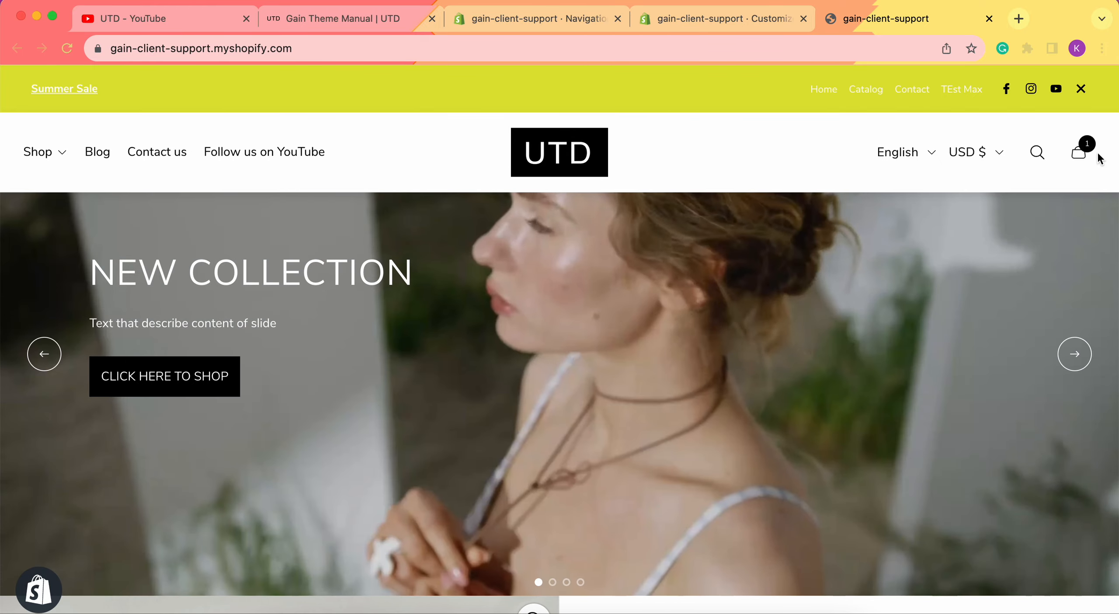
Step: Compare the header's Count text and Count background colors for the transparent header with the cart badge on the live storefront
click(712, 18)
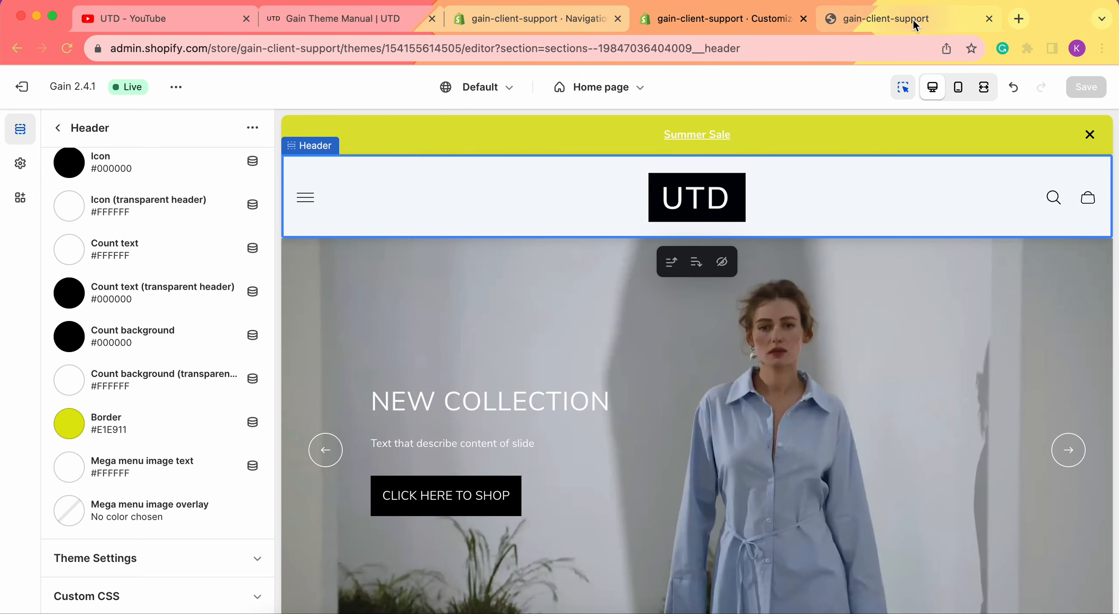
click(912, 19)
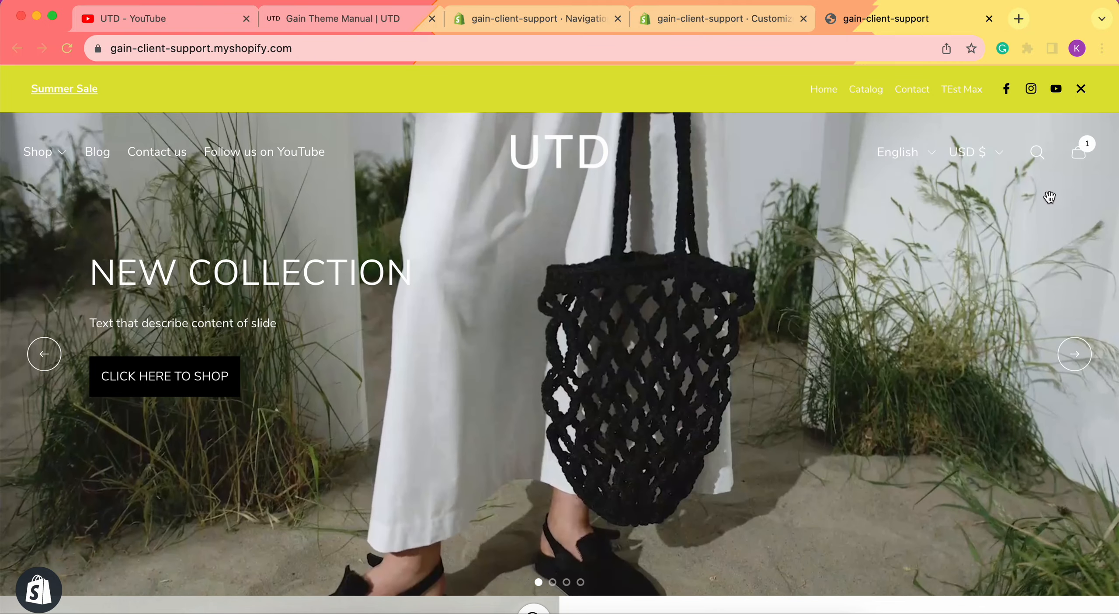
click(761, 21)
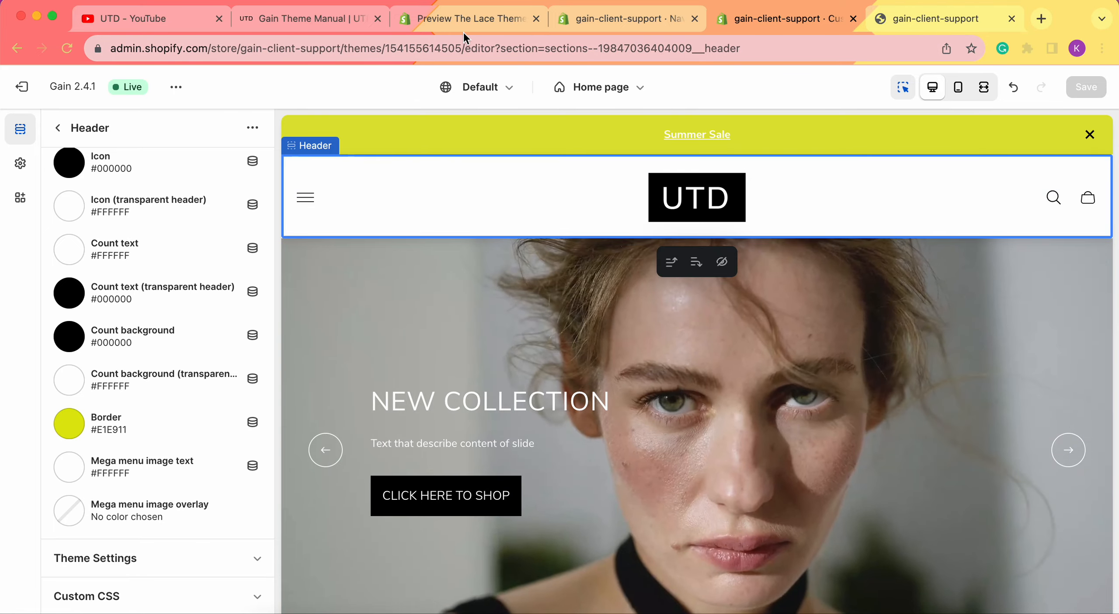
Step: Examine the Shop and Stores mega menus in The Lace theme preview, and inspect the header's Mega menu image text color
click(464, 32)
mouse_move(470, 270)
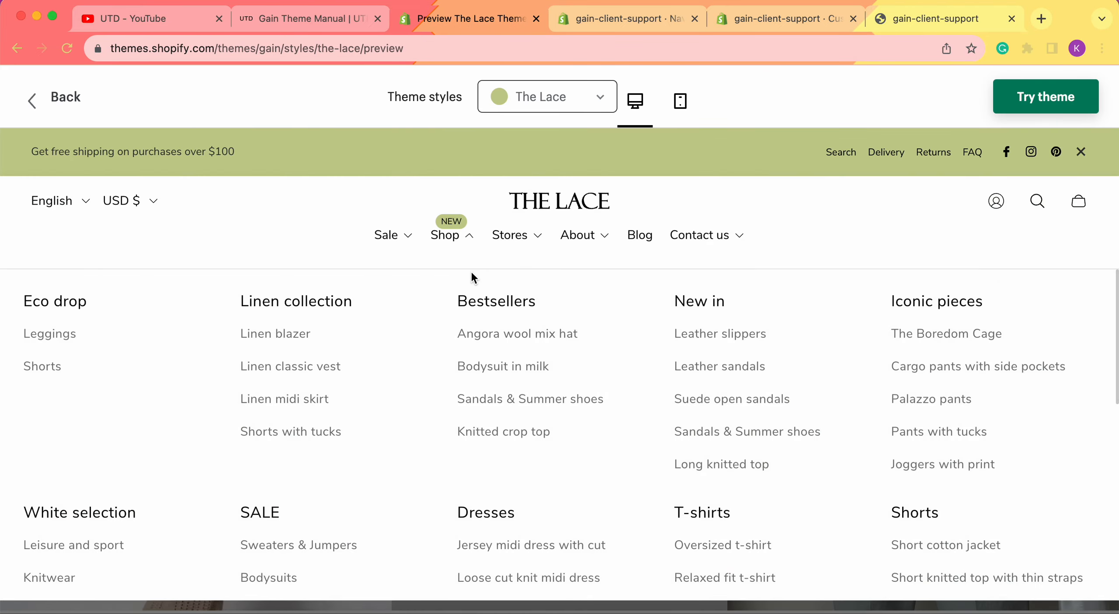
mouse_move(529, 247)
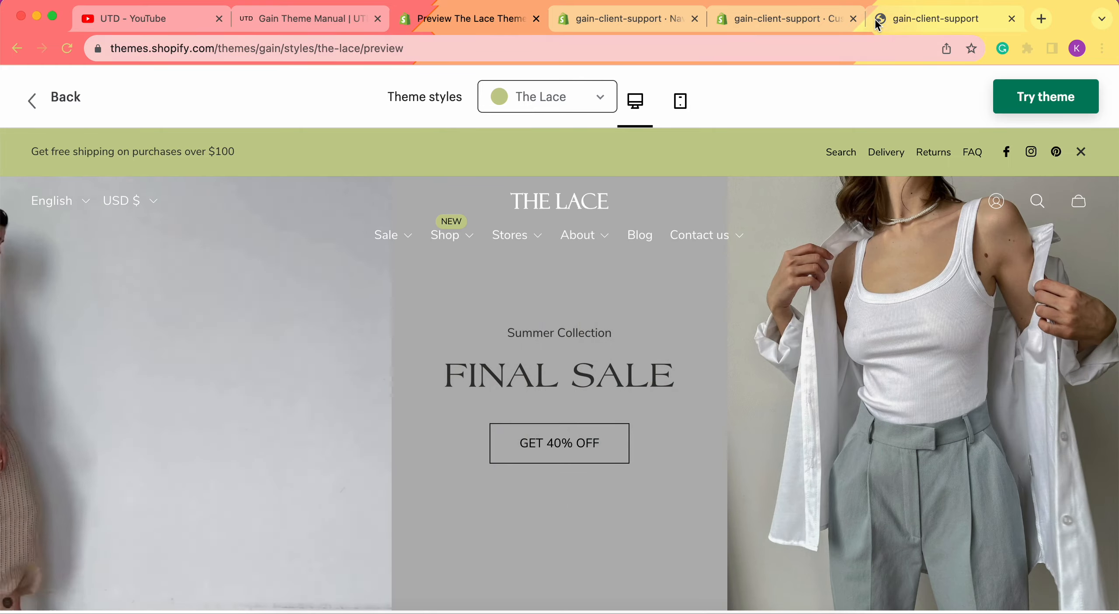
click(797, 19)
click(80, 459)
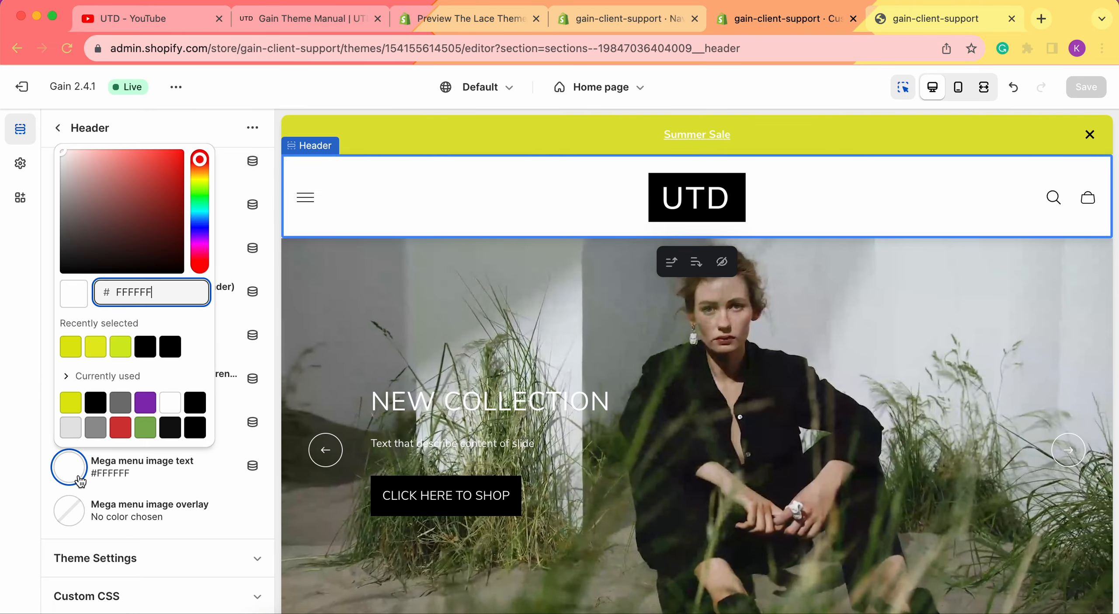
click(3, 423)
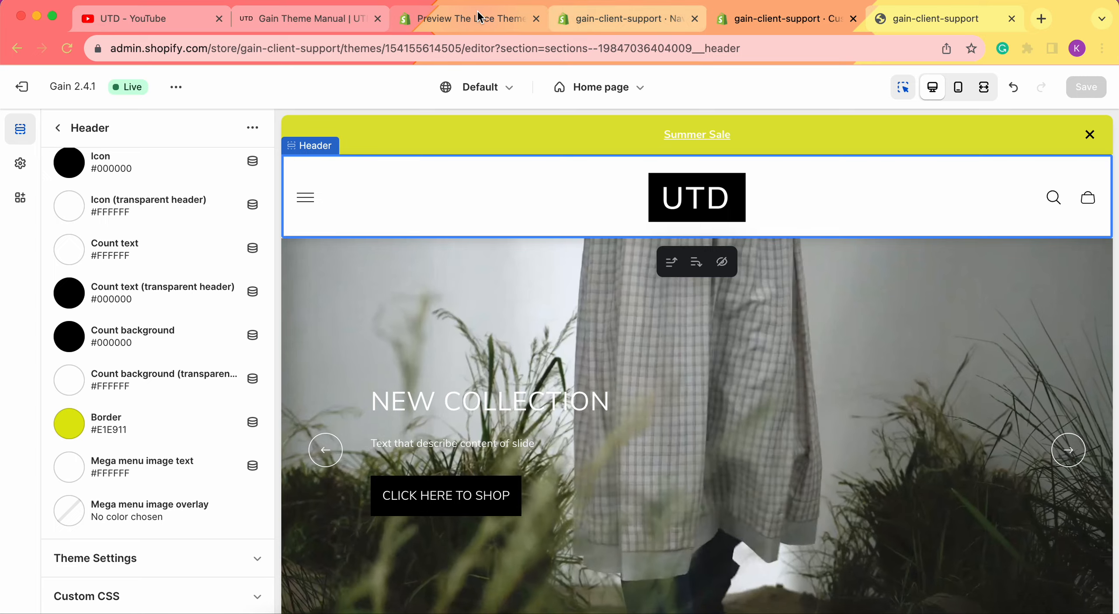
Step: Check the text over the Stores mega menu images in The Lace preview, and review the header's color settings
click(470, 19)
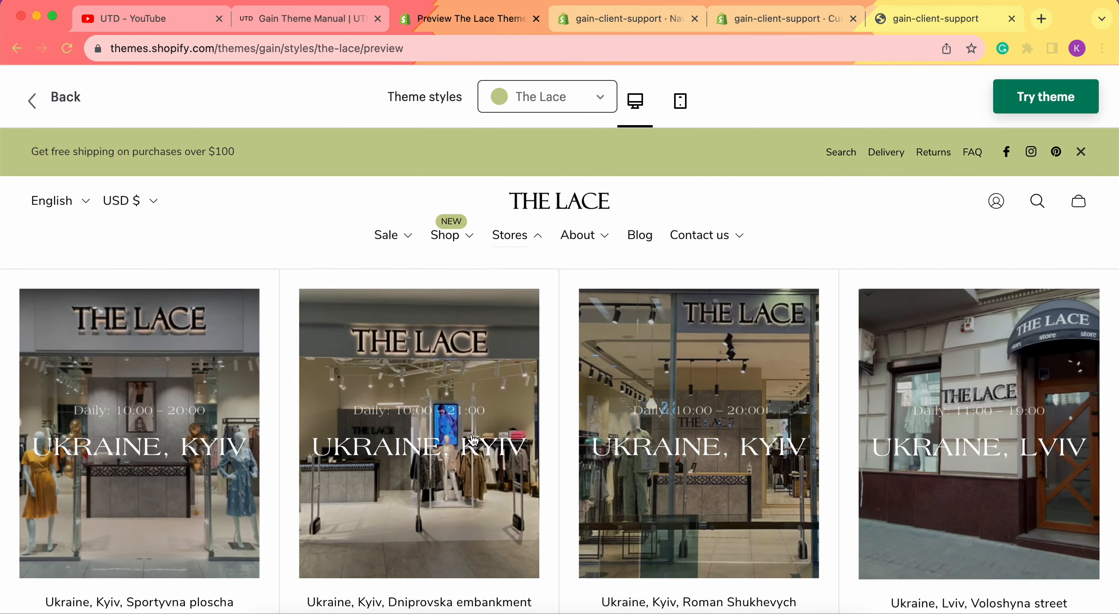
scroll(962, 503, down, 2)
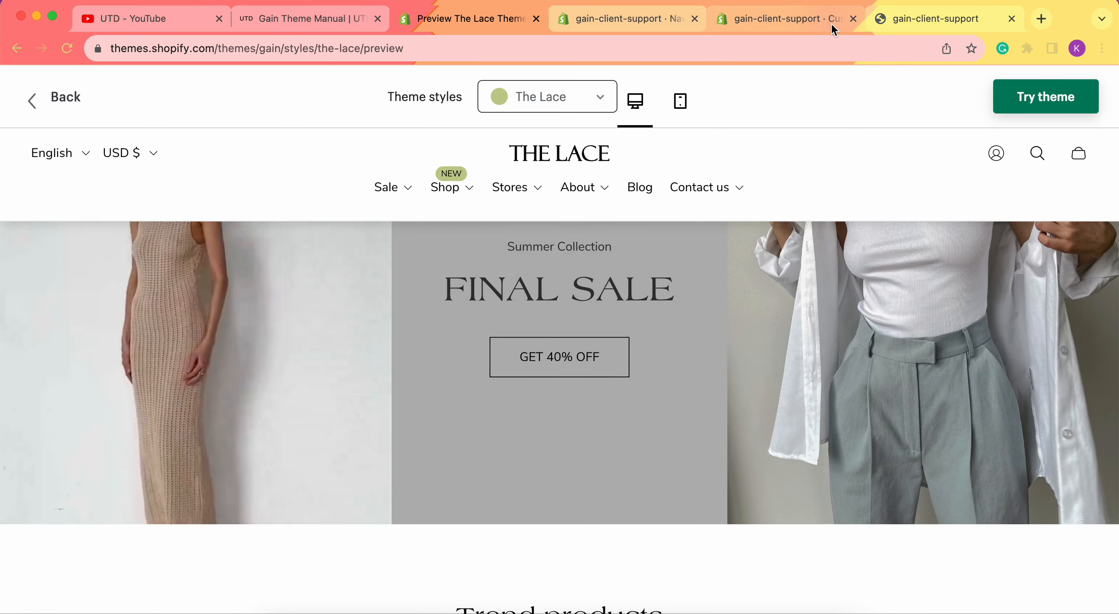
click(832, 22)
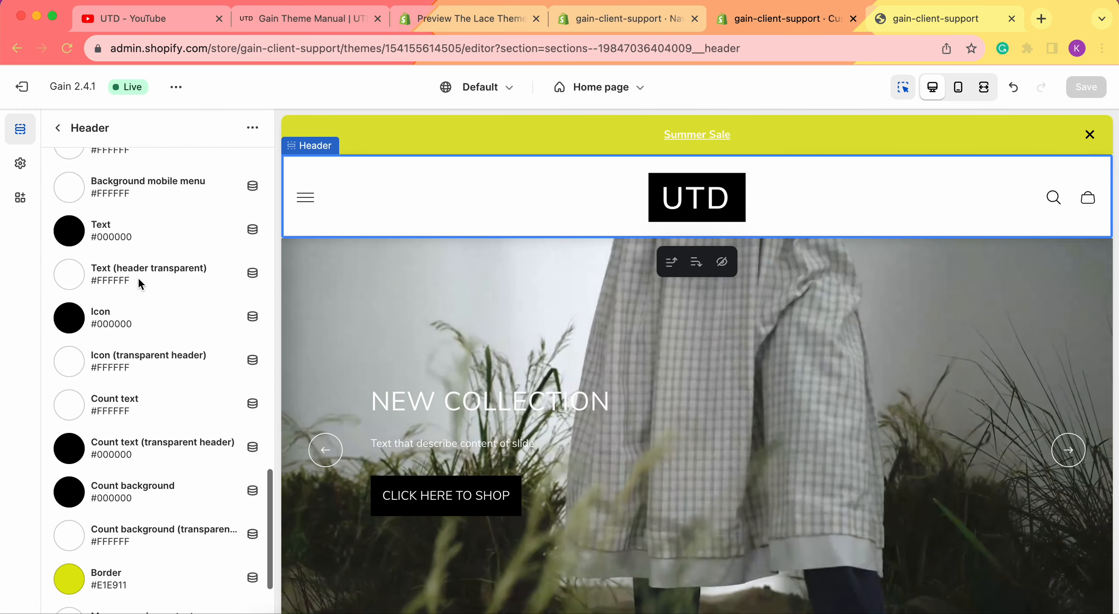
scroll(138, 276, up, 2)
scroll(72, 327, down, 5)
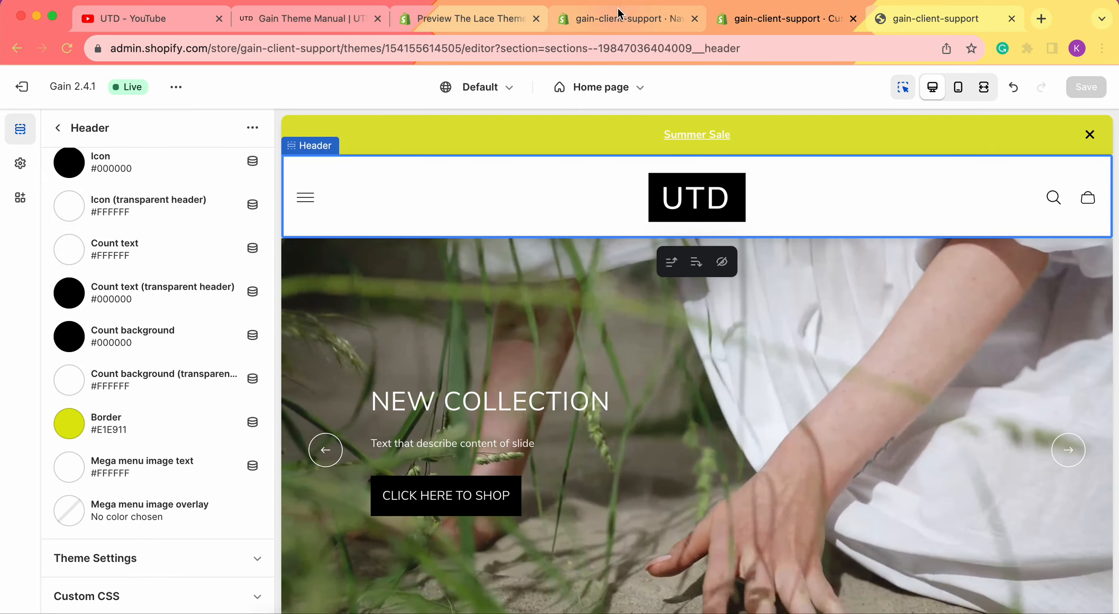
Step: Revisit the Stores menu in The Lace preview, and check the Shop menu in the live storefront's header
click(620, 15)
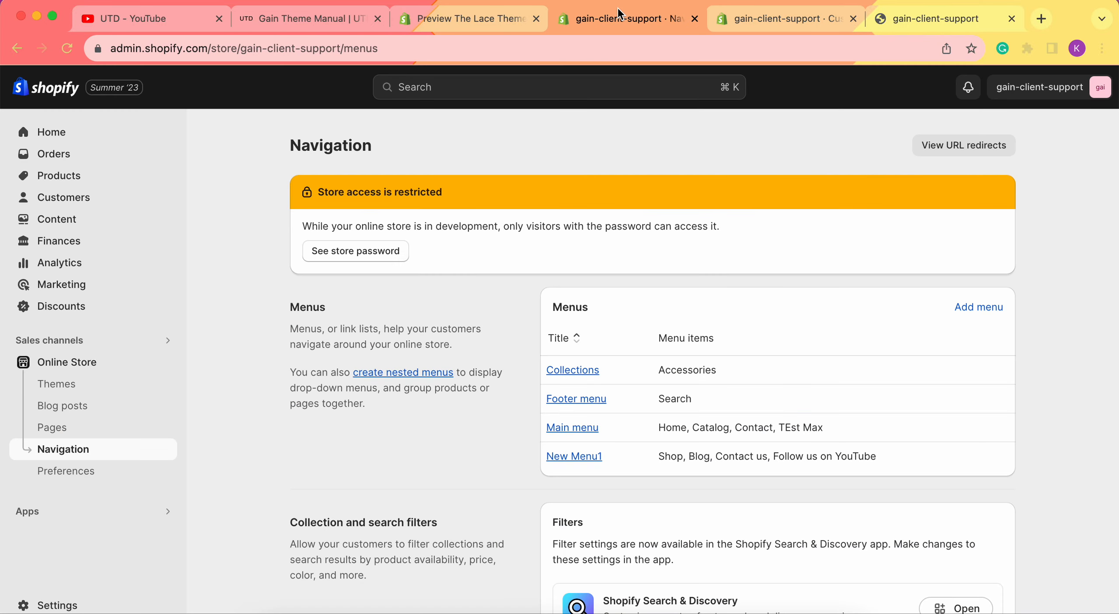
click(502, 19)
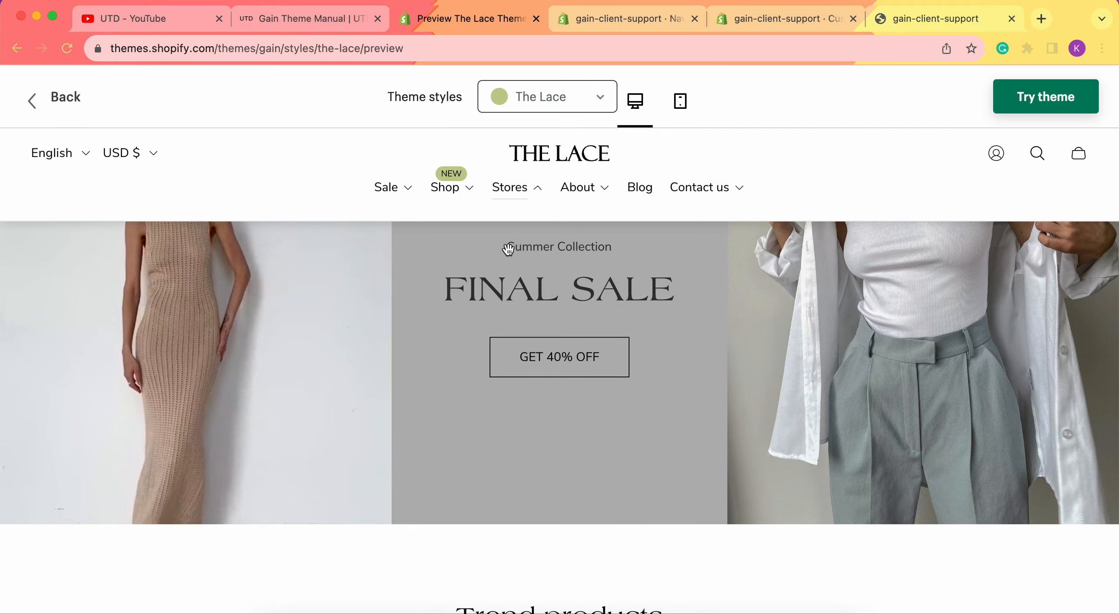
mouse_move(515, 197)
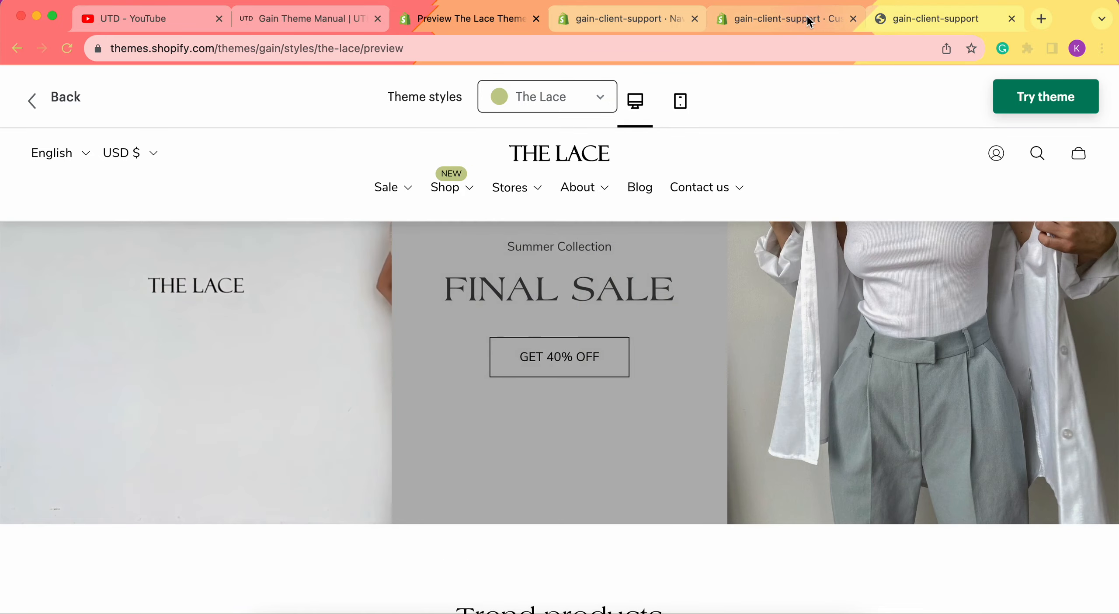
click(781, 19)
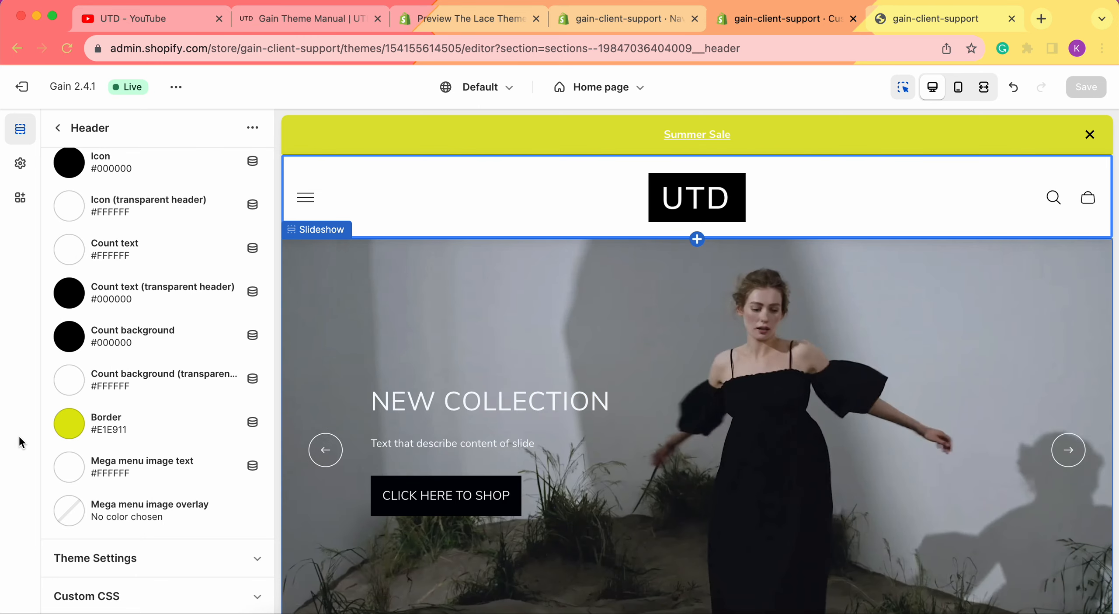
click(939, 29)
mouse_move(47, 156)
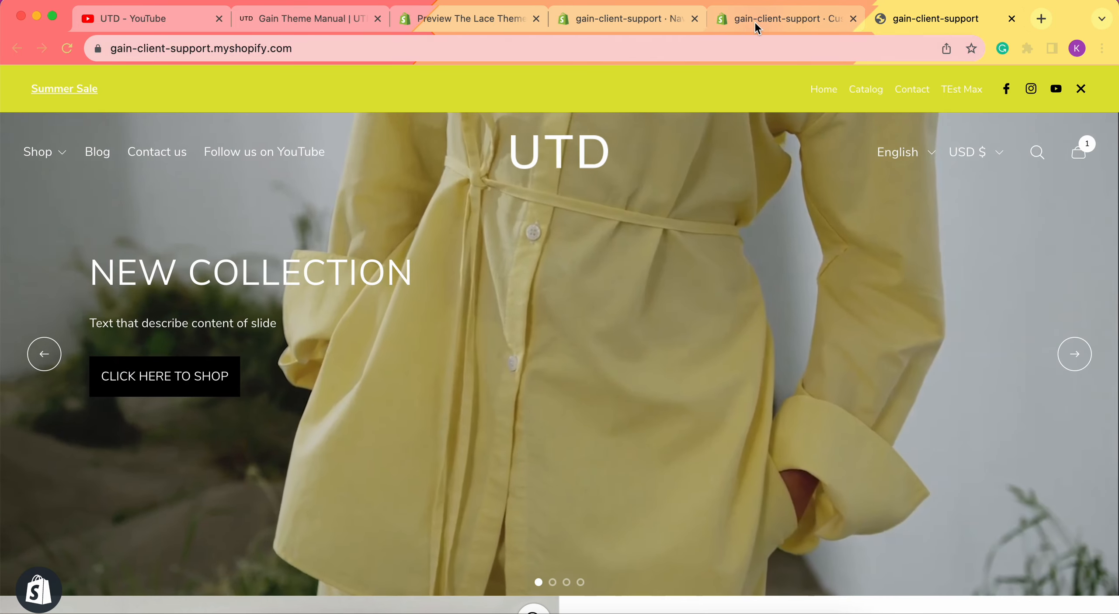
Step: Set the header's Mega menu image overlay to the preset gradient running from purple #C466EE to light blue #52DAEC
click(754, 21)
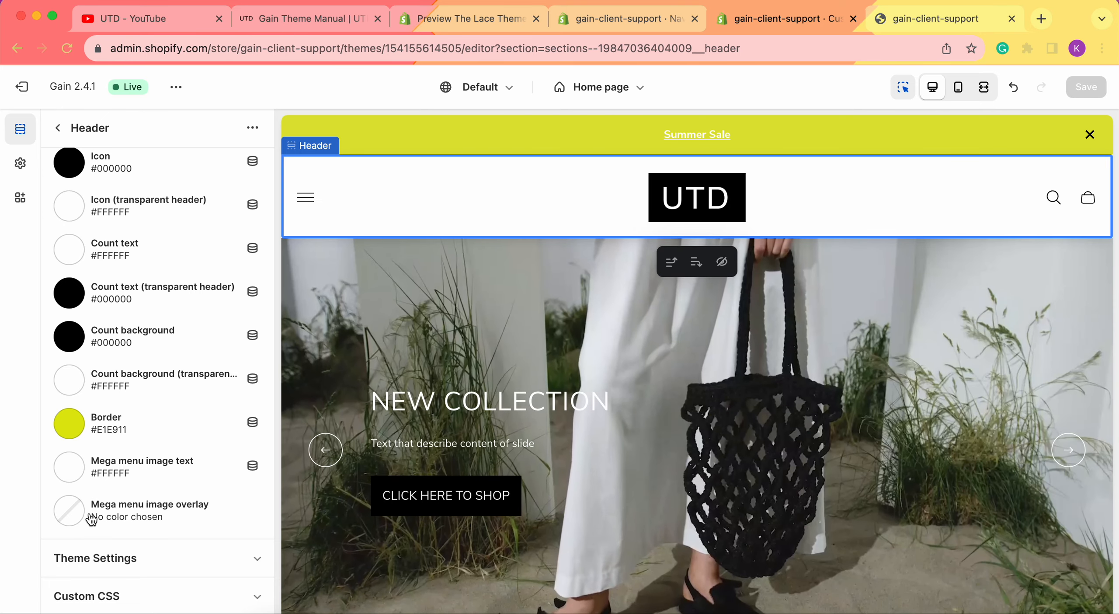
click(70, 513)
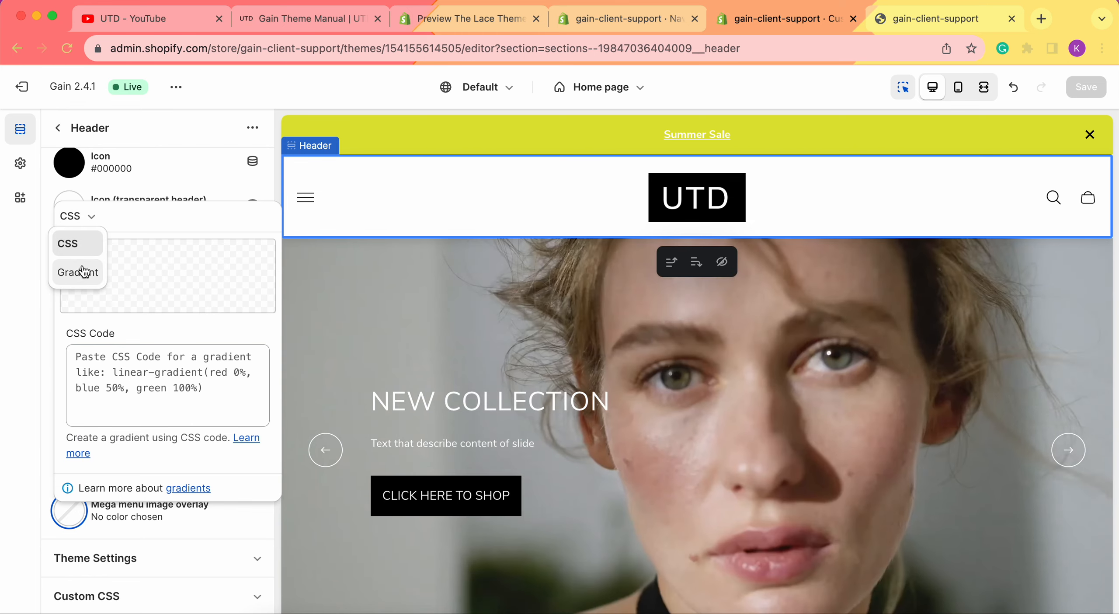
click(79, 271)
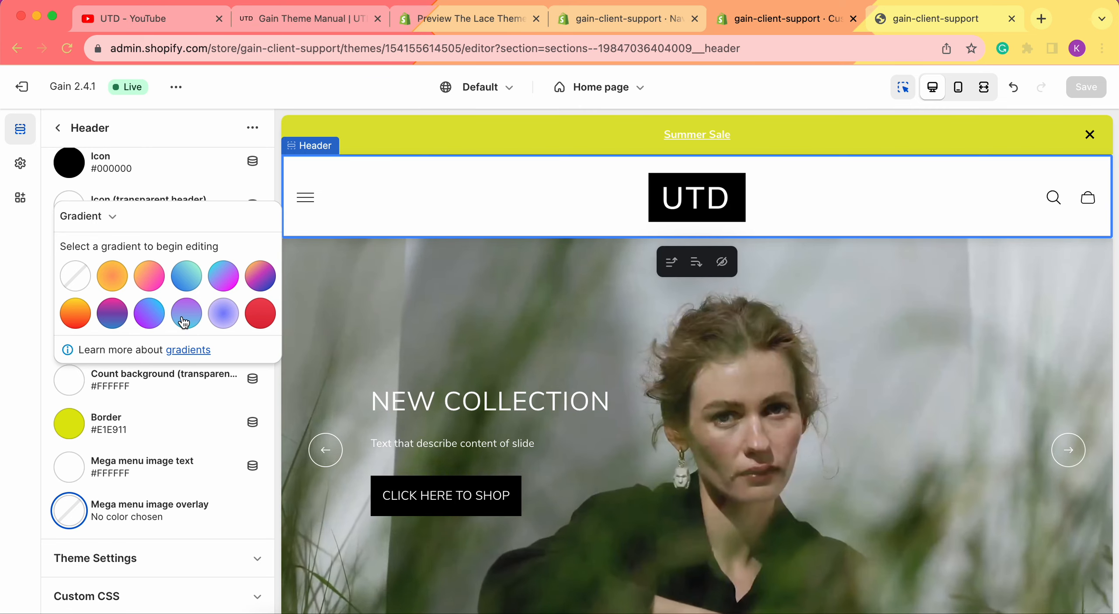
click(184, 314)
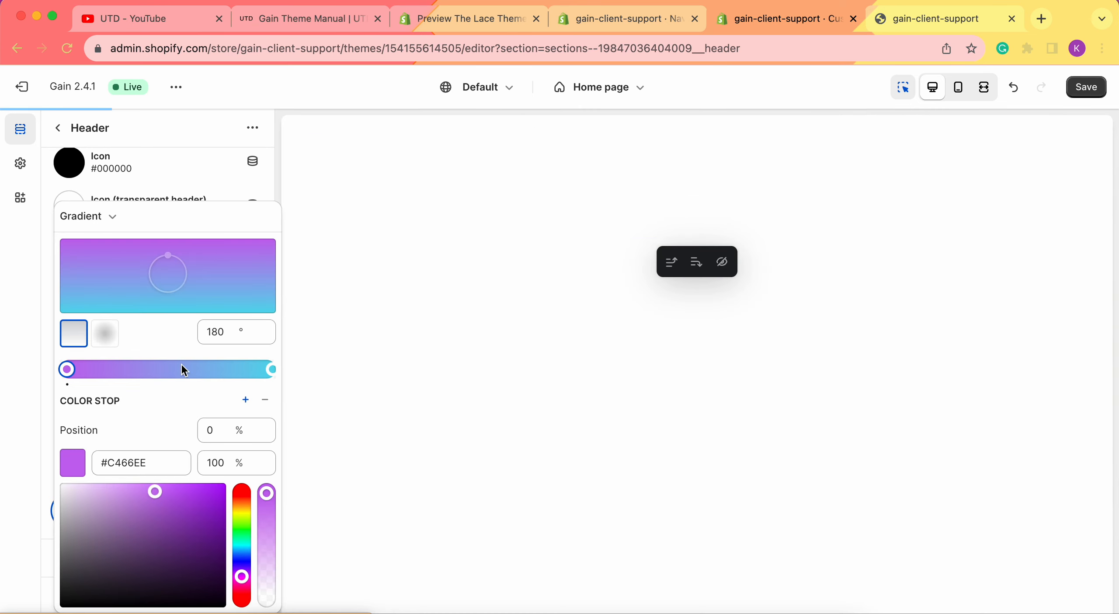
scroll(190, 451, down, 1)
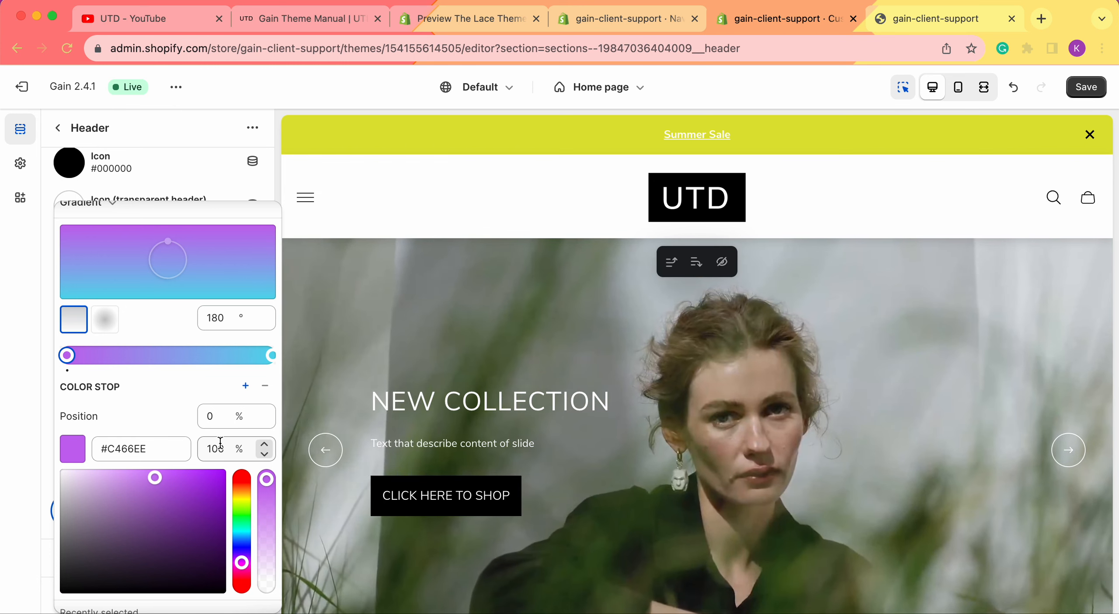
Step: Set the opacity of the overlay gradient's purple #C466EE color stop to 15%
click(220, 442)
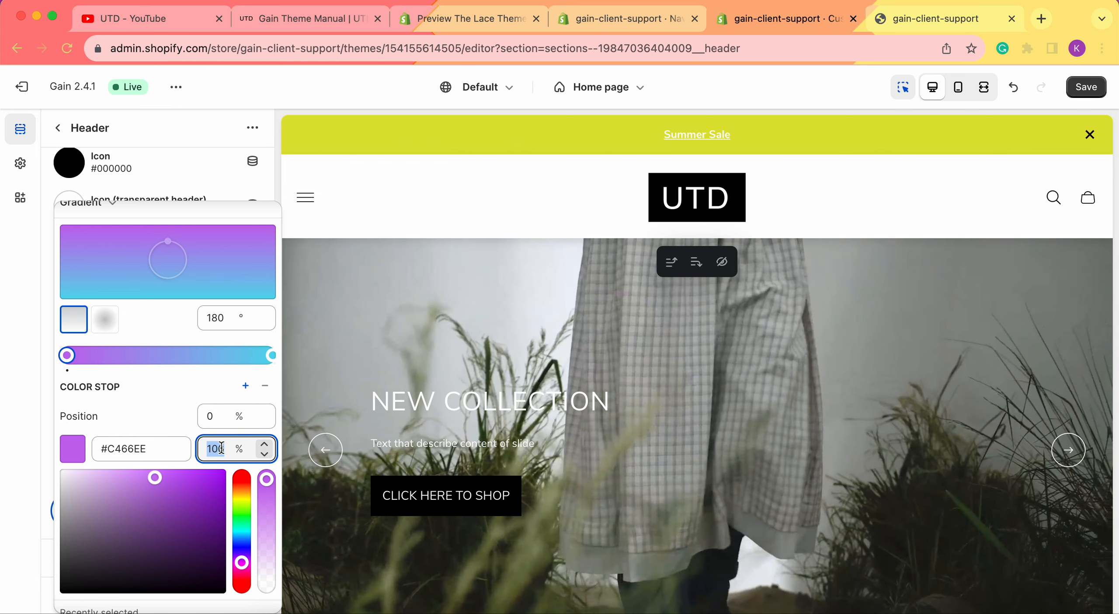
click(216, 446)
key(BackSpace)
key(BackSpace)
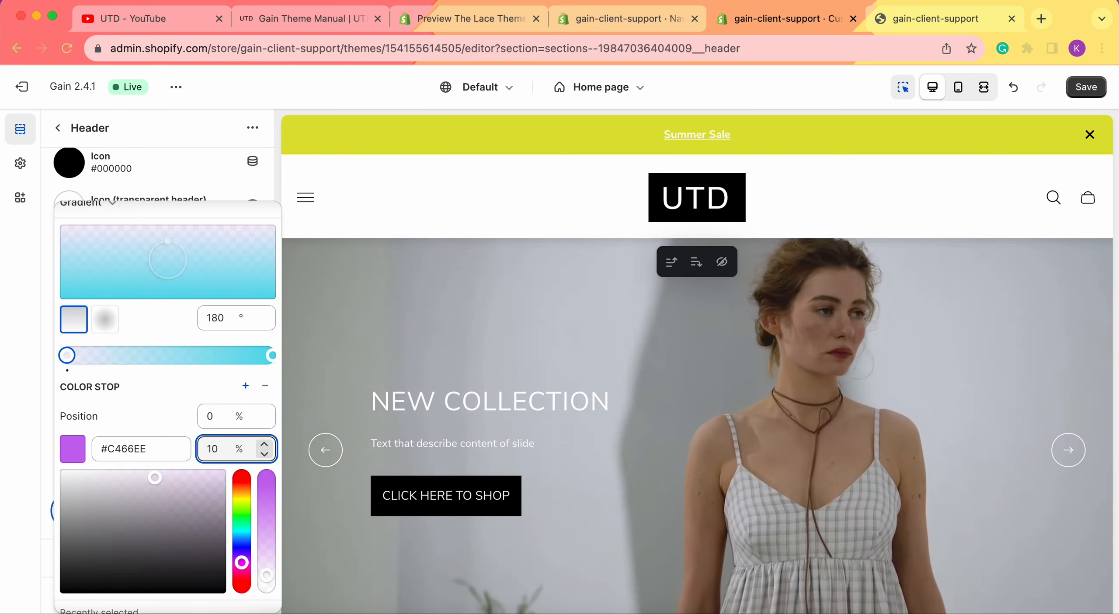
text(15)
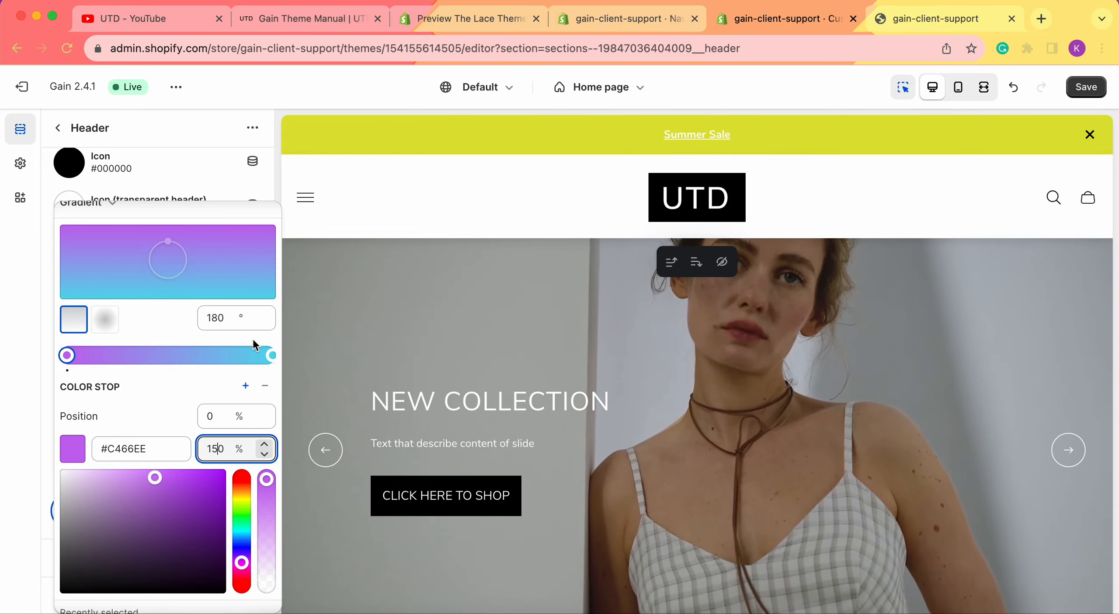
key(Right)
key(BackSpace)
key(BackSpace)
text(5)
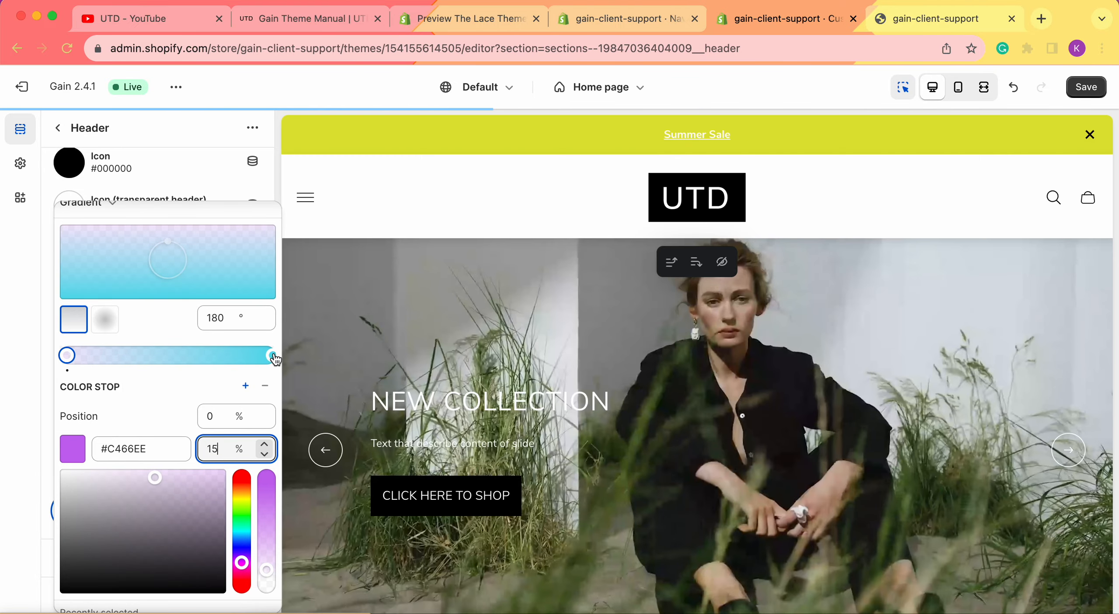
Step: Set the opacity of the overlay gradient's light blue #52DAEC color stop to 30%, and save the theme changes
click(271, 356)
click(228, 445)
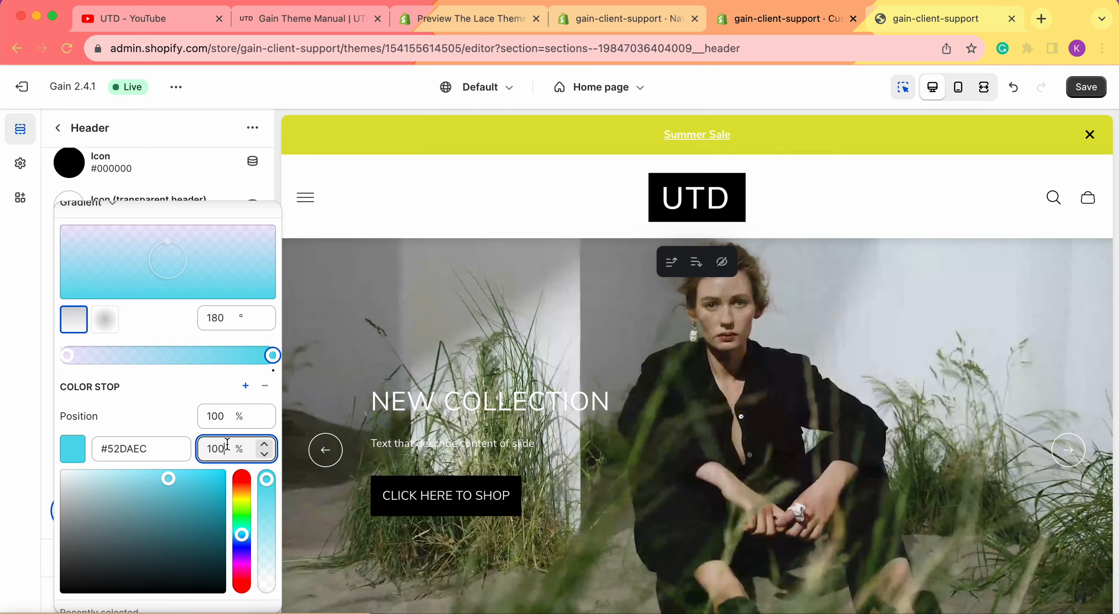
key(BackSpace)
key(BackSpace)
text(30)
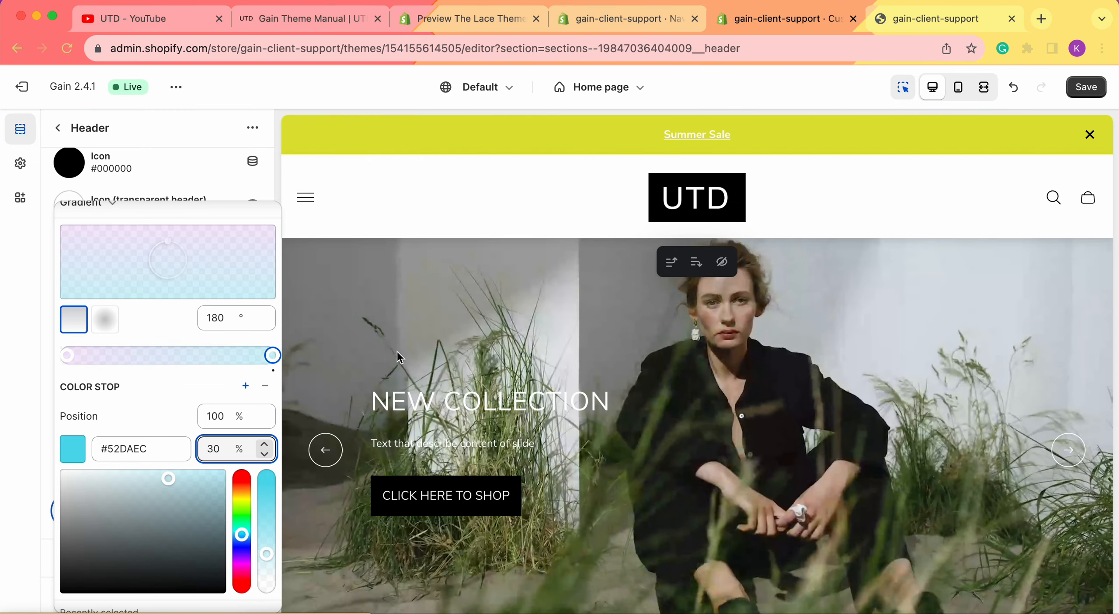
click(1096, 89)
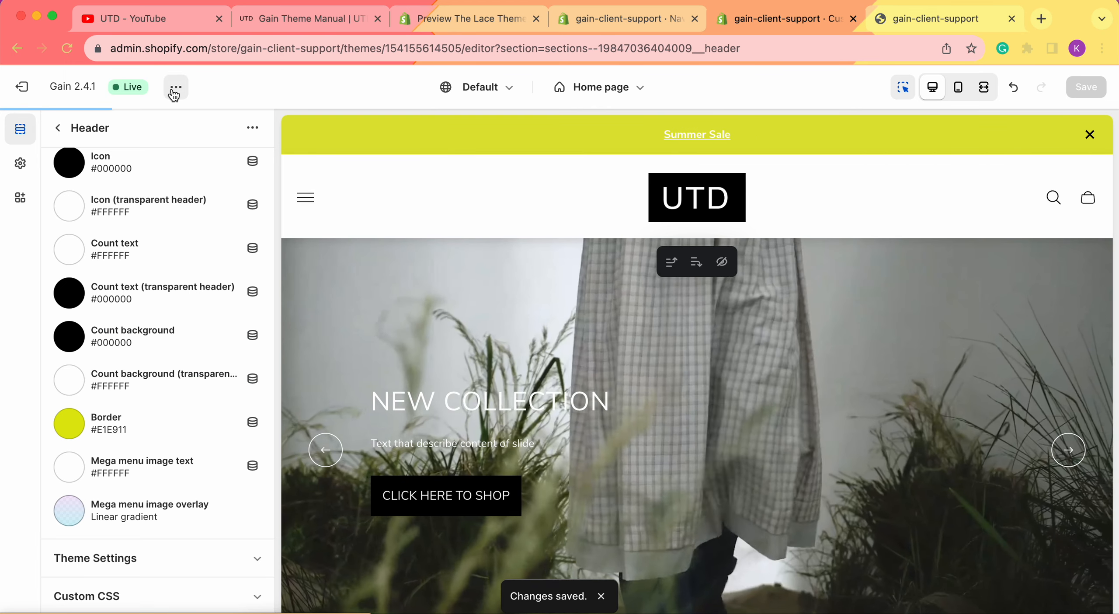
Step: View the saved theme on the live storefront to check the header menu, and return to the header's color settings
click(176, 90)
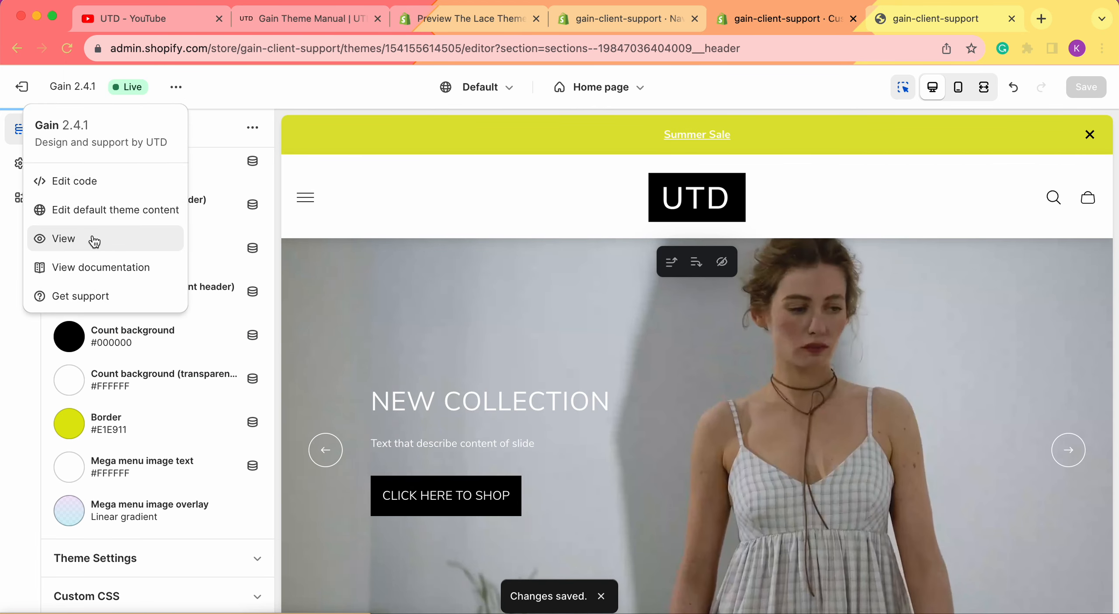
click(94, 240)
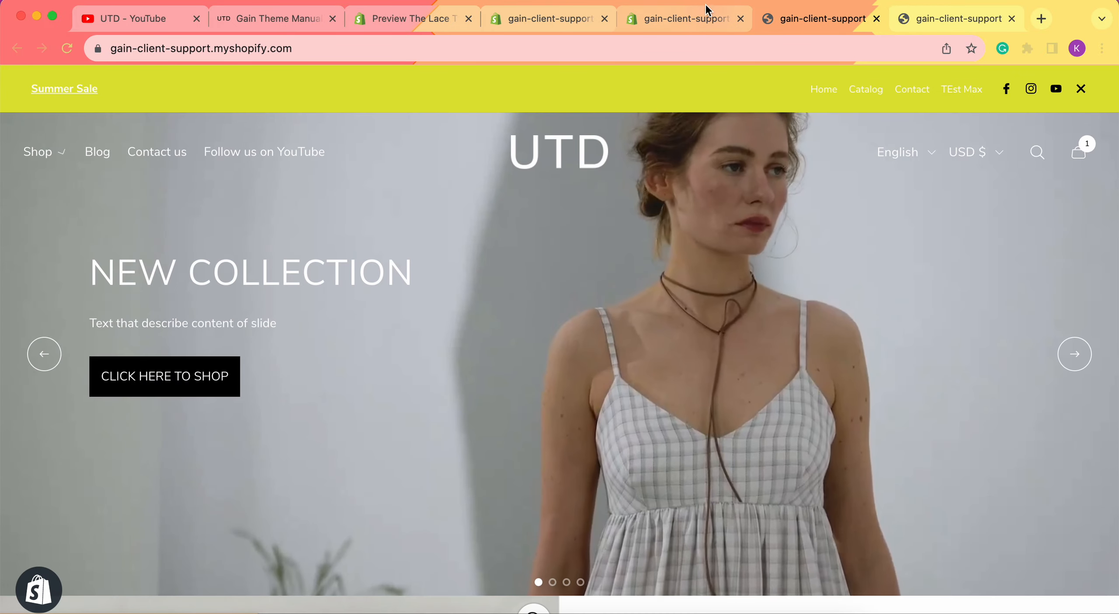
click(699, 17)
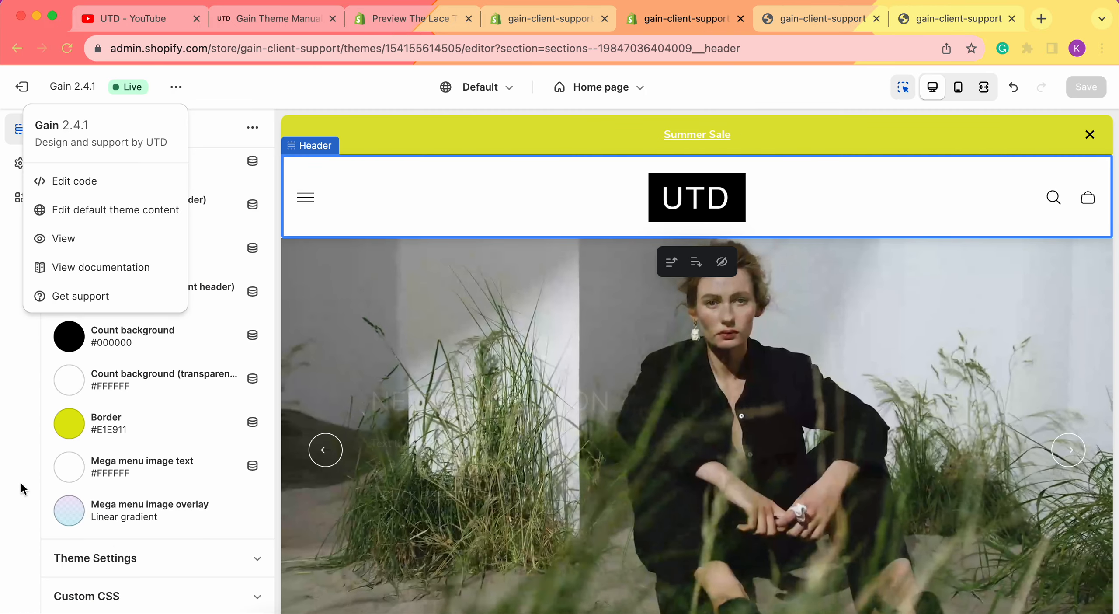
click(22, 488)
Step: Try the radial gradient type for the header's Mega menu image overlay and switch it back to linear
click(69, 510)
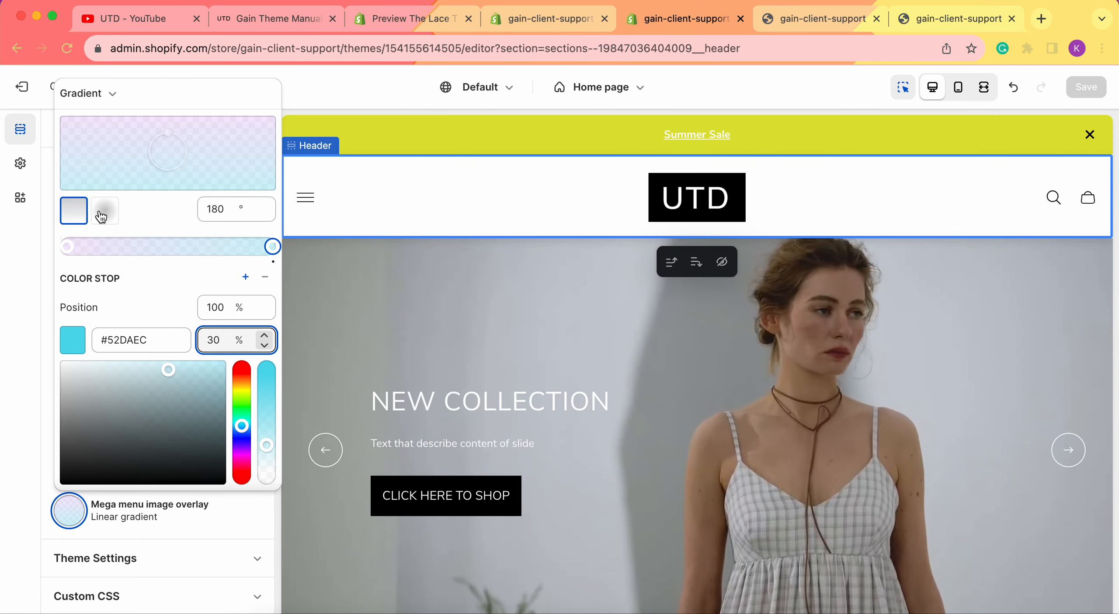
click(104, 216)
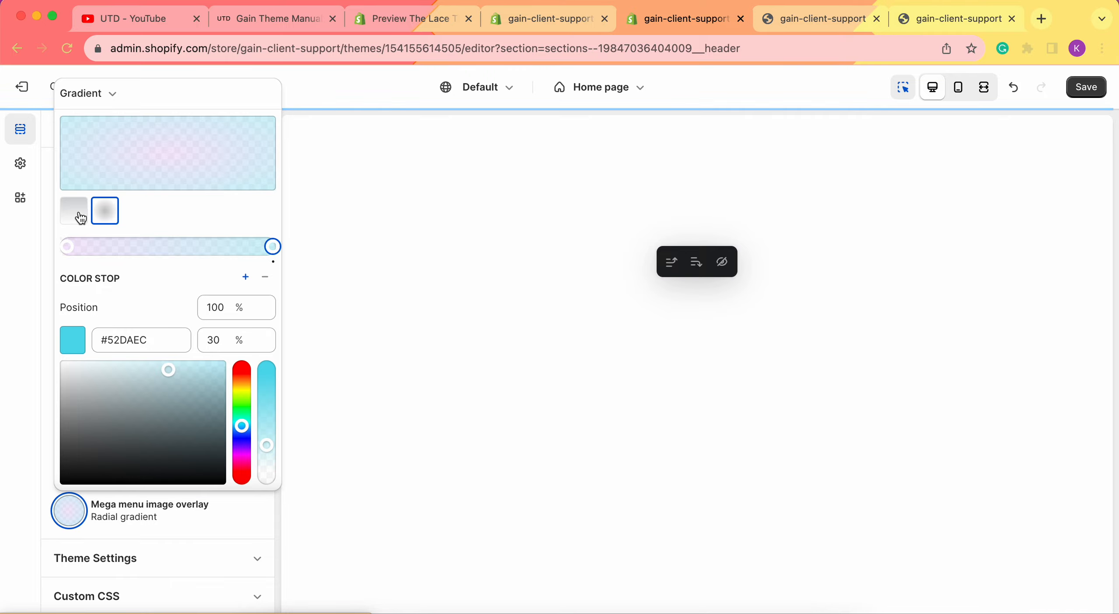
click(81, 217)
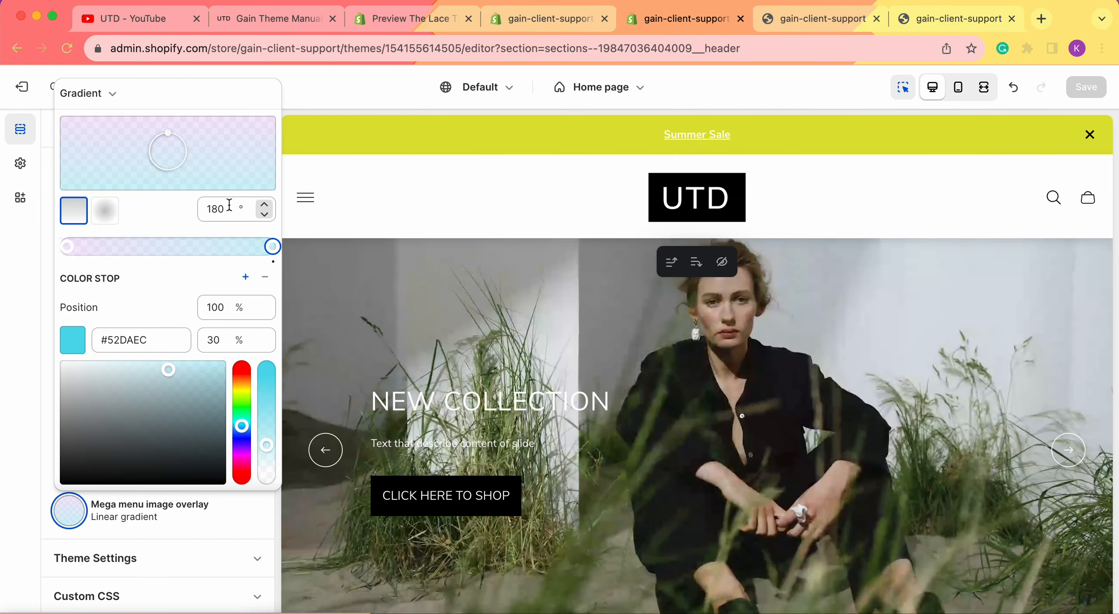
Step: Set the angle of the Mega menu image overlay's linear gradient to 50° and save the theme changes
click(265, 215)
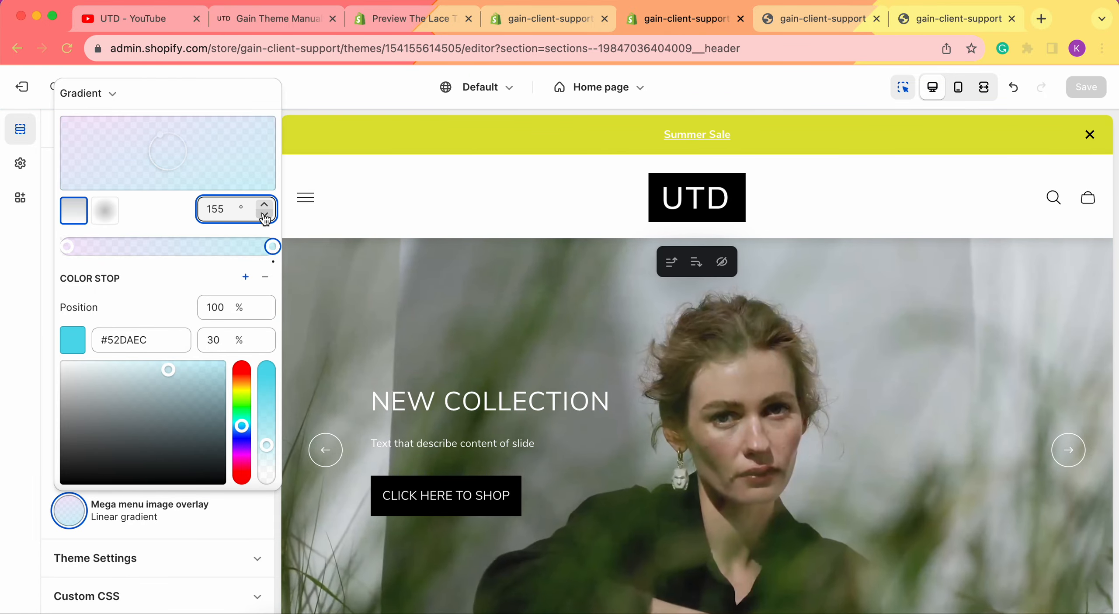
click(264, 214)
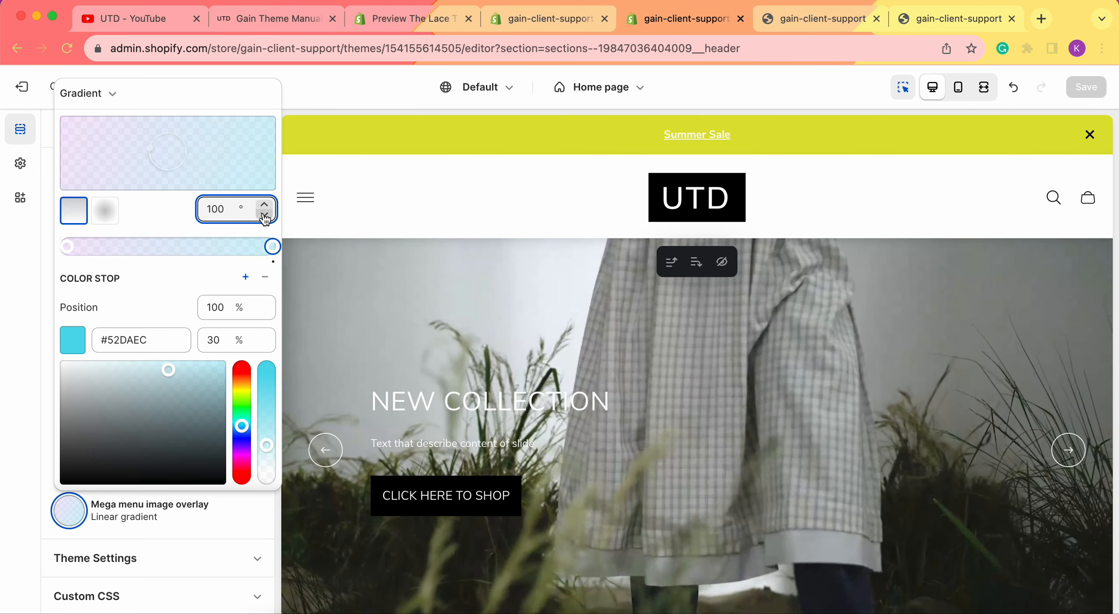
click(264, 215)
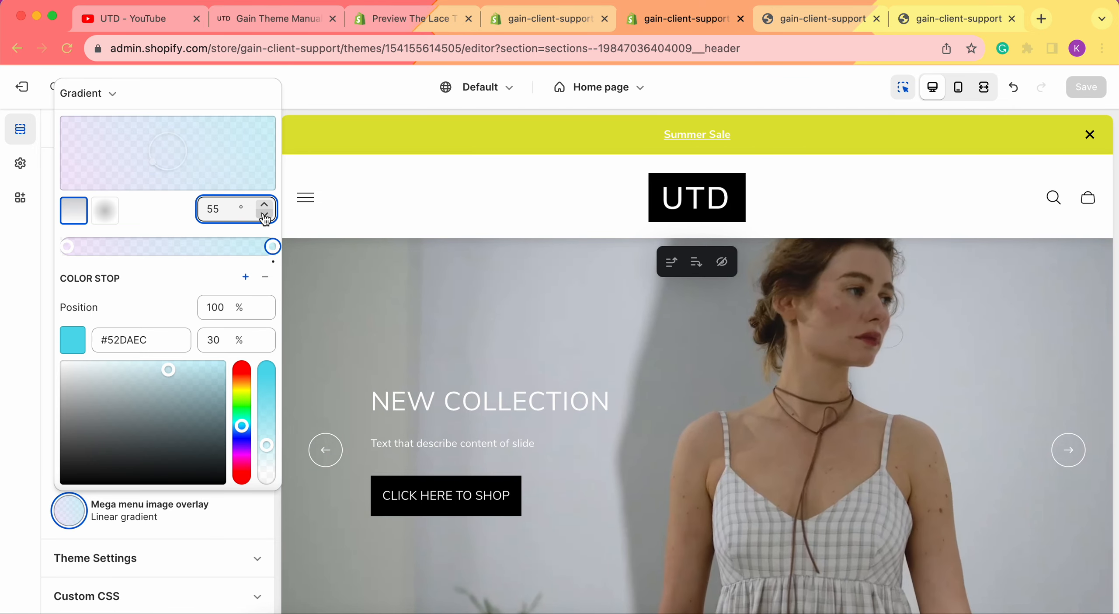
click(265, 215)
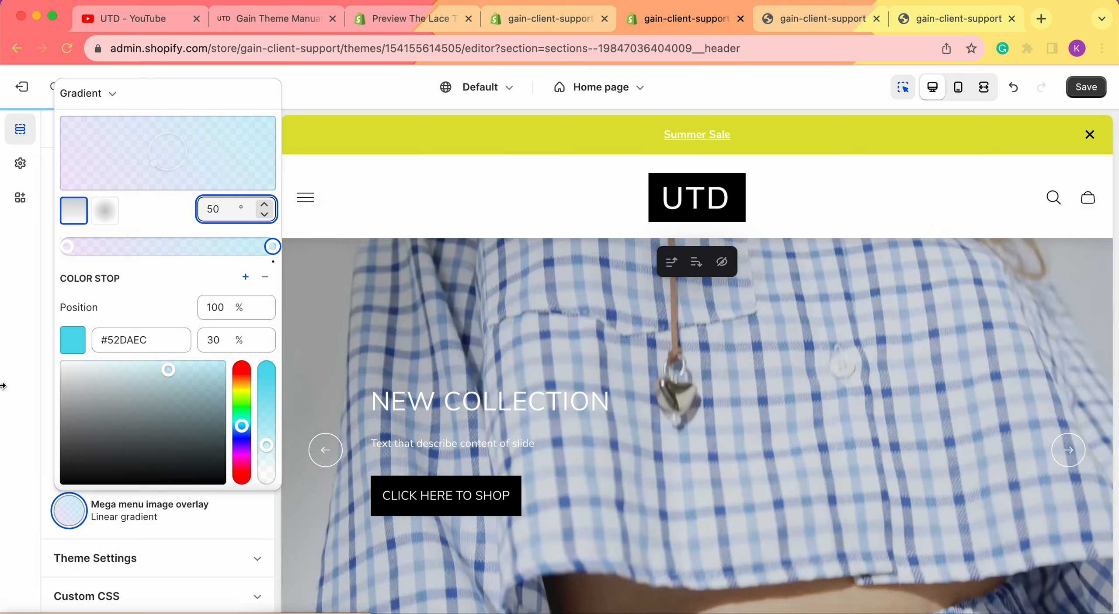
click(4, 386)
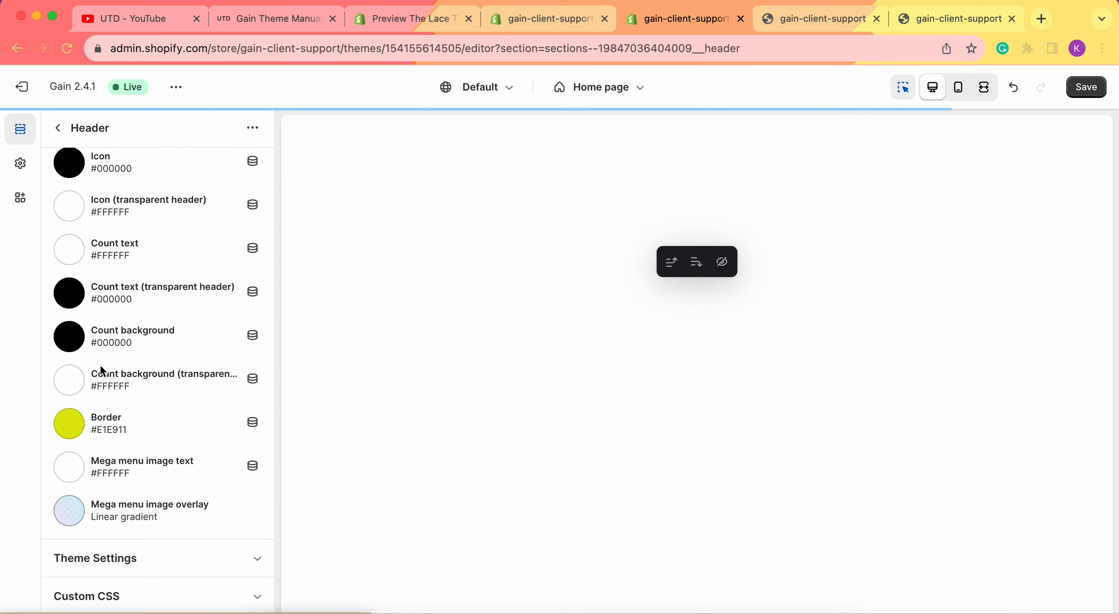
click(1087, 87)
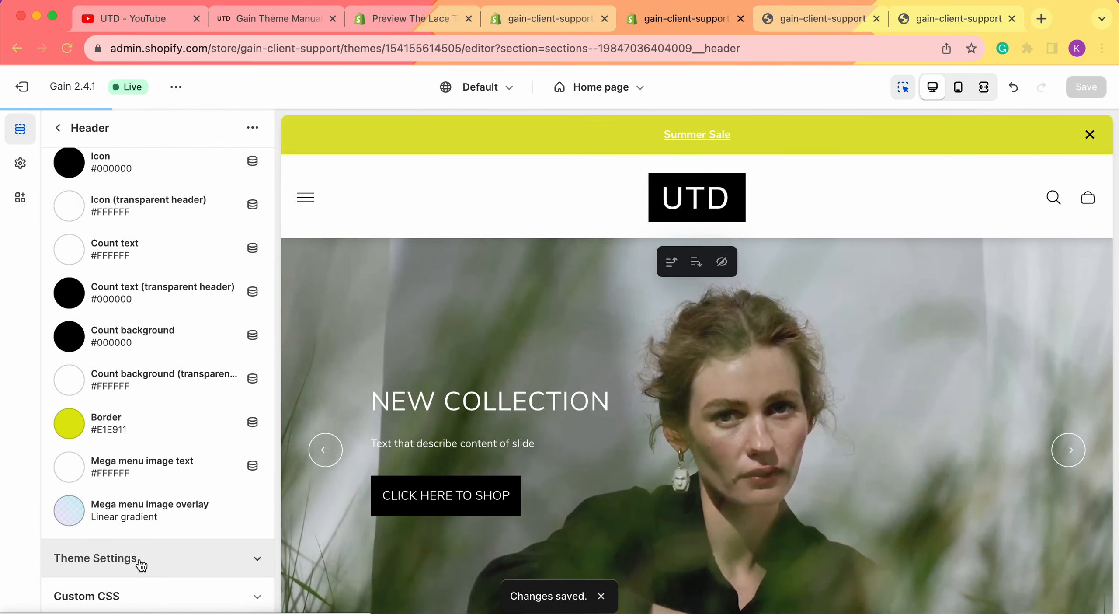
Step: Expand the header's Theme Settings, and add the olive Angora wool mix hat to the cart on the live storefront to check the cart behavior
click(141, 565)
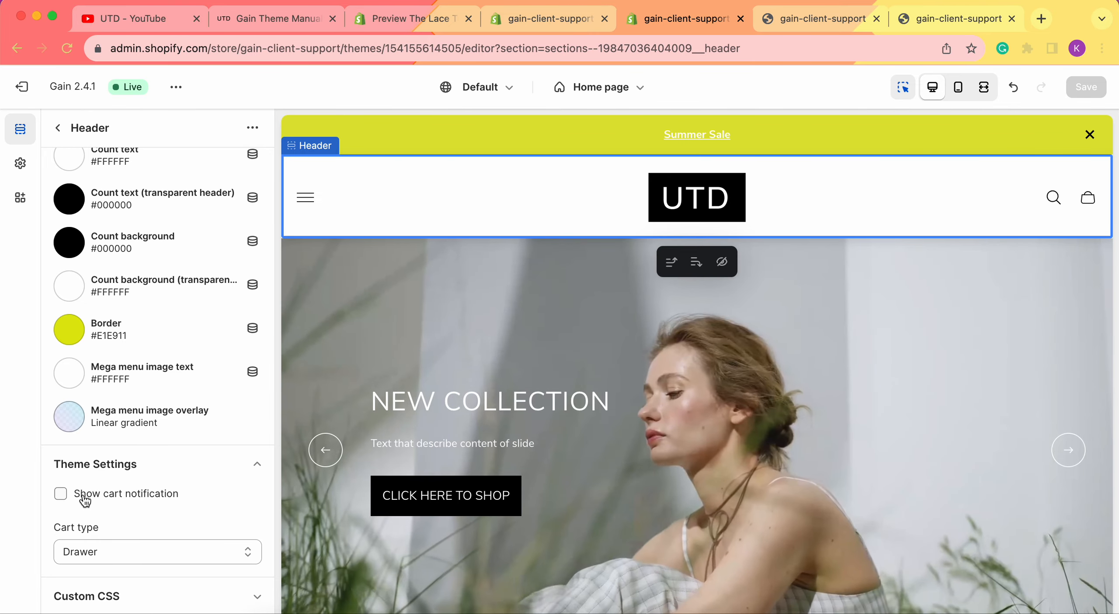
click(835, 14)
scroll(764, 331, down, 15)
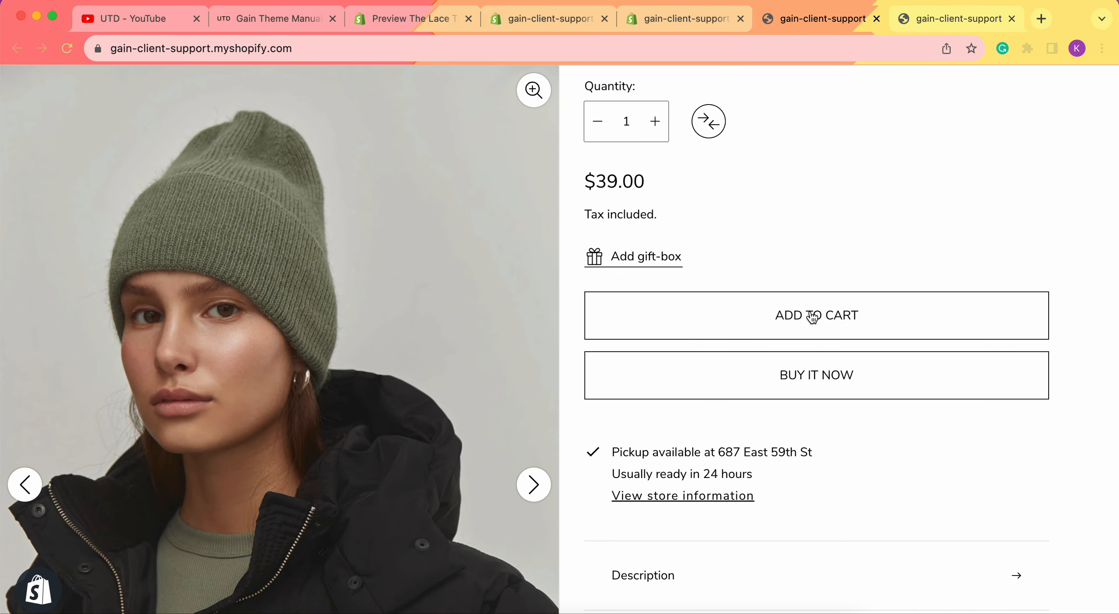
click(813, 317)
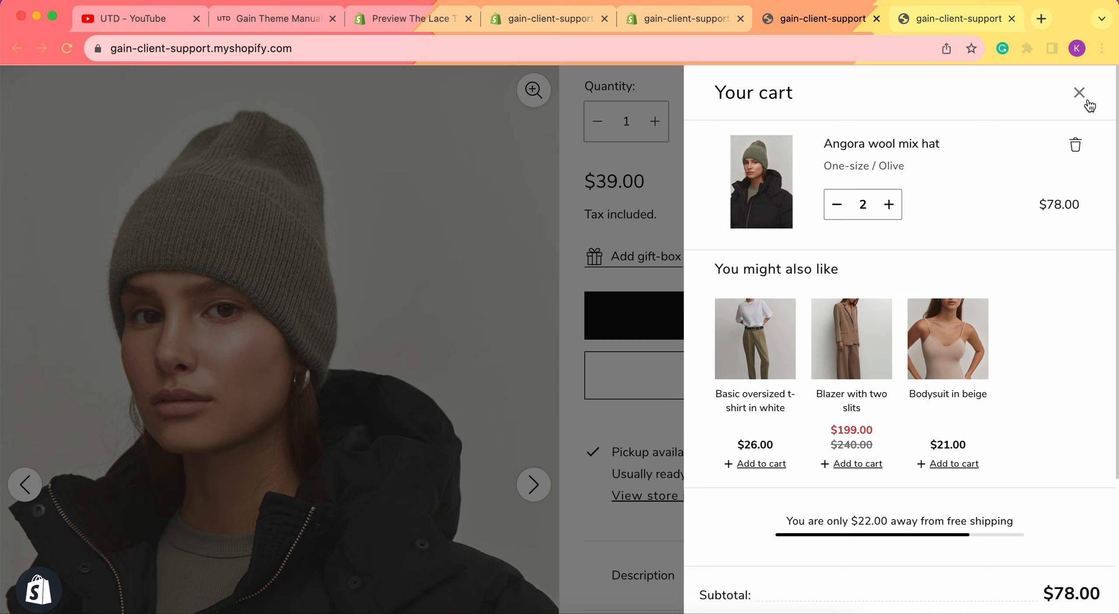
Step: Enable Show cart notification in the header's Theme Settings back in the theme editor, and save the changes
click(690, 20)
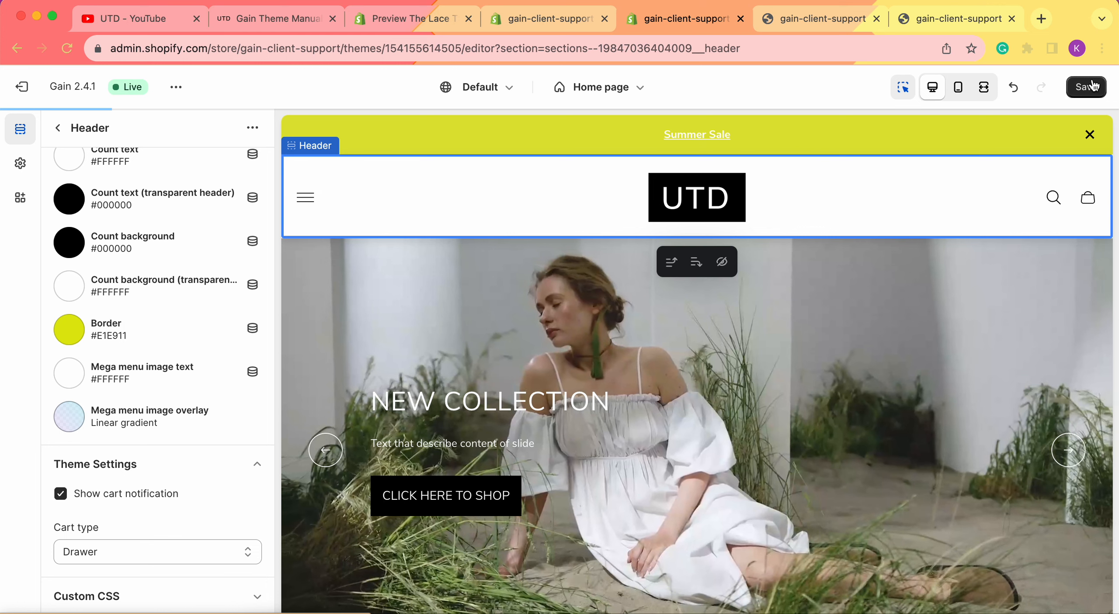
click(1092, 85)
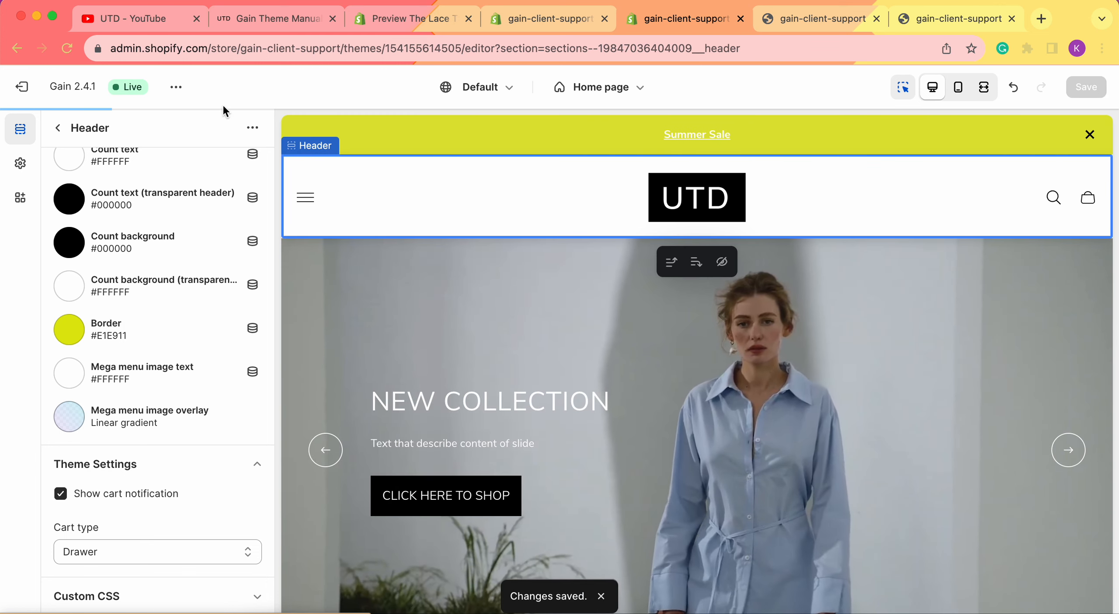
Step: View the saved theme on the live storefront and add the Angora wool mix hat to the cart to check the cart notification
click(176, 87)
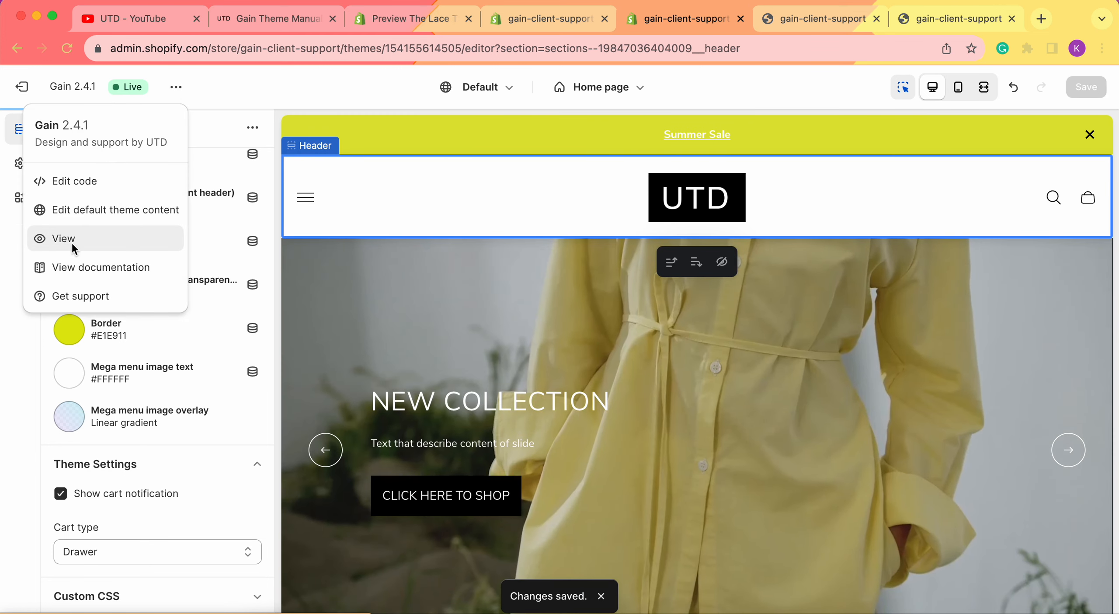
click(72, 240)
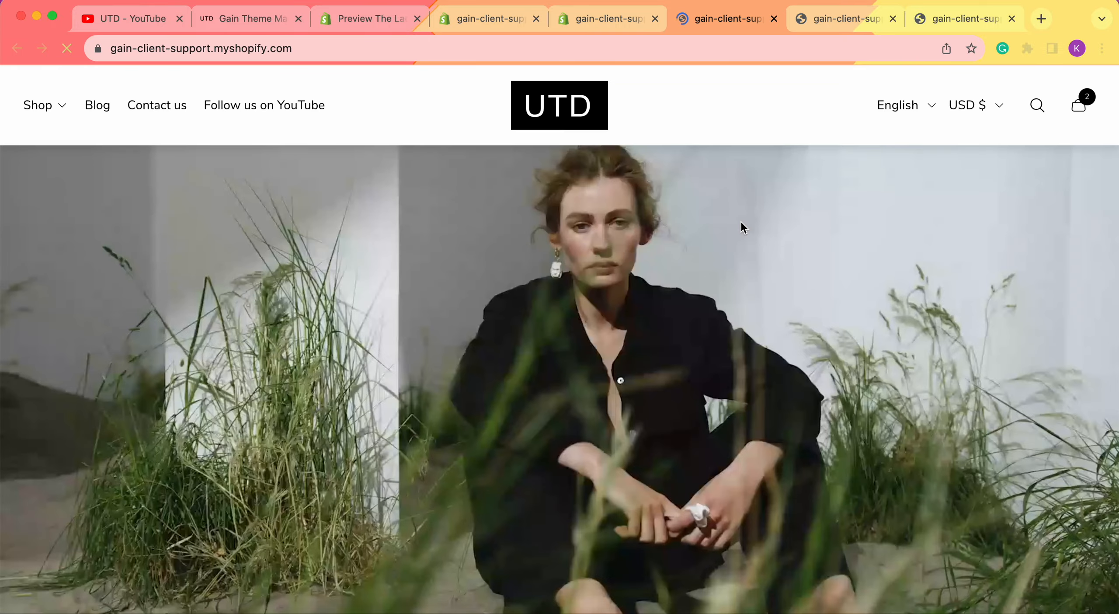
scroll(741, 223, down, 10)
scroll(741, 220, down, 10)
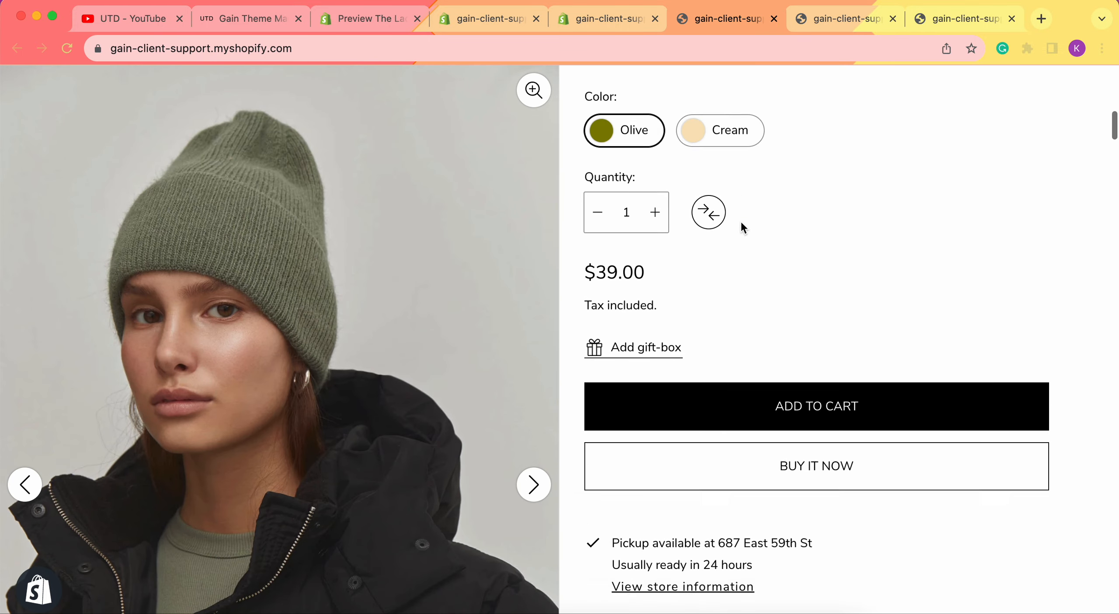
click(816, 342)
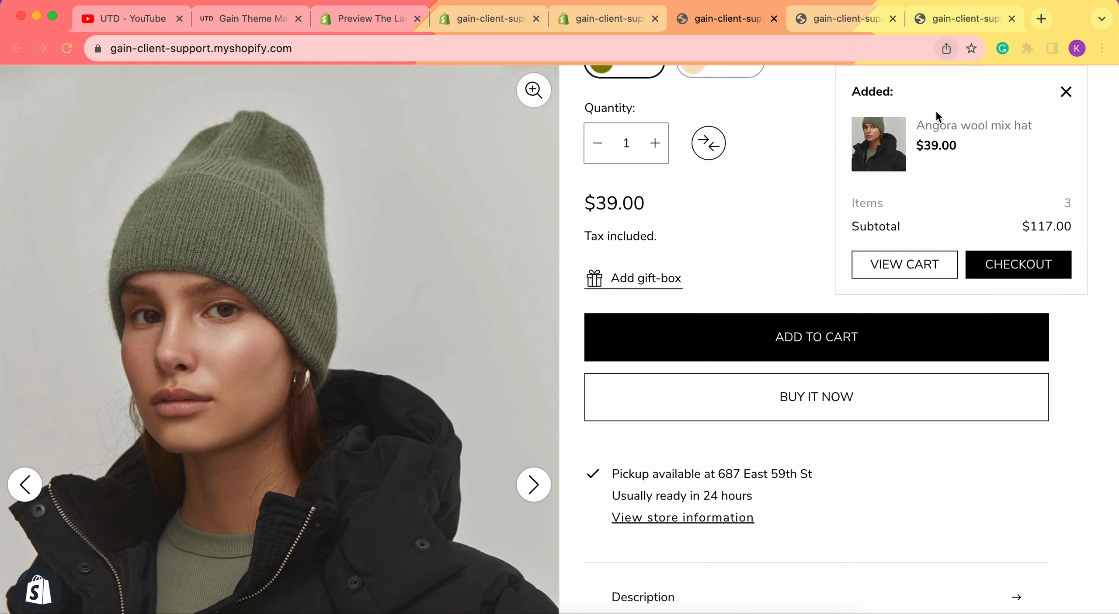
click(620, 19)
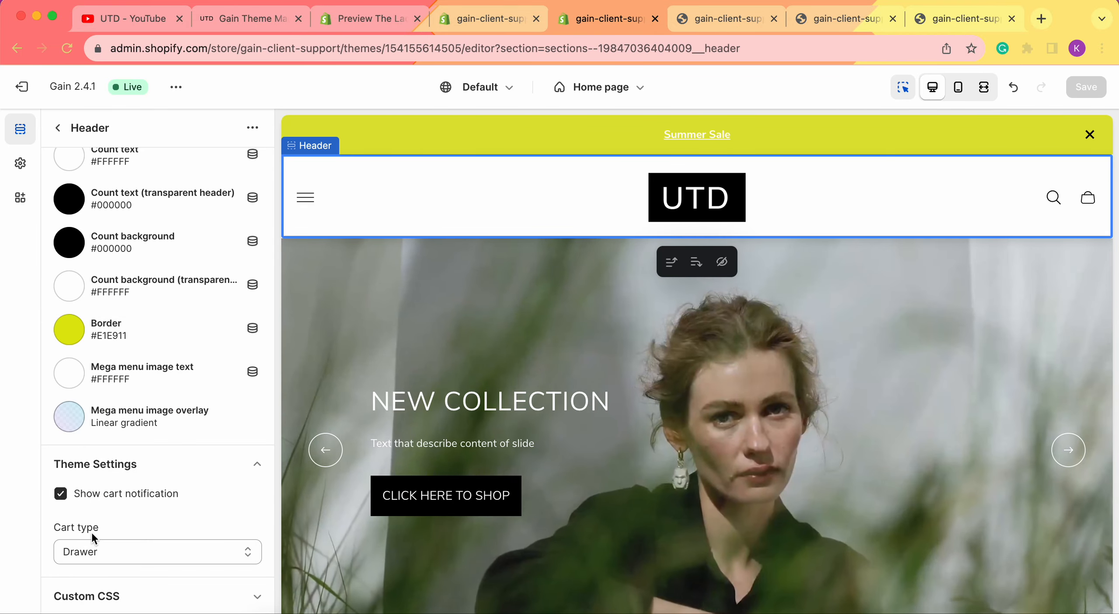
Step: Open the cart from the live storefront's header to check how the Drawer cart type behaves
click(110, 551)
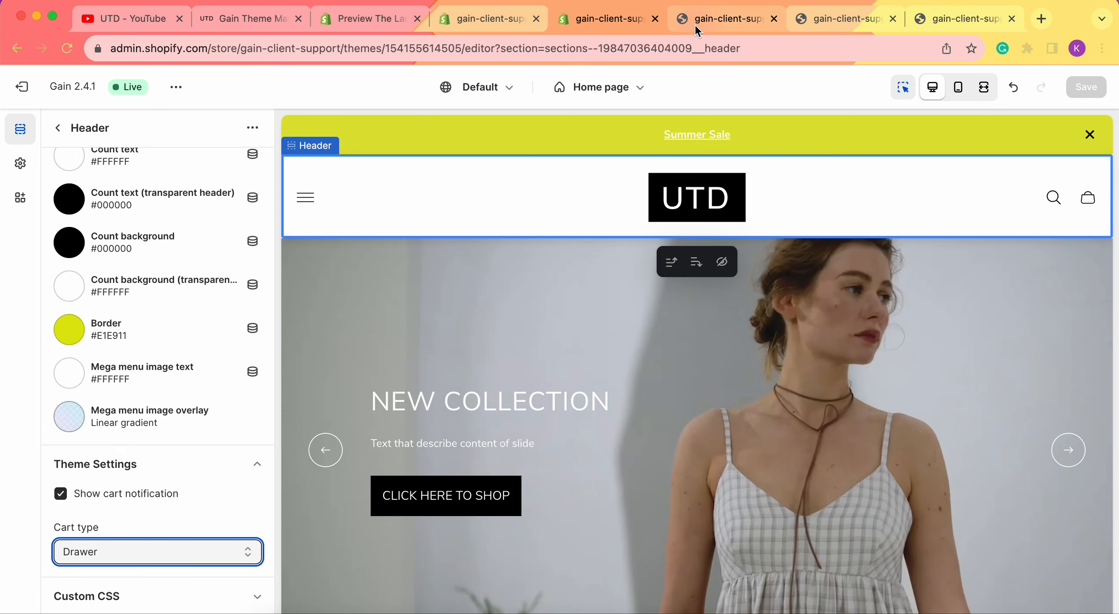
click(699, 20)
scroll(1103, 131, up, 12)
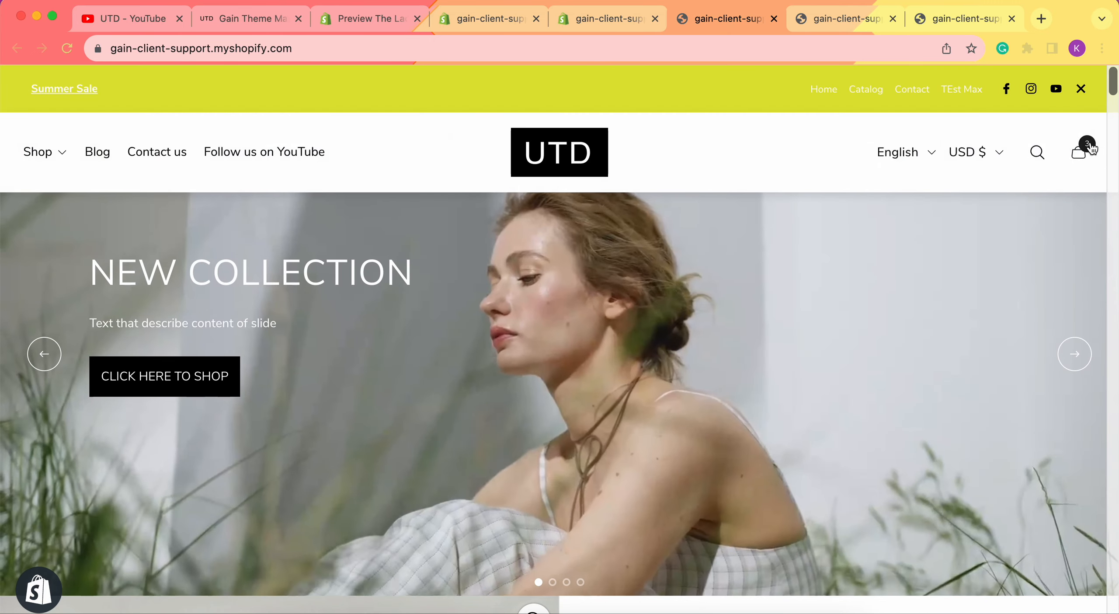
click(1086, 150)
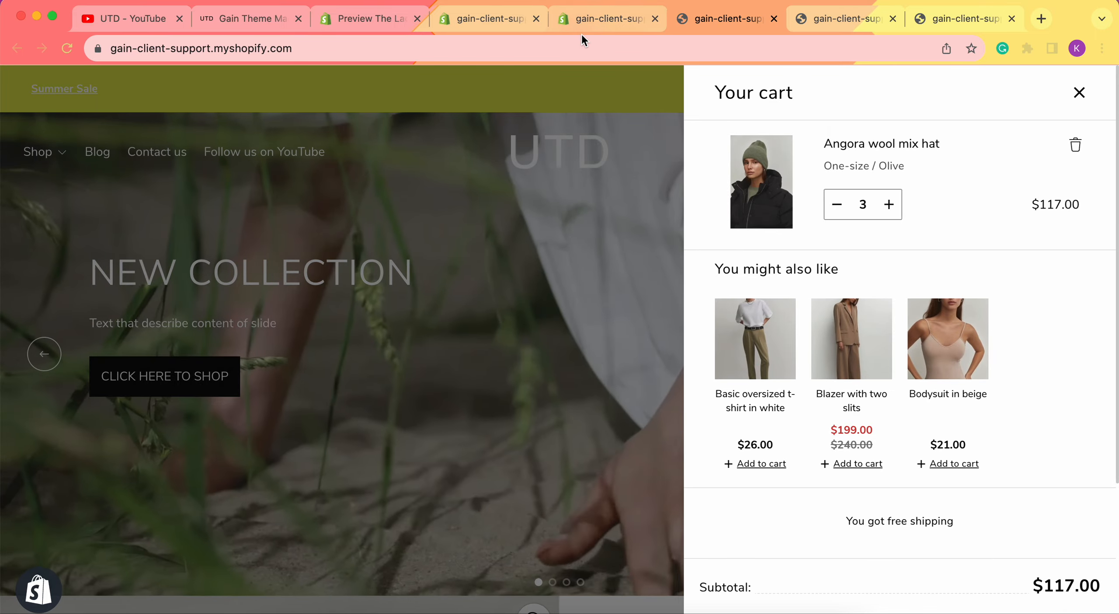
Step: Set the header's Cart type to Page in the theme editor and save the theme changes
click(584, 29)
click(115, 563)
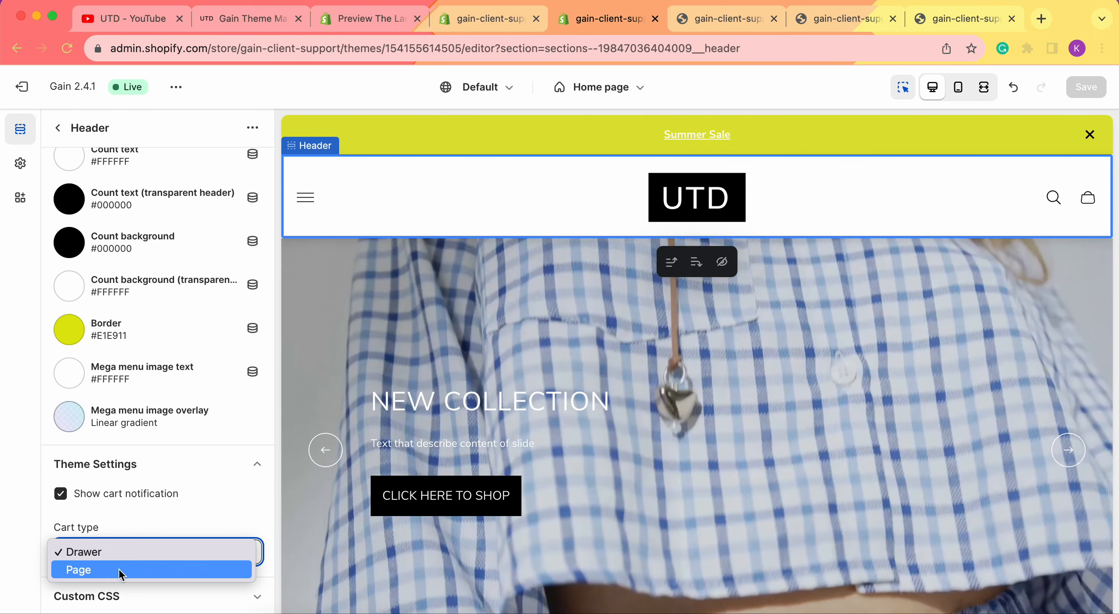
click(114, 570)
click(1083, 92)
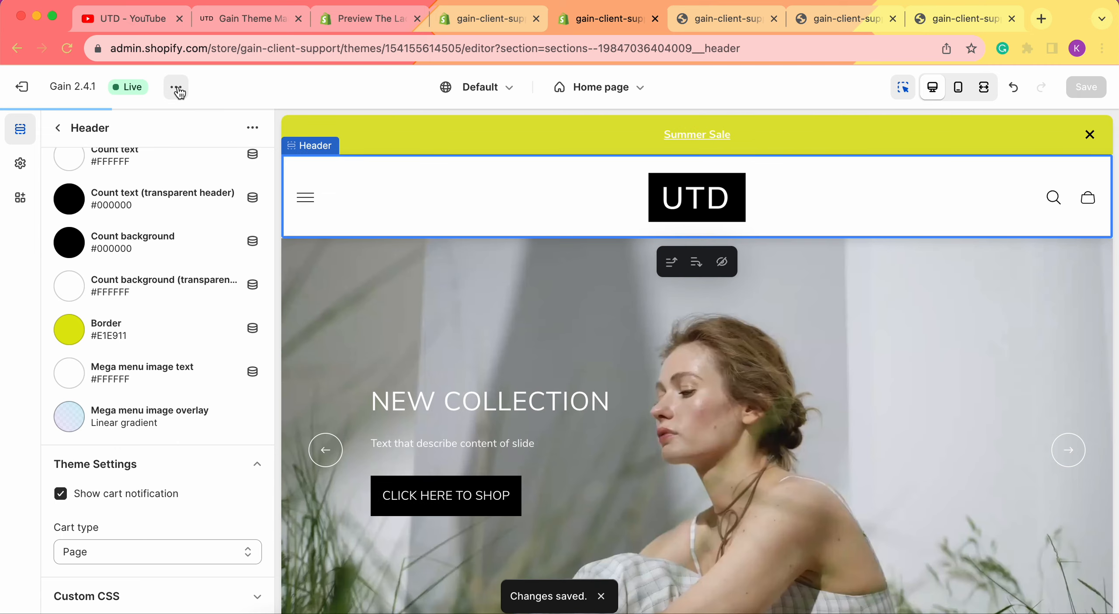
Step: View the saved theme on the live storefront and add the olive Angora wool mix hat to the cart again
click(178, 93)
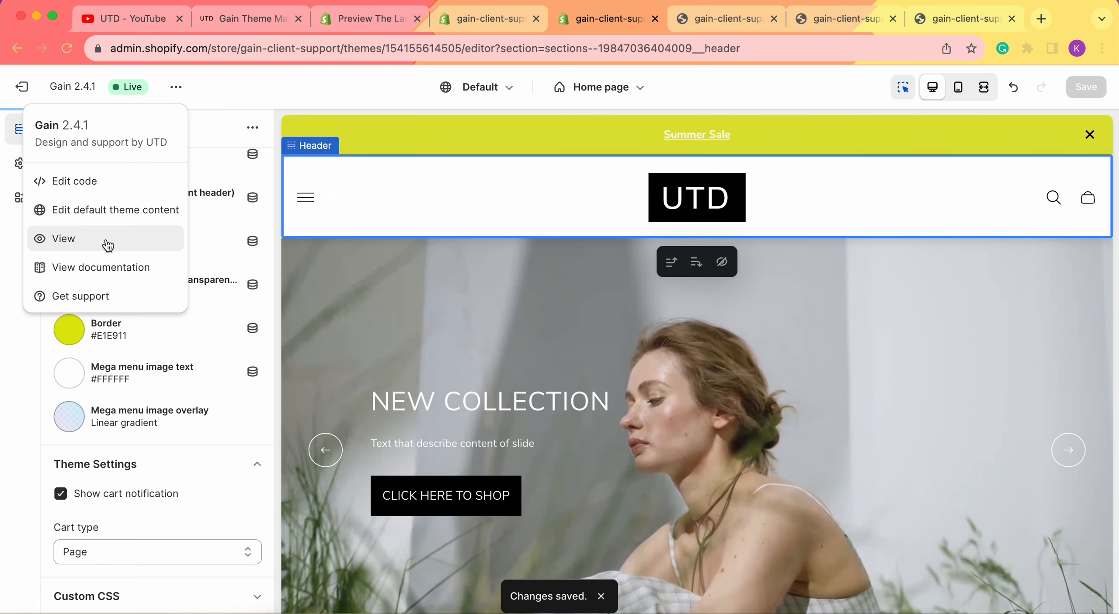
click(131, 237)
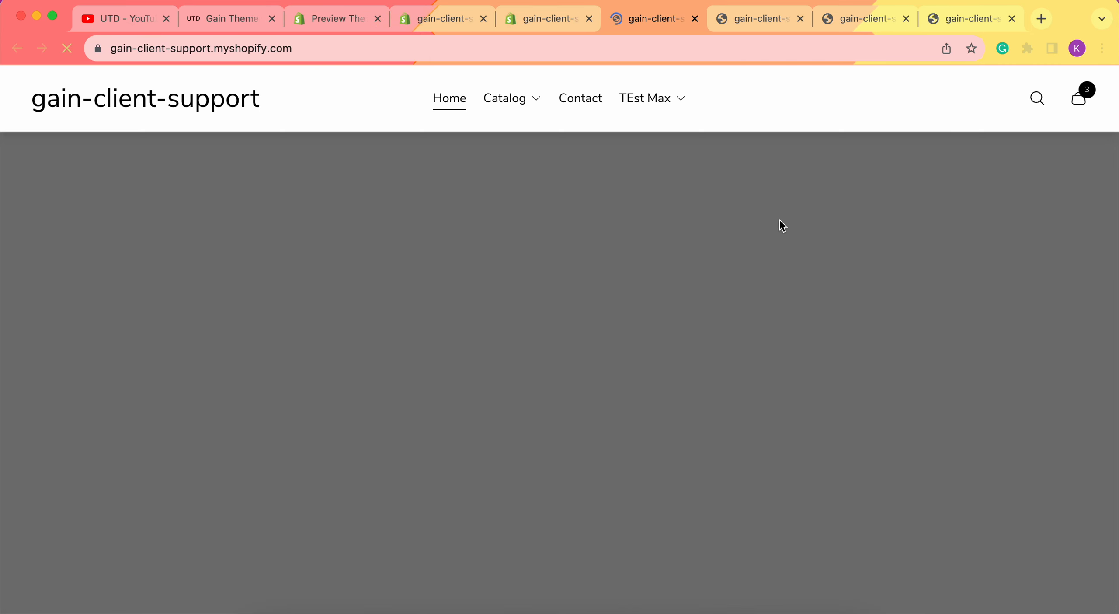
scroll(727, 296, down, 5)
scroll(727, 296, down, 10)
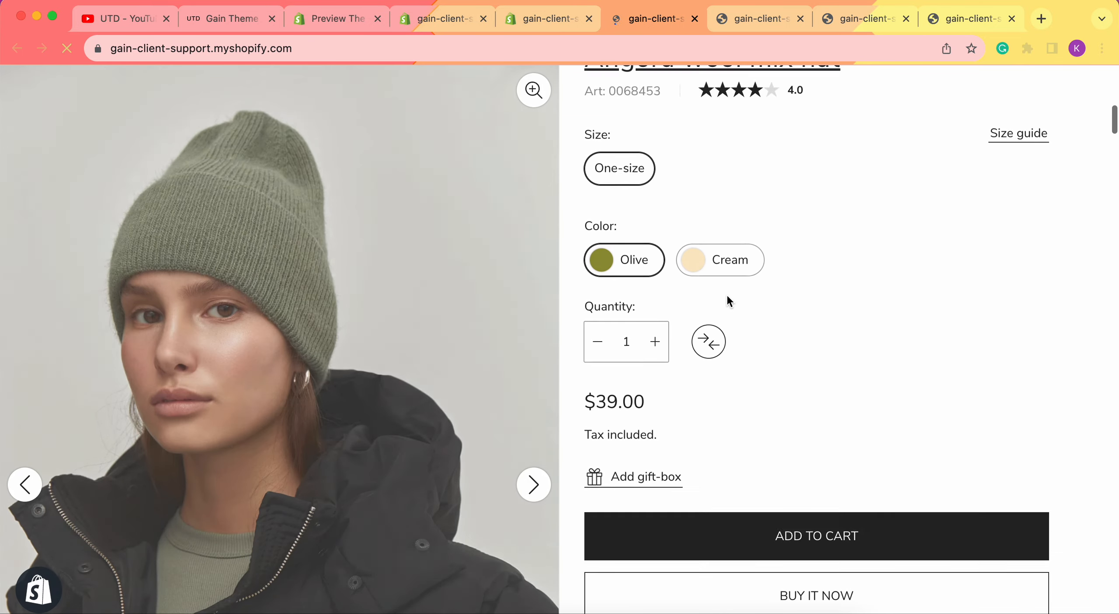
click(812, 473)
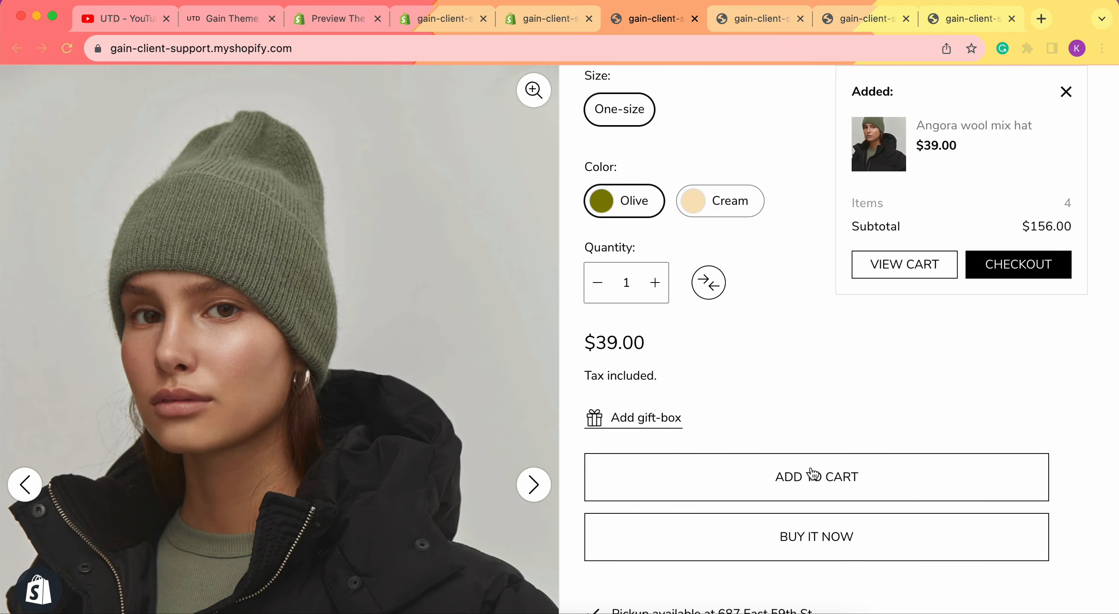
Step: Open the cart from the storefront header, look over the Shopping cart page, and go back to the home page
scroll(1028, 92, up, 15)
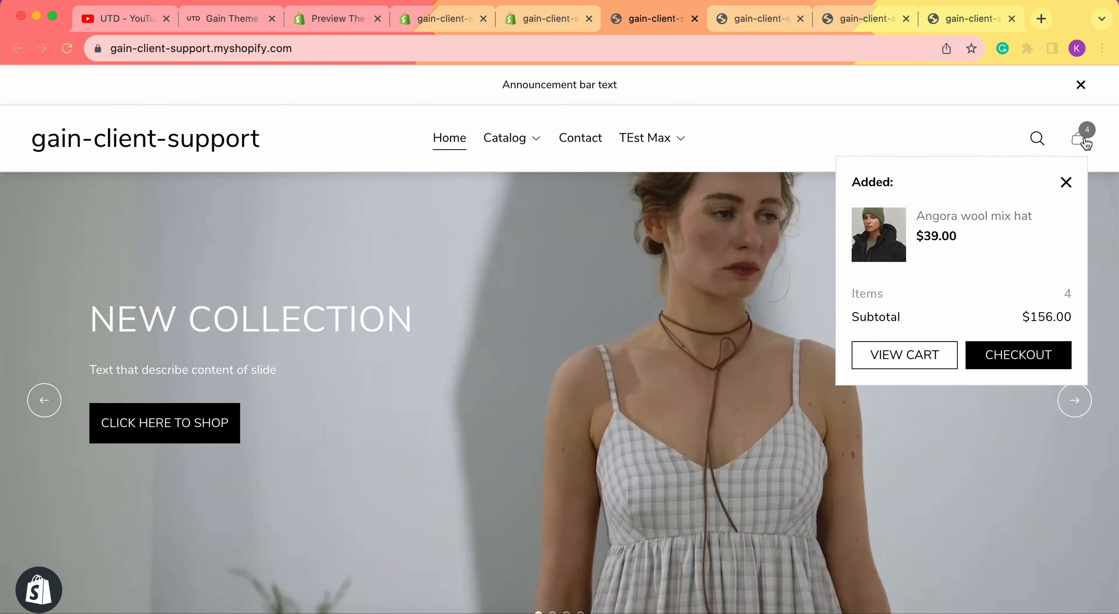
click(1085, 142)
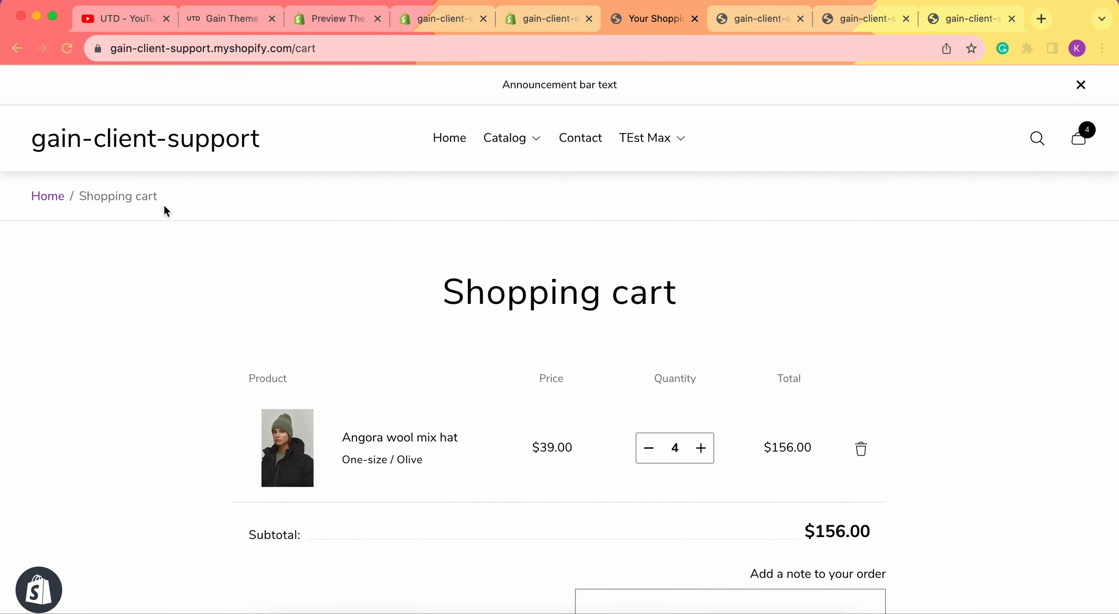
scroll(899, 280, down, 10)
scroll(899, 280, up, 10)
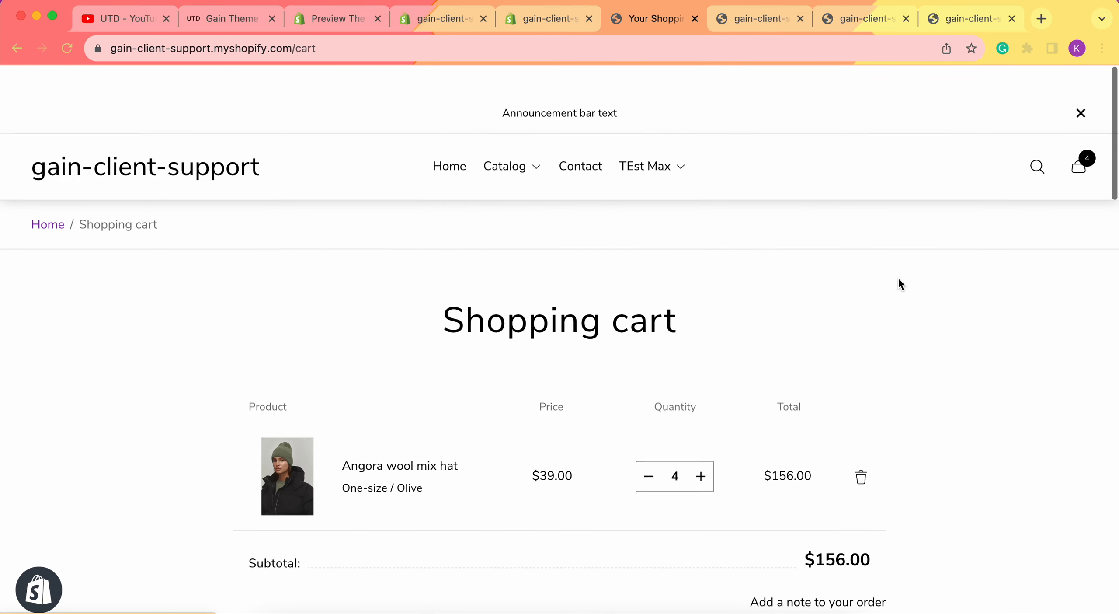
scroll(898, 276, down, 2)
scroll(898, 276, left, 5)
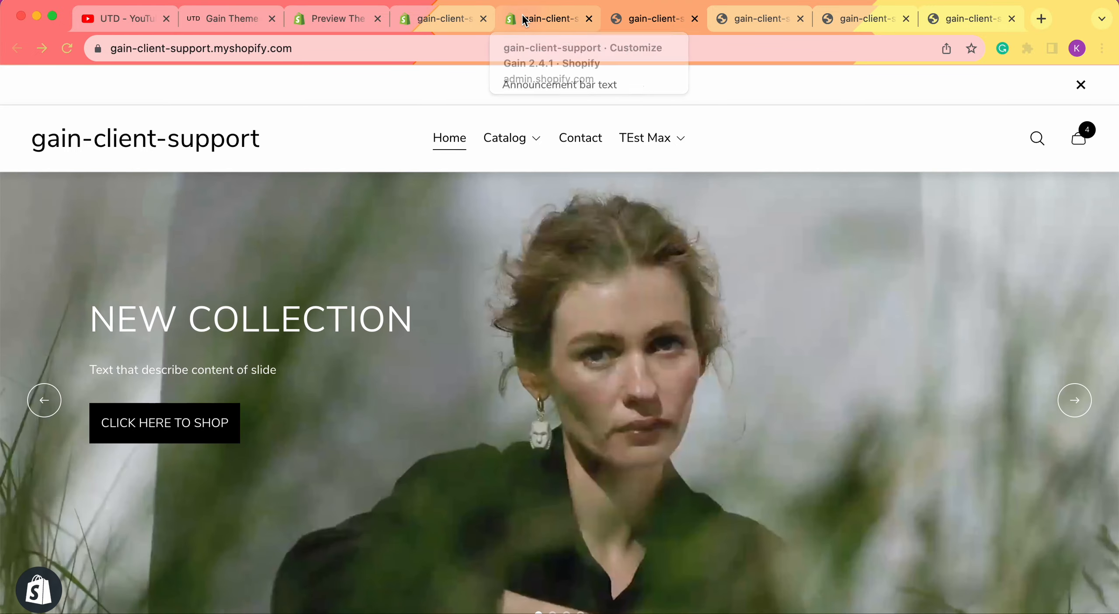
Step: Return to the theme editor and look over the header section's settings from the menu and selector options to the colors
click(524, 20)
click(27, 419)
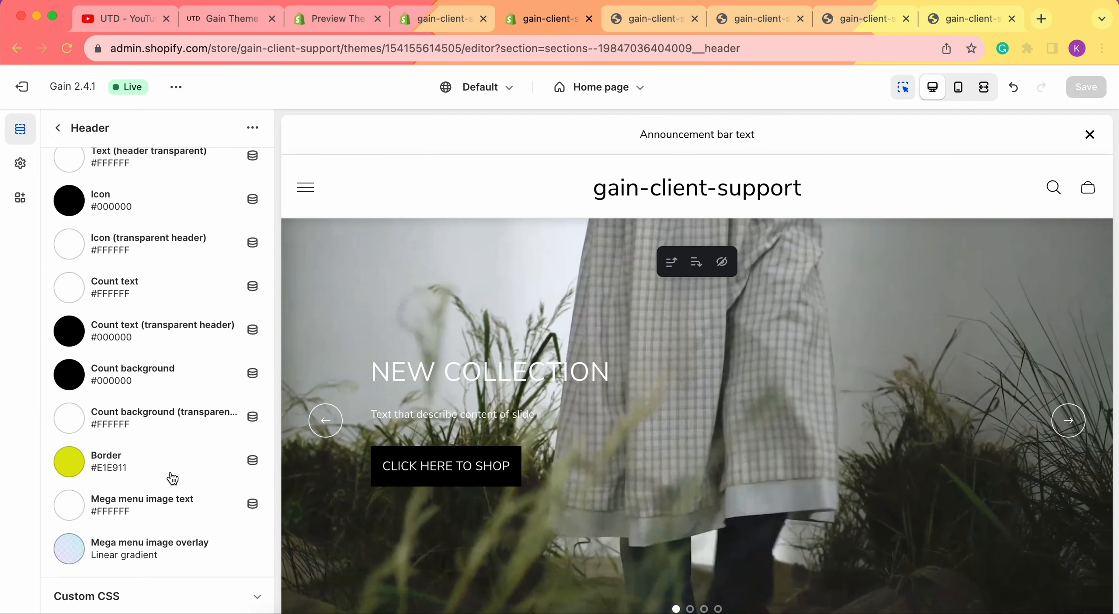
scroll(174, 333, up, 15)
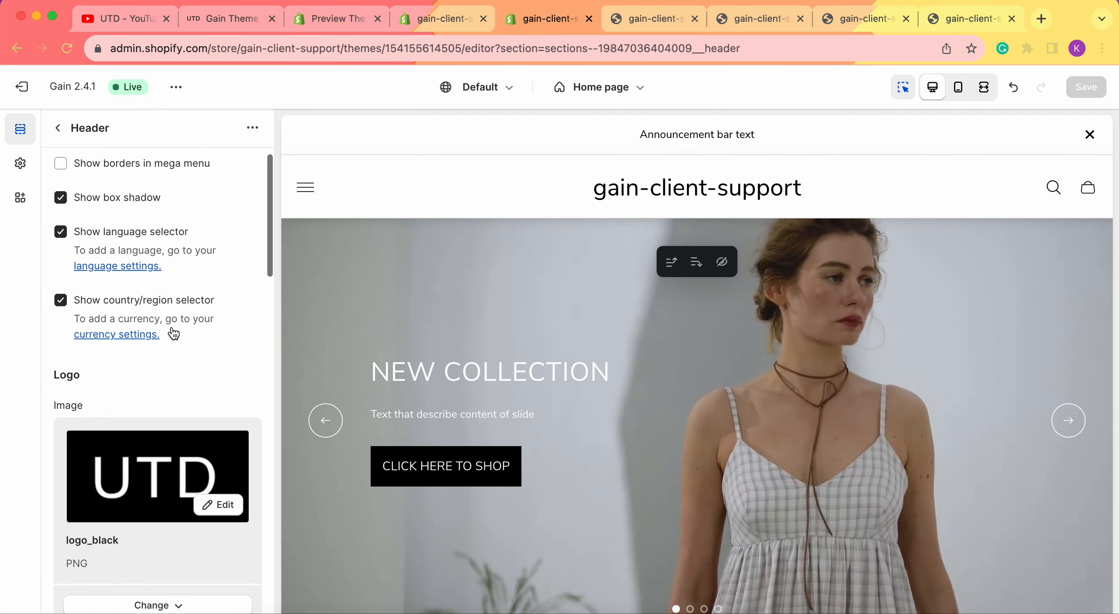
scroll(183, 200, down, 15)
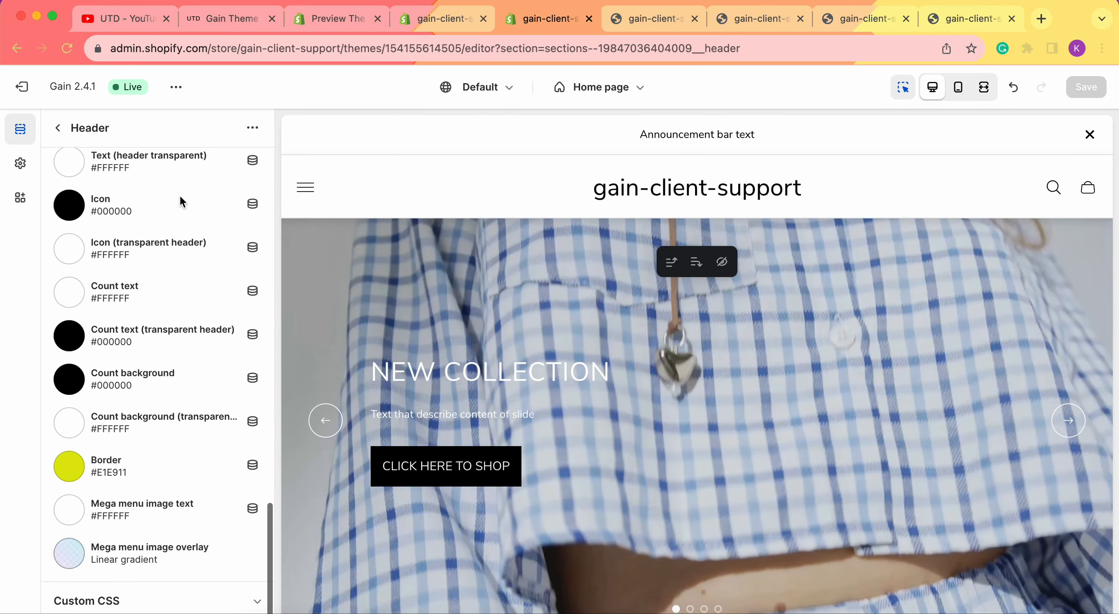
Step: Leave the header settings, look over the theme block types that can be added under the Header section, and close the list without adding one
scroll(166, 300, up, 15)
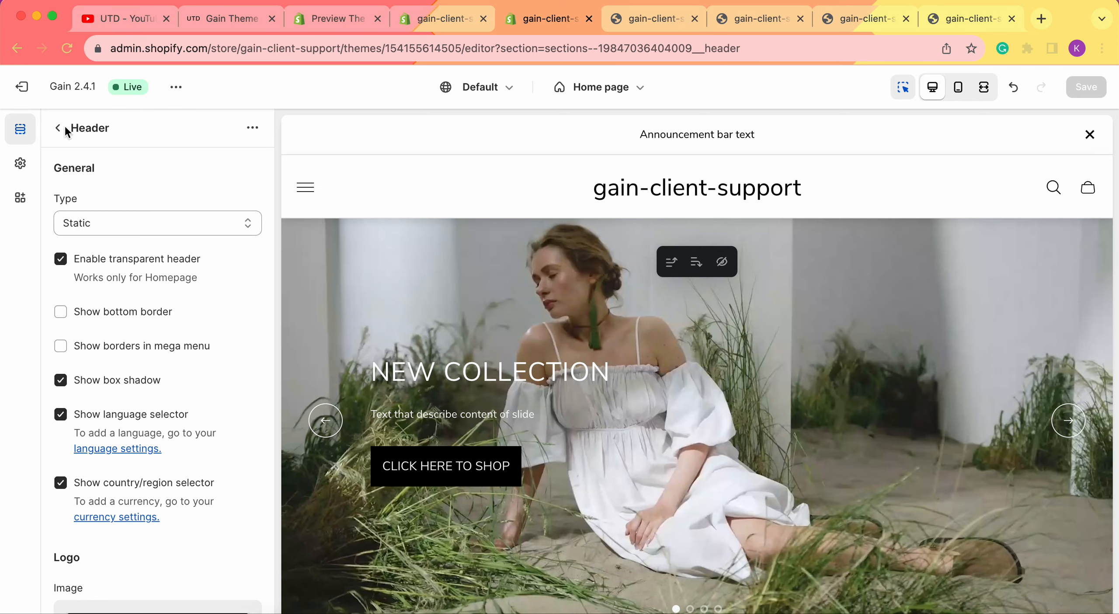
click(57, 128)
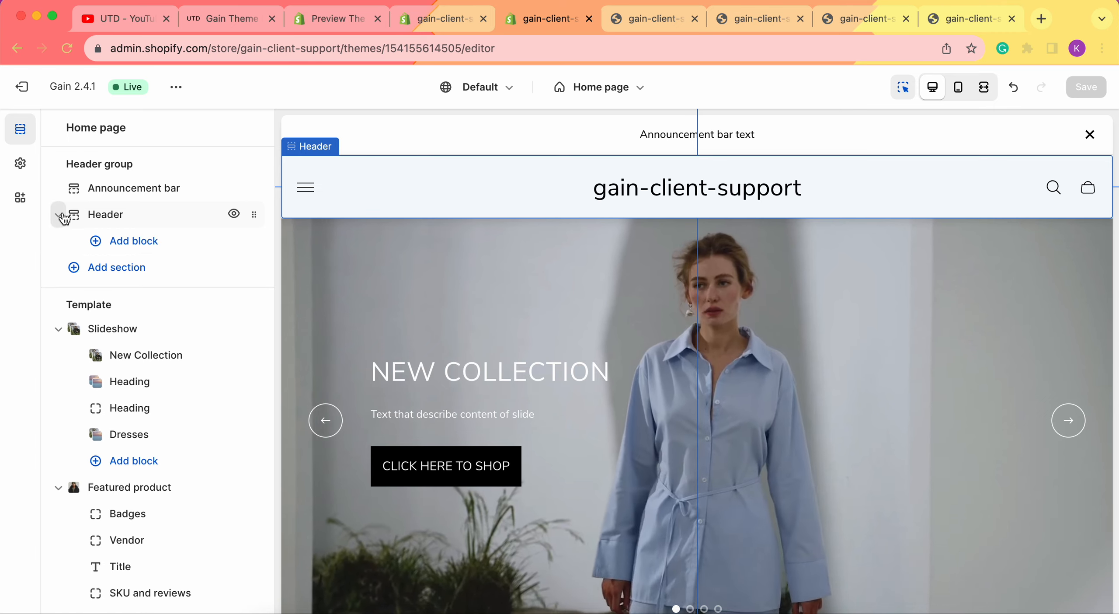
click(135, 243)
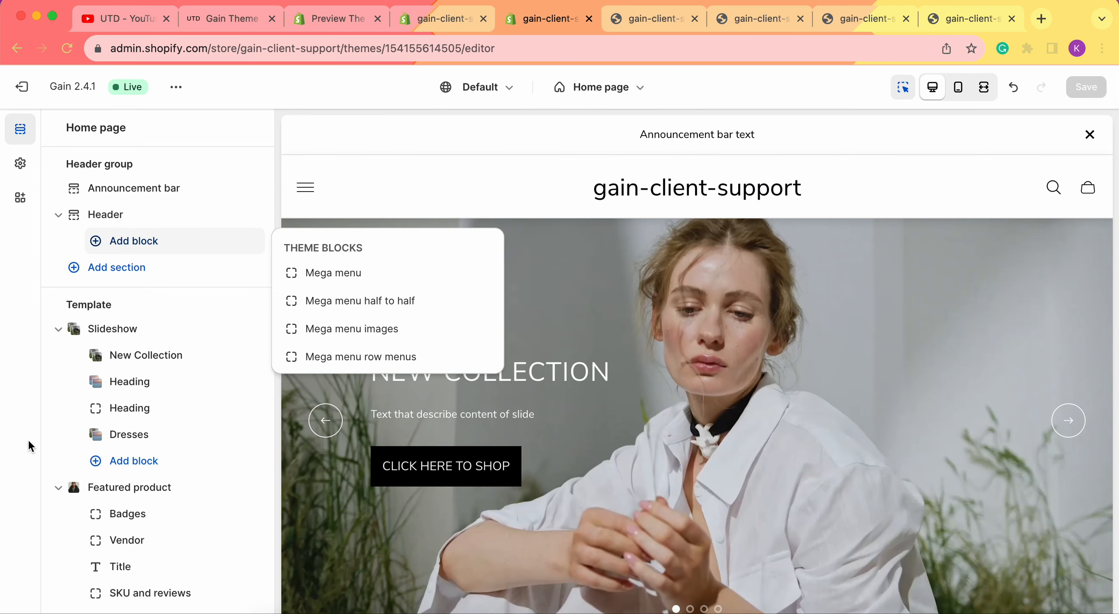
click(29, 445)
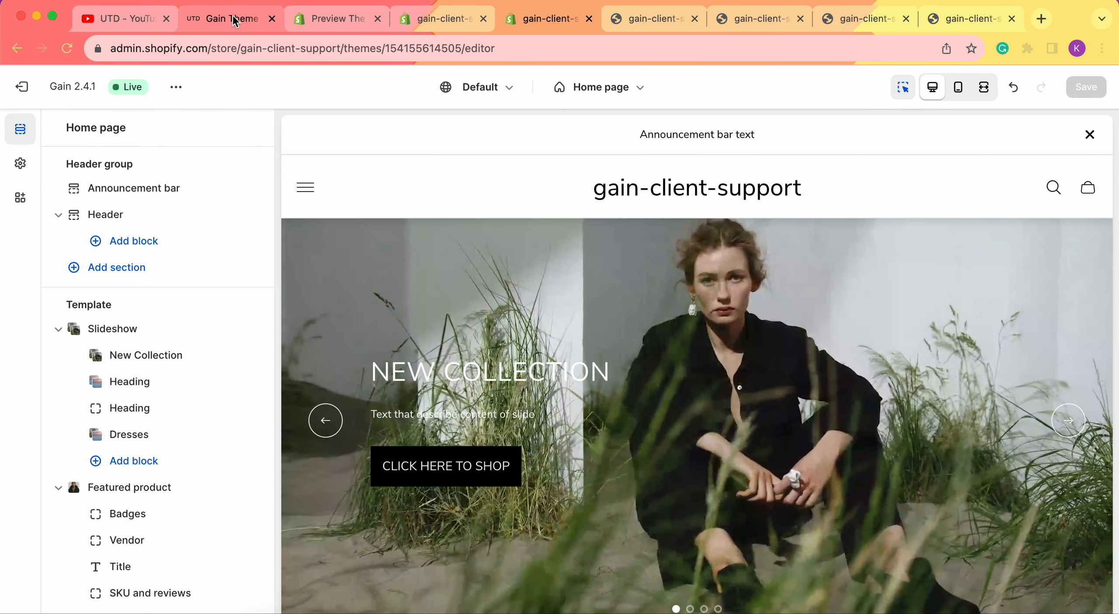
Step: Switch to the Gain theme manual in the browser and look through its Header section documentation, including the general settings and header types
click(235, 20)
scroll(710, 266, down, 7)
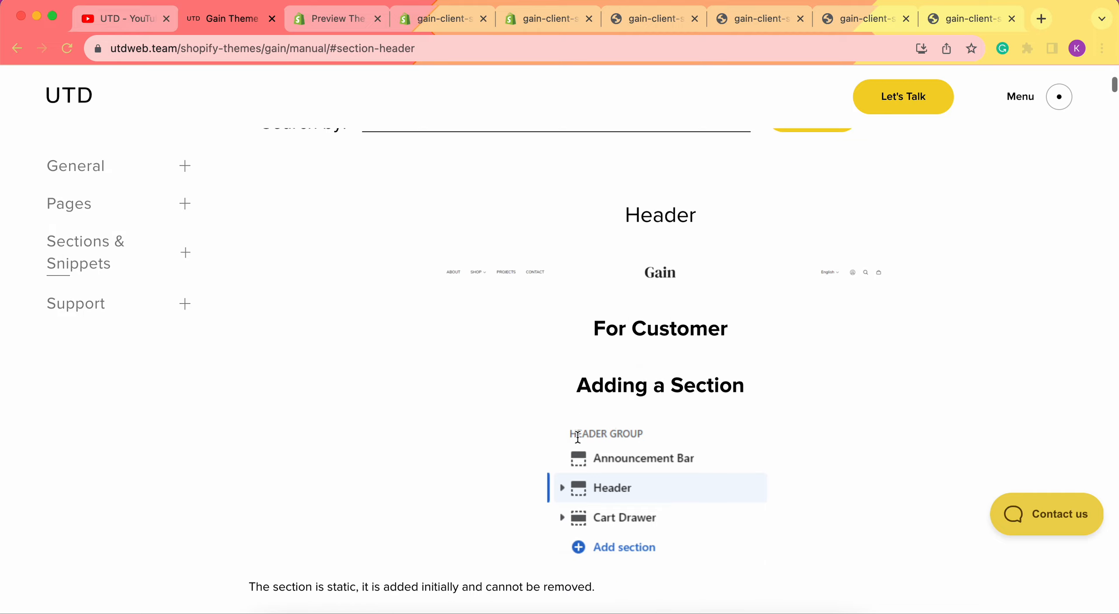
scroll(578, 436, down, 20)
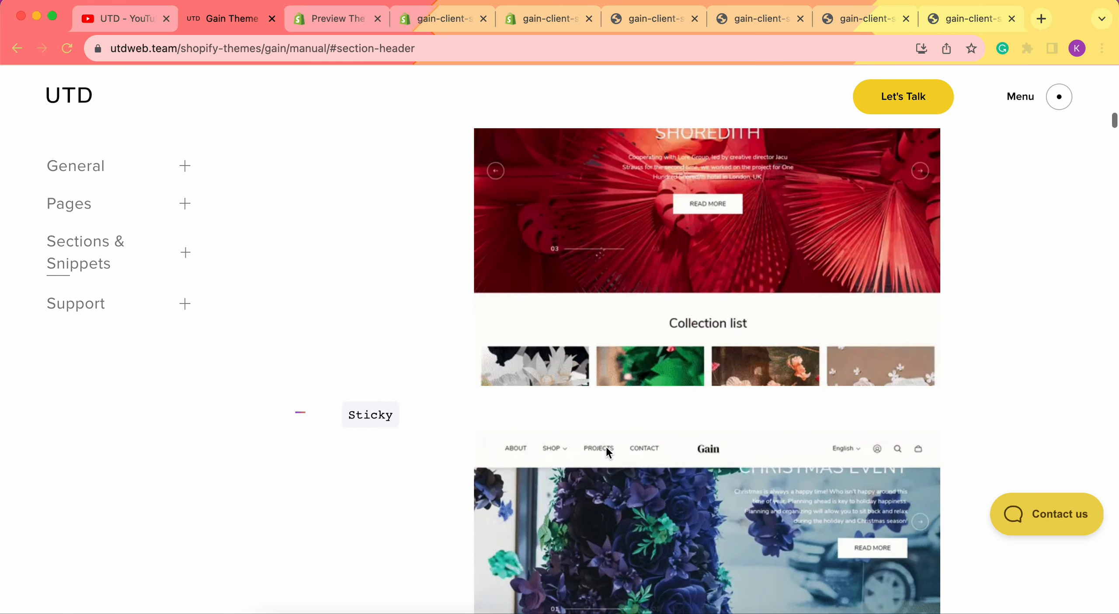
scroll(605, 445, up, 10)
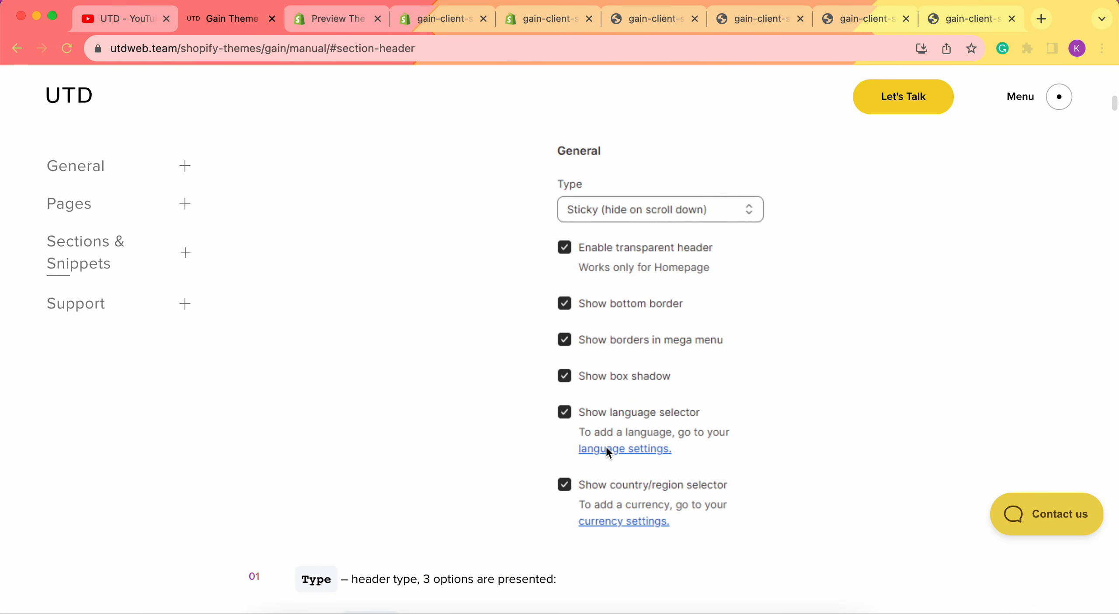